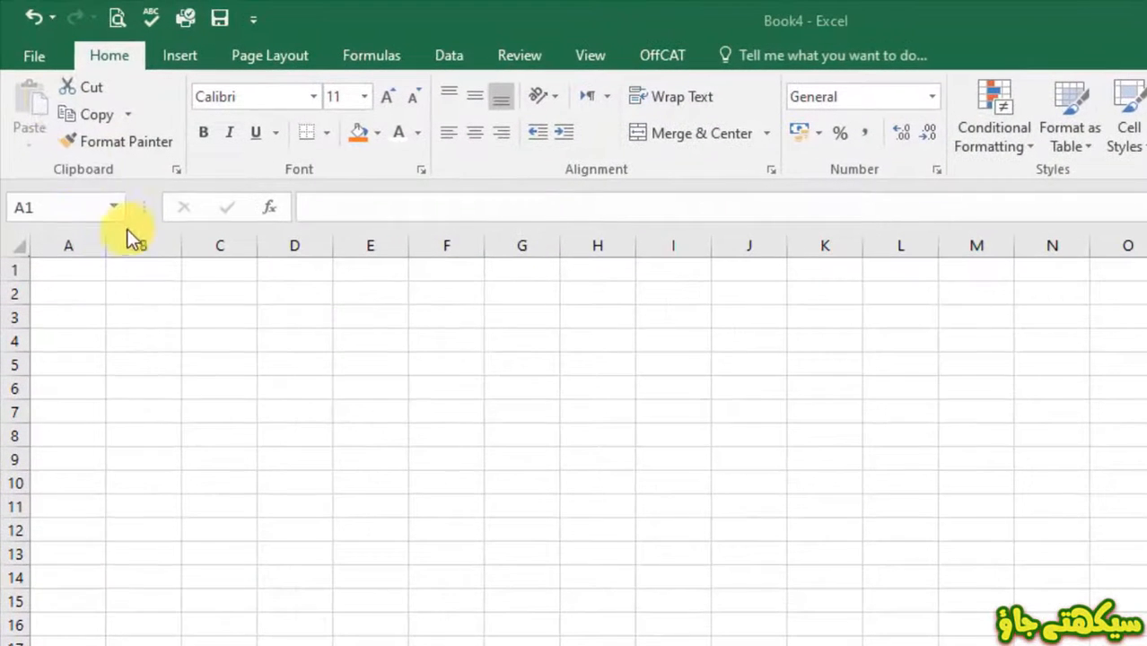
- Glance at the recent workbooks list and the print preview, then return to the blank sheet
click(36, 56)
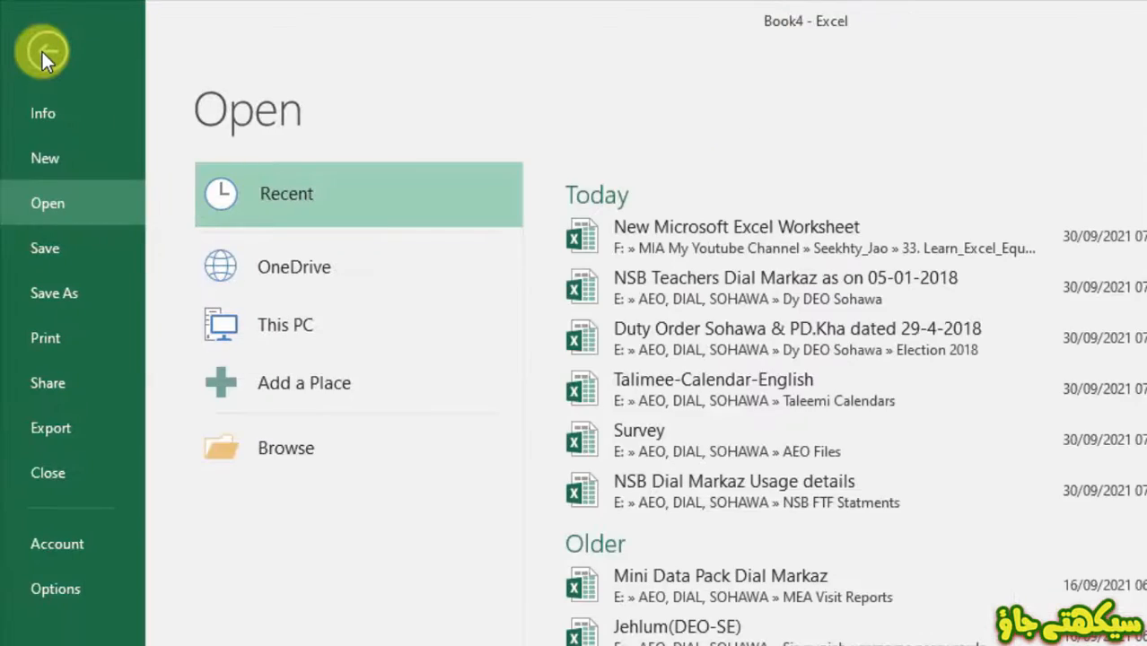
click(42, 52)
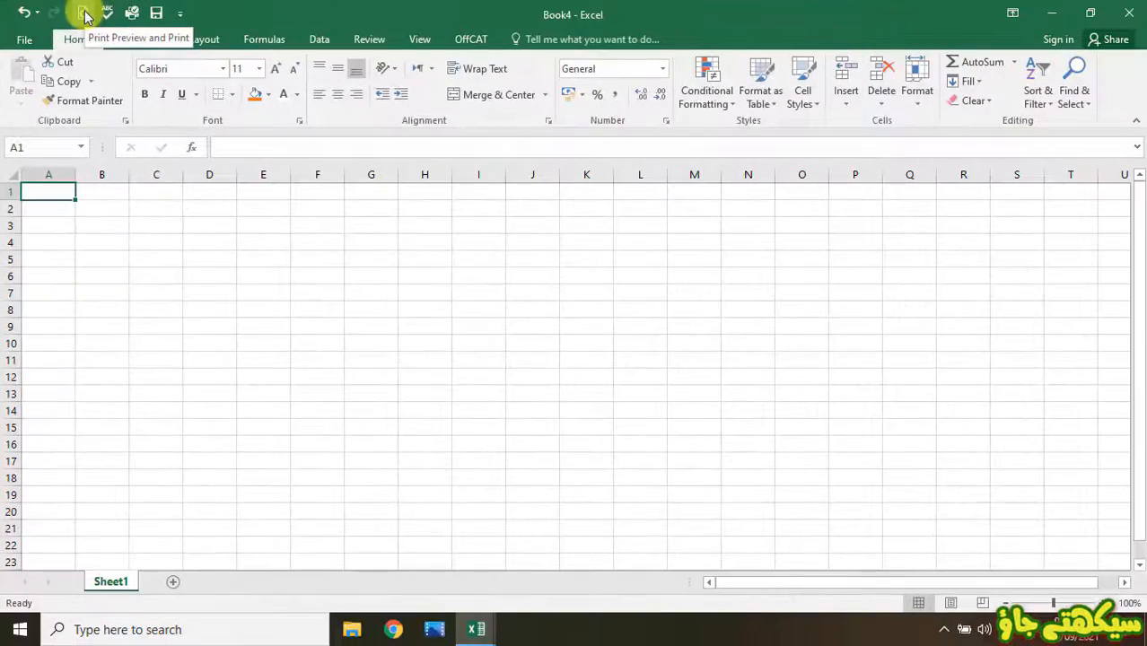
click(85, 14)
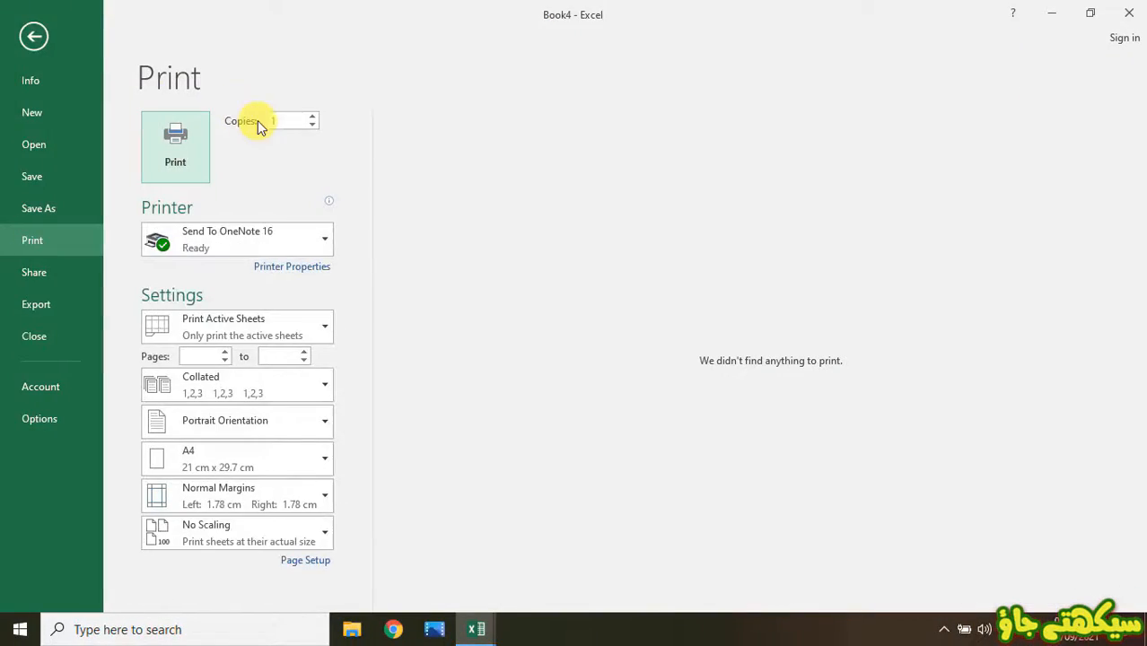
click(45, 34)
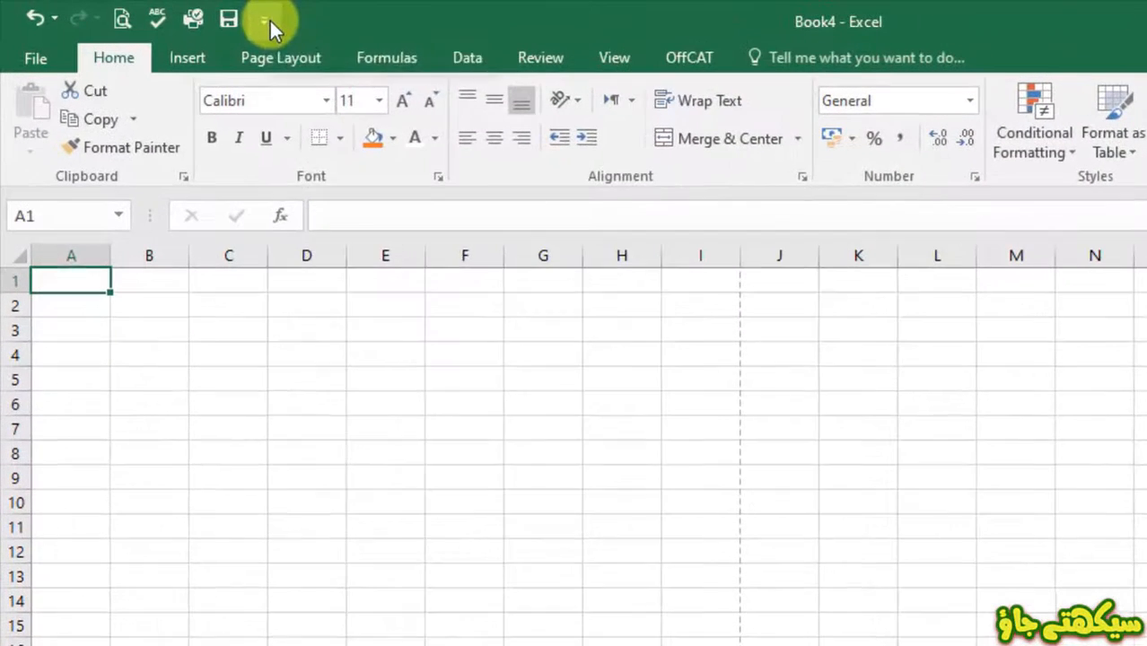
- Add the Open command to the Quick Access Toolbar, then remove it again
click(218, 17)
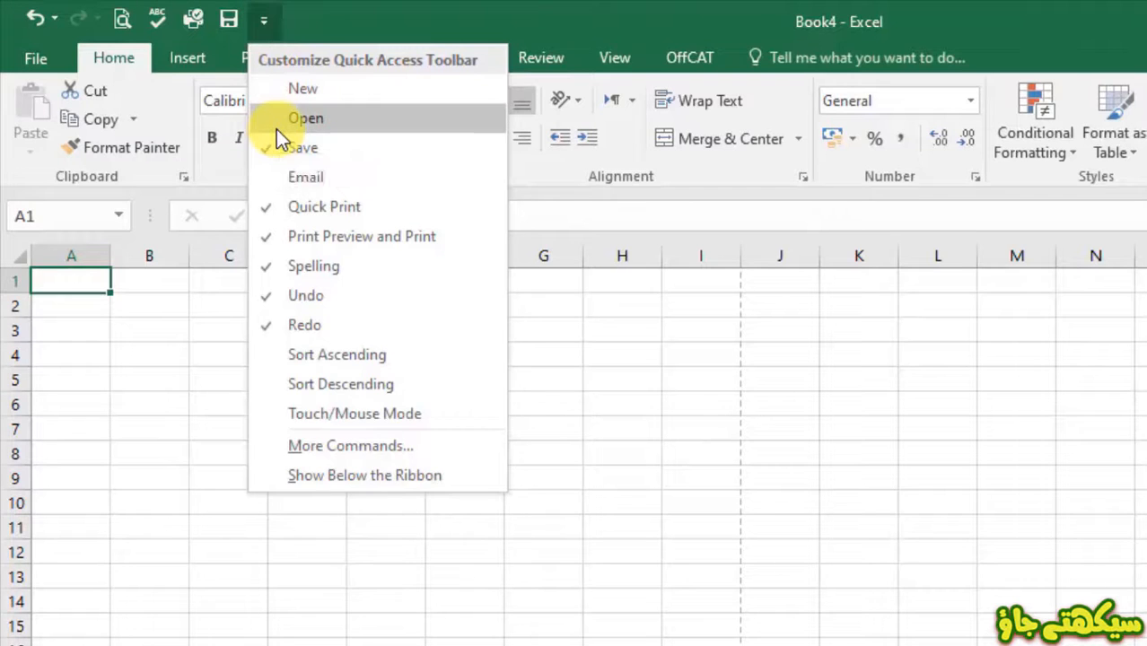
click(276, 129)
click(302, 21)
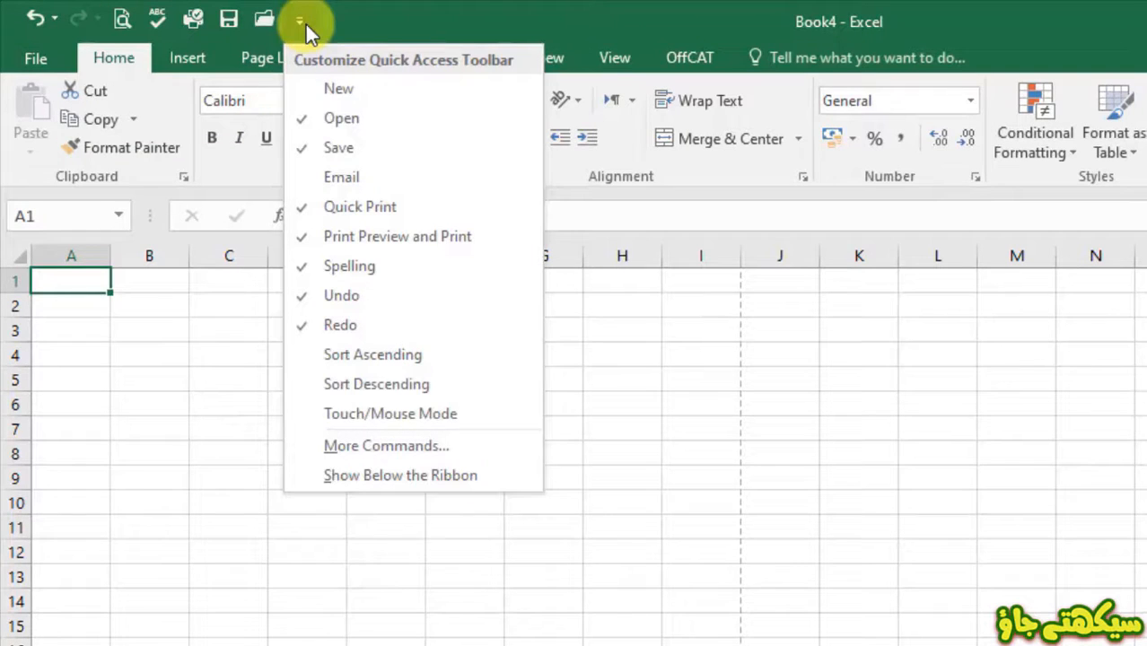
click(307, 124)
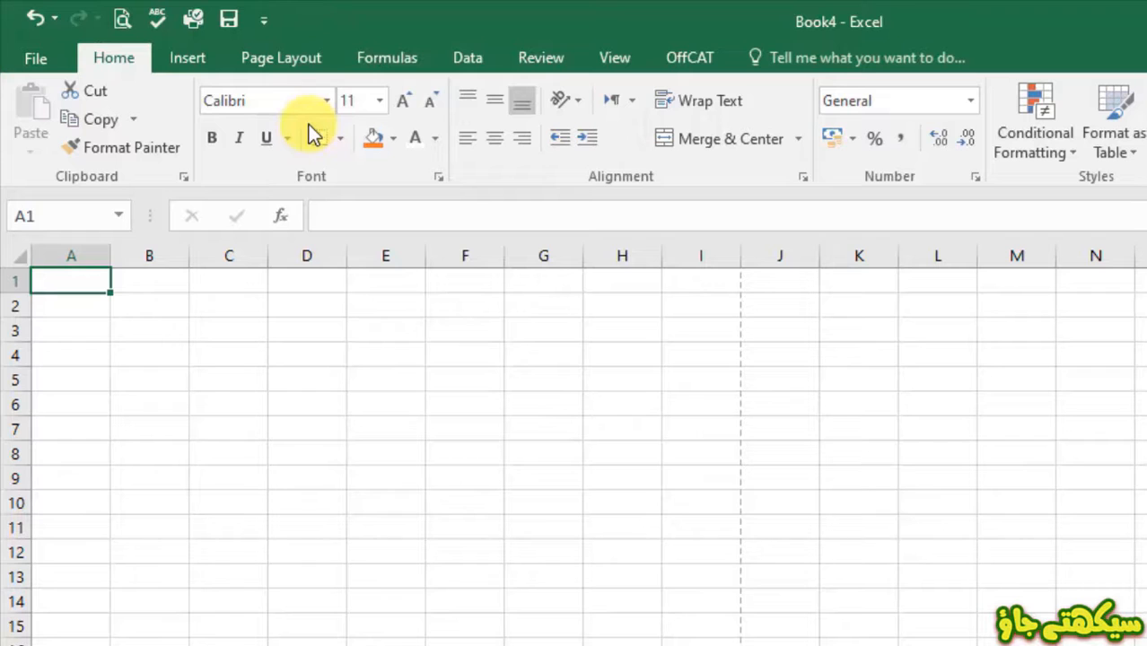
- In the full Quick Access Toolbar customization list, add Cut and remove it again
click(265, 16)
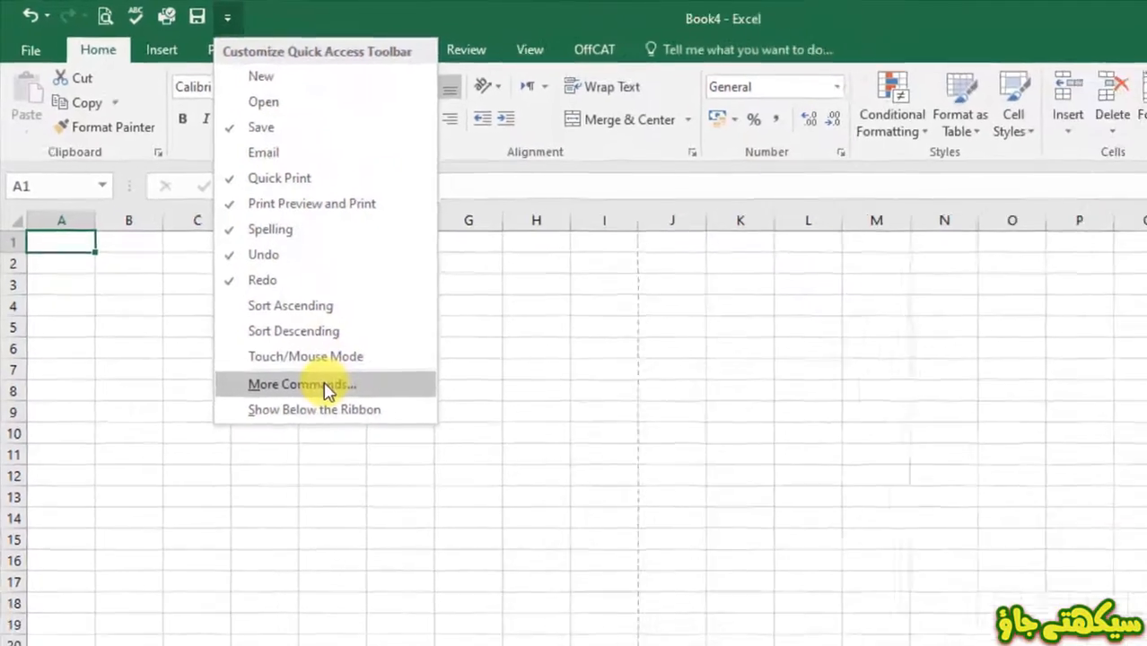
click(368, 448)
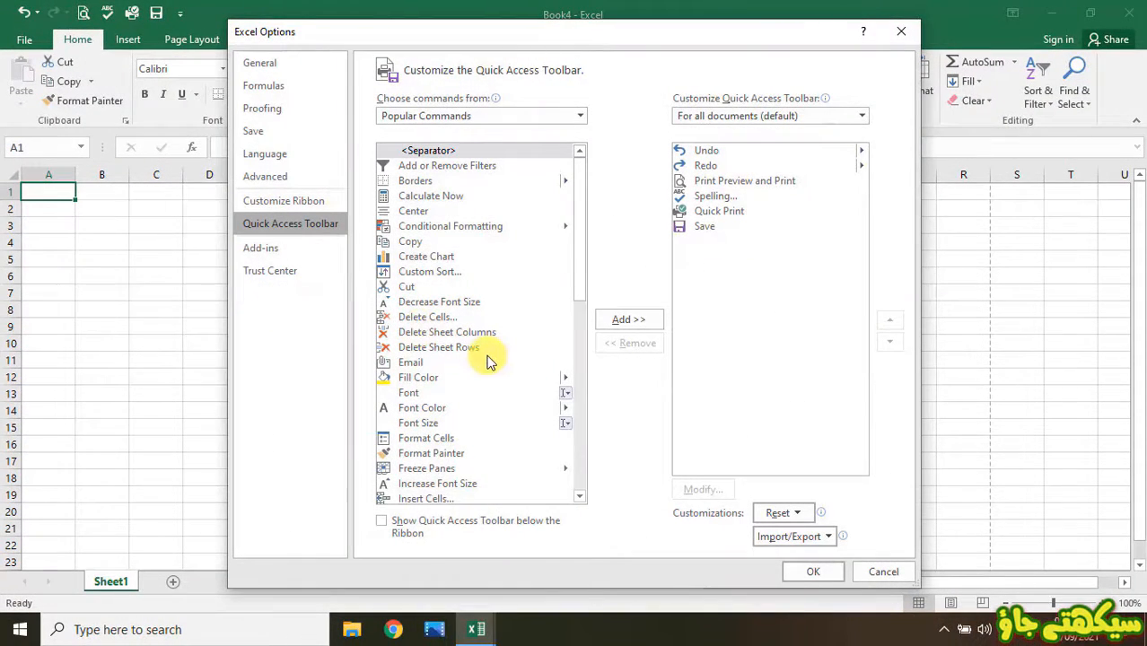
click(412, 289)
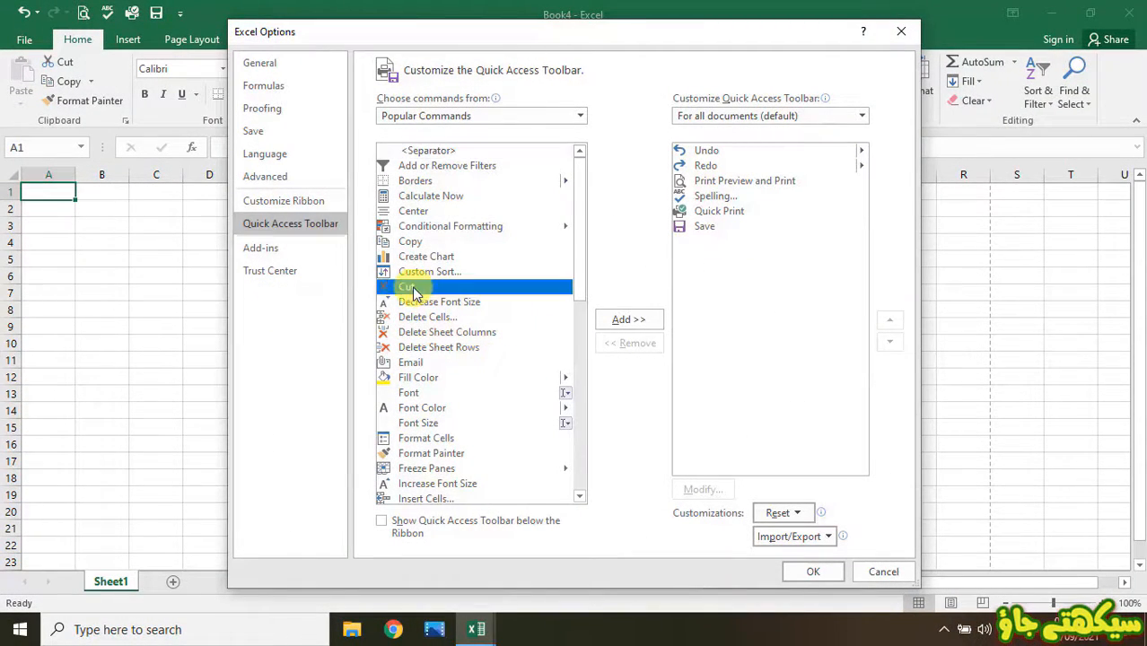
click(619, 323)
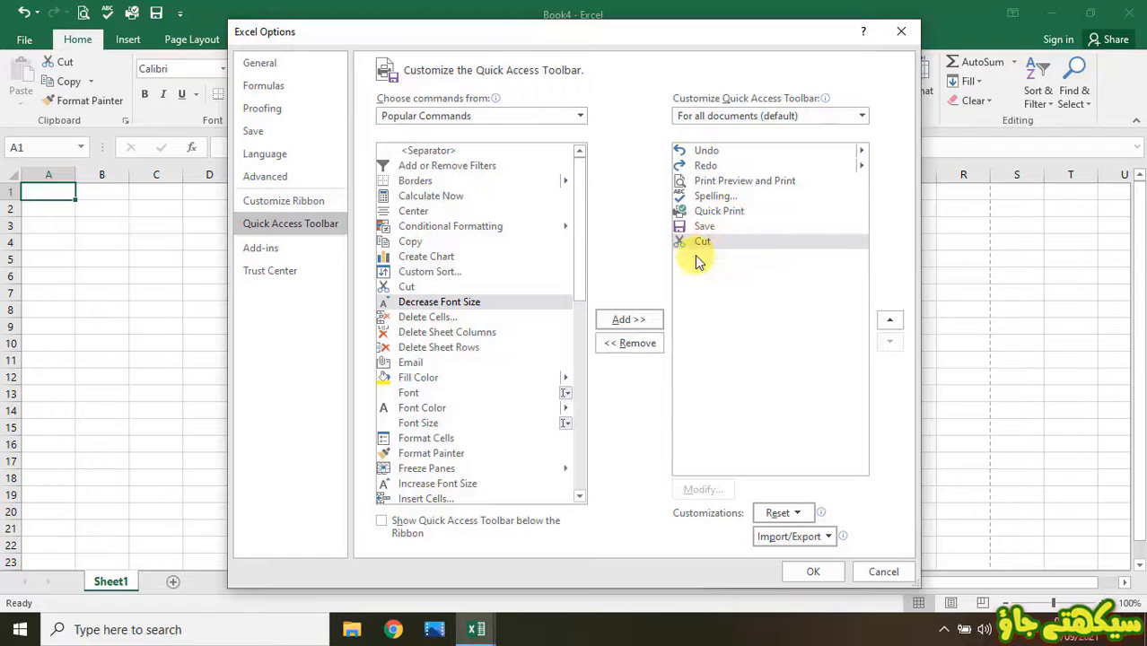
click(729, 244)
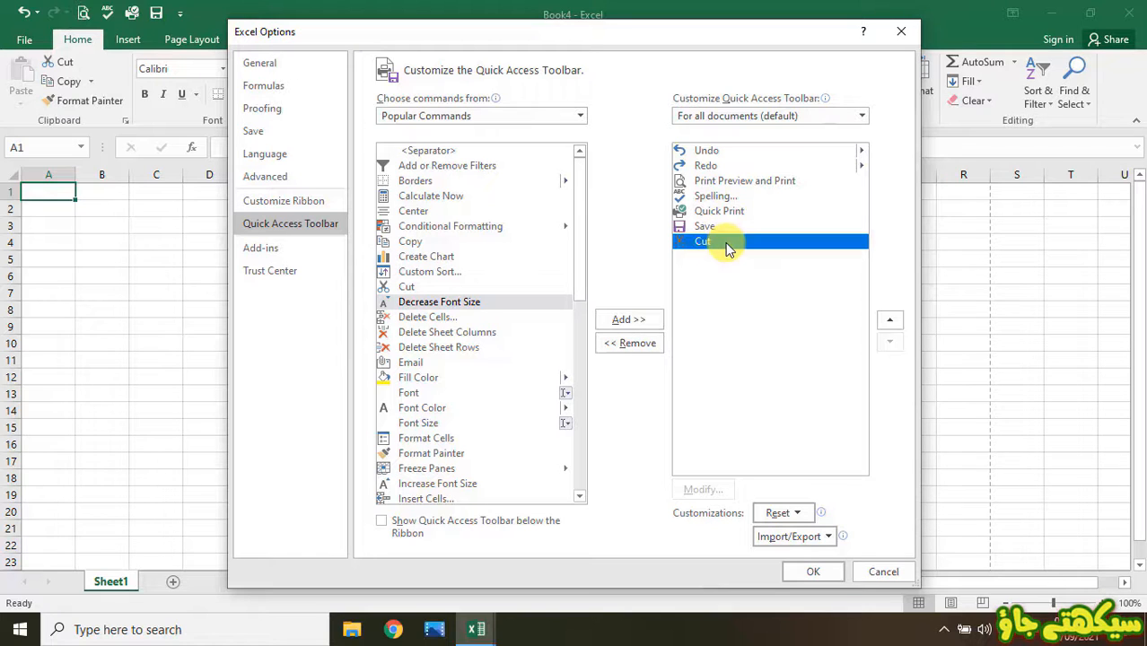
click(635, 344)
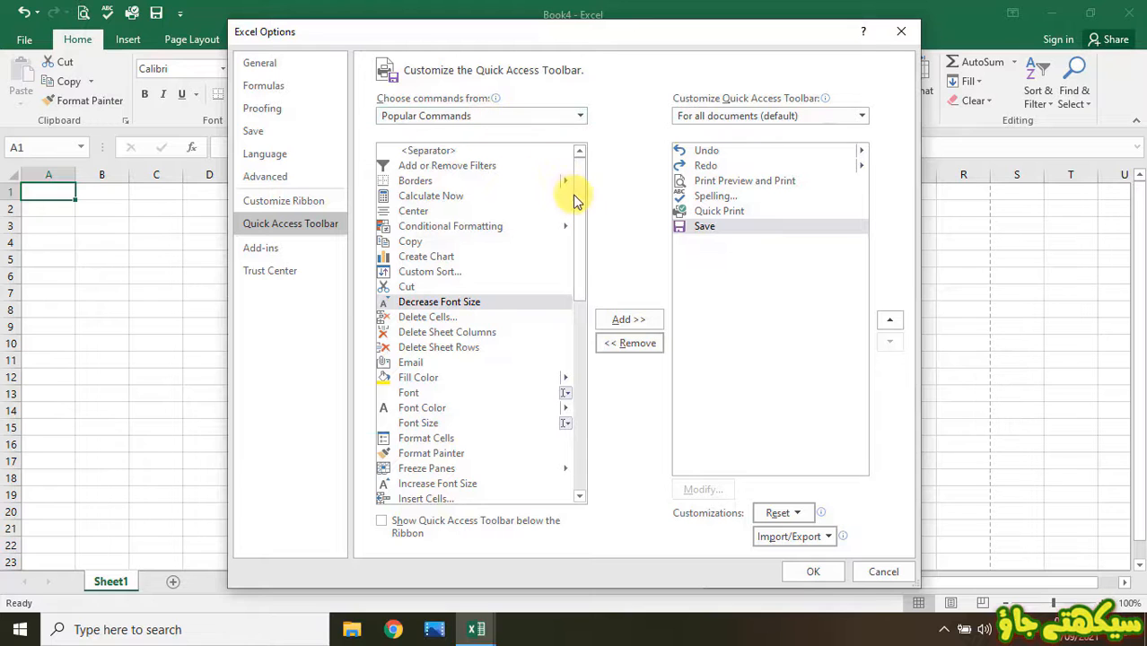
drag(577, 199, 624, 120)
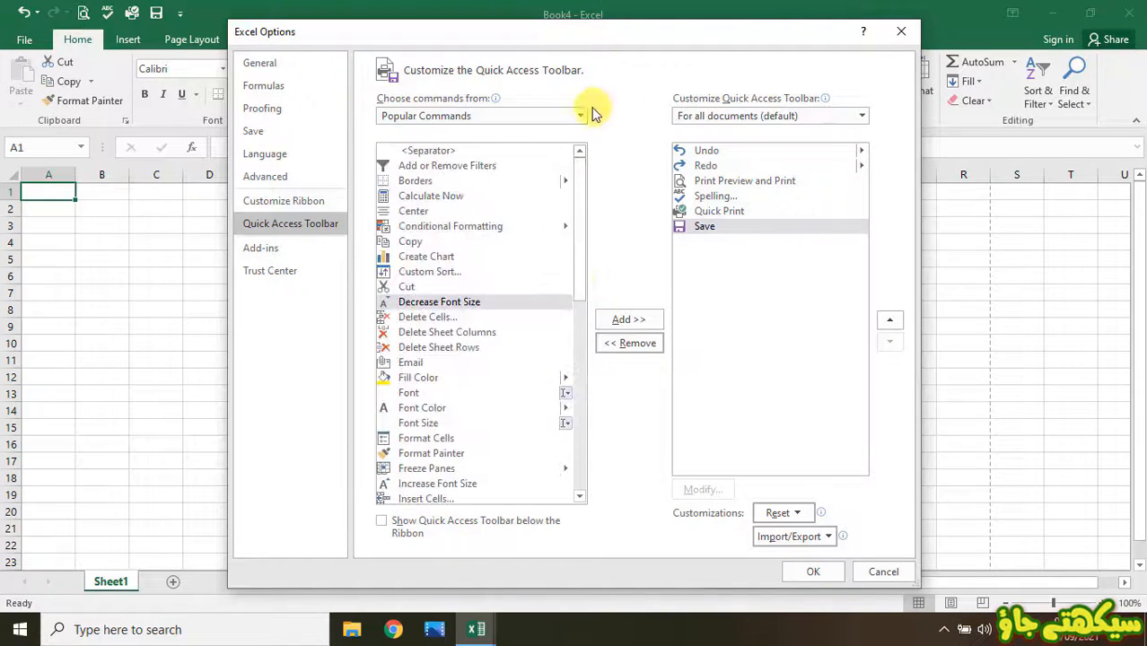
- From the Page Layout Tab commands, add Bring Forward to the toolbar list and remove it
click(581, 116)
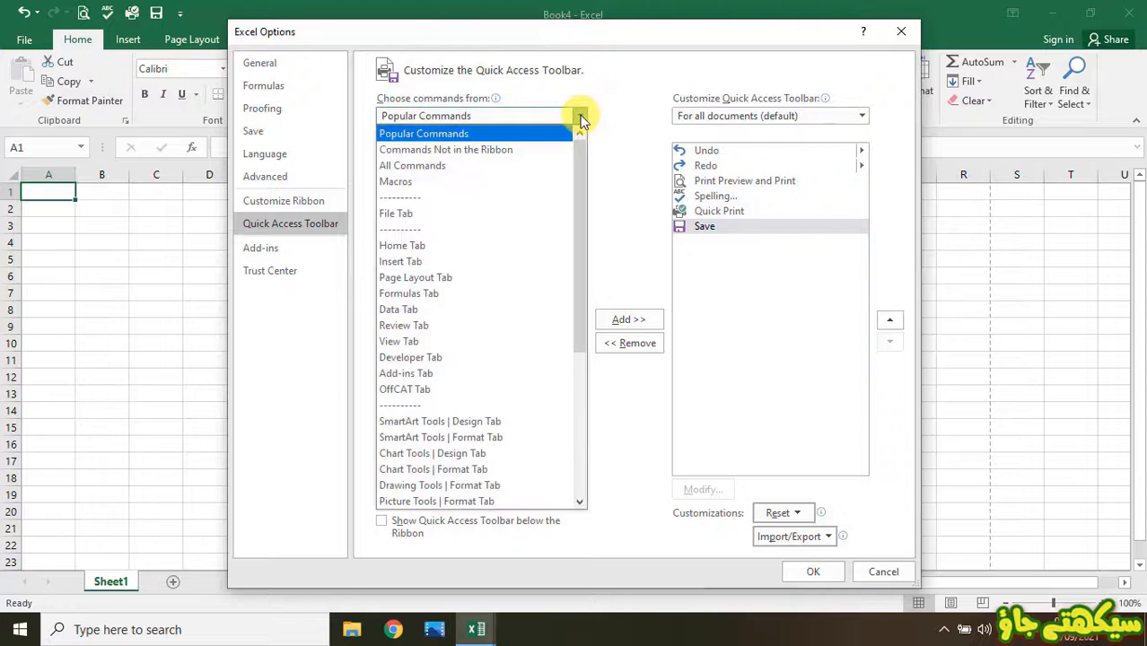
click(441, 283)
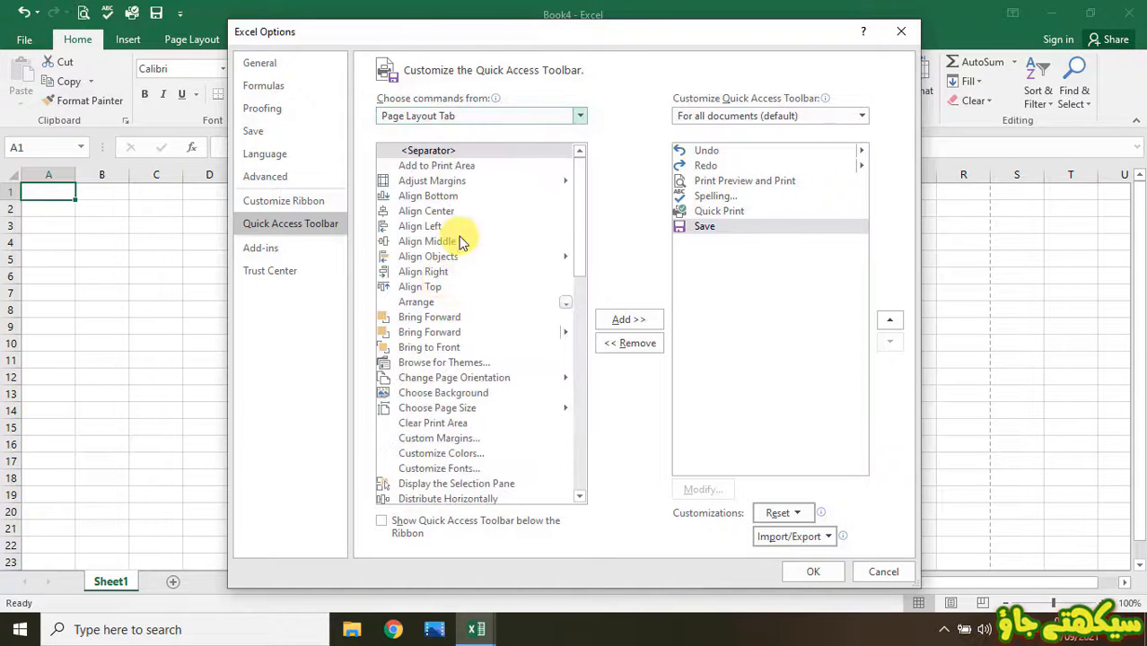
click(430, 317)
click(628, 319)
click(628, 343)
click(883, 571)
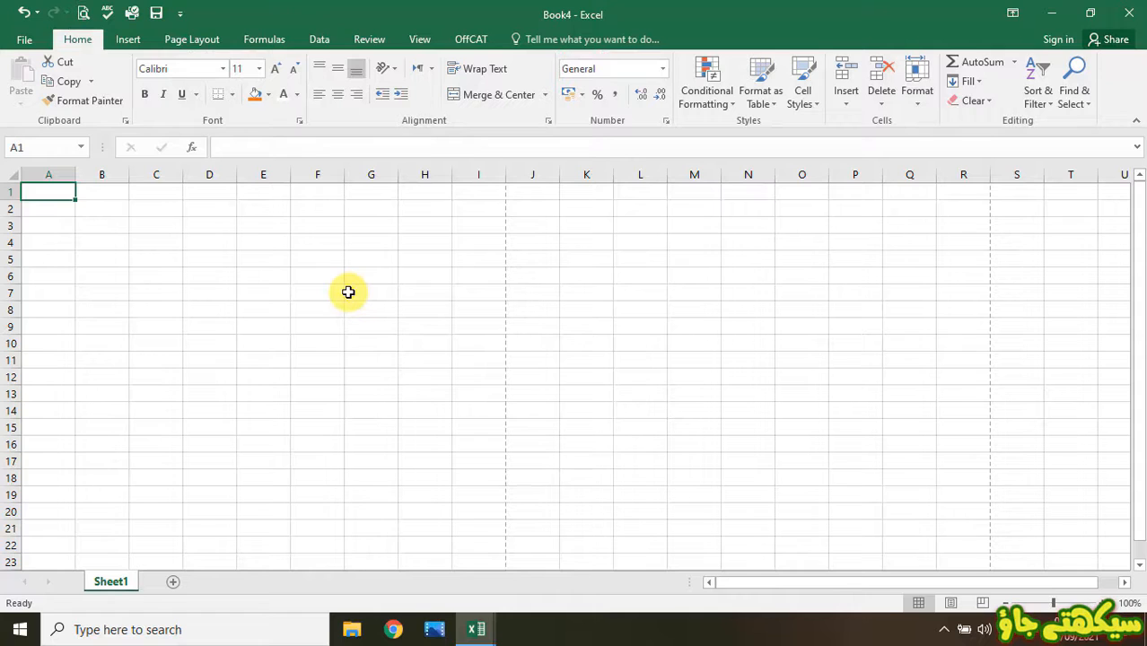
- Browse the Insert and Page Layout tabs, then return to the Home commands
click(128, 43)
click(194, 45)
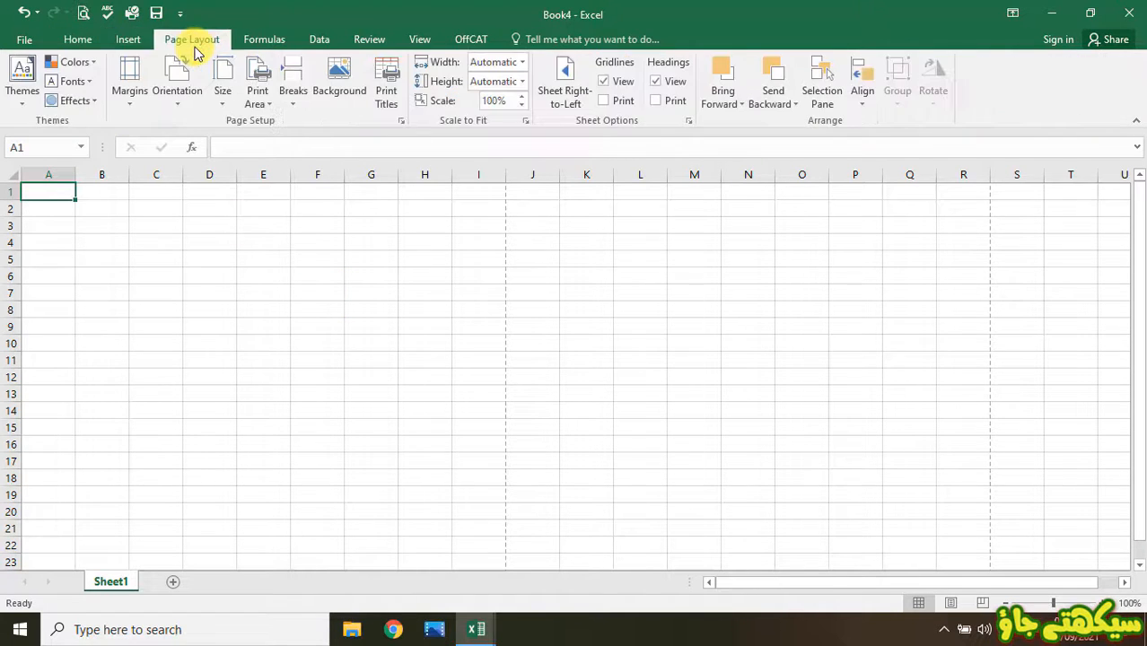
click(76, 40)
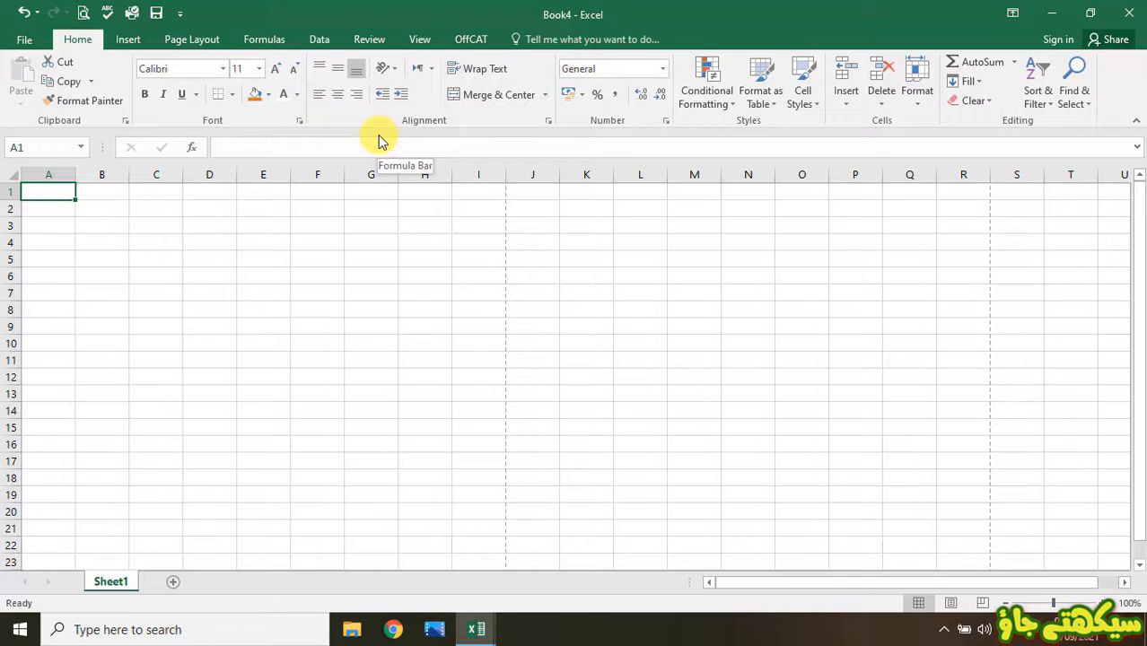
- Explore subscript, superscript, strikethrough and the other Format Cells tabs, closing without applying changes
click(301, 126)
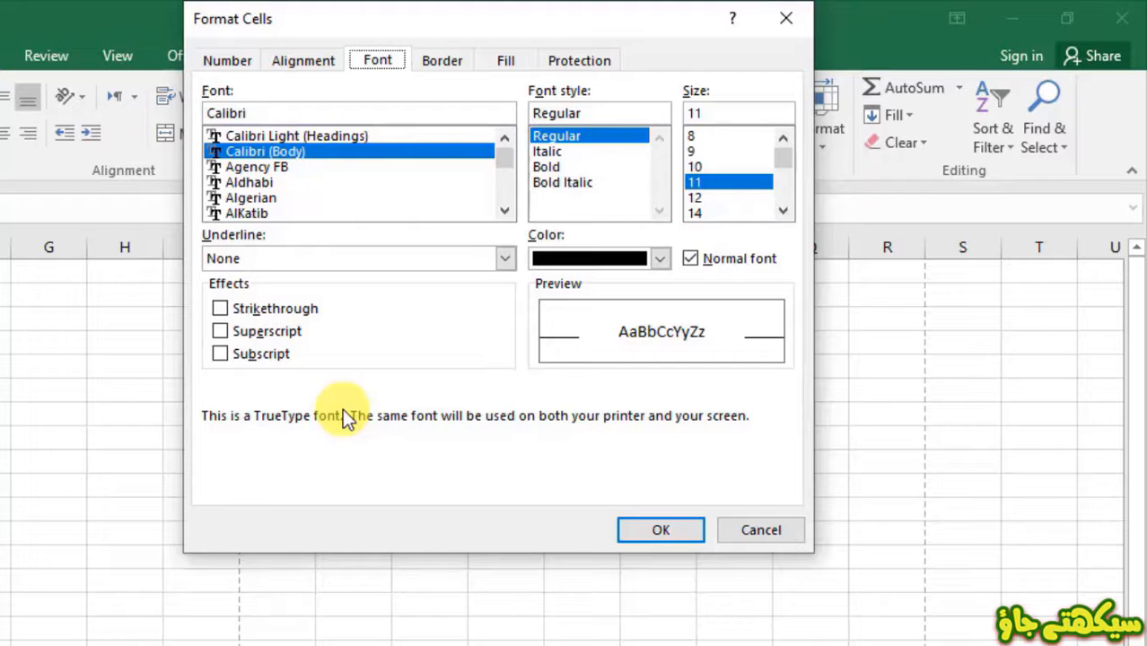
click(266, 357)
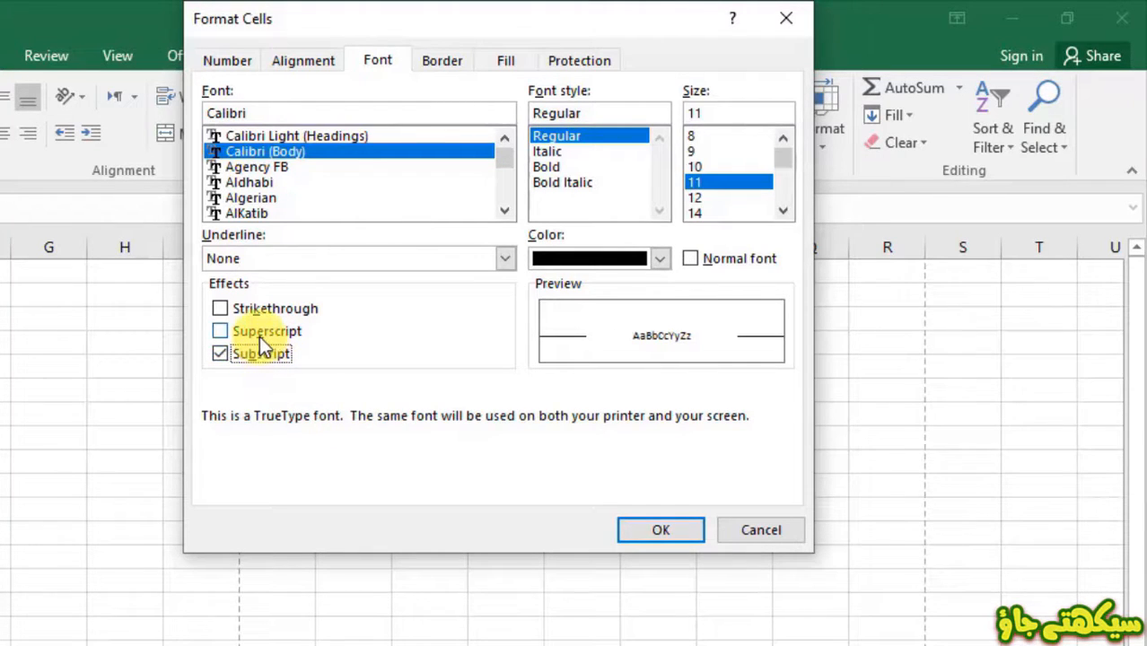
click(260, 334)
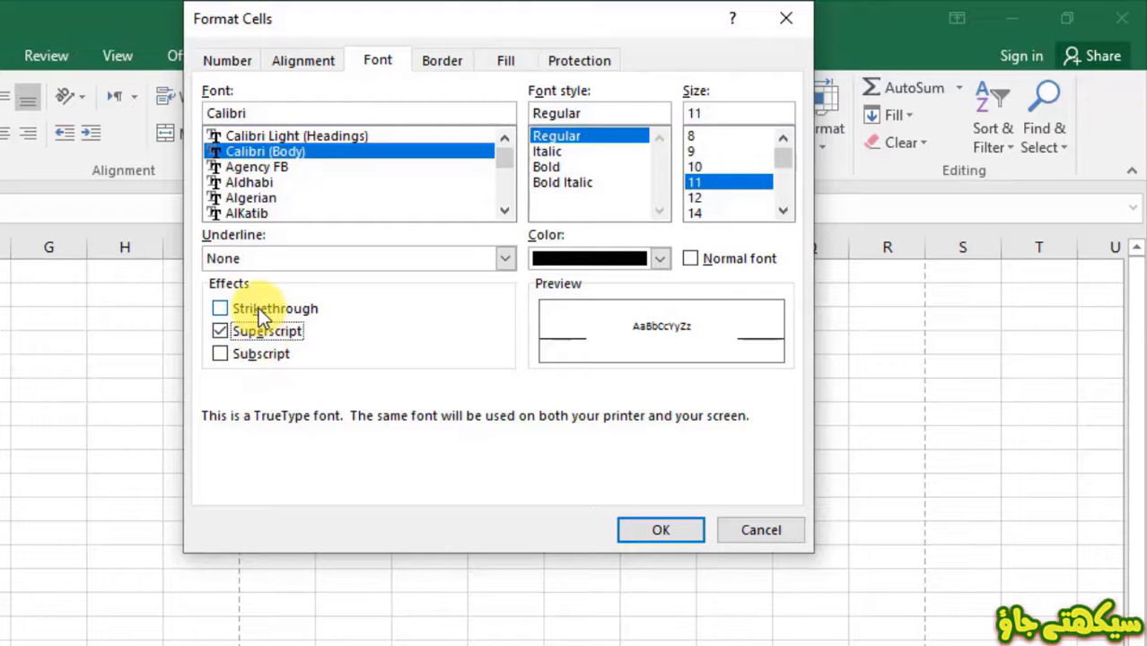
click(259, 308)
click(305, 62)
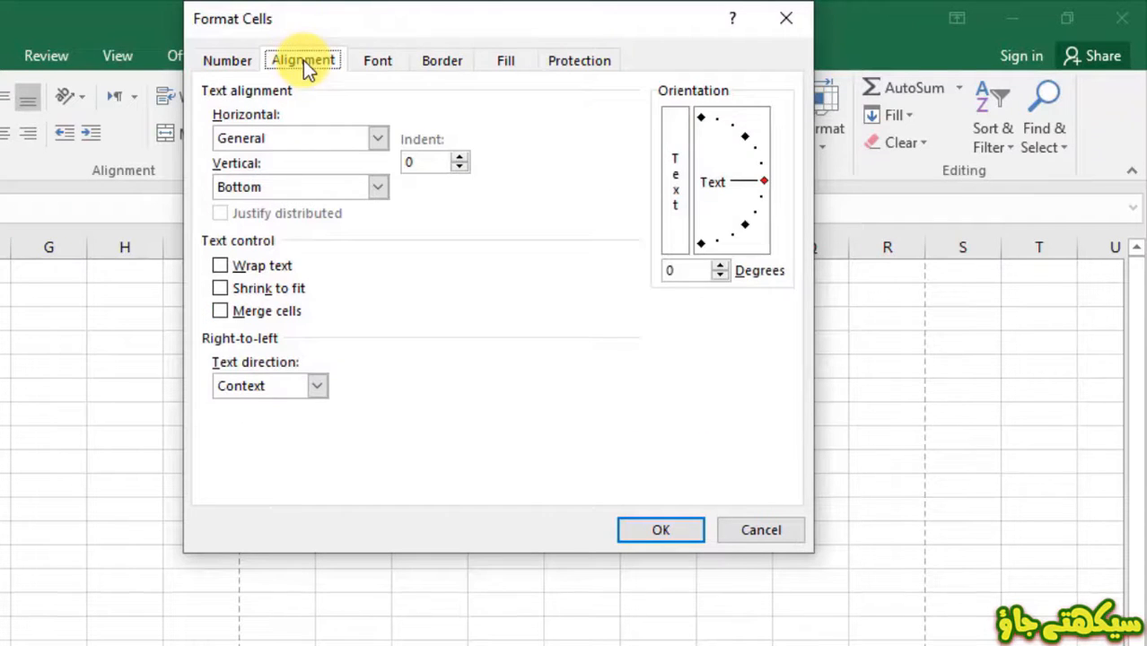
click(455, 67)
click(525, 68)
click(598, 65)
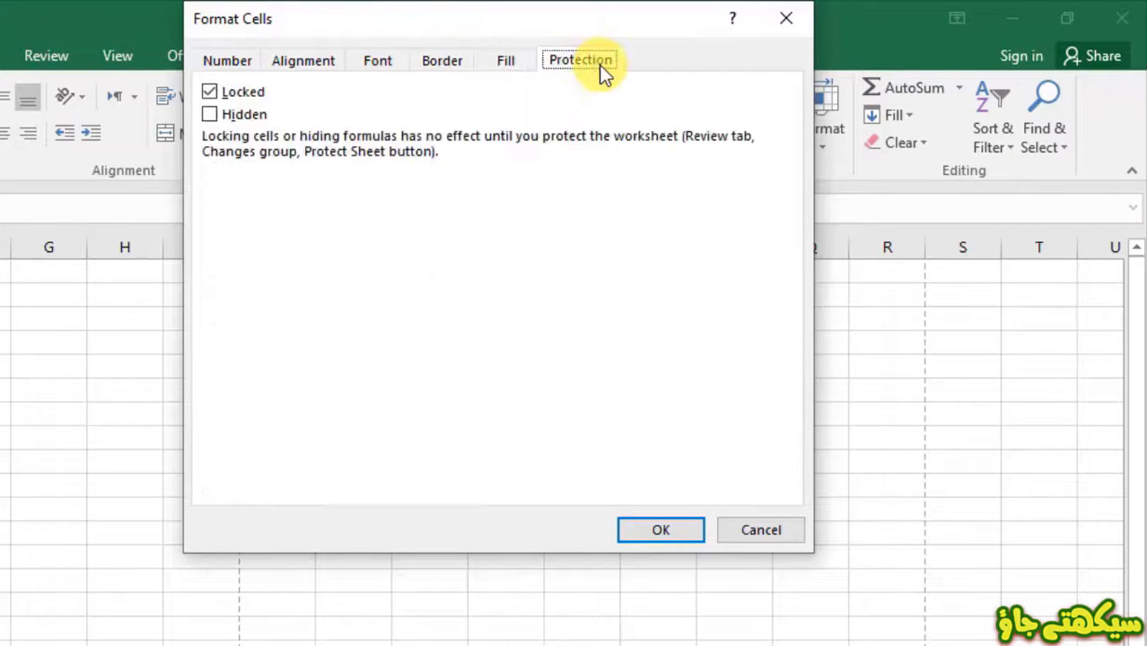
click(741, 539)
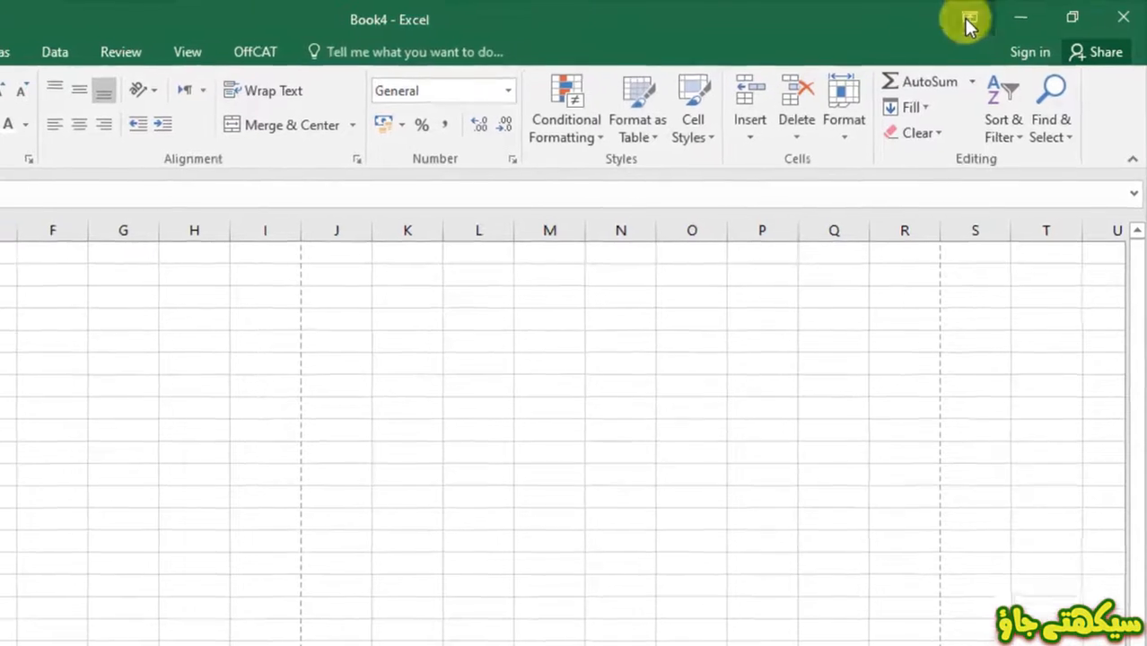
- Set the ribbon to Auto-hide and reveal it temporarily from the top of the window
click(971, 19)
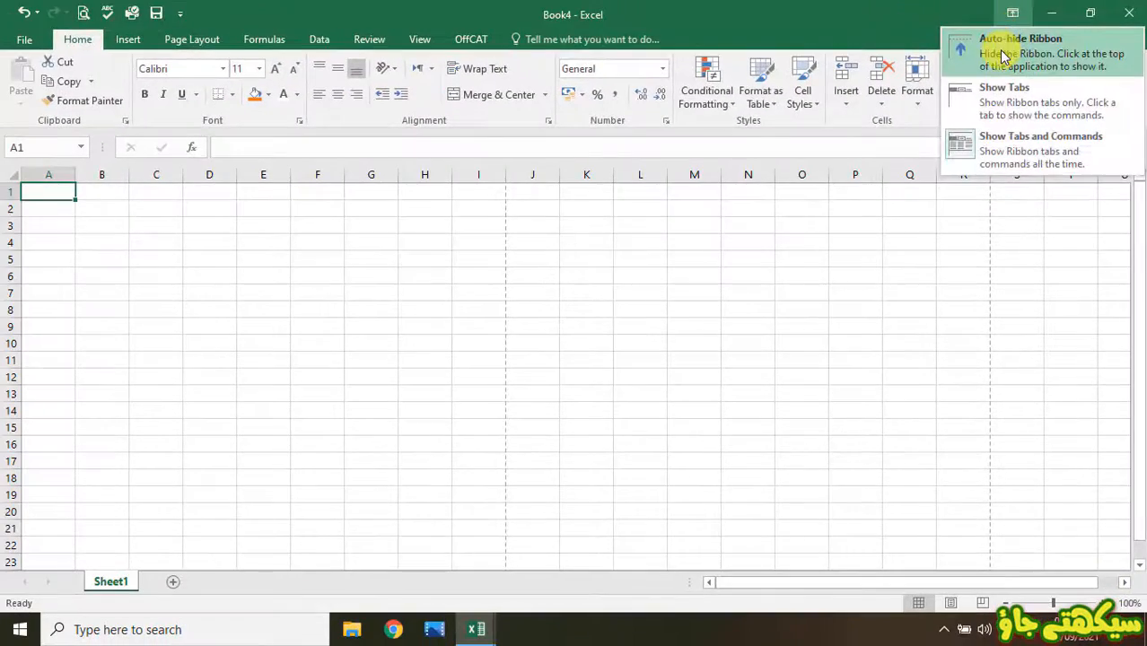
click(897, 64)
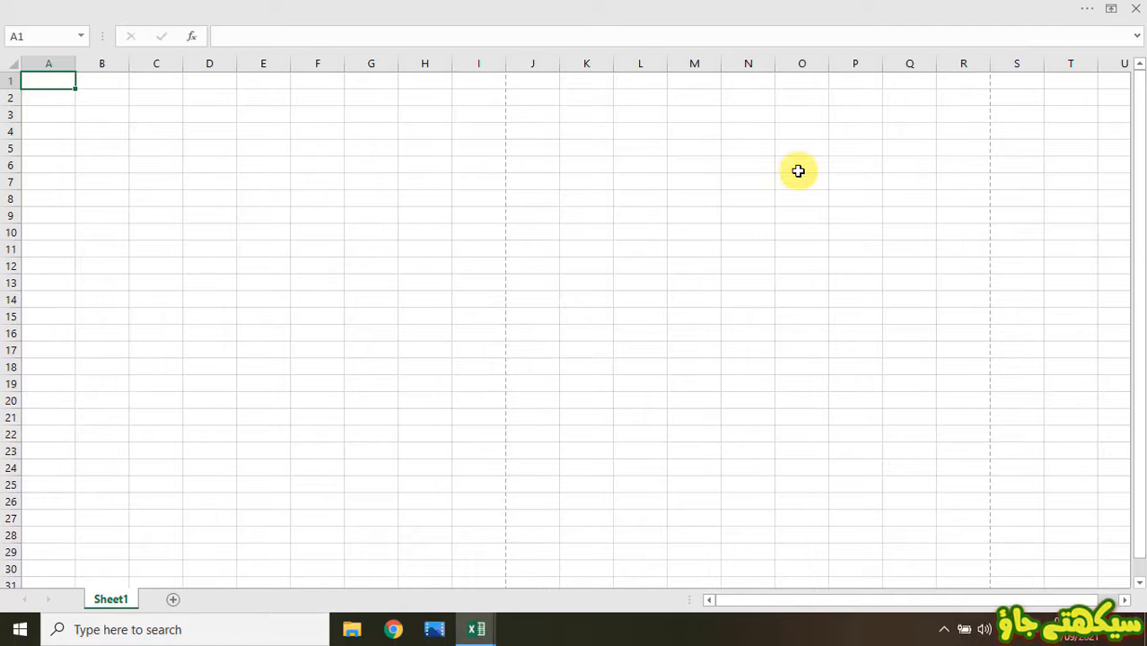
mouse_move(807, 7)
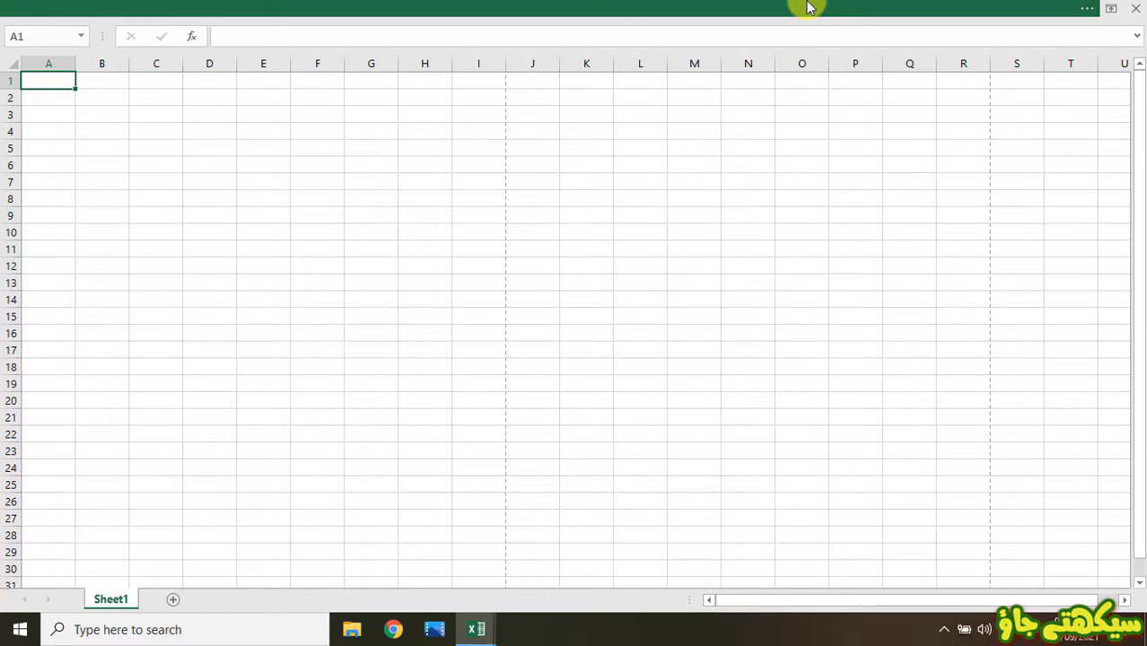
click(807, 7)
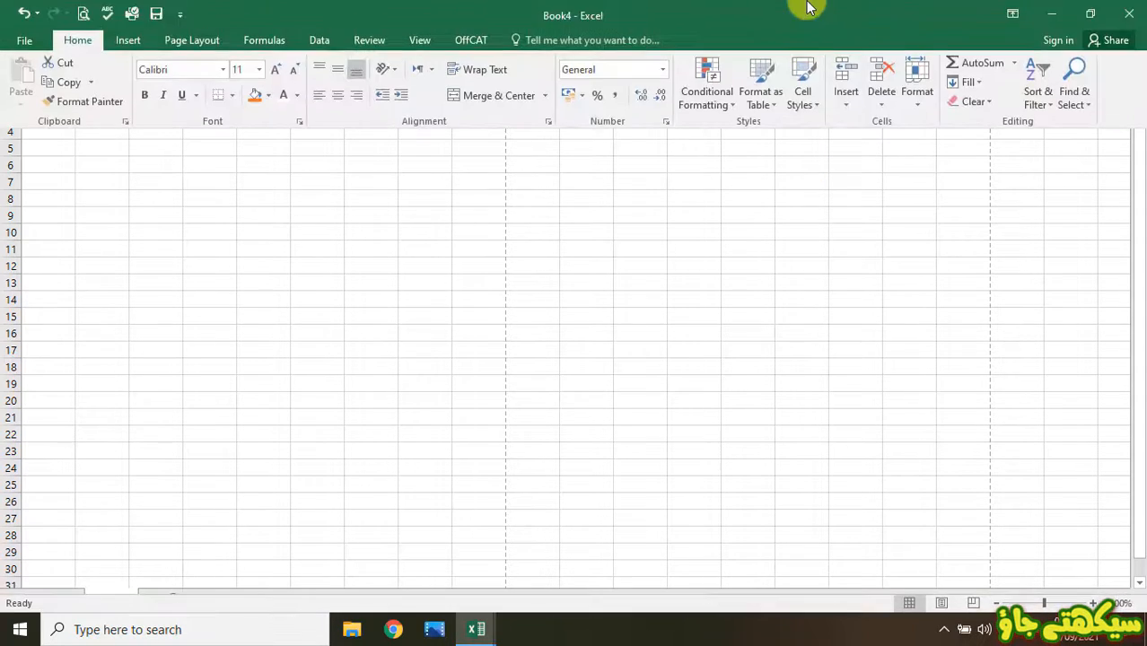
click(738, 231)
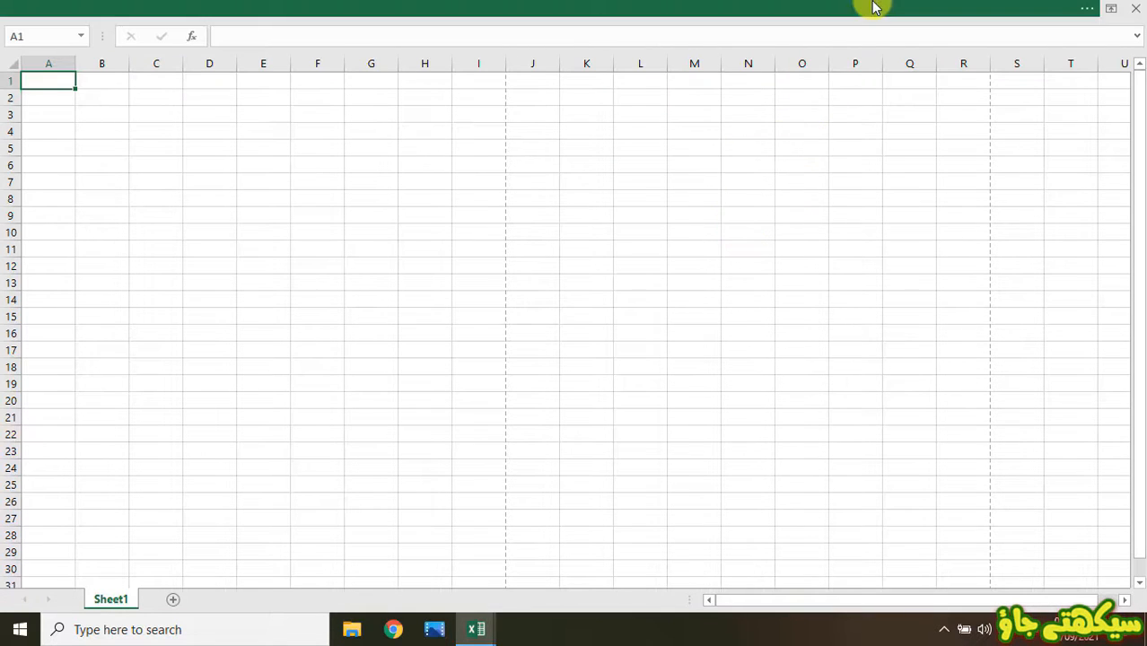
click(885, 11)
- Switch the ribbon to Show Tabs only and peek at the View and Review commands
click(1012, 15)
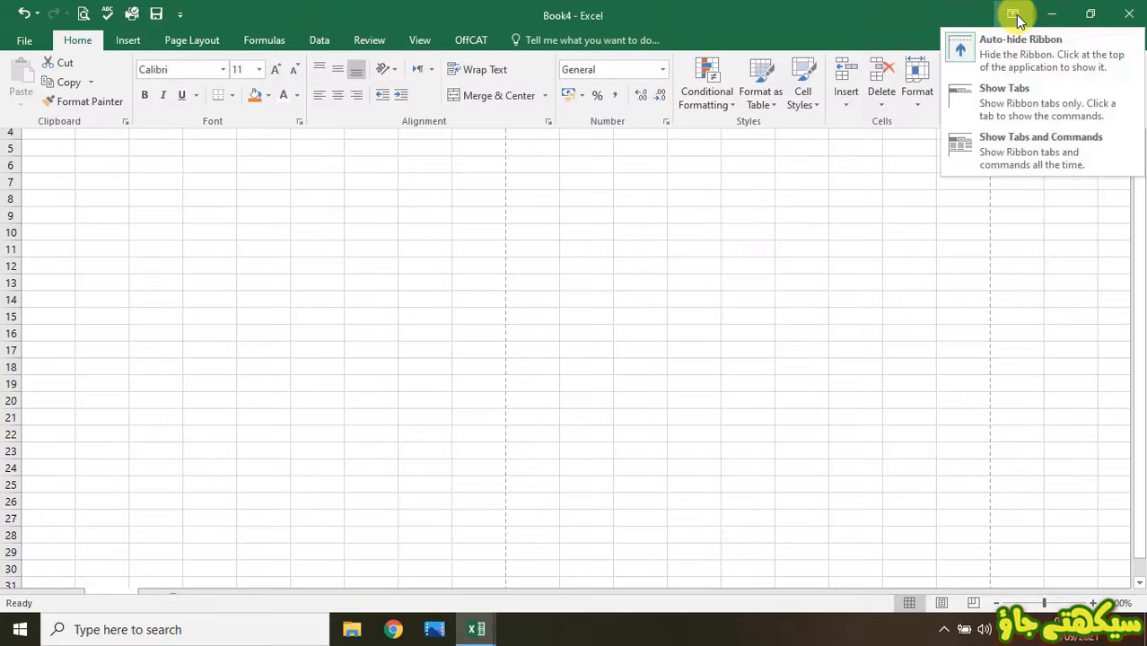
click(988, 109)
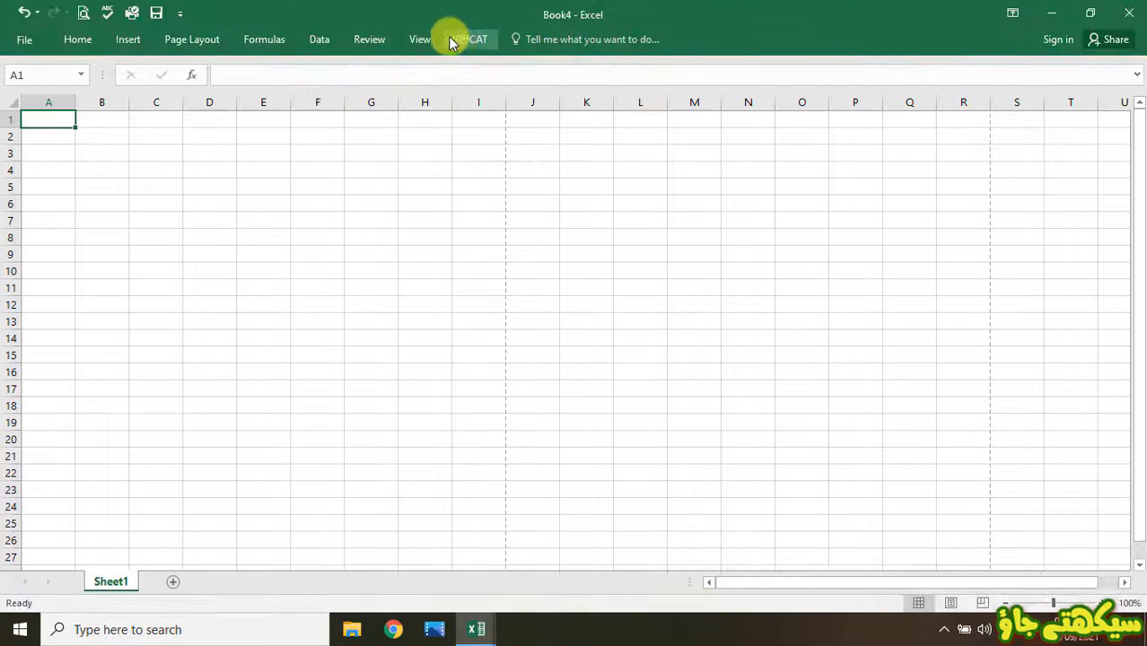
click(419, 39)
click(366, 40)
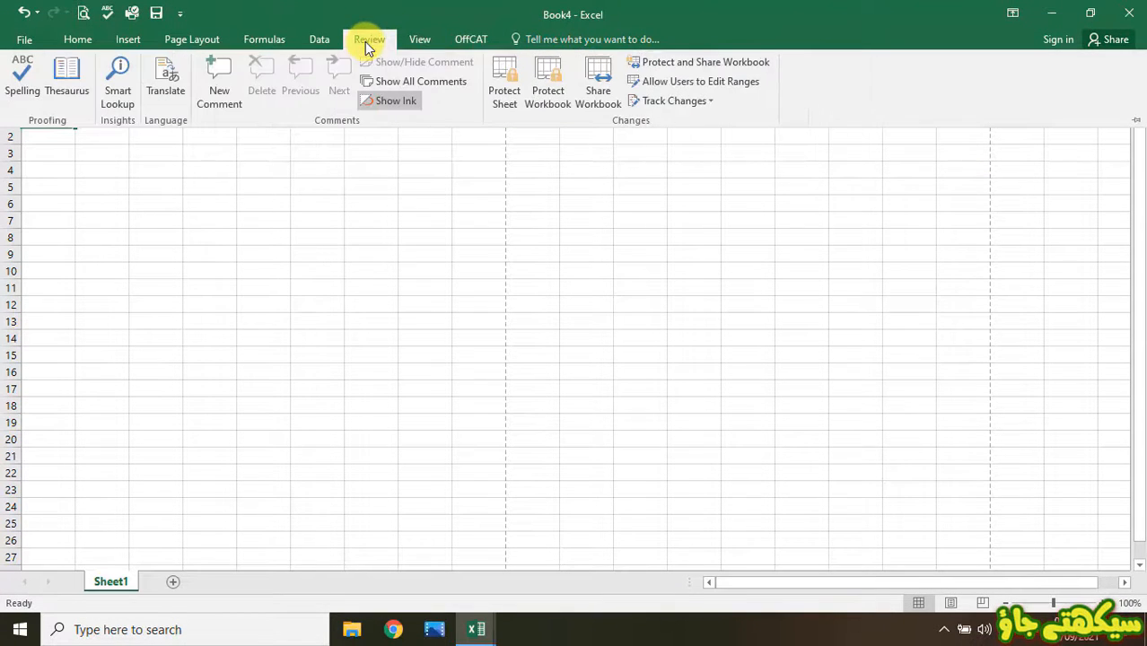
- Choose Show Tabs and Commands, collapse the ribbon once, then pin it fully open again
click(328, 179)
click(1010, 23)
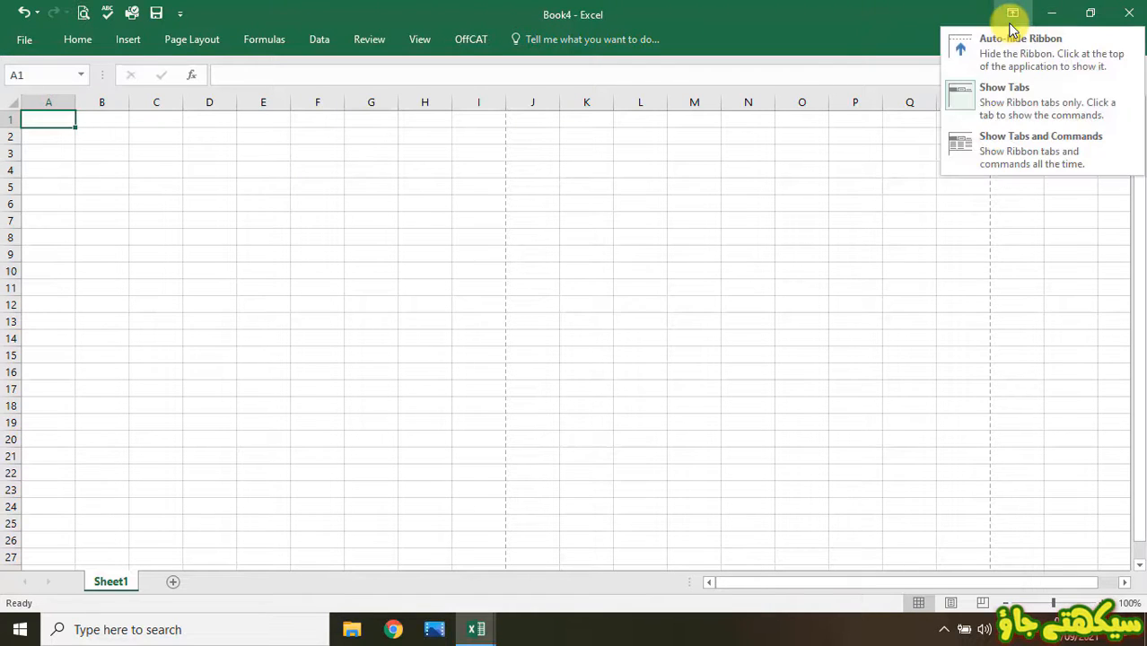
click(996, 143)
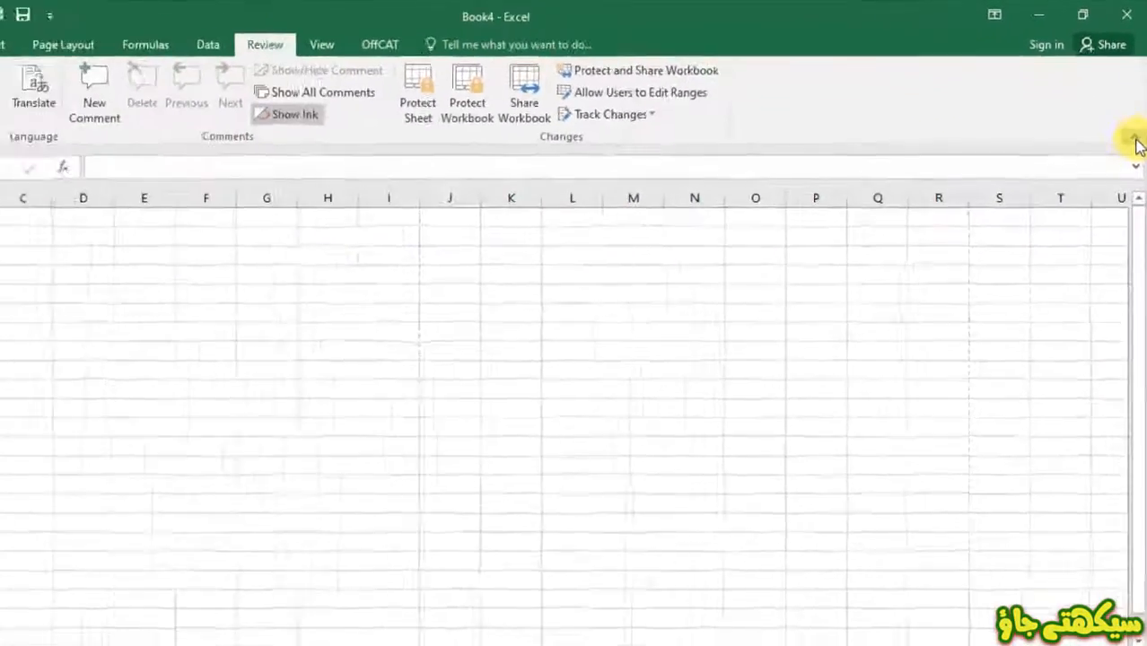
click(1126, 238)
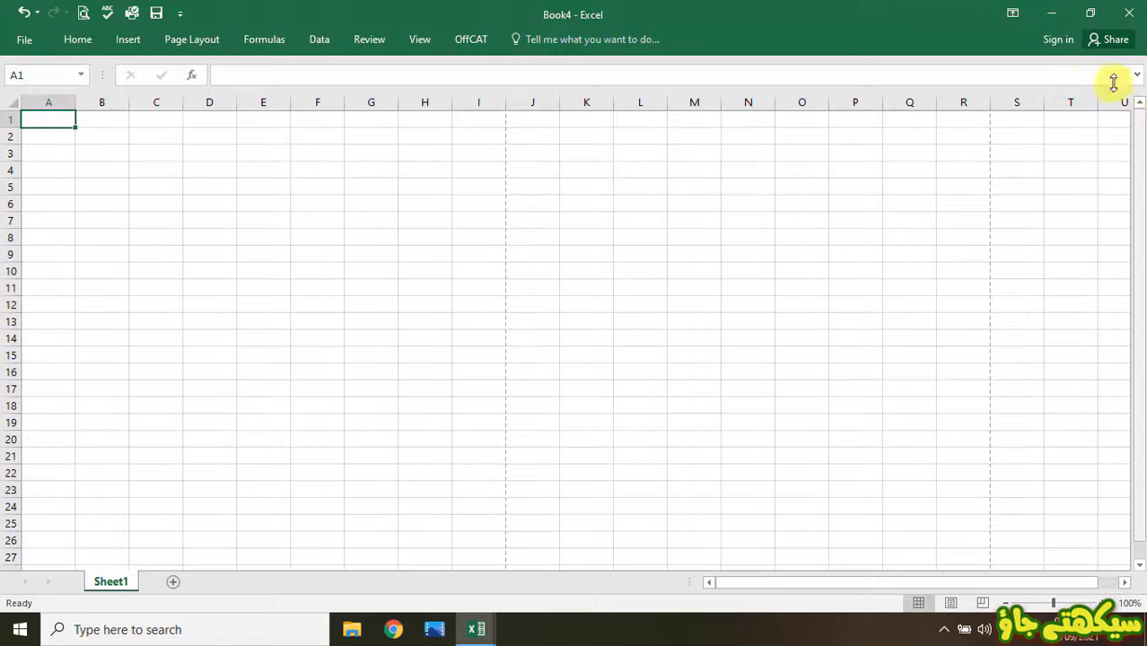
click(1012, 13)
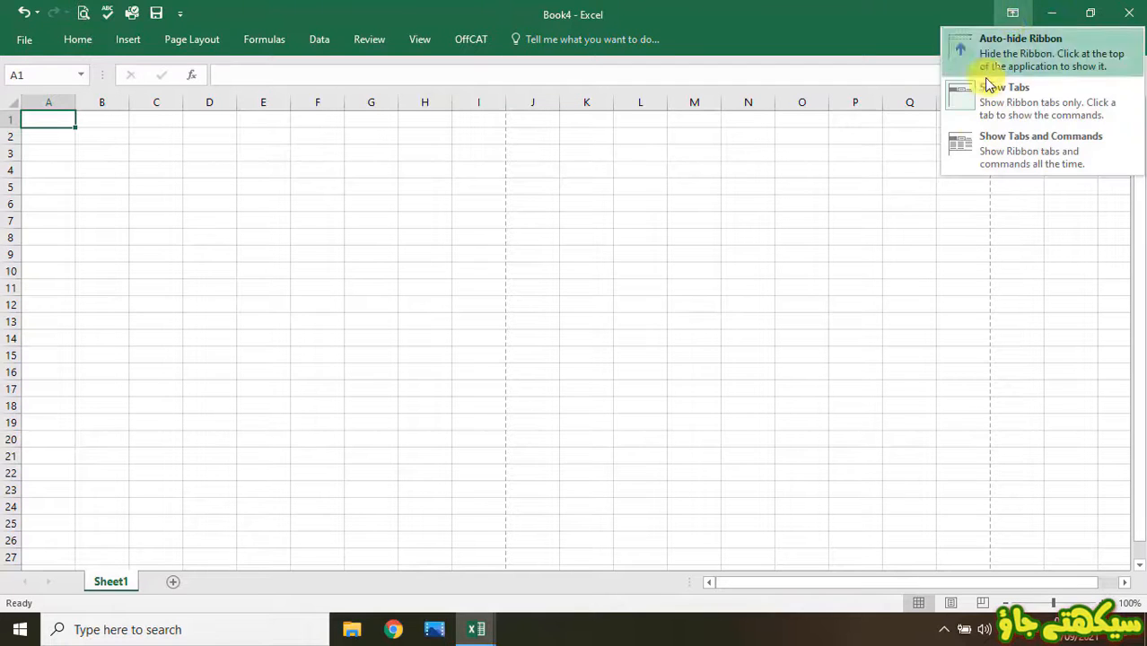
click(967, 142)
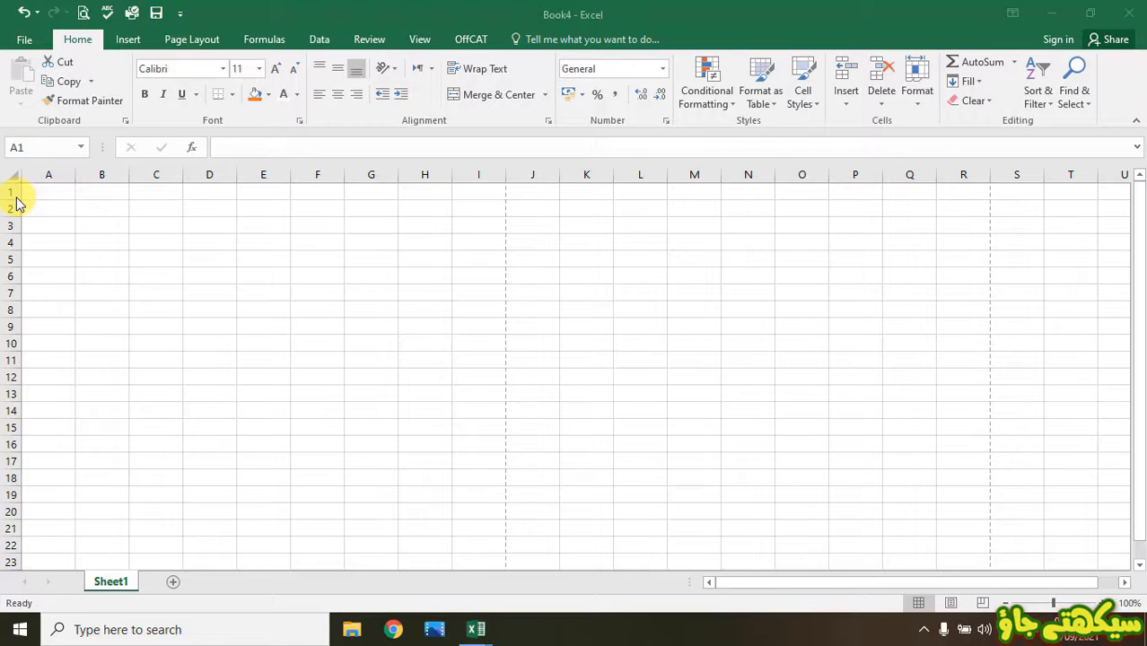
click(53, 174)
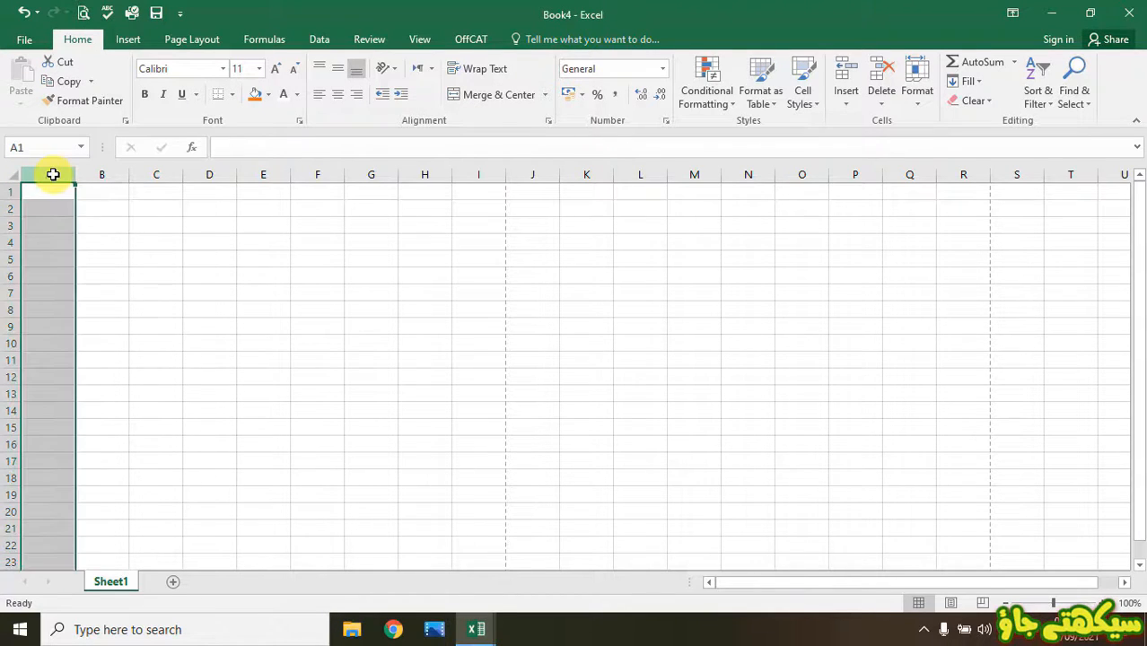
click(113, 176)
click(160, 176)
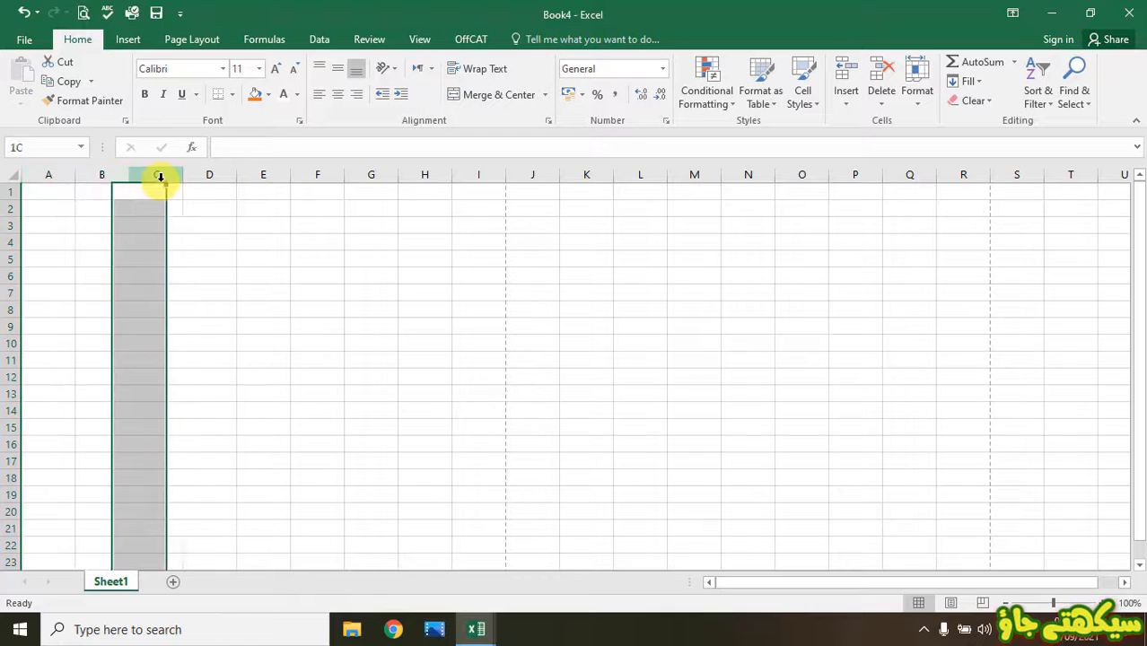
click(8, 192)
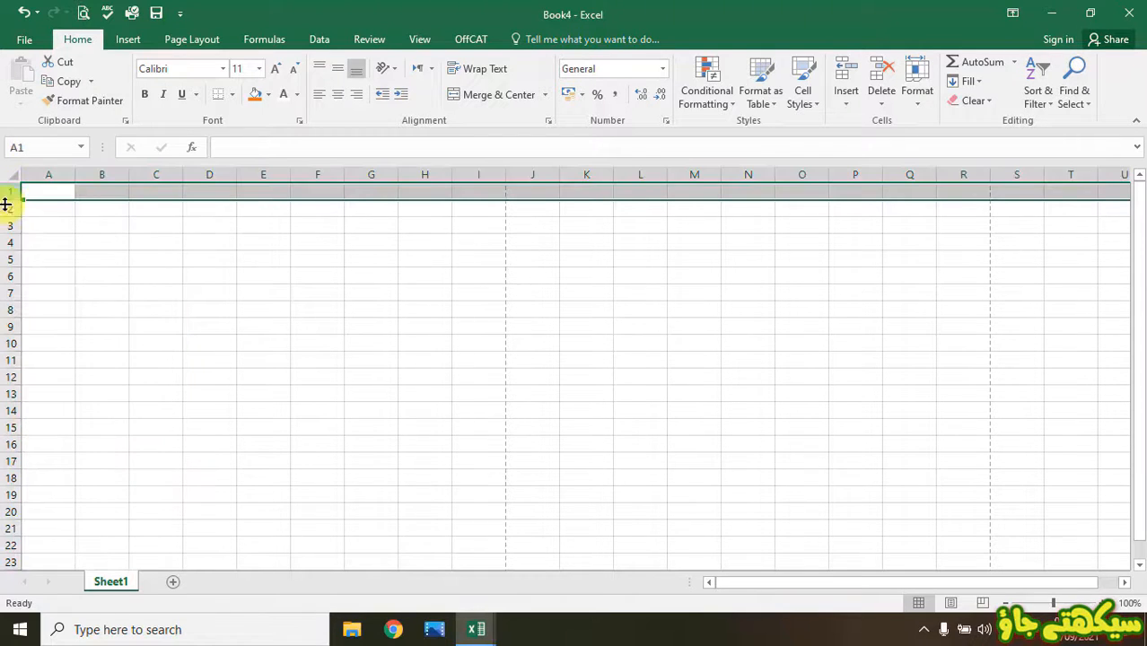
click(7, 209)
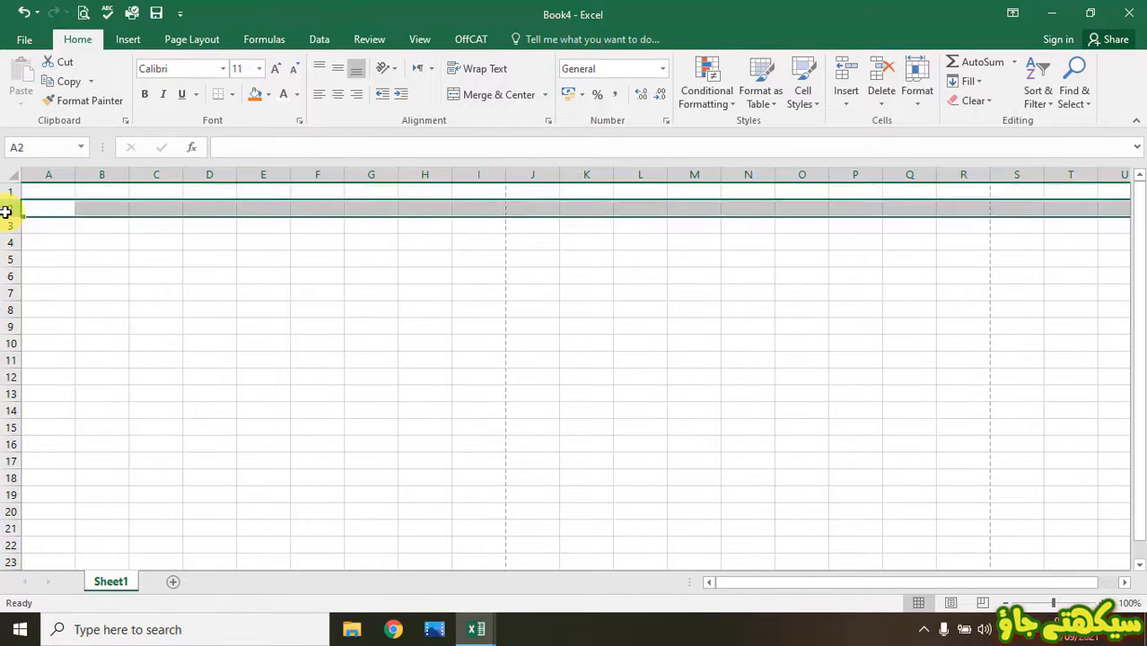
click(6, 225)
click(84, 269)
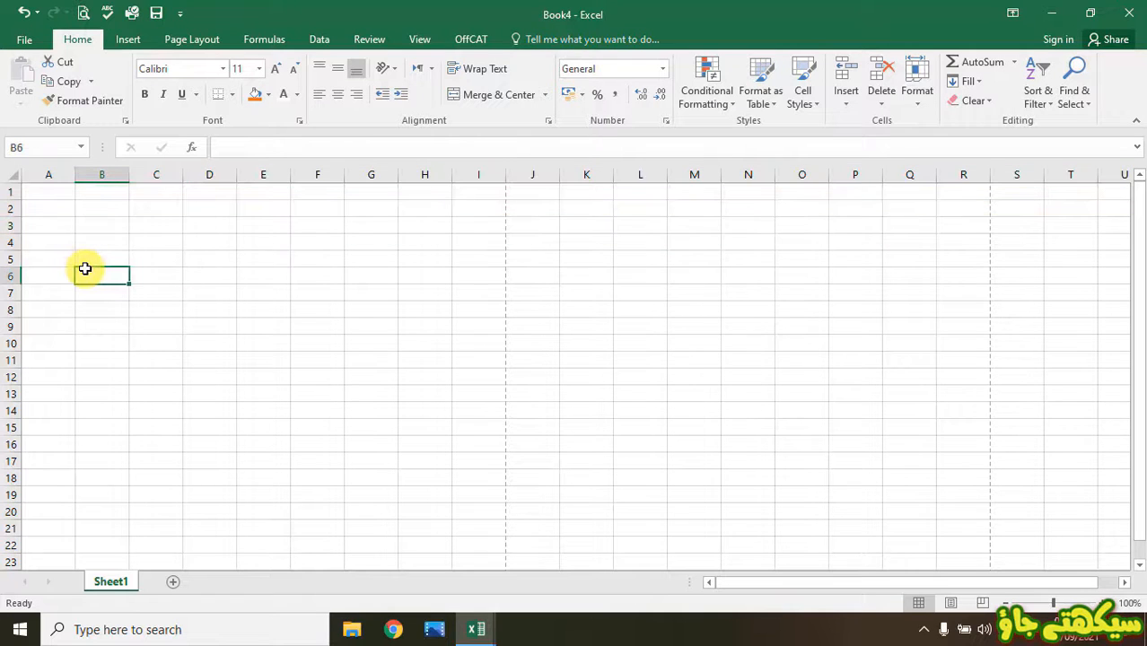
click(56, 187)
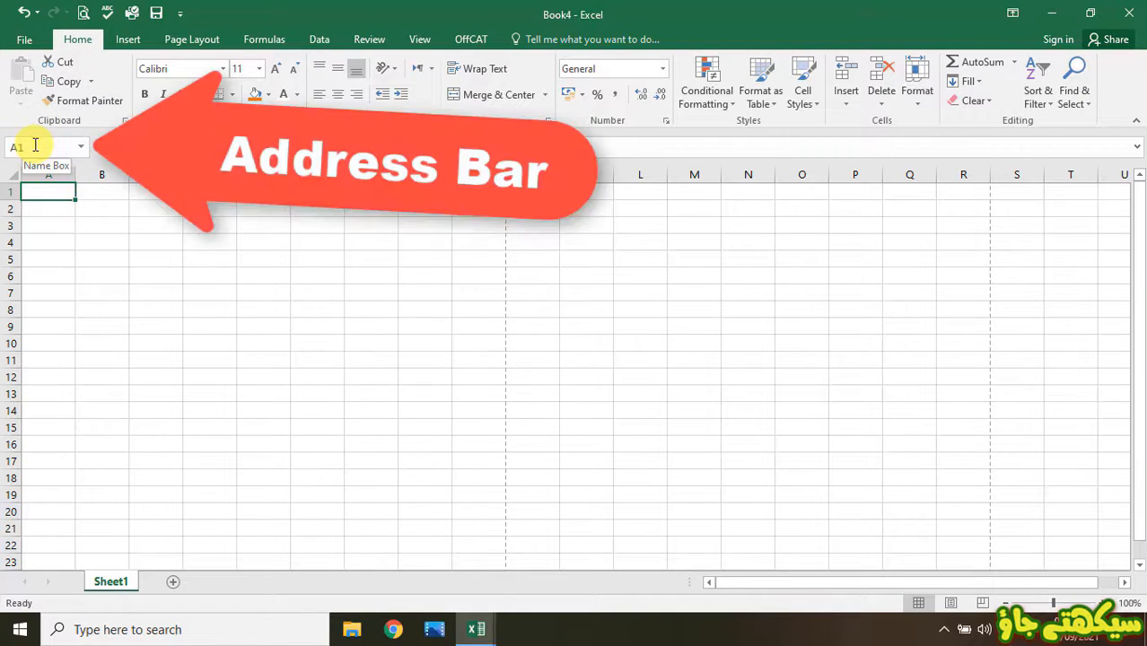
click(111, 209)
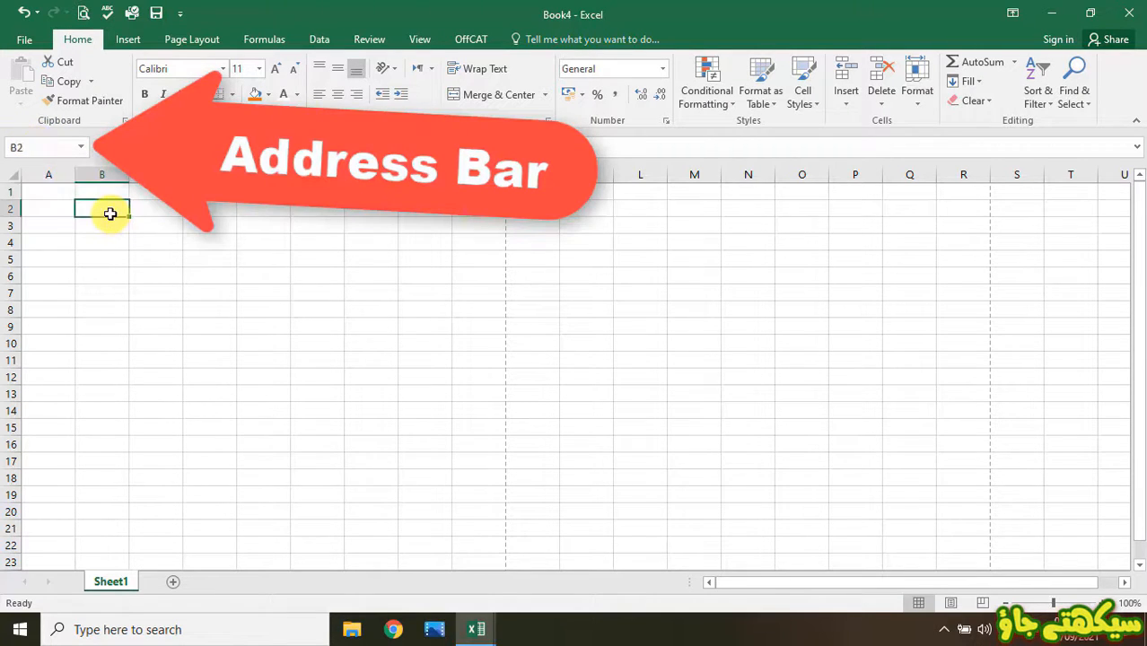
click(55, 195)
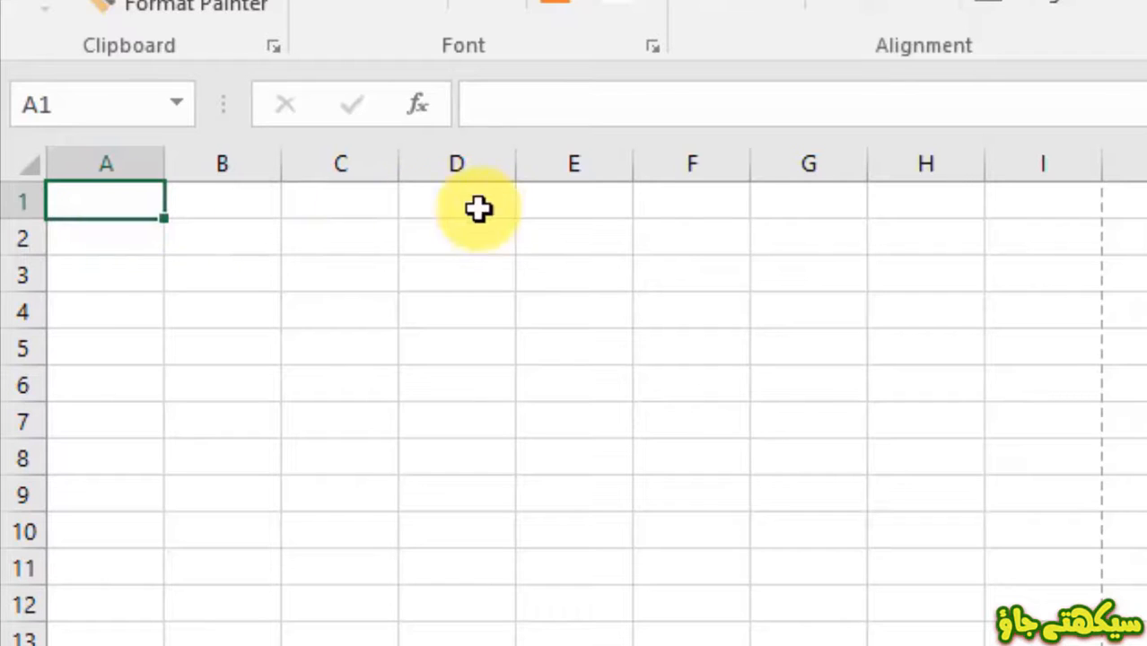
click(471, 253)
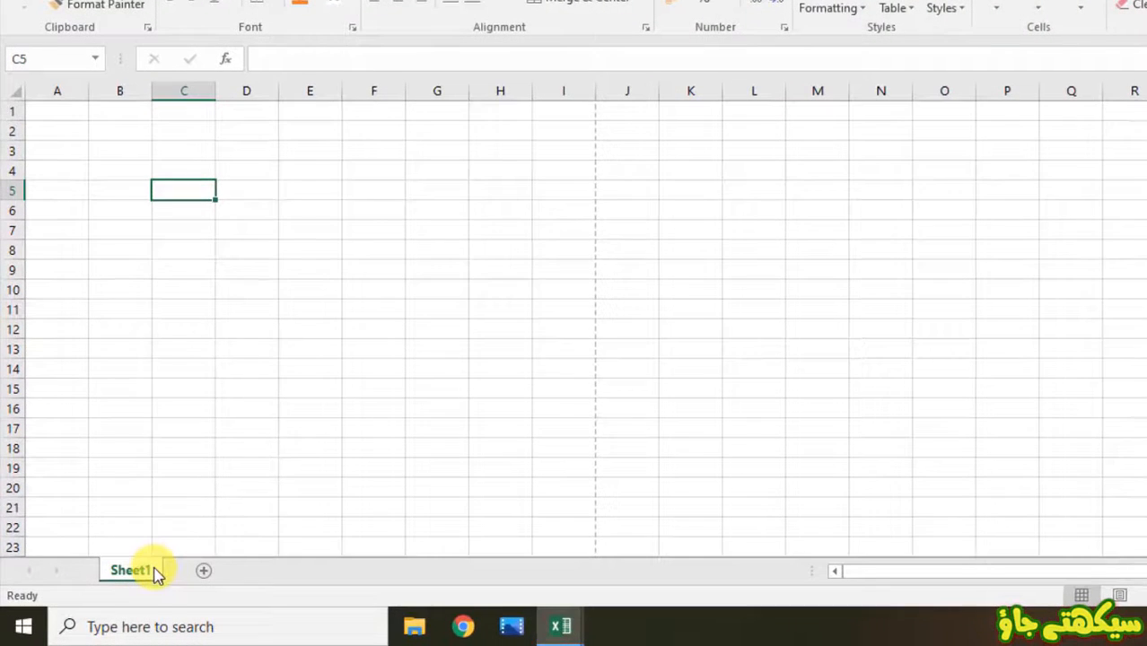
- Insert Sheet2 with the New sheet button, switch back to Sheet1 and select A1
right_click(131, 584)
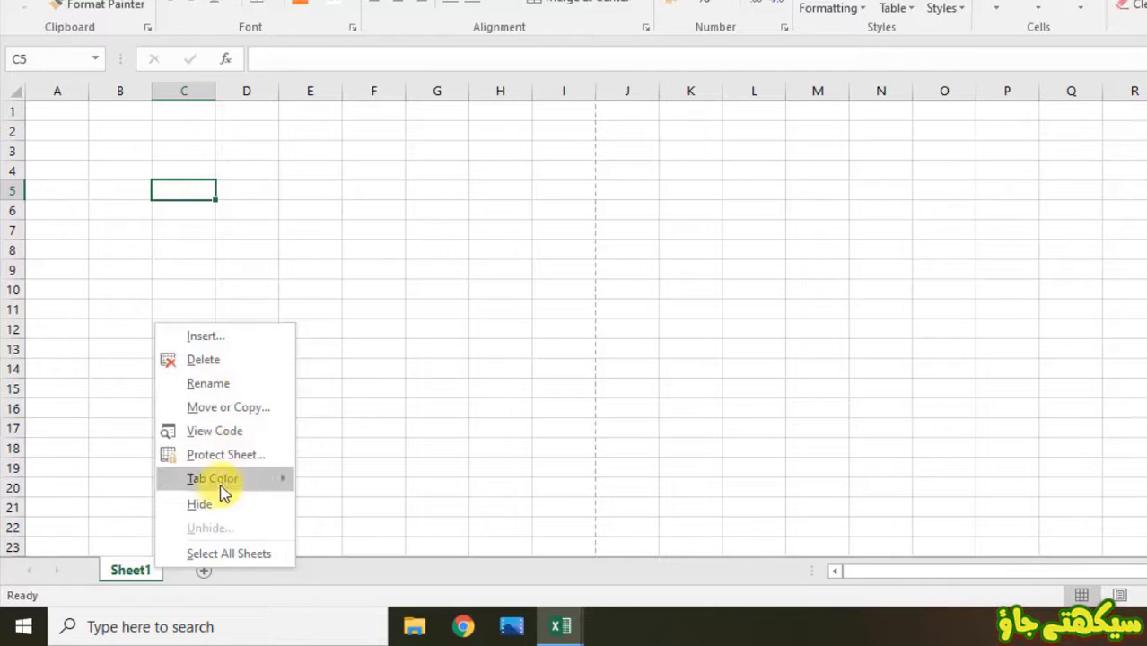
click(383, 346)
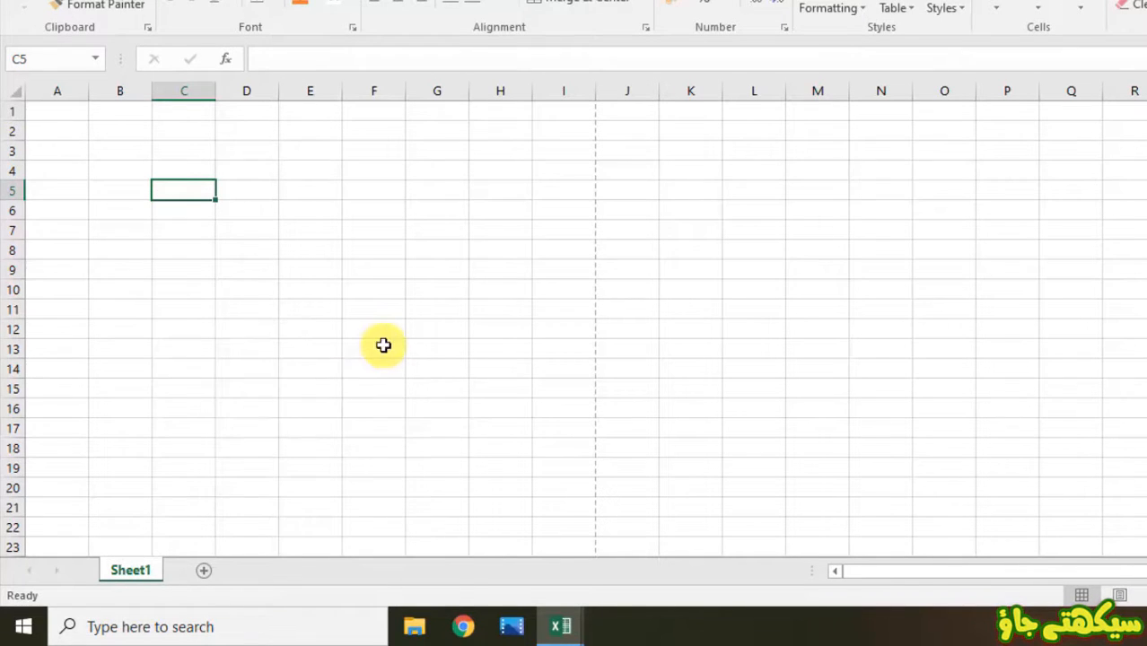
click(204, 571)
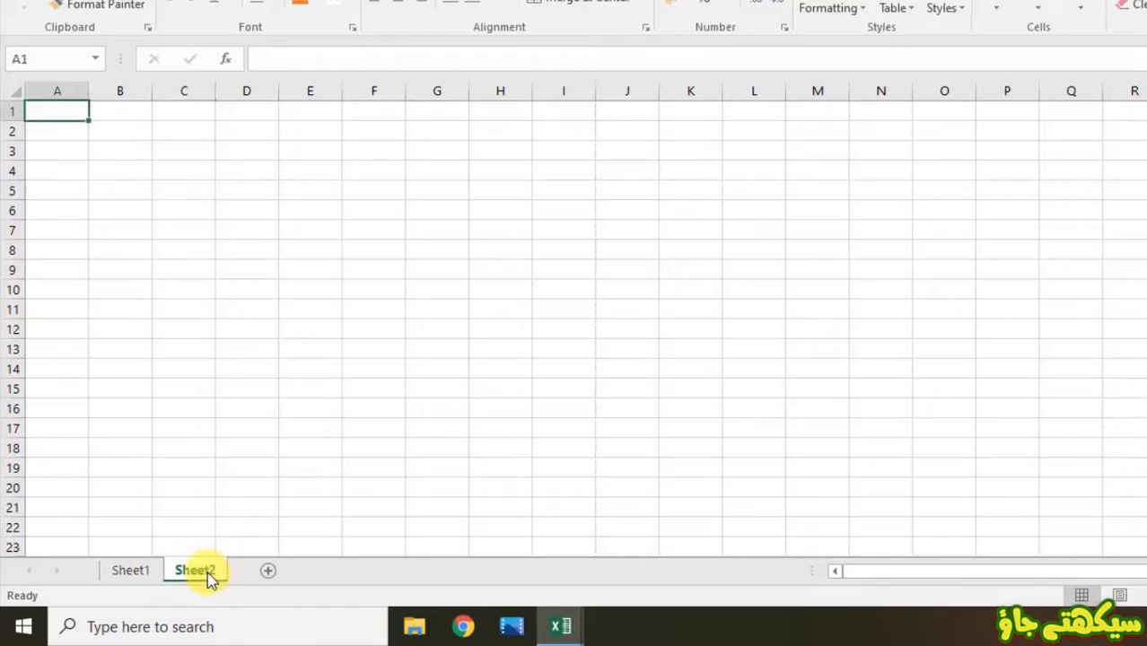
click(130, 570)
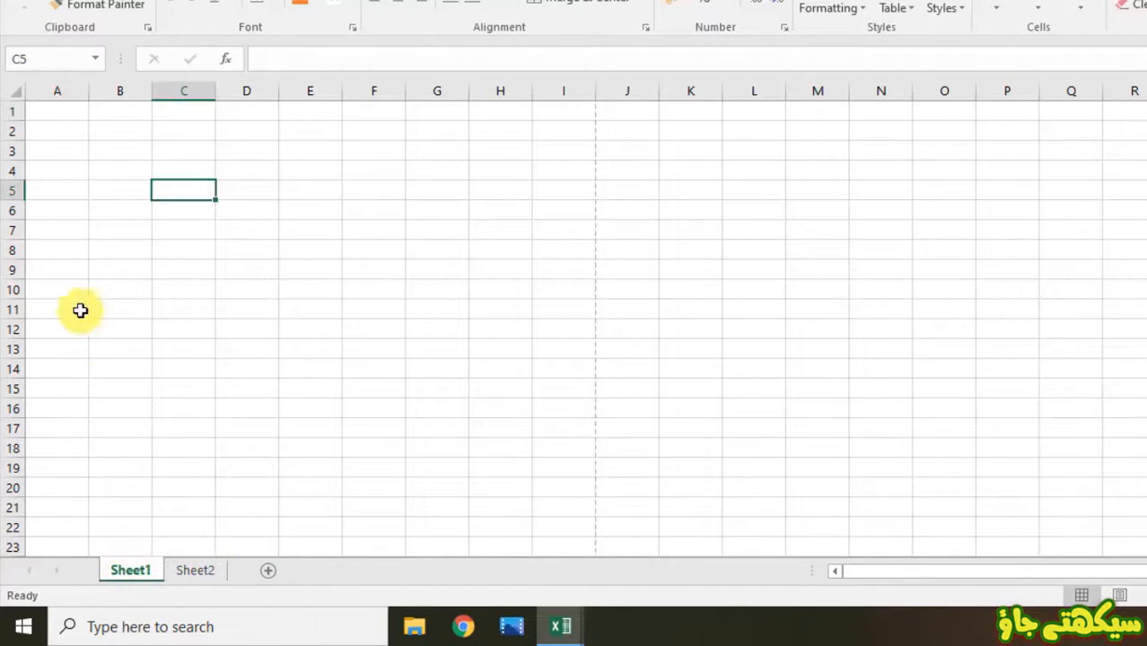
click(72, 227)
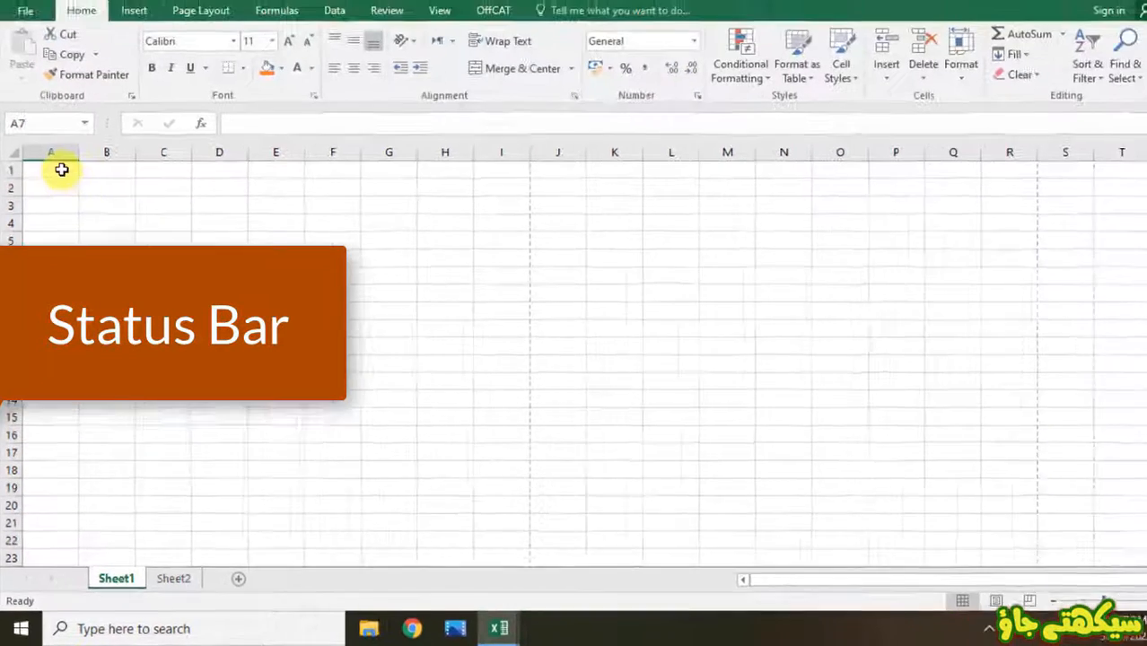
click(62, 111)
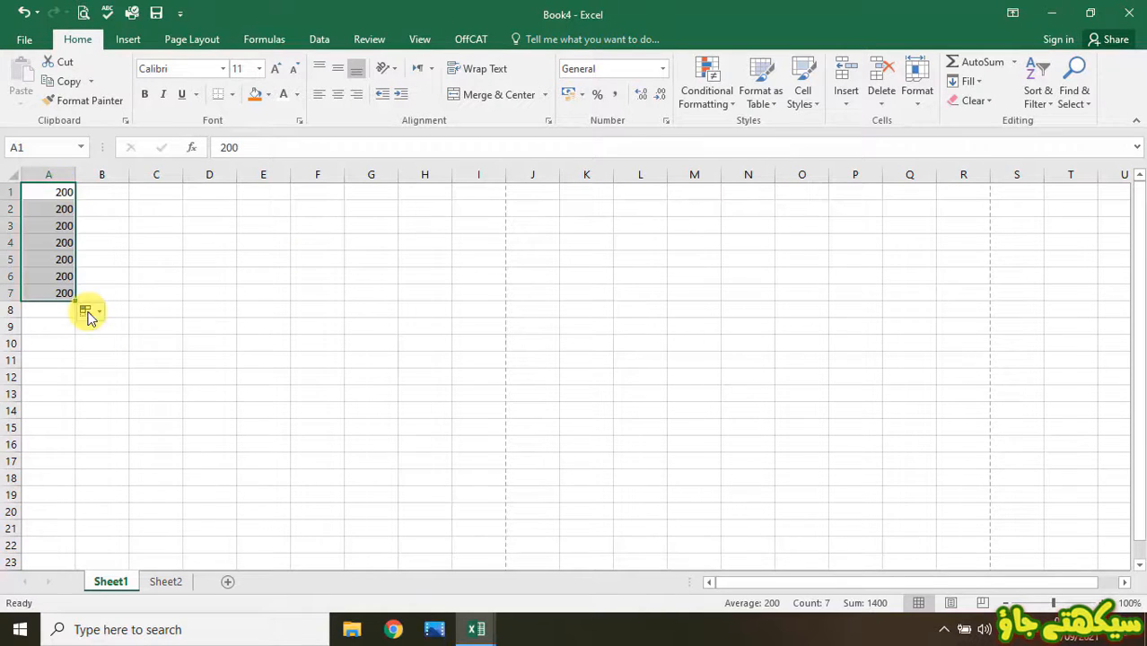
- Turn the copied 200s in A1:A7 into the series 200–206 and check the status bar total 1421
click(85, 310)
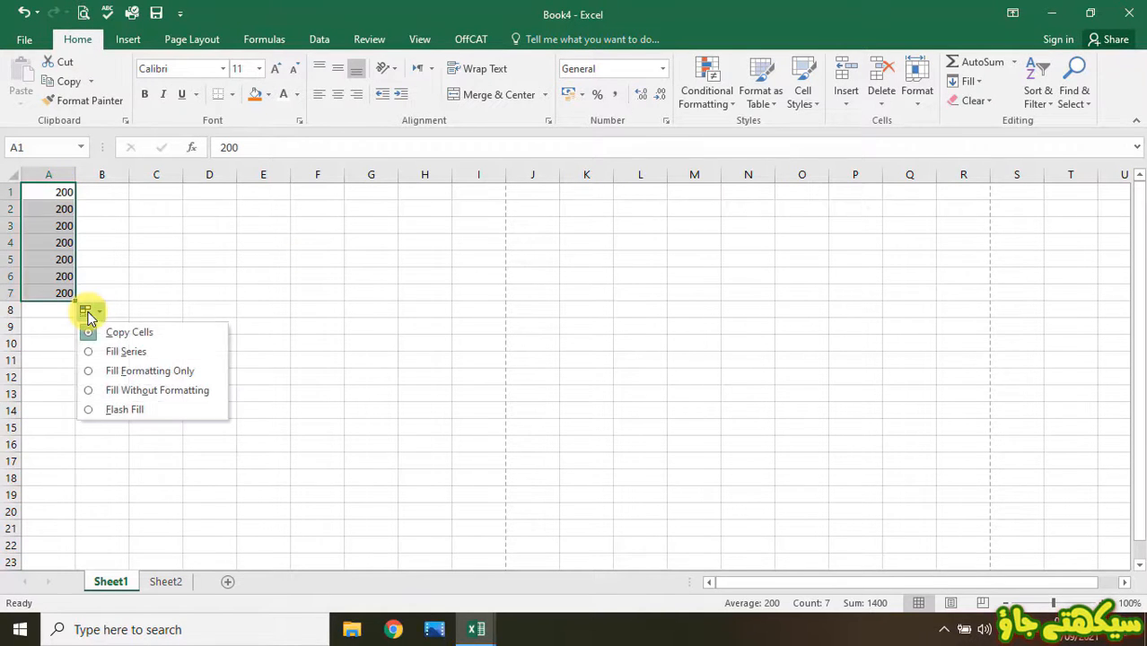
key(Escape)
click(105, 357)
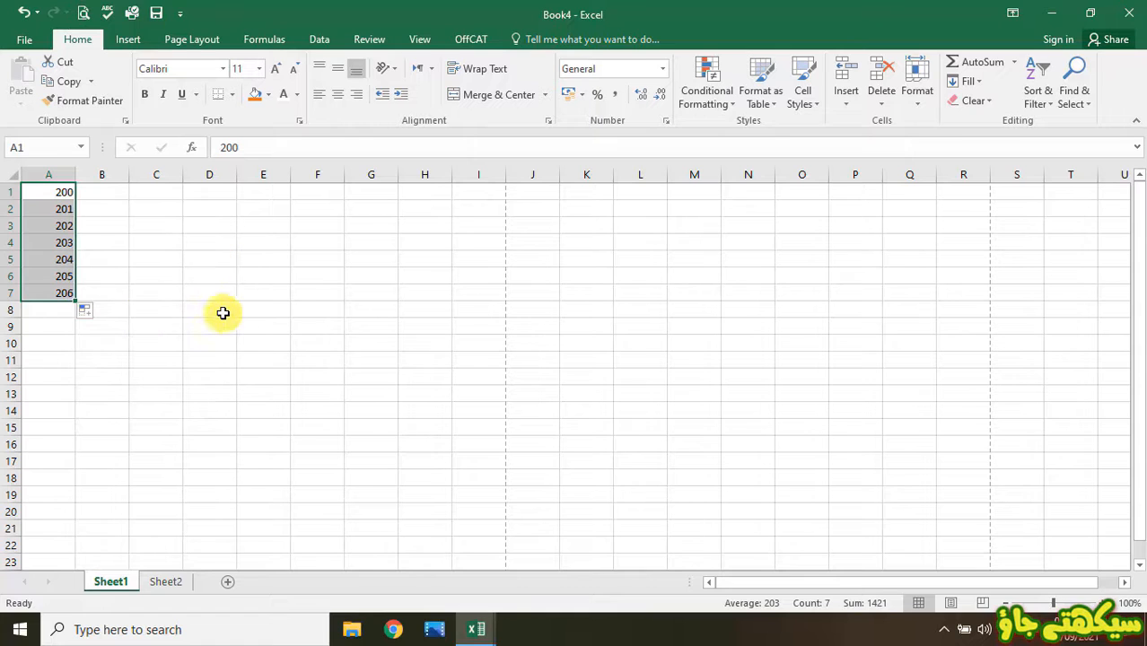
click(49, 237)
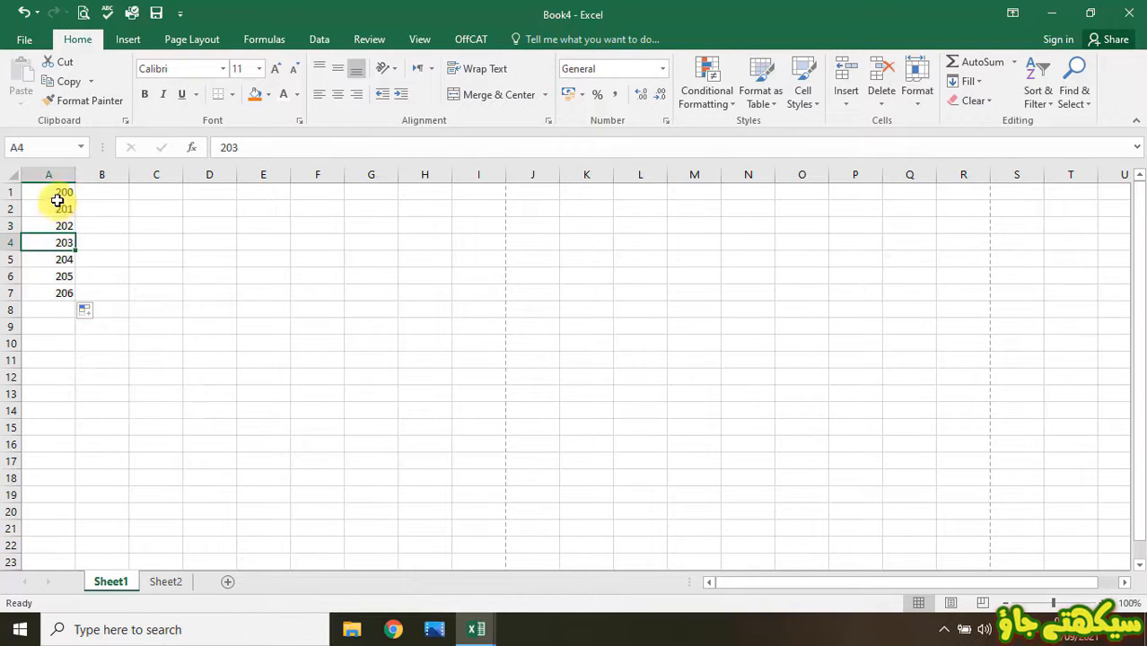
drag(55, 195, 45, 293)
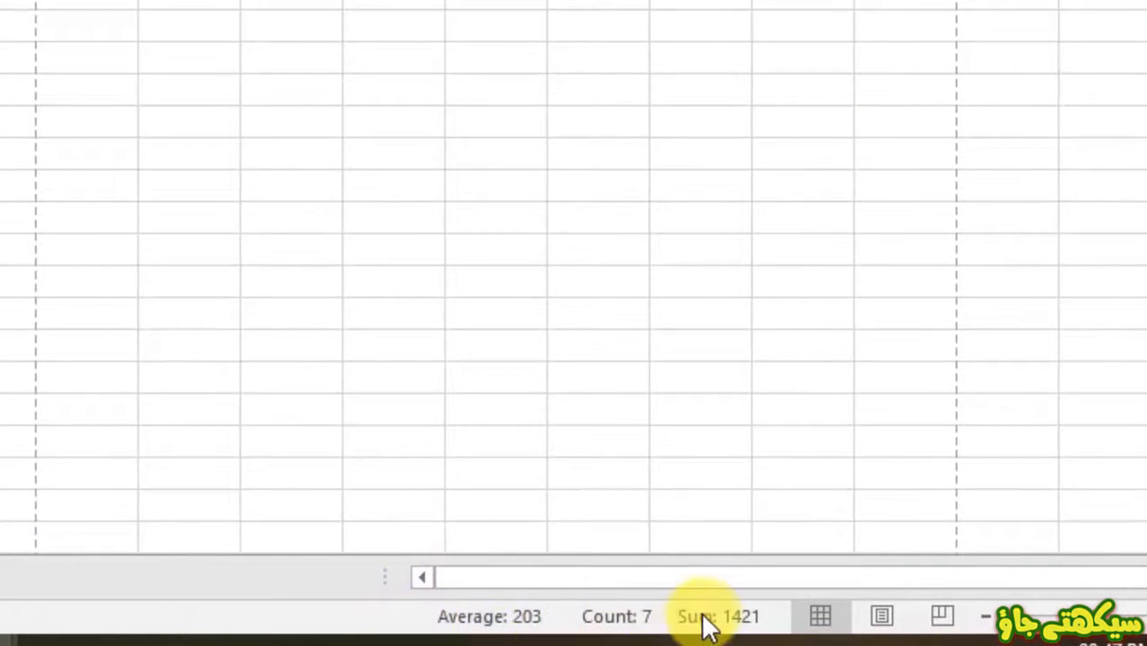
right_click(418, 624)
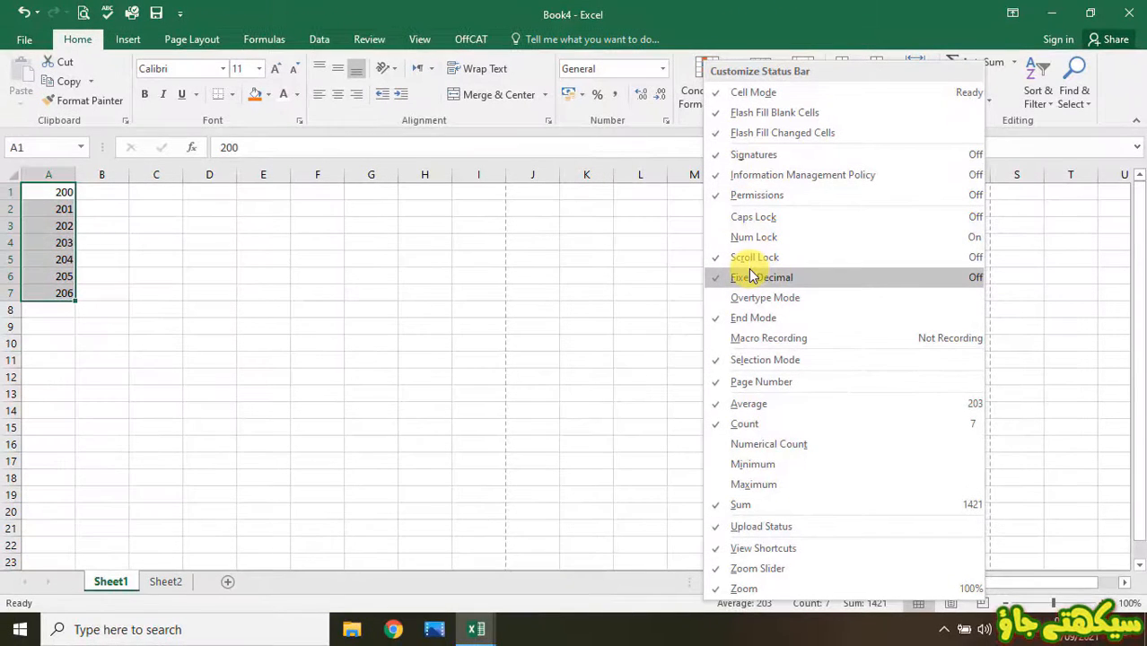
click(606, 254)
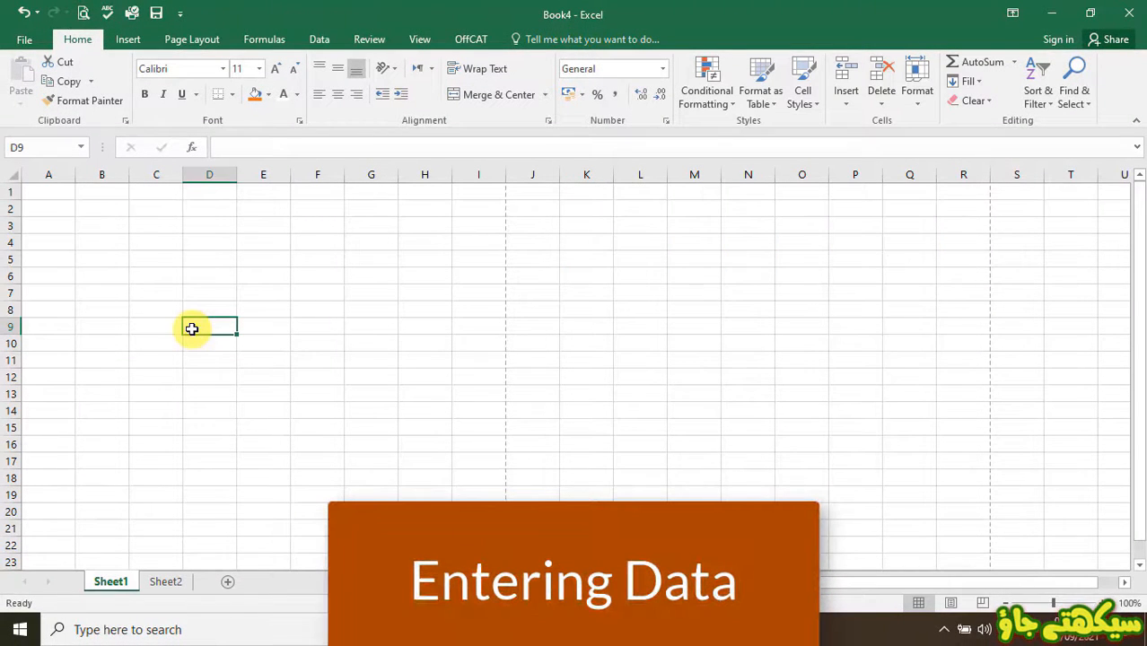
- Enter 'Tameer e Millat High School' in cell A1
click(54, 193)
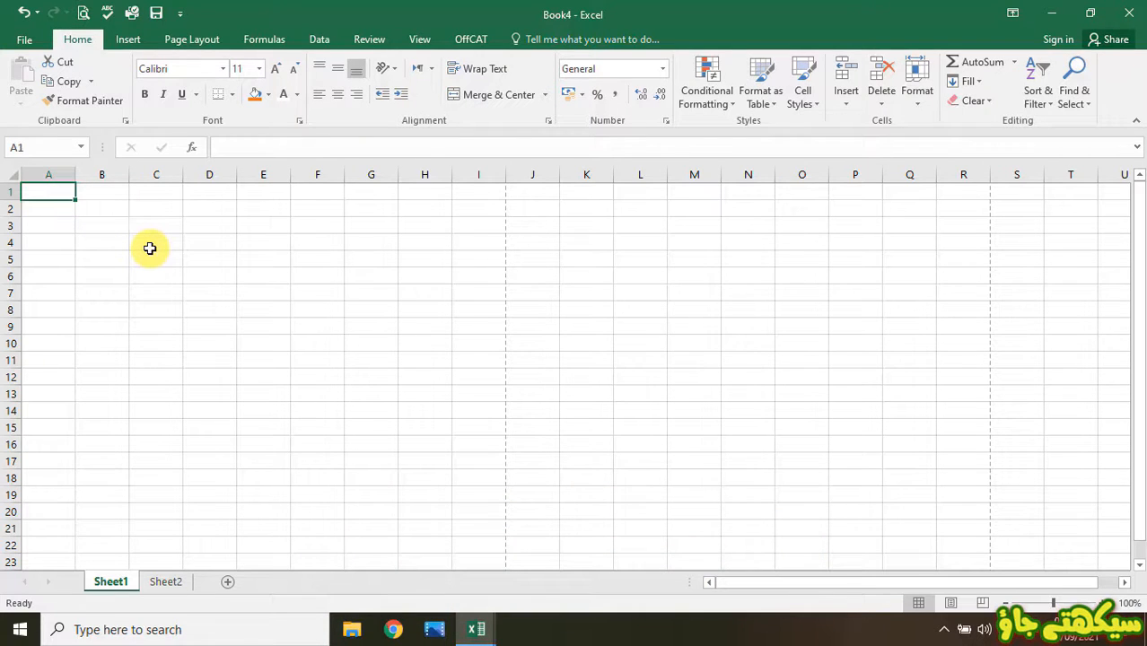
text(Tameer e)
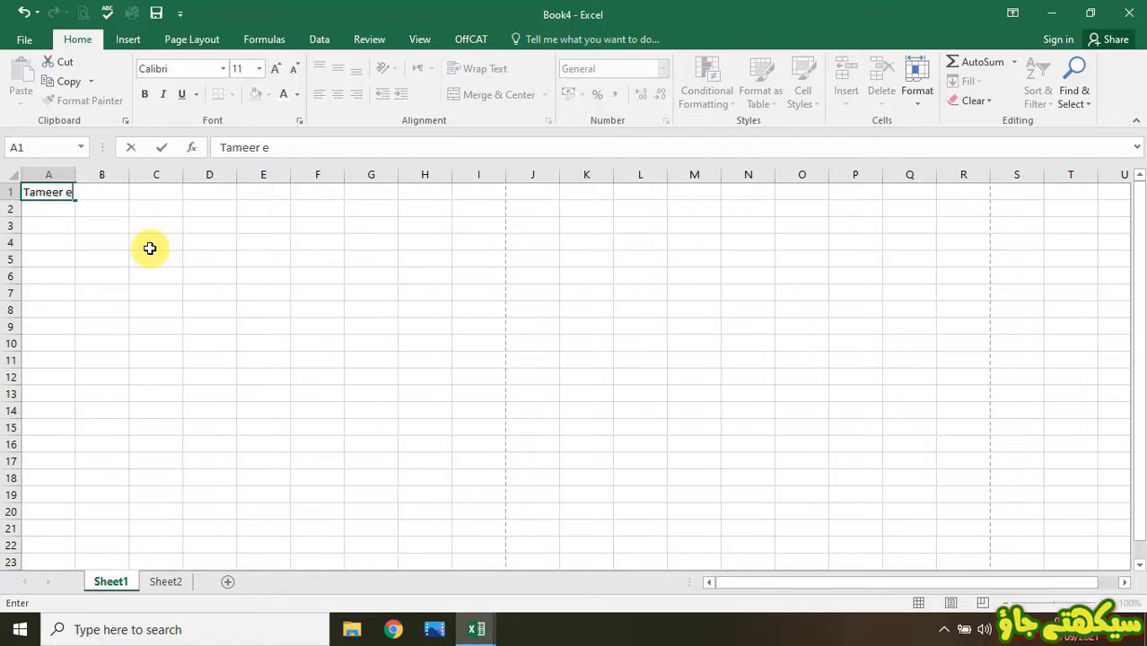
text( Millat High School)
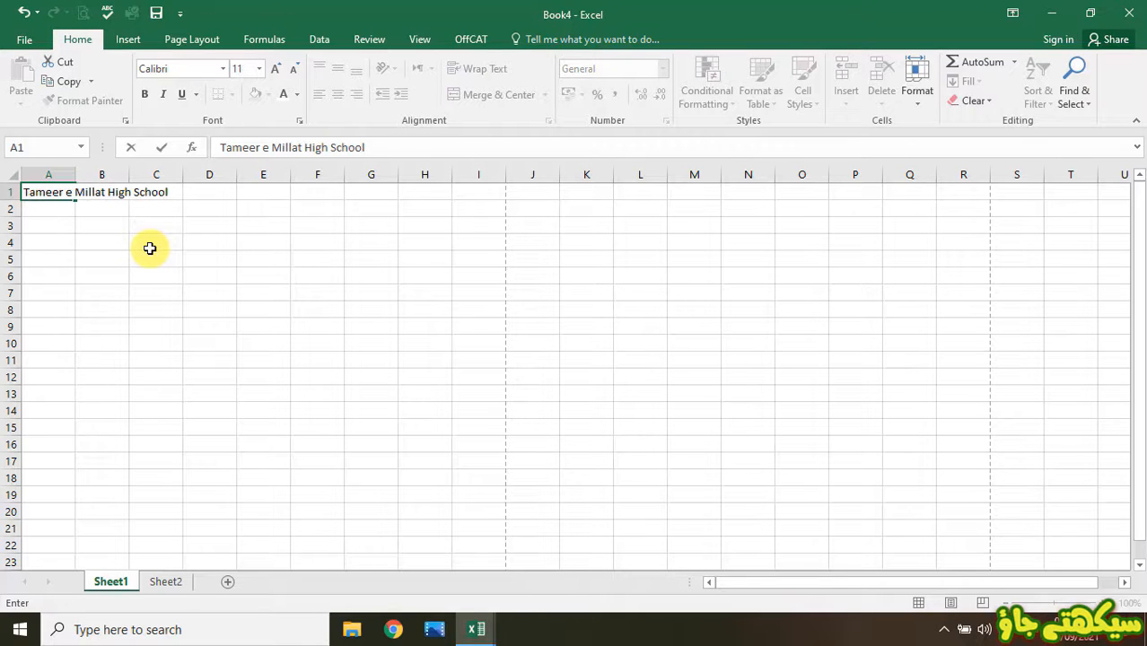
key(Return)
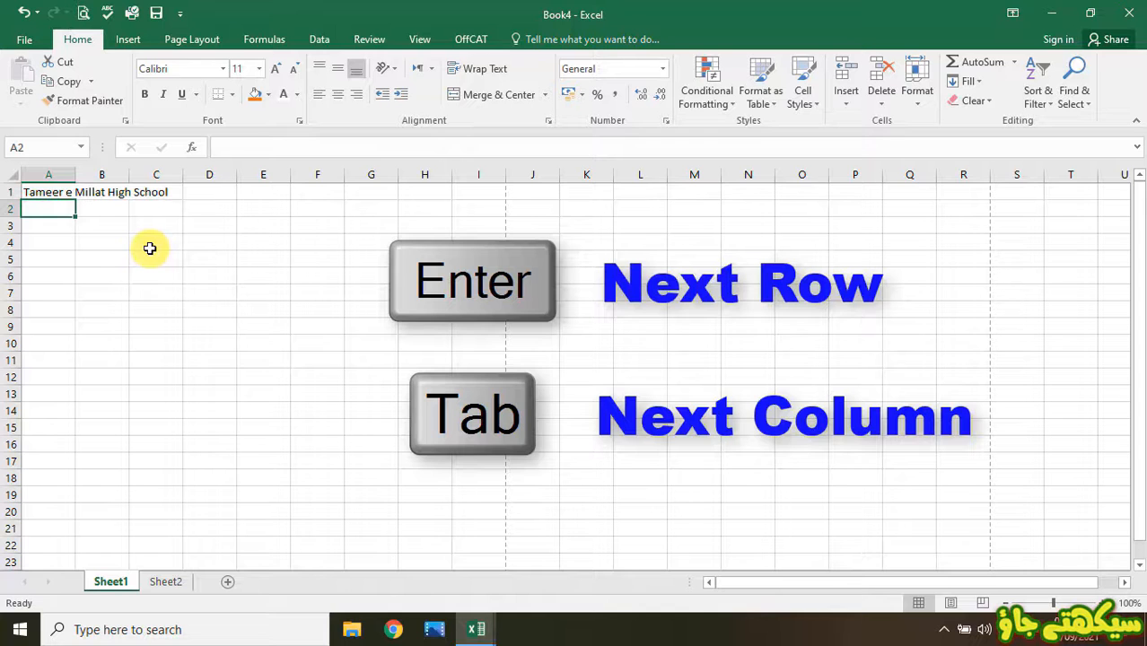
key(Tab)
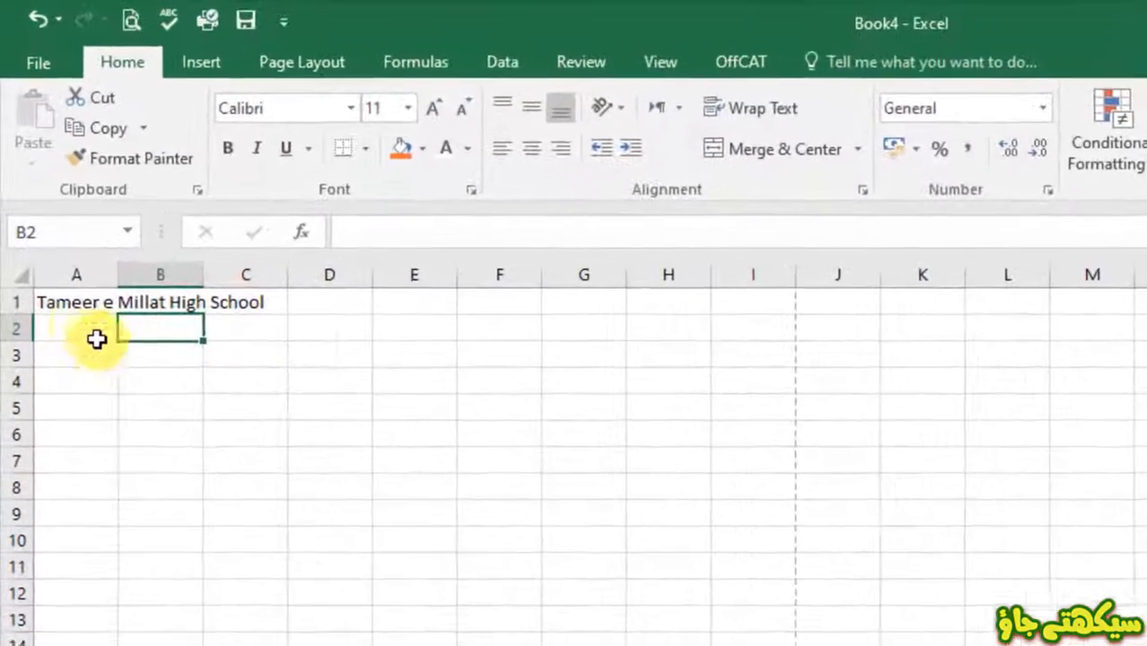
click(38, 195)
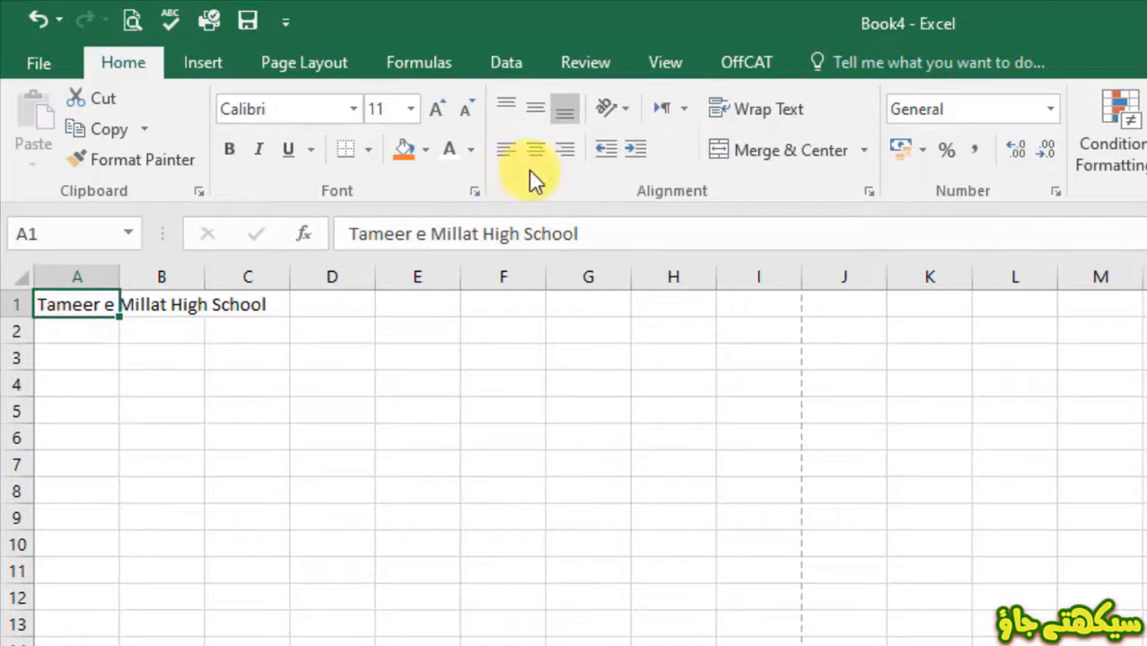
click(388, 235)
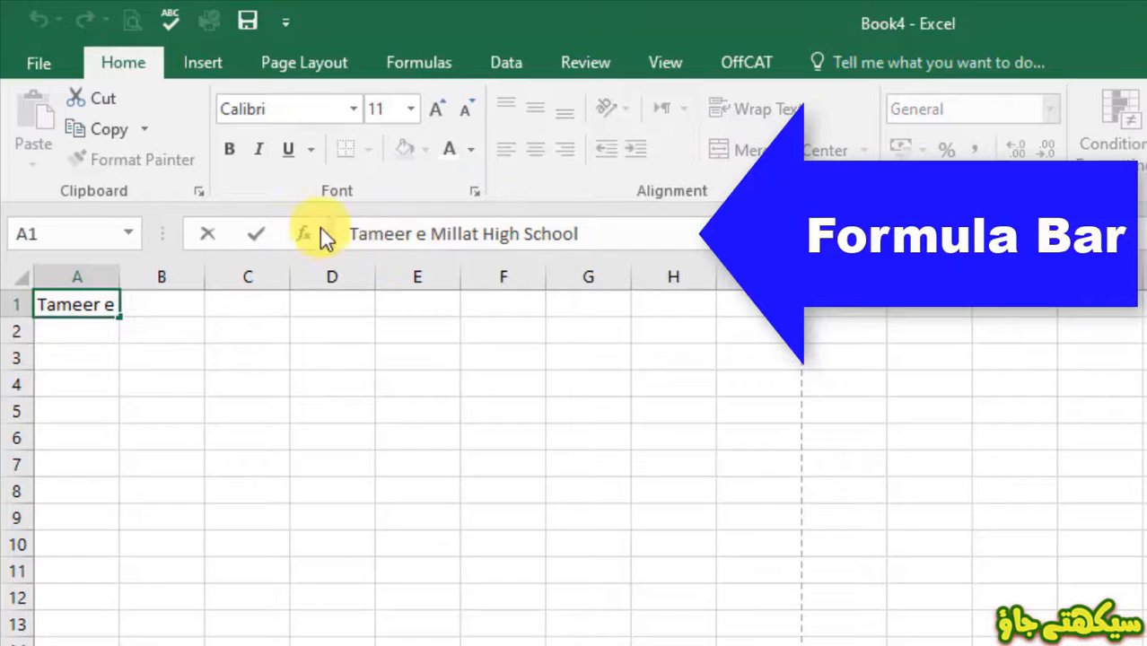
click(154, 340)
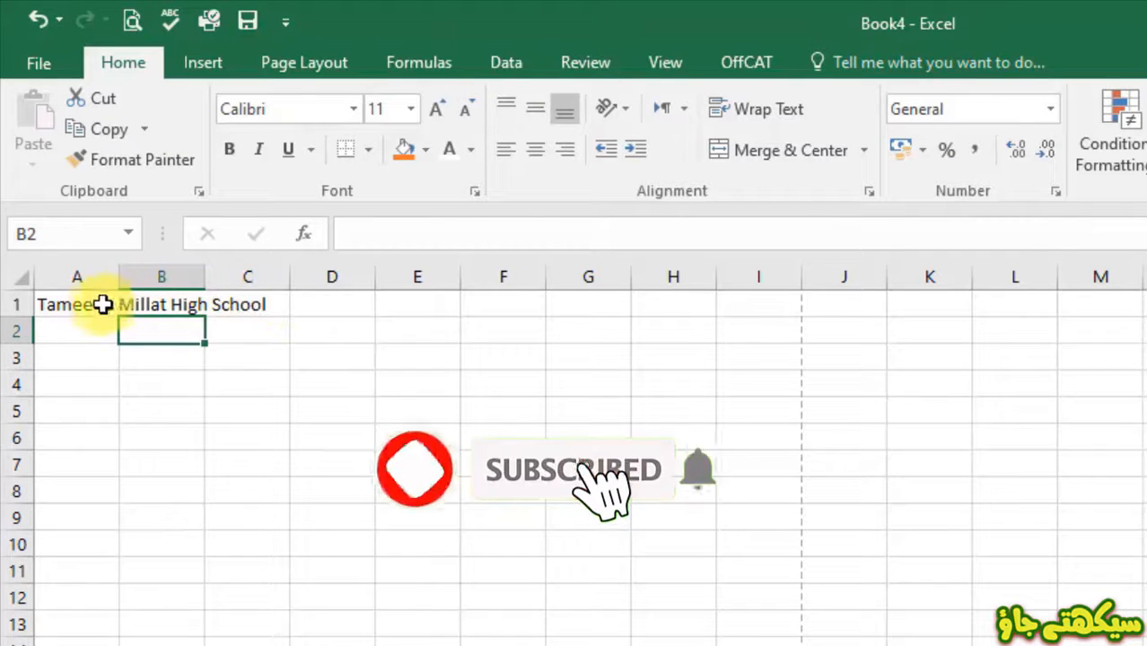
- Type the heading 'Class' into cell B1 beside the school name
click(97, 305)
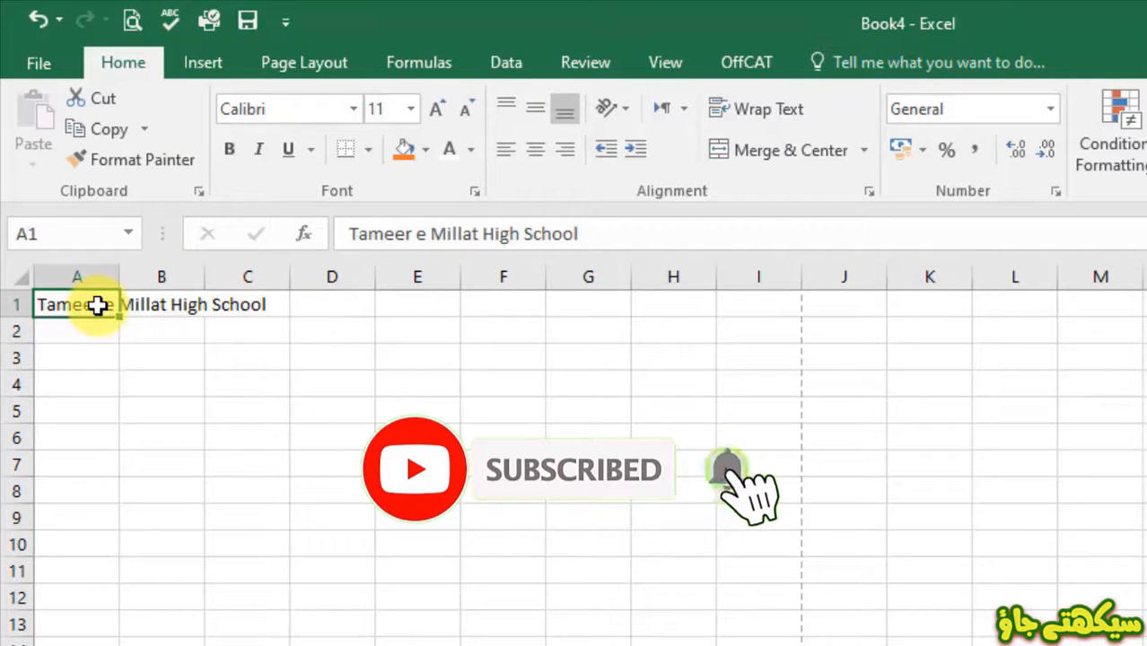
click(175, 304)
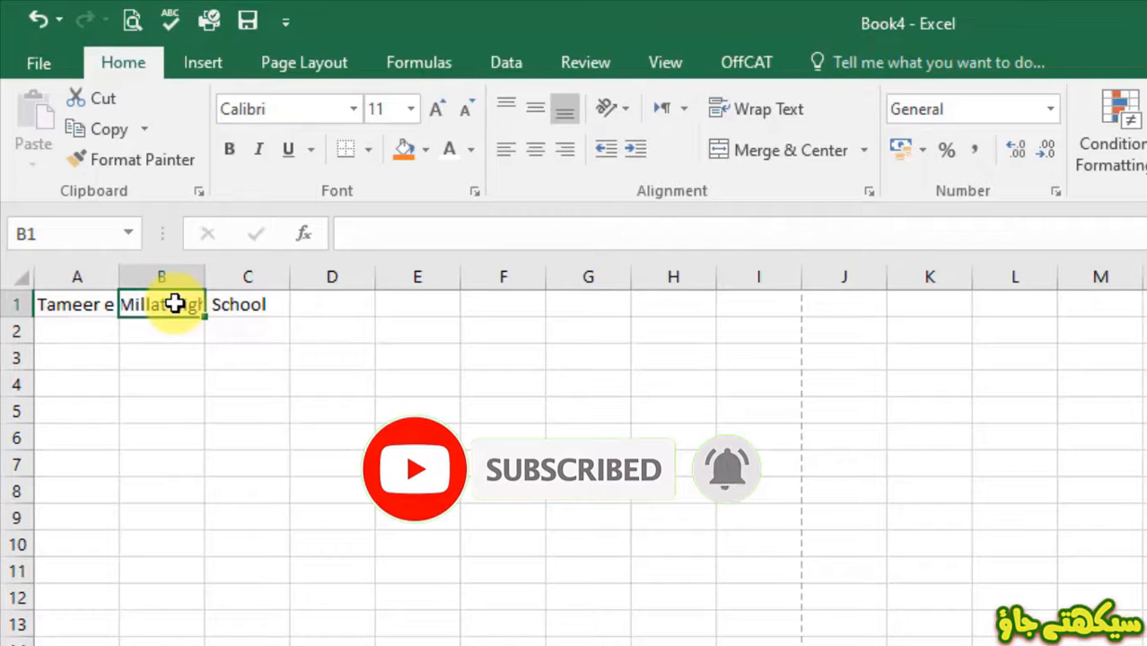
click(389, 228)
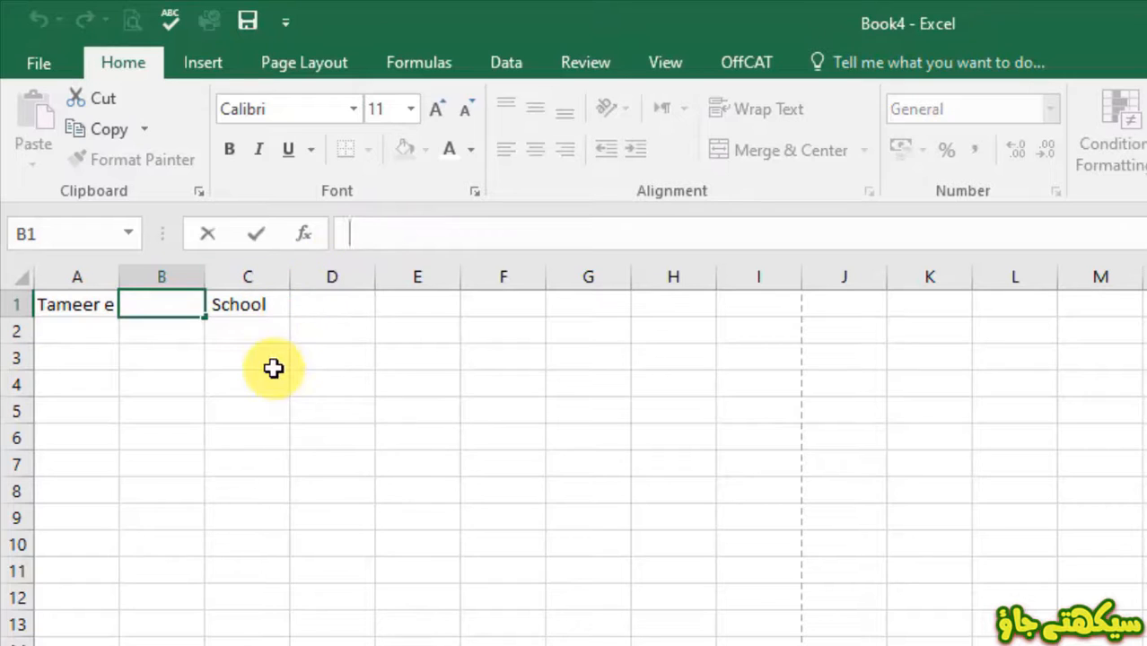
click(170, 305)
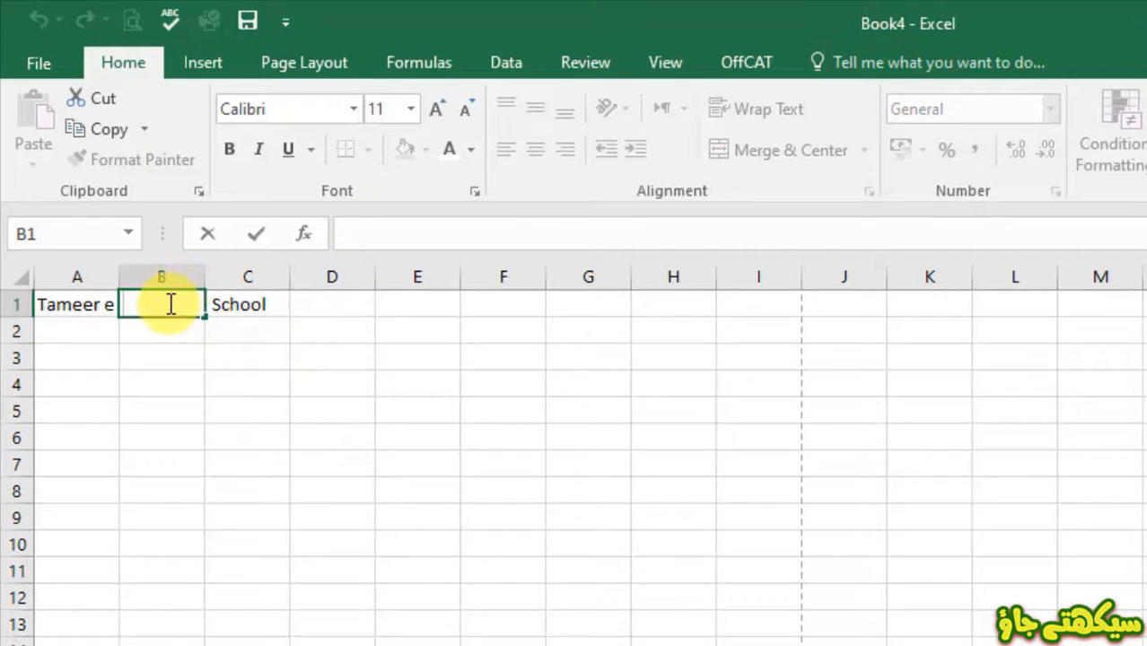
text(Ca)
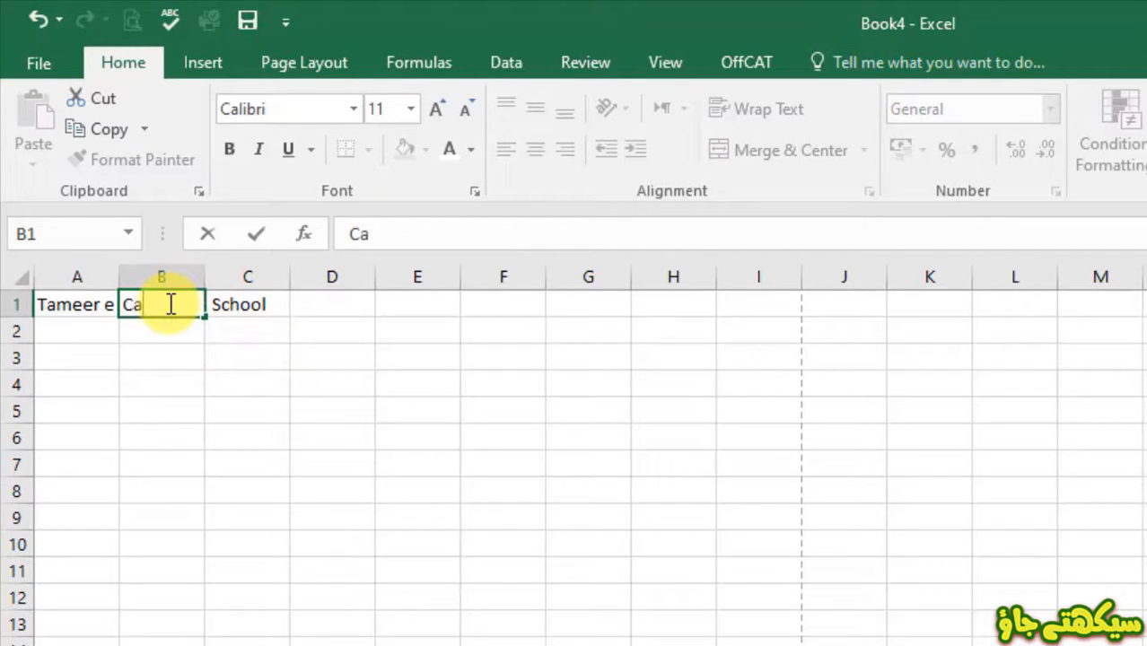
key(BackSpace)
text(lass)
key(Return)
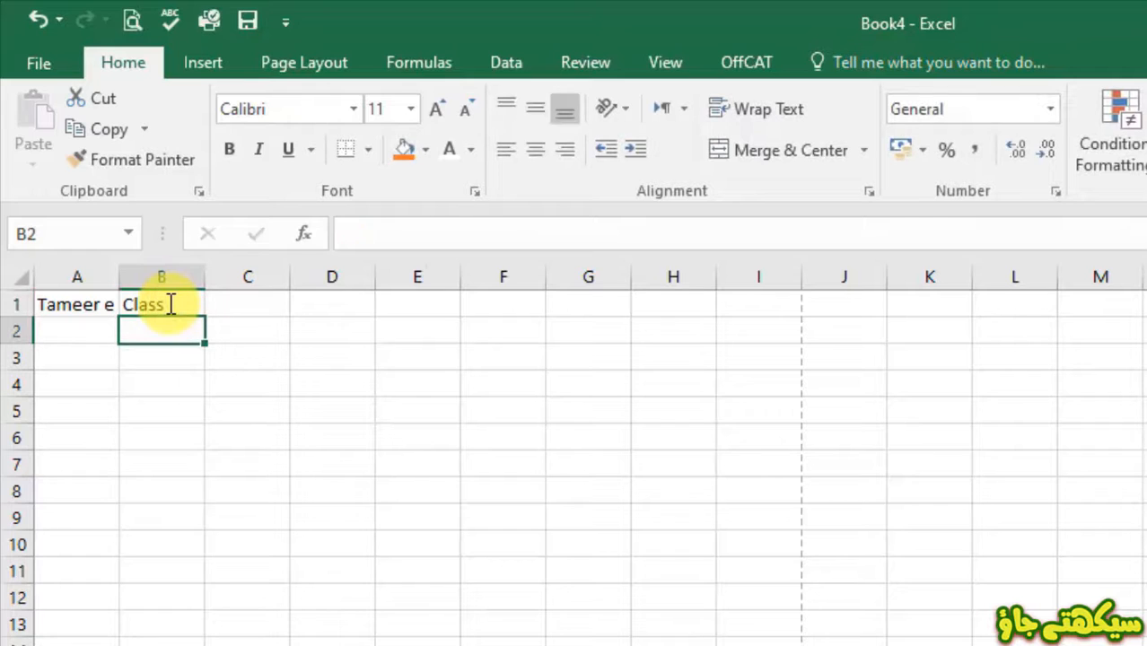
click(92, 304)
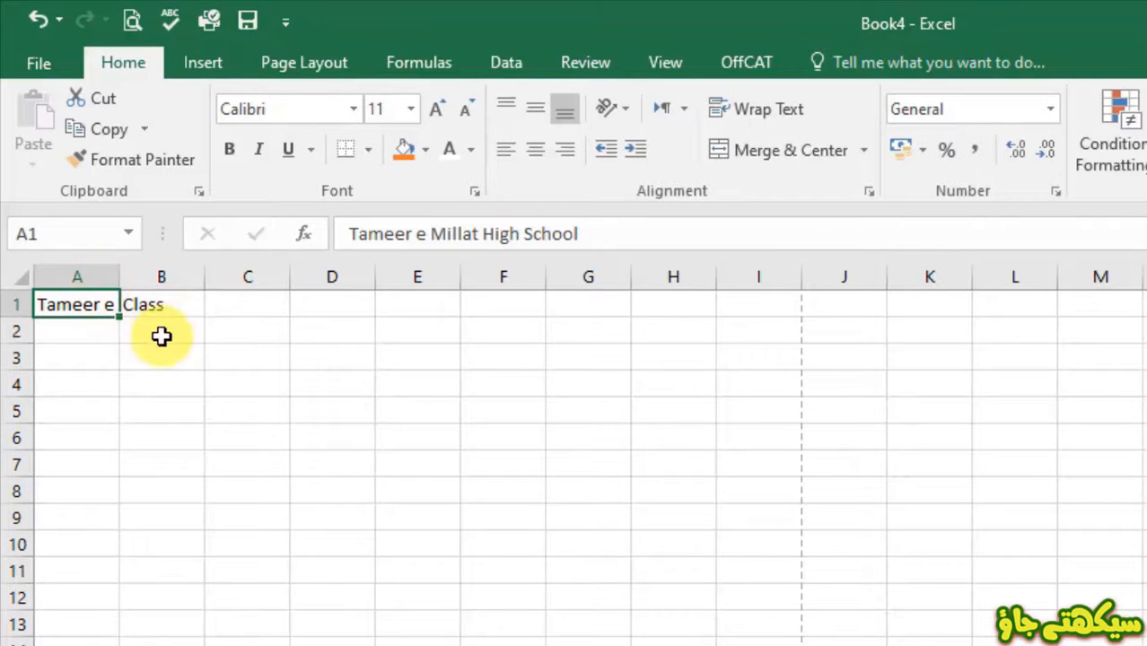
- Widen column A, make row 1 taller, then AutoFit column A to 'Tameer e Millat High School'
click(217, 361)
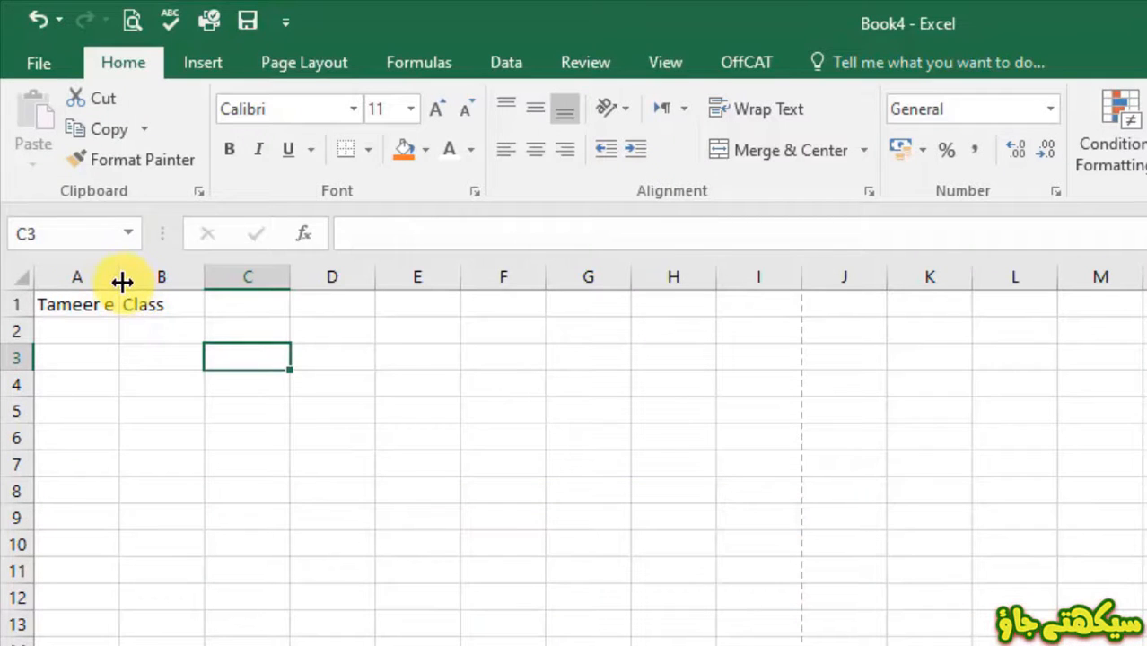
drag(122, 282, 147, 279)
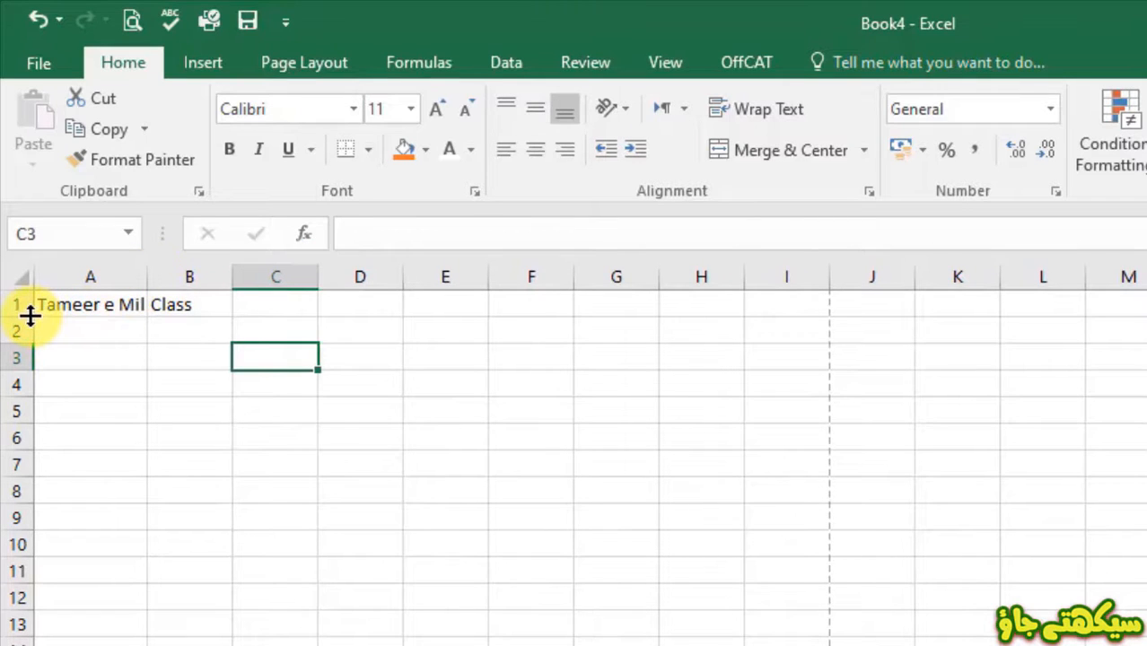
mouse_move(29, 316)
mouse_down()
mouse_move(30, 358)
mouse_move(32, 319)
mouse_up()
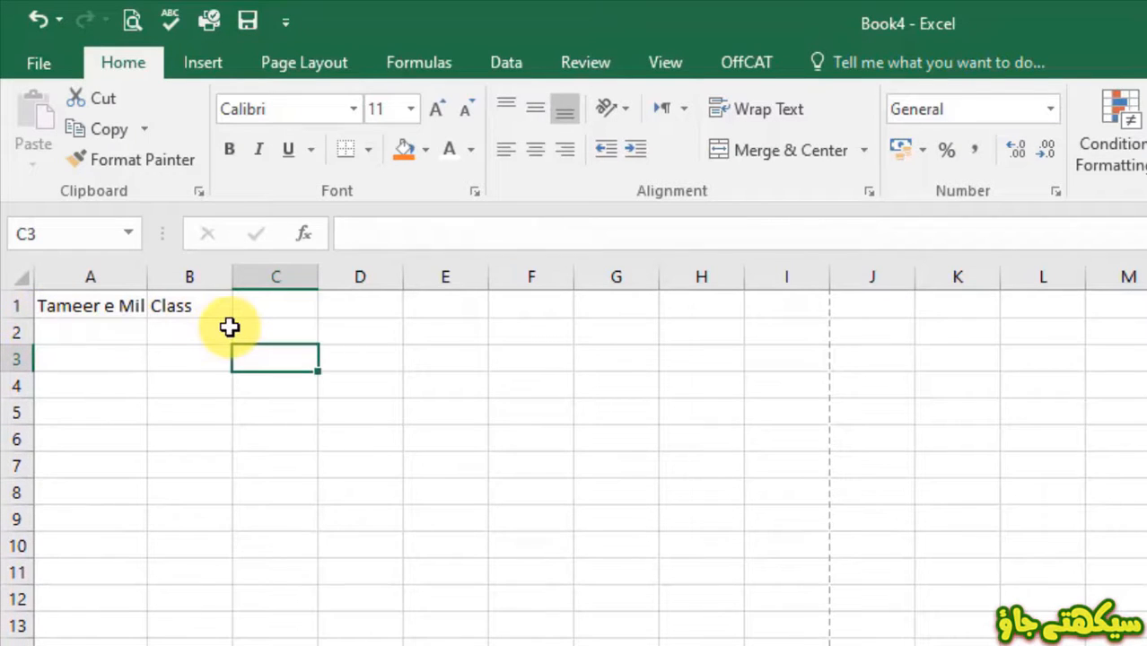
double_click(146, 277)
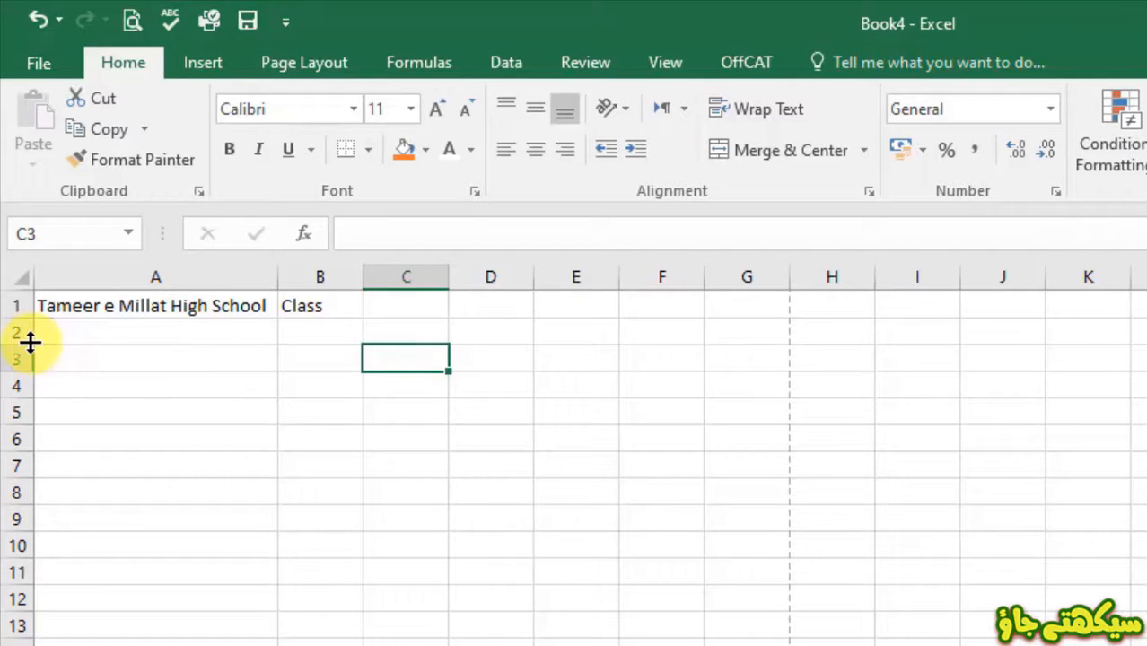
click(303, 419)
click(226, 358)
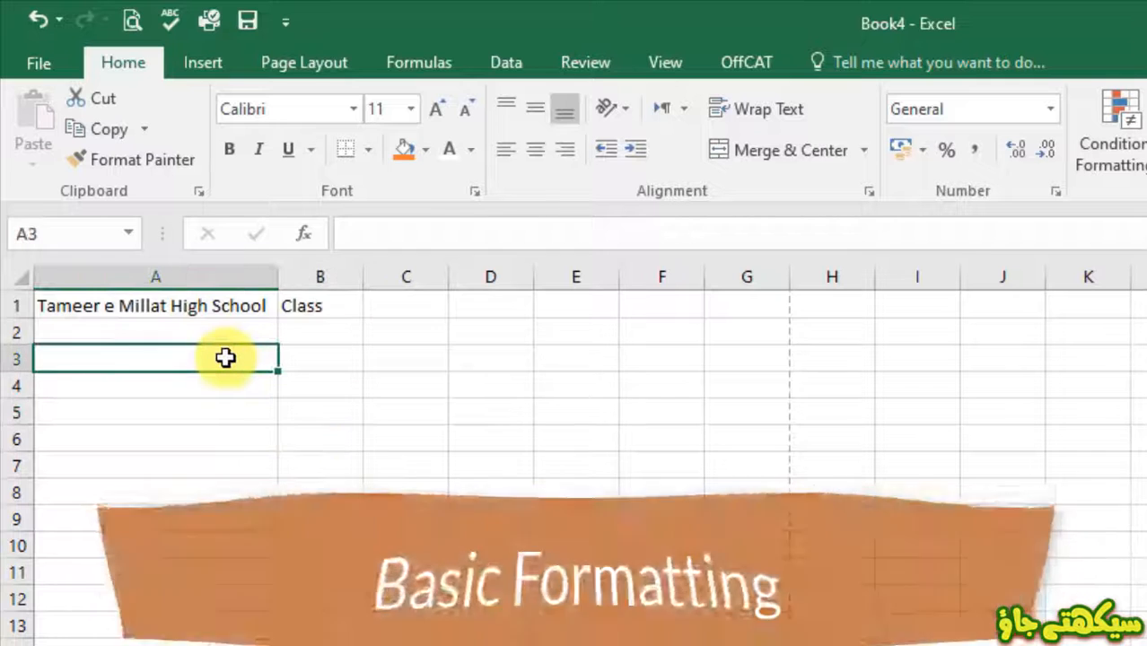
- Clear 'Class' from B1, Merge & Center A1:G2, and middle-align the school title
click(321, 306)
key(Delete)
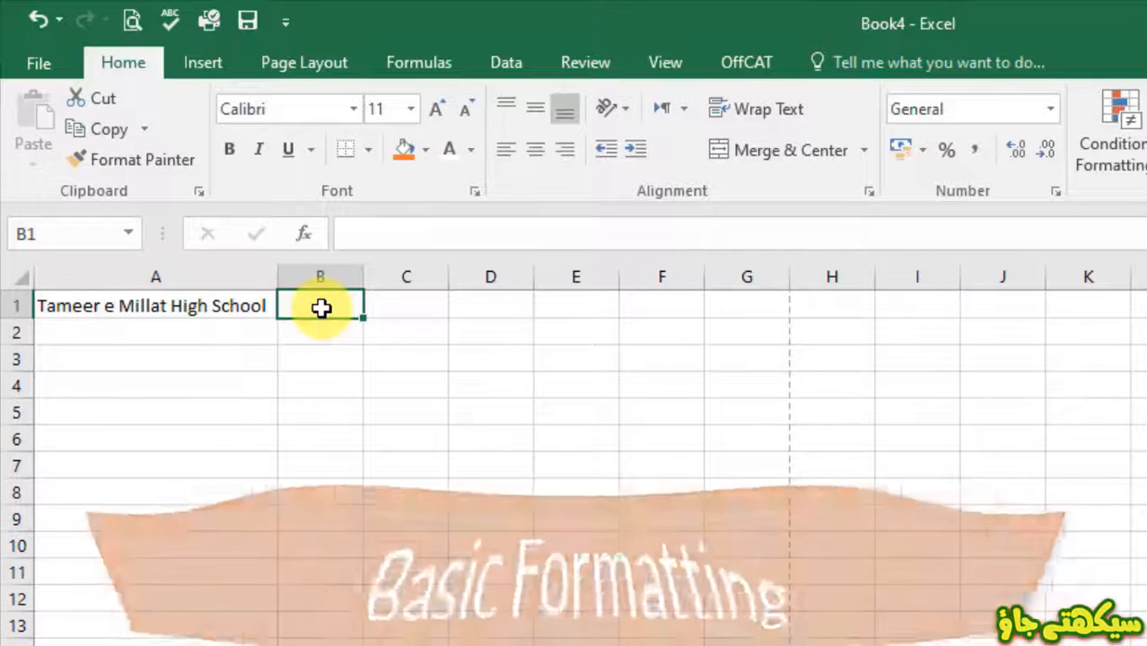
drag(181, 307, 726, 333)
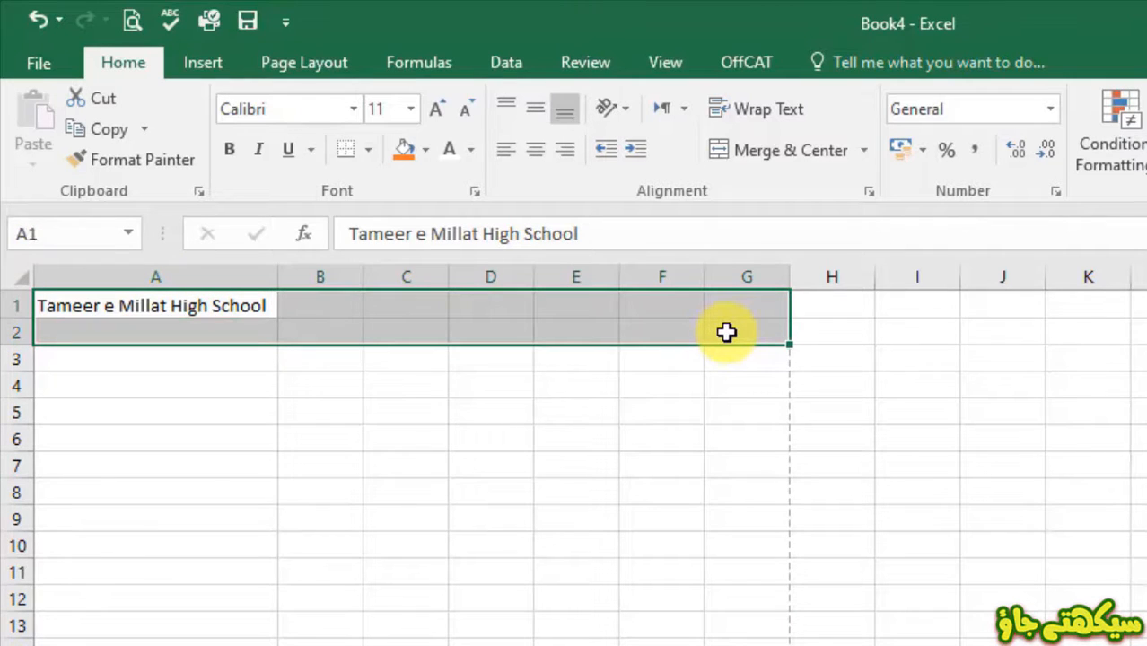
click(733, 162)
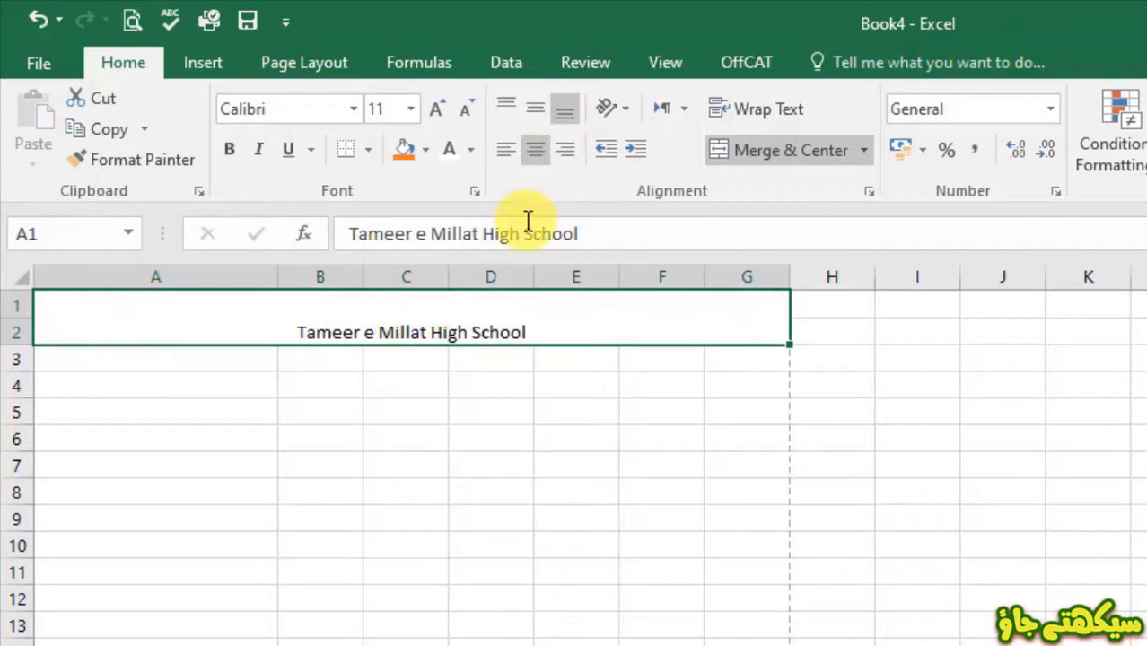
click(531, 111)
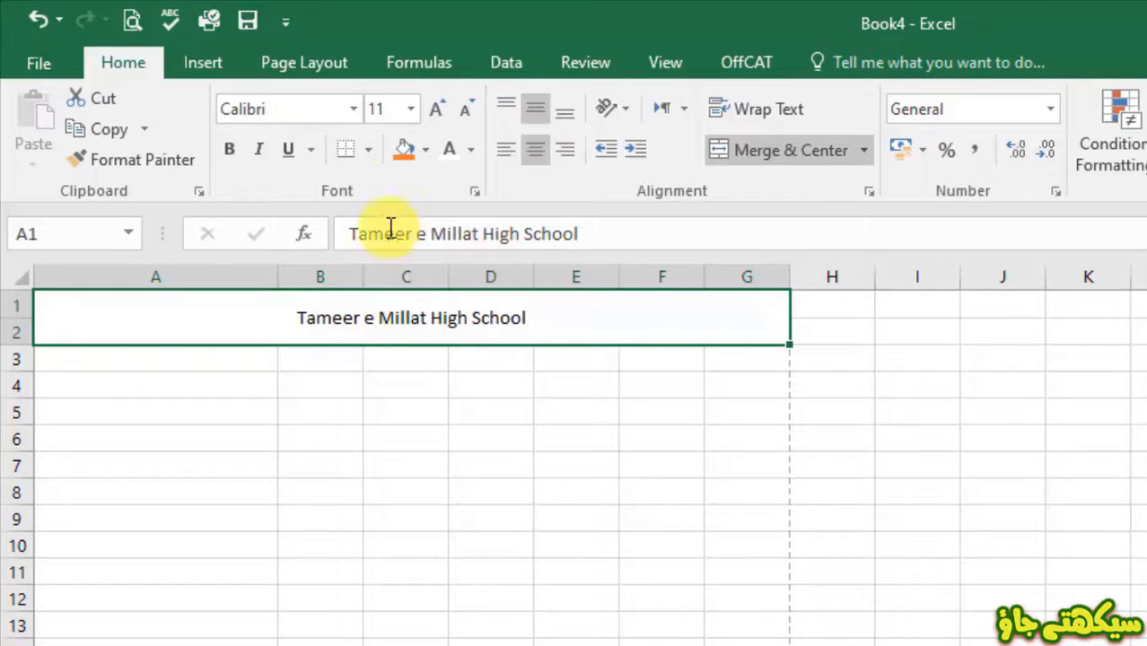
- Format the school title at font size 28 with blue text and yellow fill
click(410, 108)
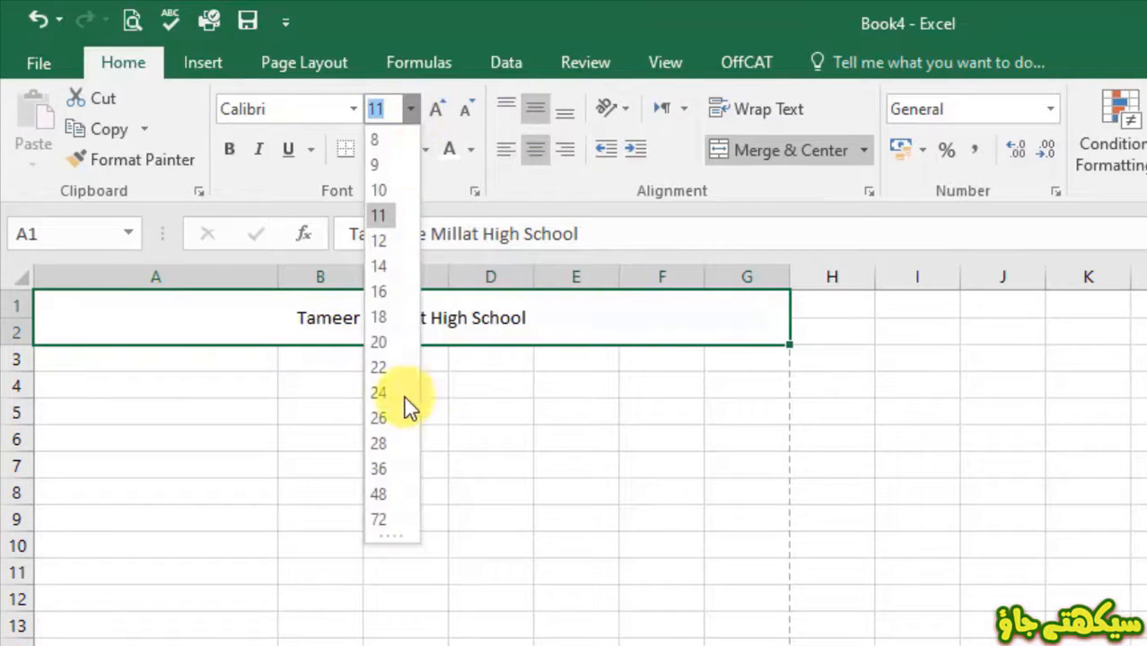
click(392, 442)
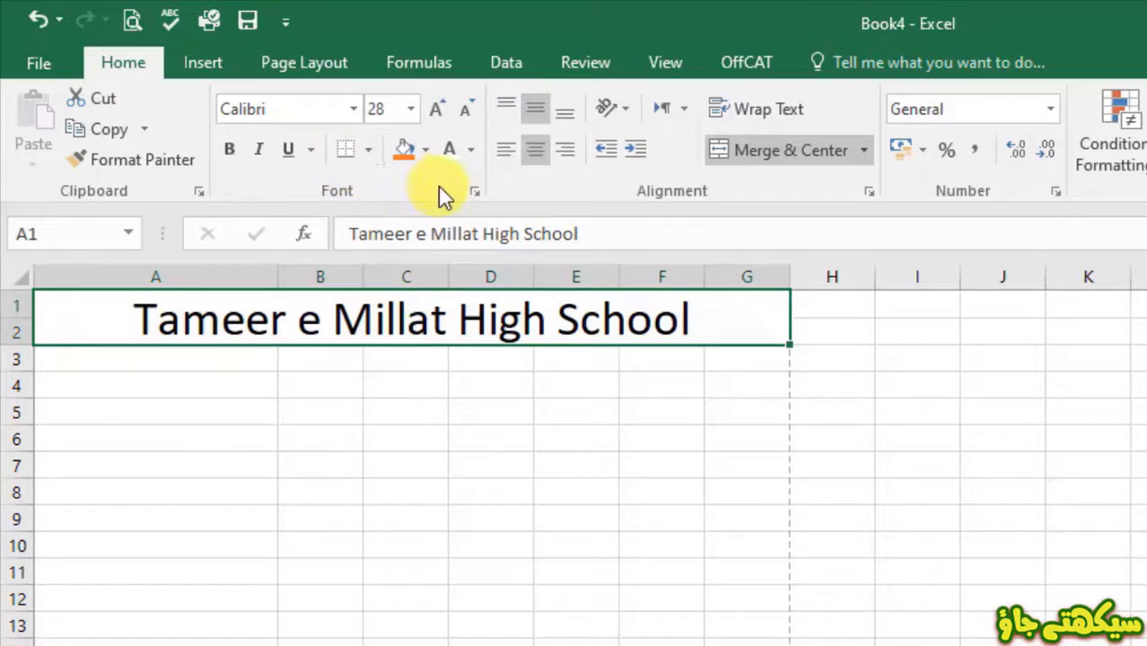
click(471, 149)
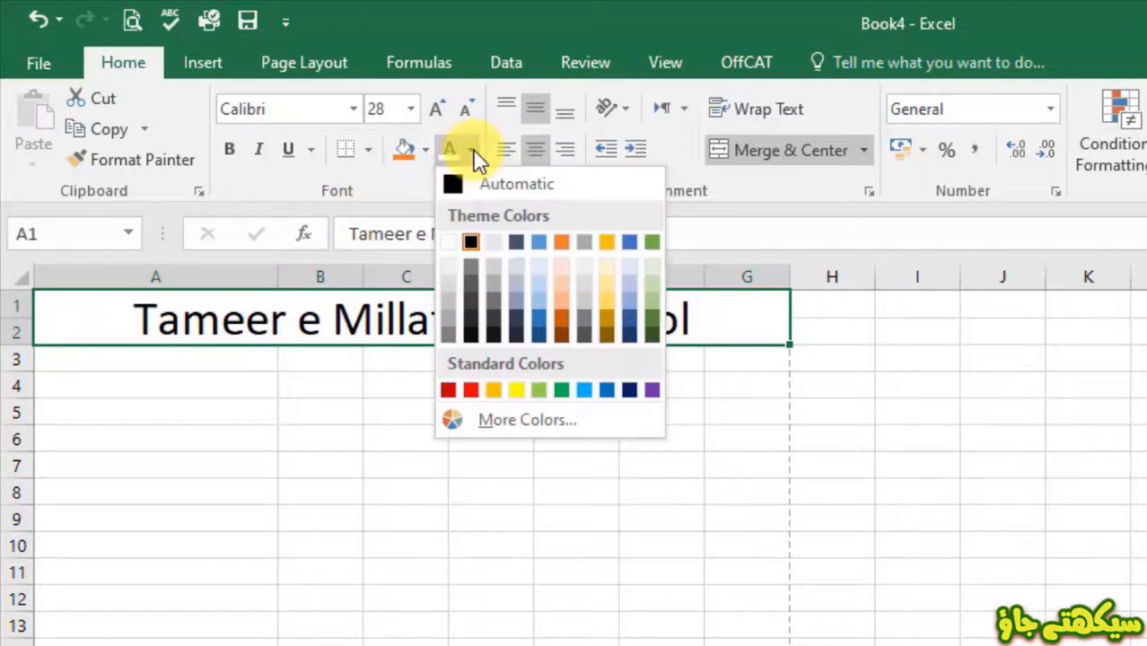
click(539, 316)
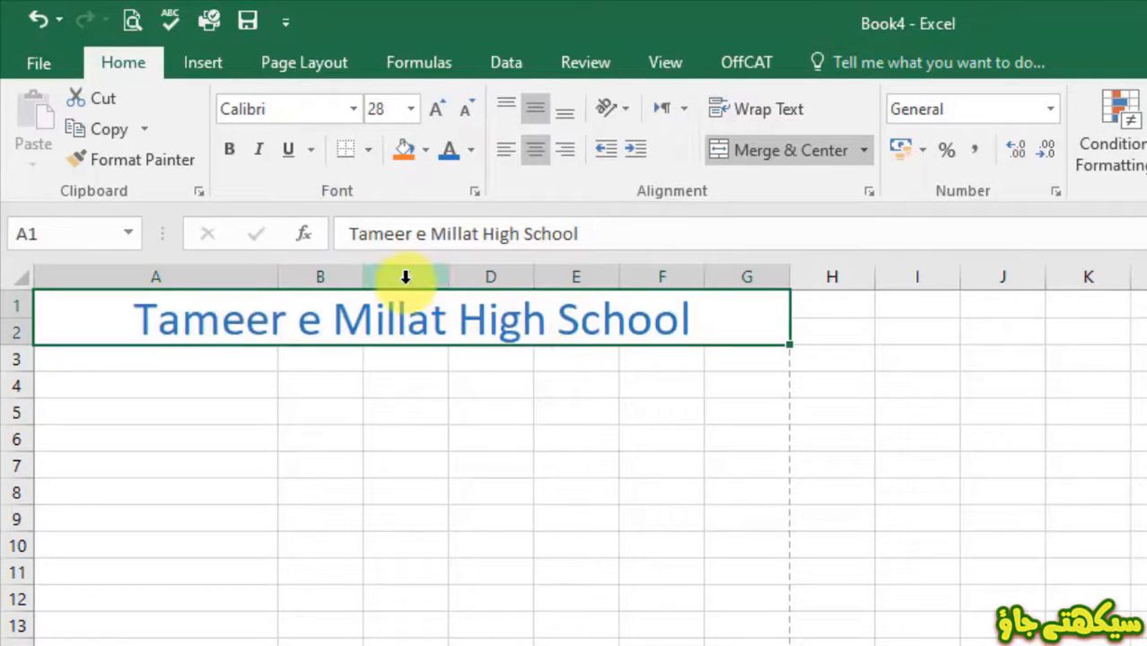
click(426, 149)
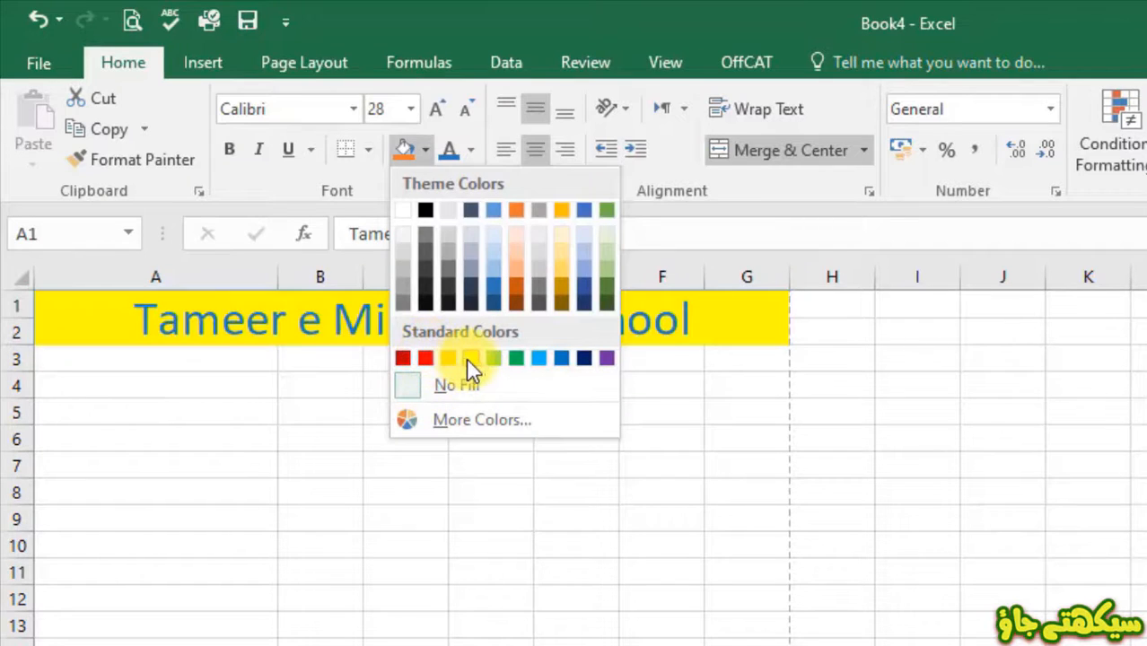
click(468, 357)
key(Return)
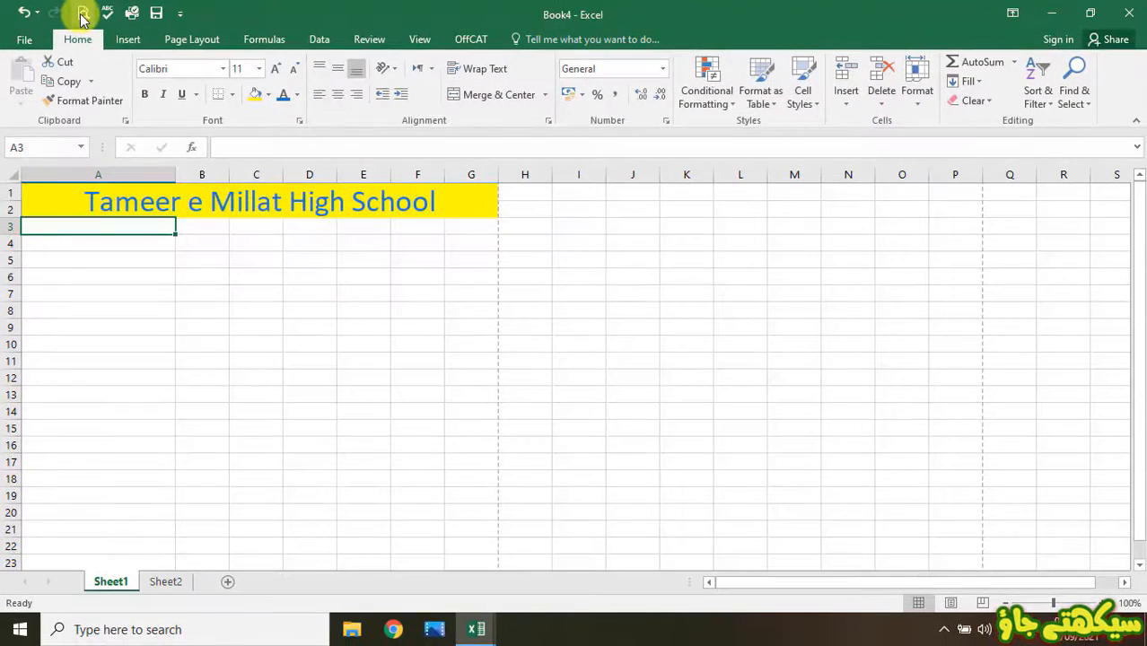
- Check the formatted title in print preview, then click across empty cells B6 to F6
click(82, 13)
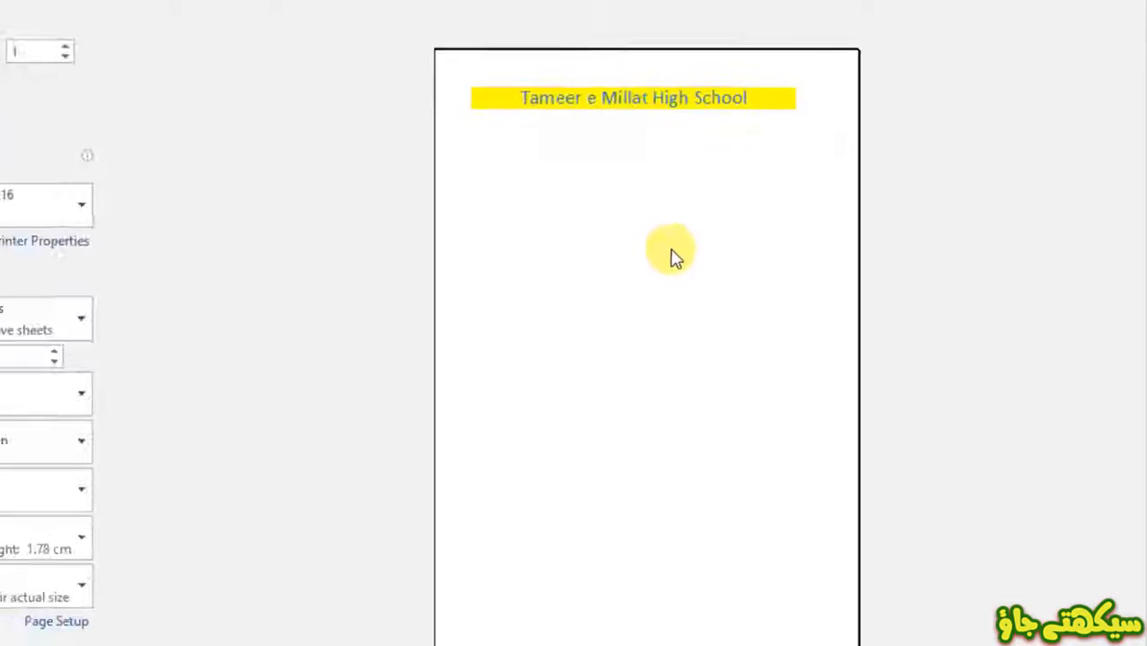
key(Escape)
click(294, 349)
click(377, 353)
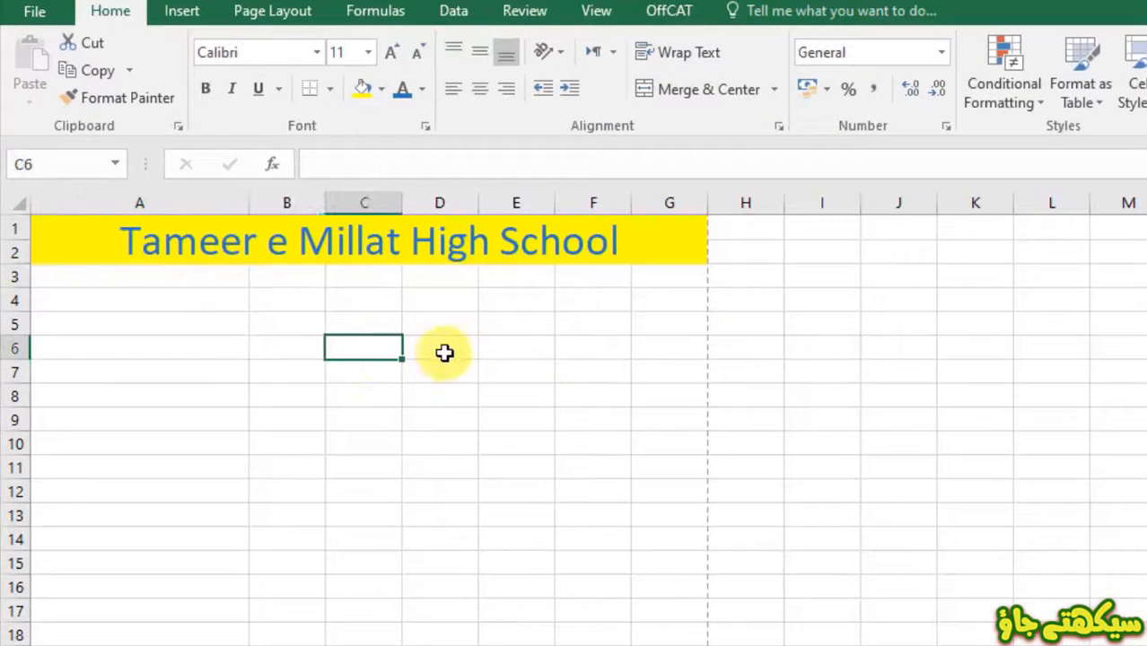
click(446, 352)
click(517, 350)
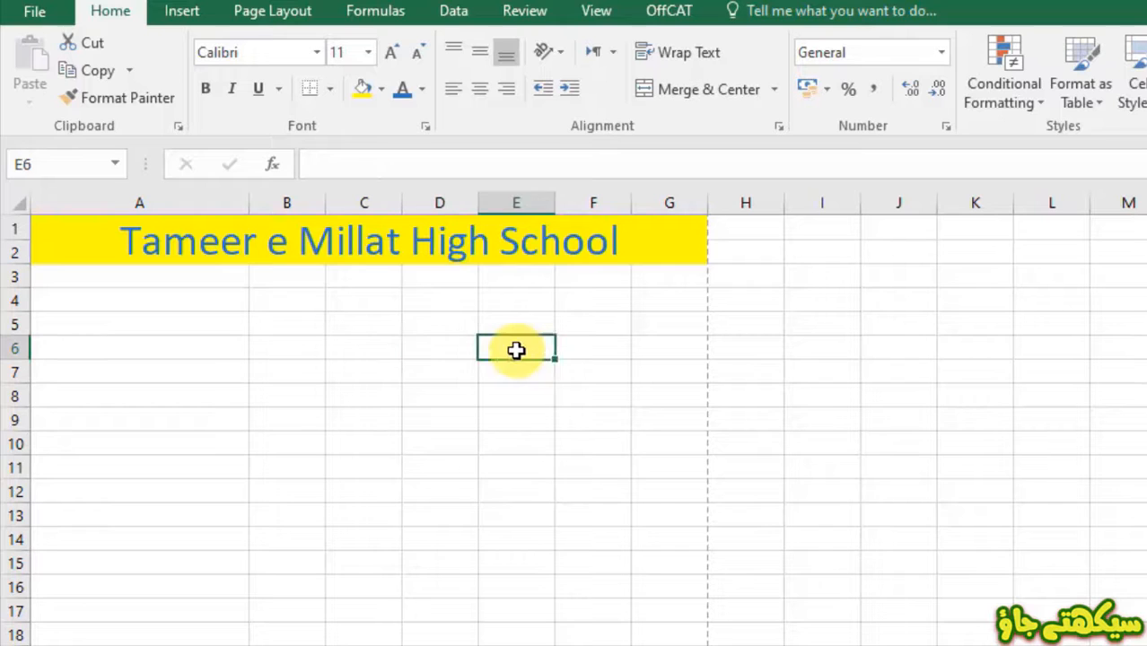
click(585, 356)
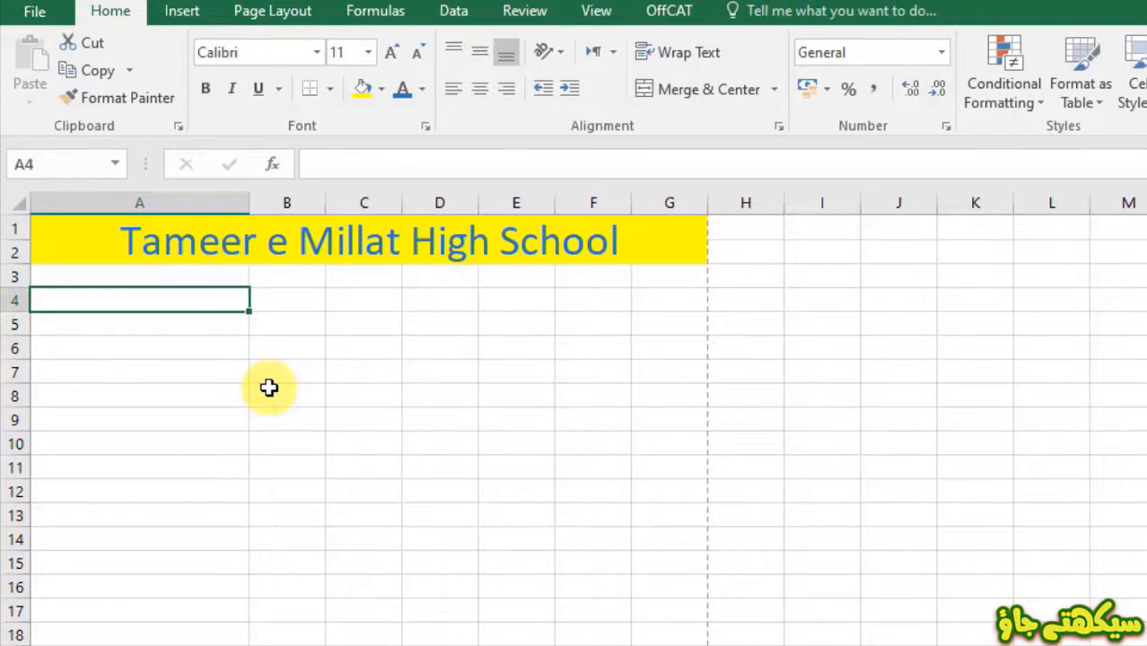
- Enter the label 'Student's Name:' in A4 and AutoFit column A to it
text(S)
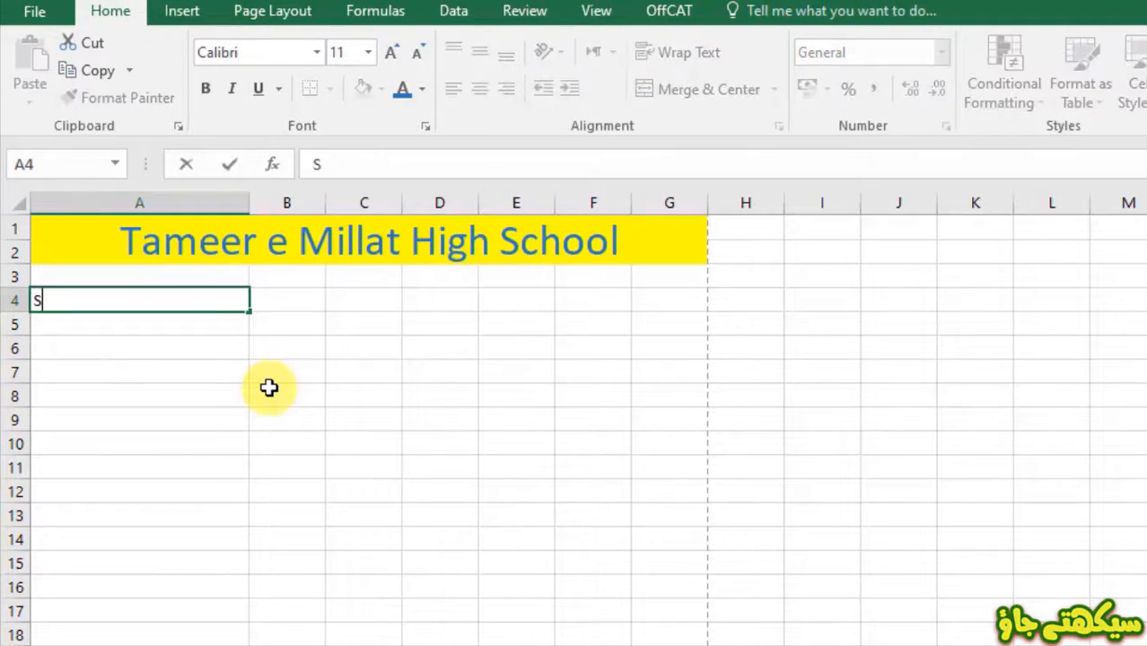
text(tudent)
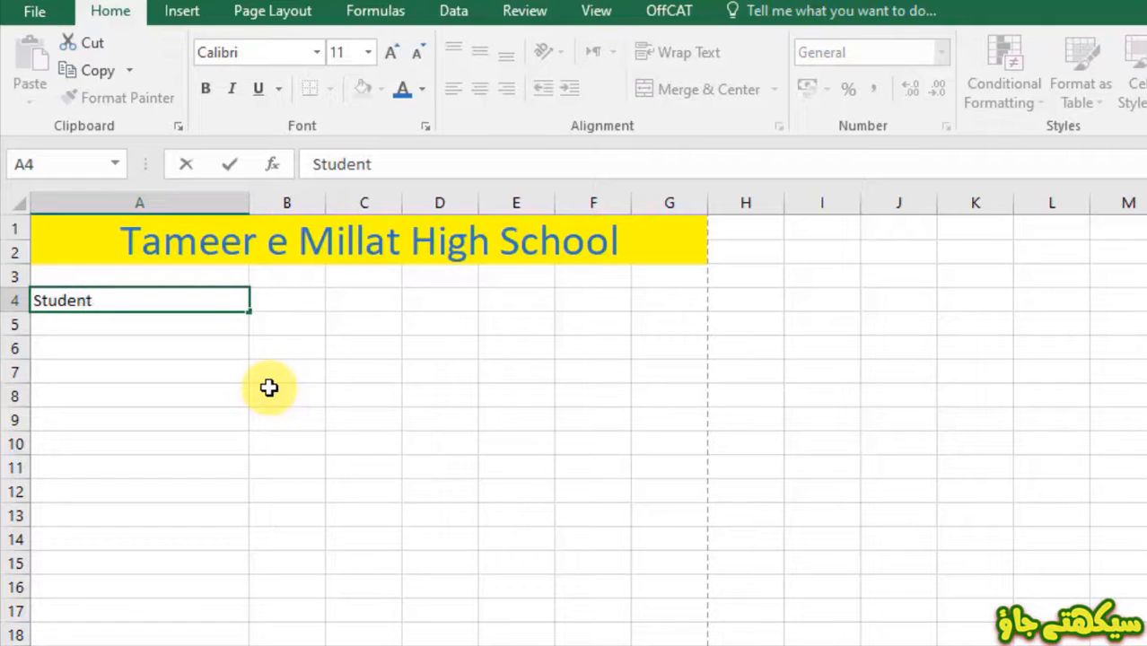
text('s Name:)
key(Tab)
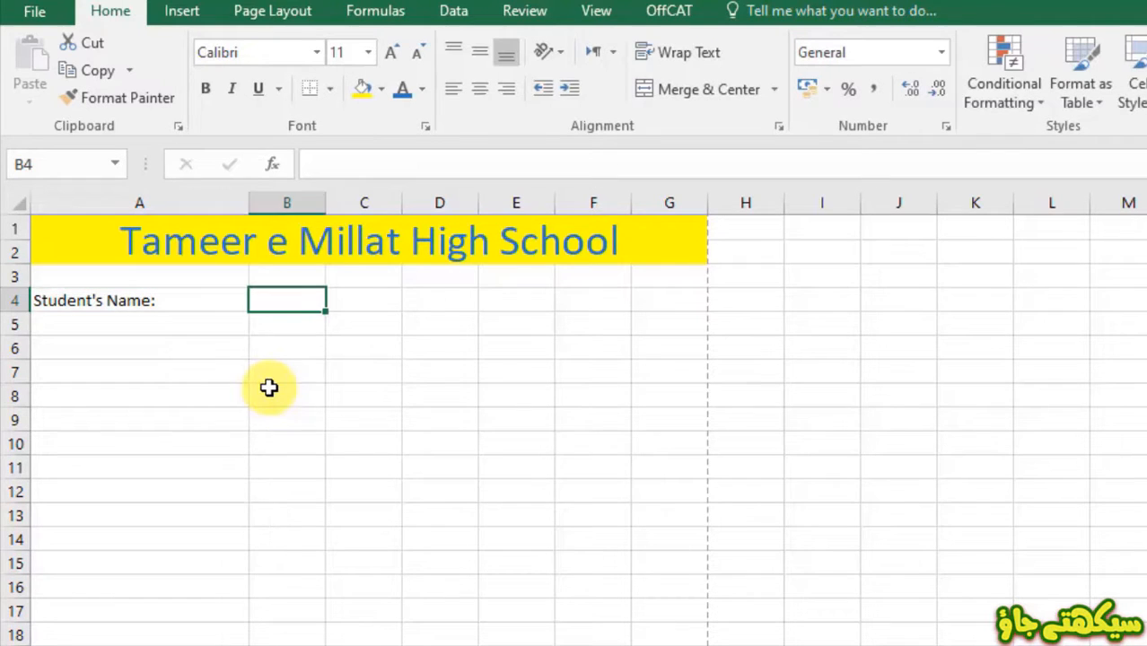
double_click(248, 204)
- Merge B4:D4 into a single name cell and check it in print preview
click(264, 376)
drag(194, 299, 336, 302)
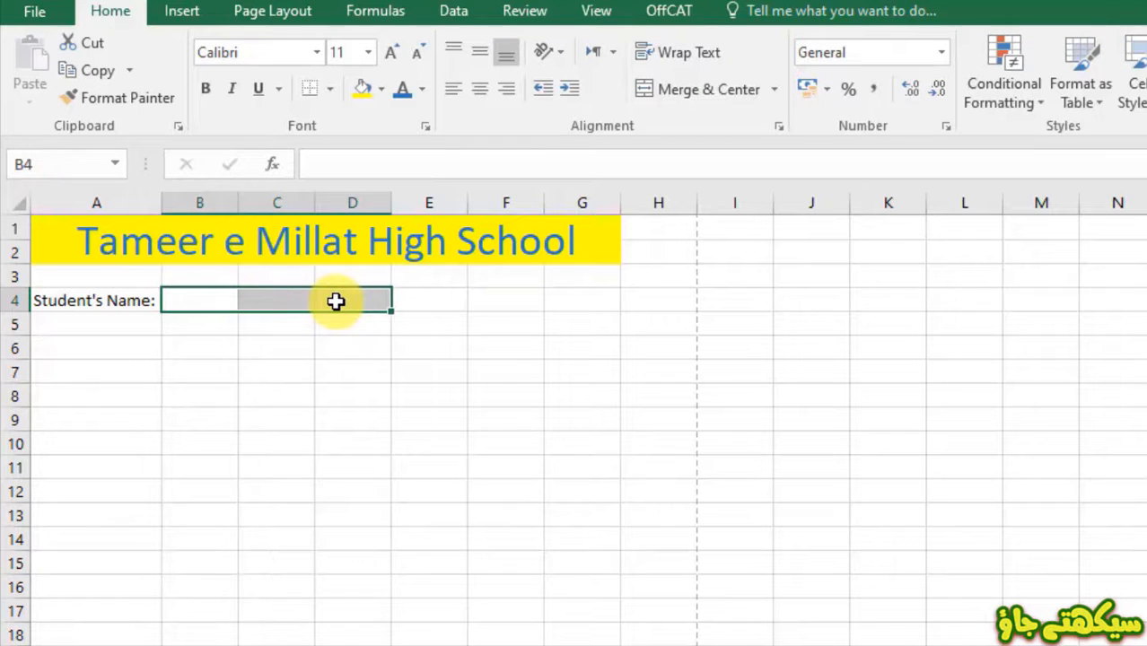
click(690, 96)
click(448, 362)
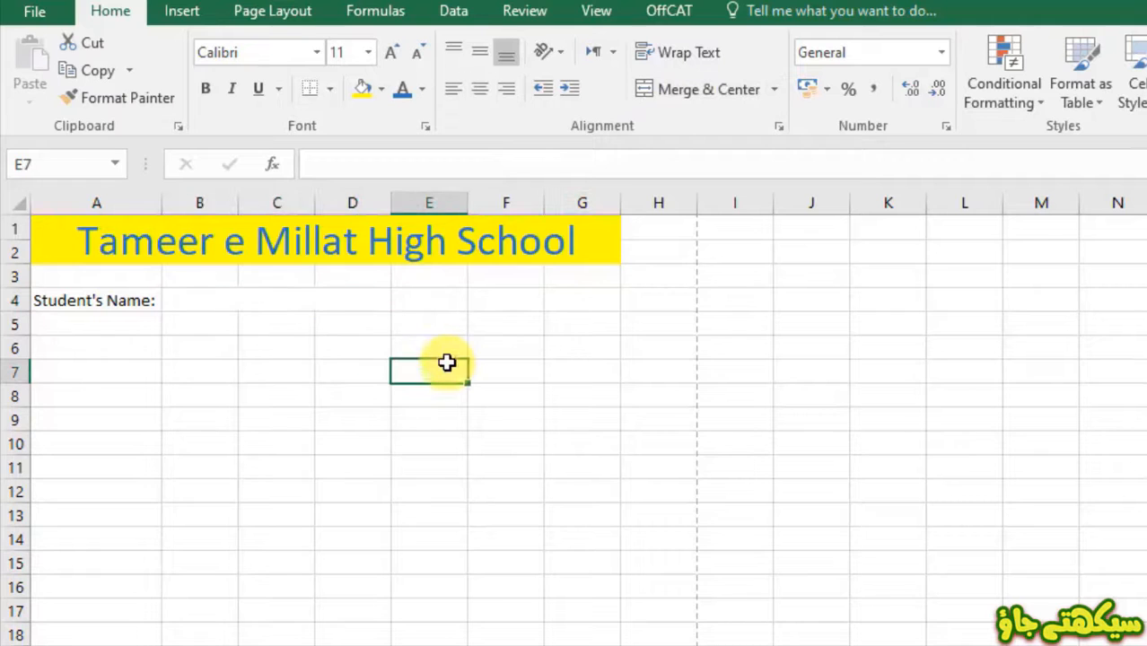
key(ctrl+p)
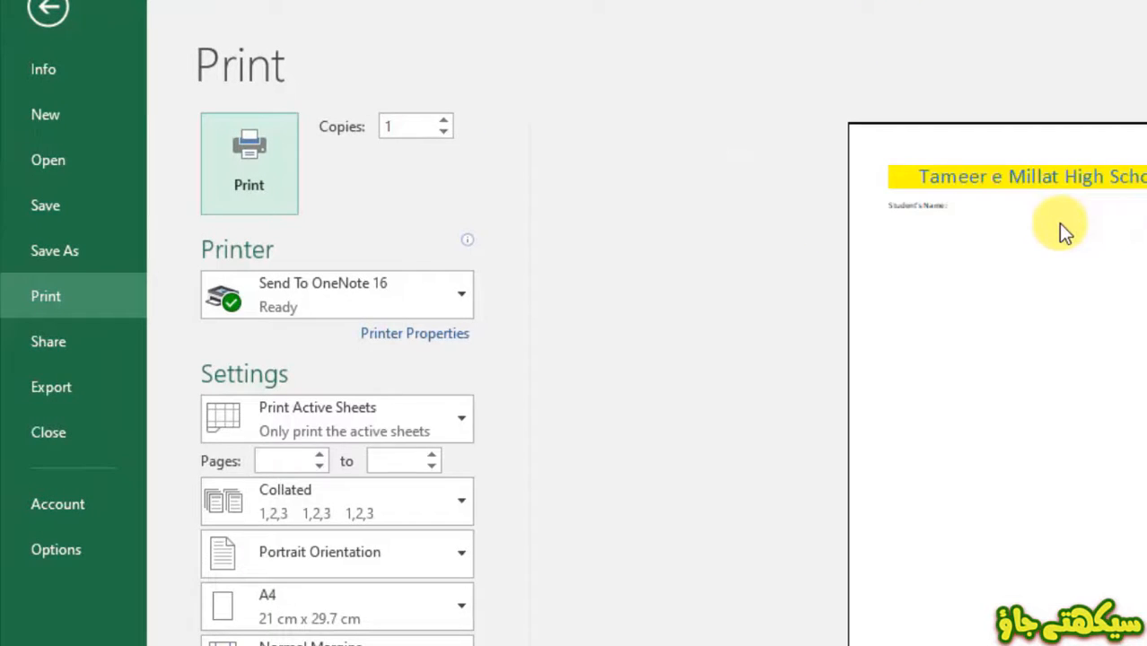
key(Escape)
click(332, 298)
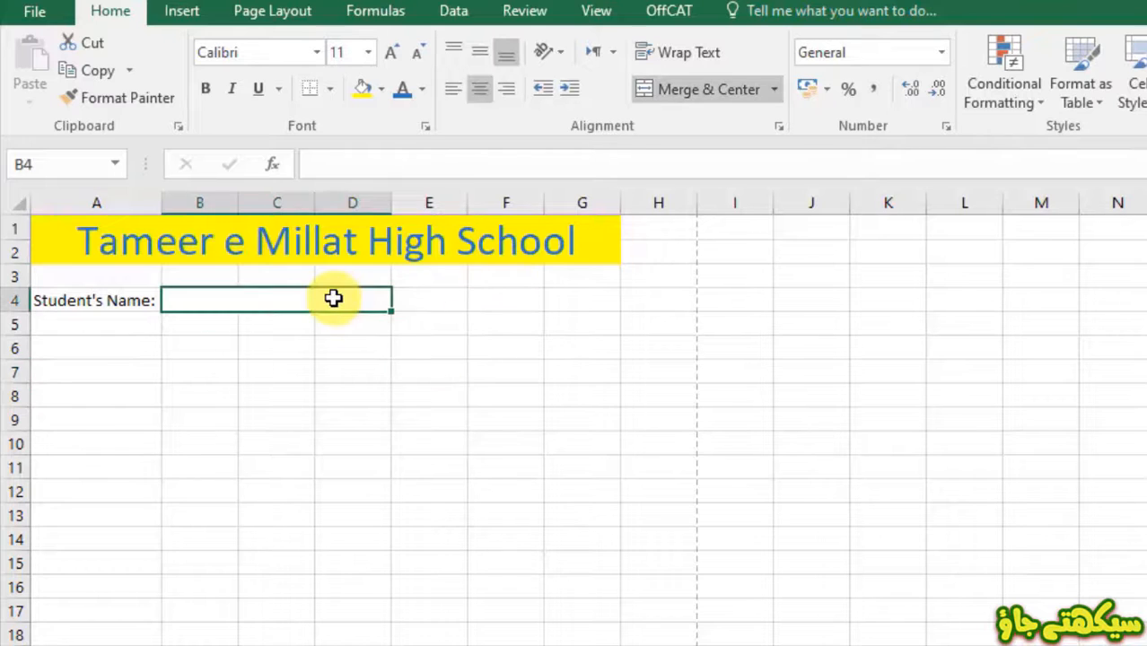
- Apply a Bottom Border to the merged B4:D4 cell to form a writing line
click(328, 90)
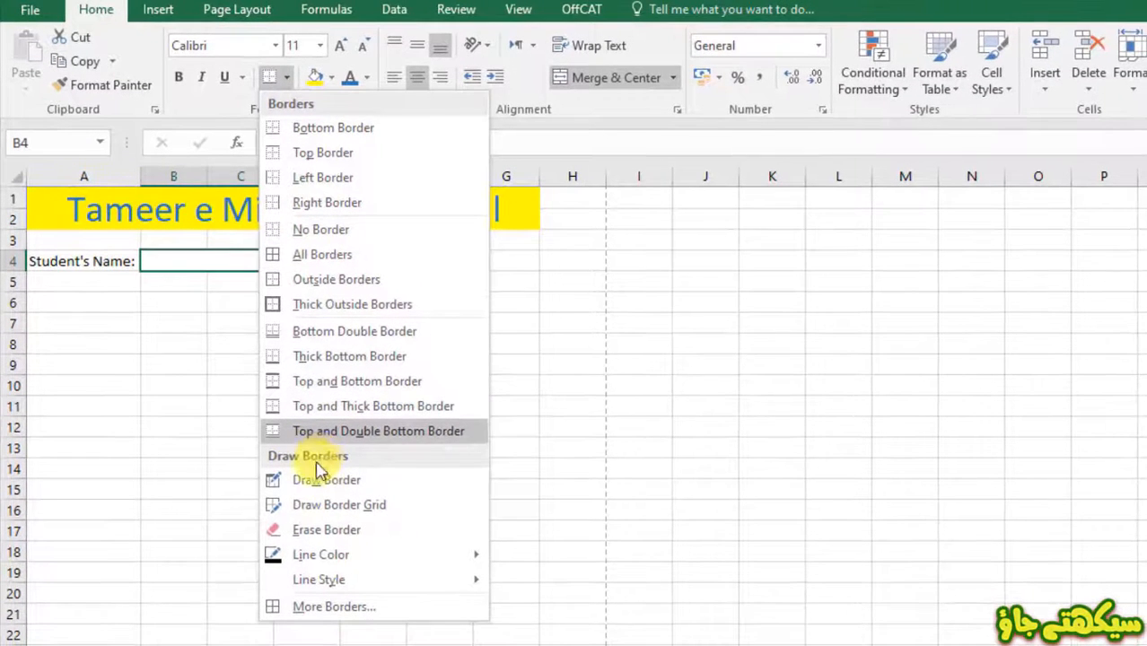
mouse_move(316, 563)
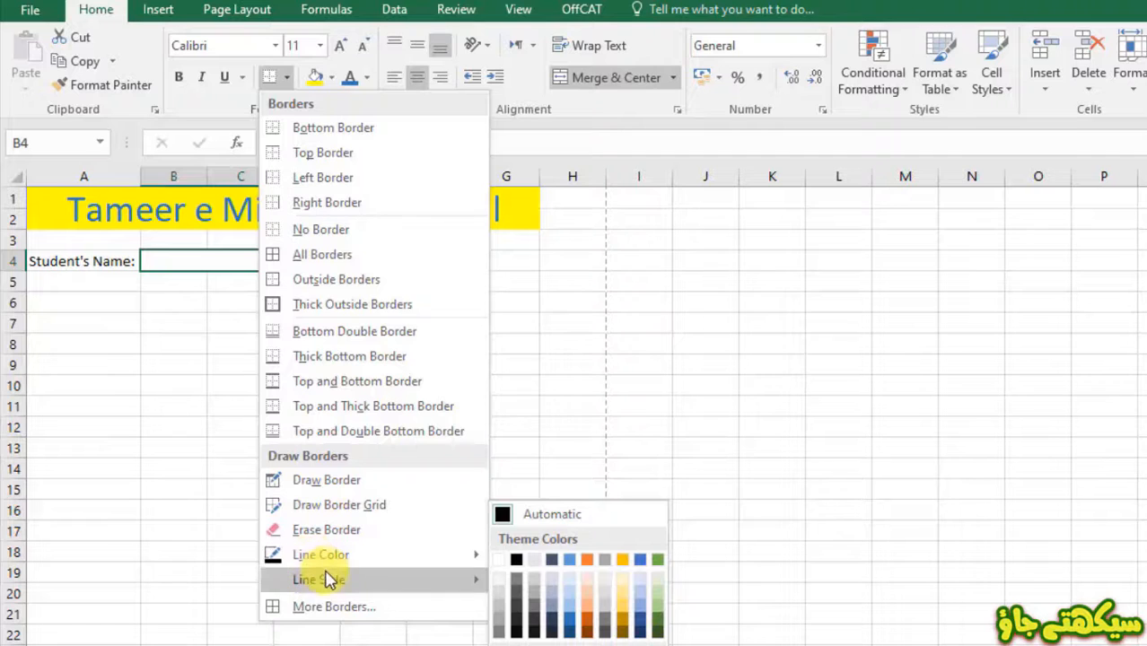
mouse_move(345, 583)
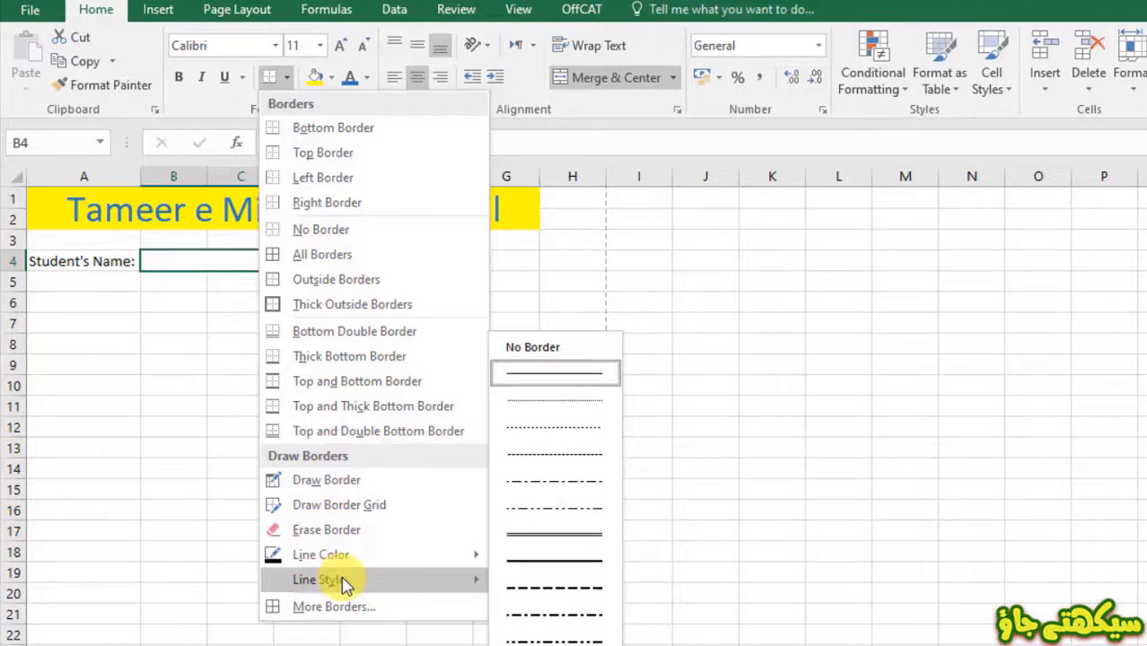
click(305, 133)
click(364, 303)
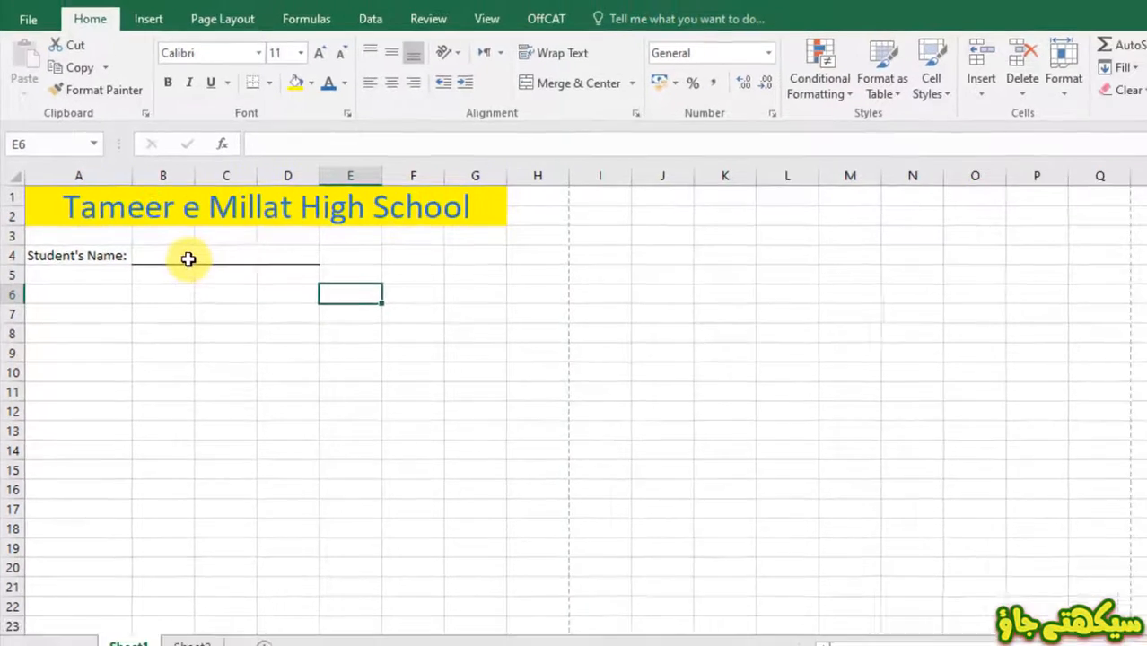
click(188, 259)
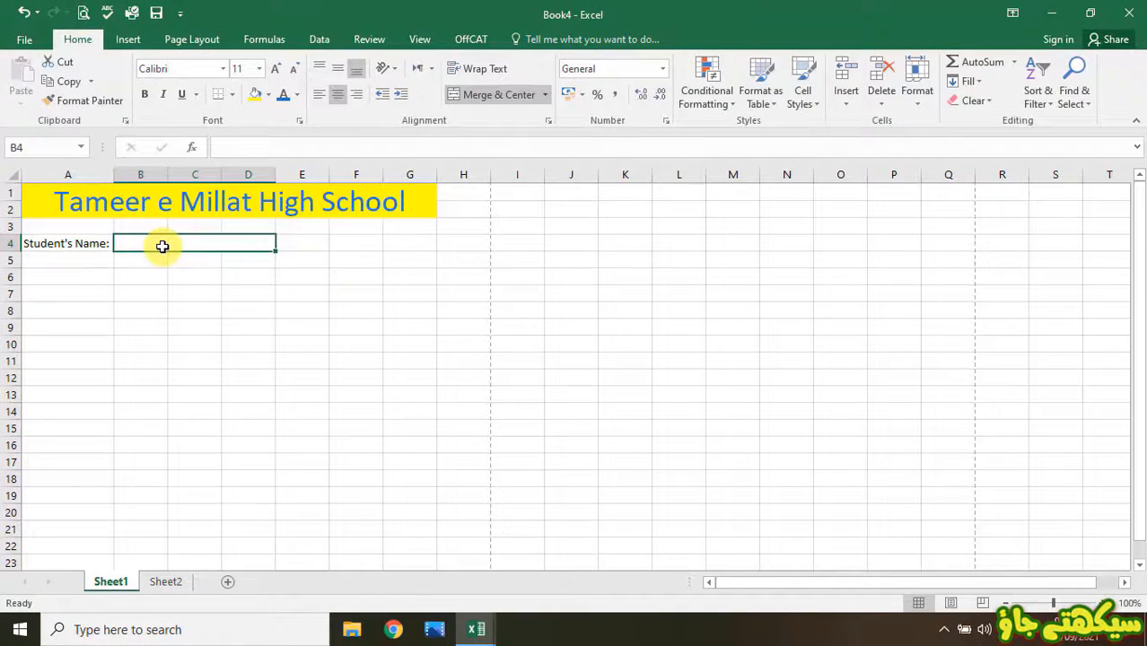
- Enter the heading 'Sr.' in A6 and the first serial number 1 in A7
click(323, 280)
key(Home)
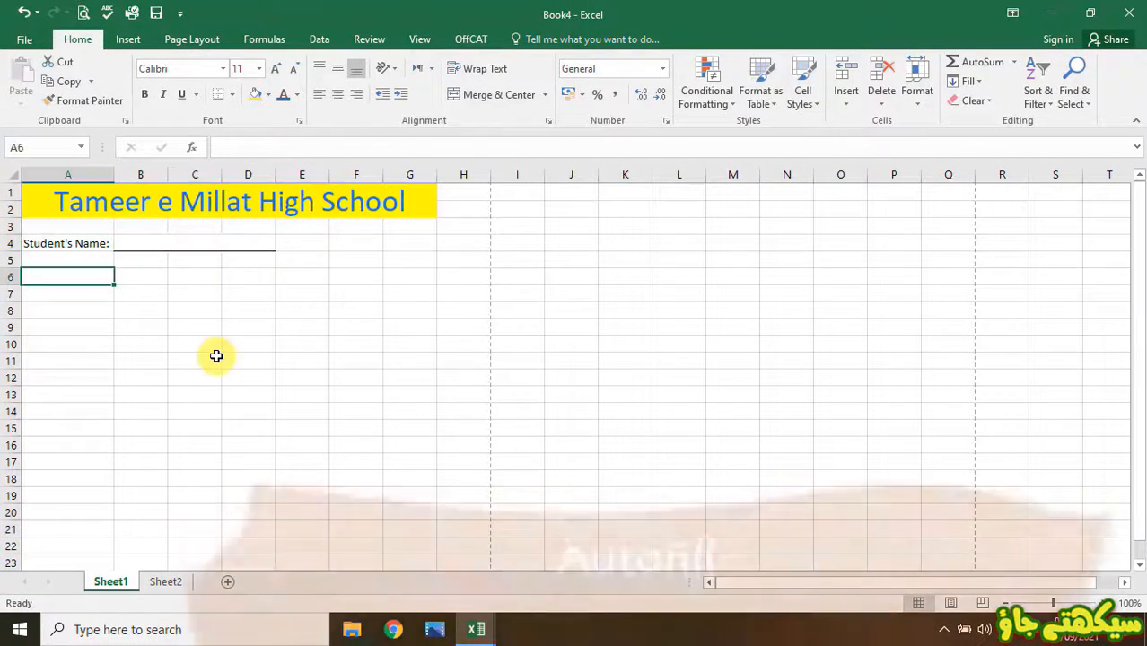
text(S)
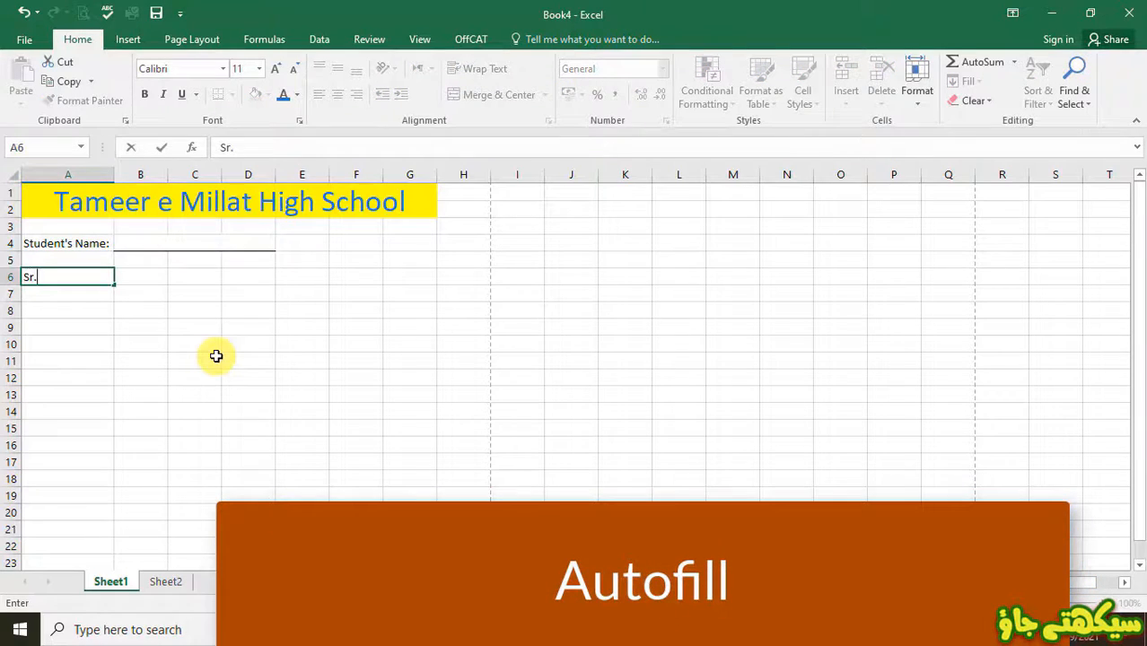
text(r.)
key(Return)
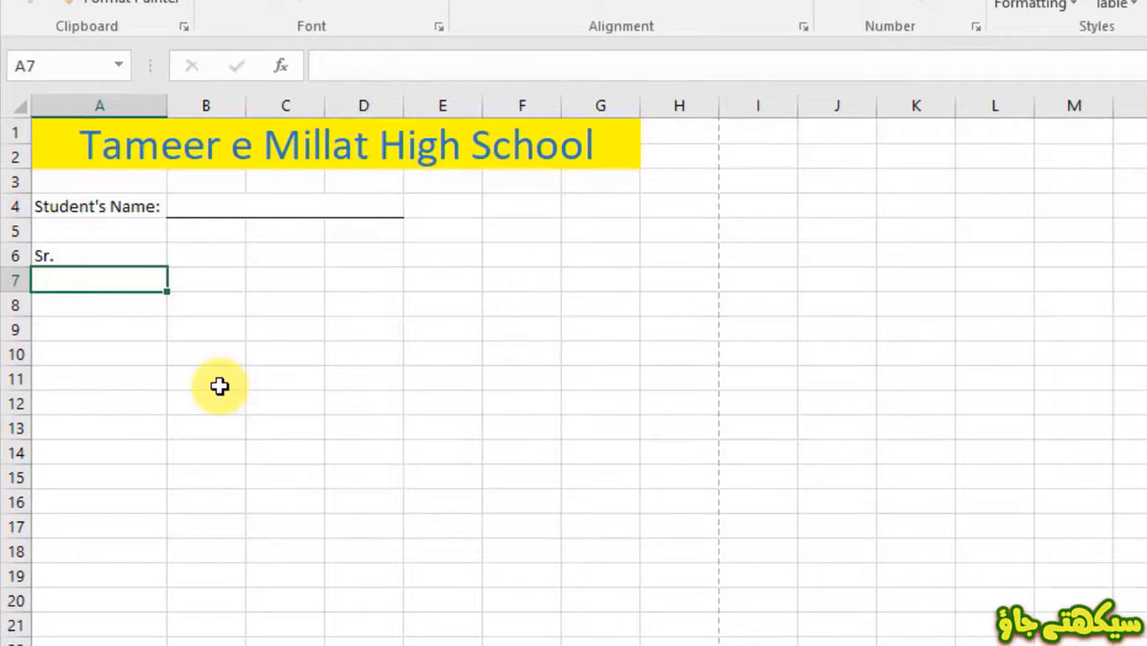
click(184, 212)
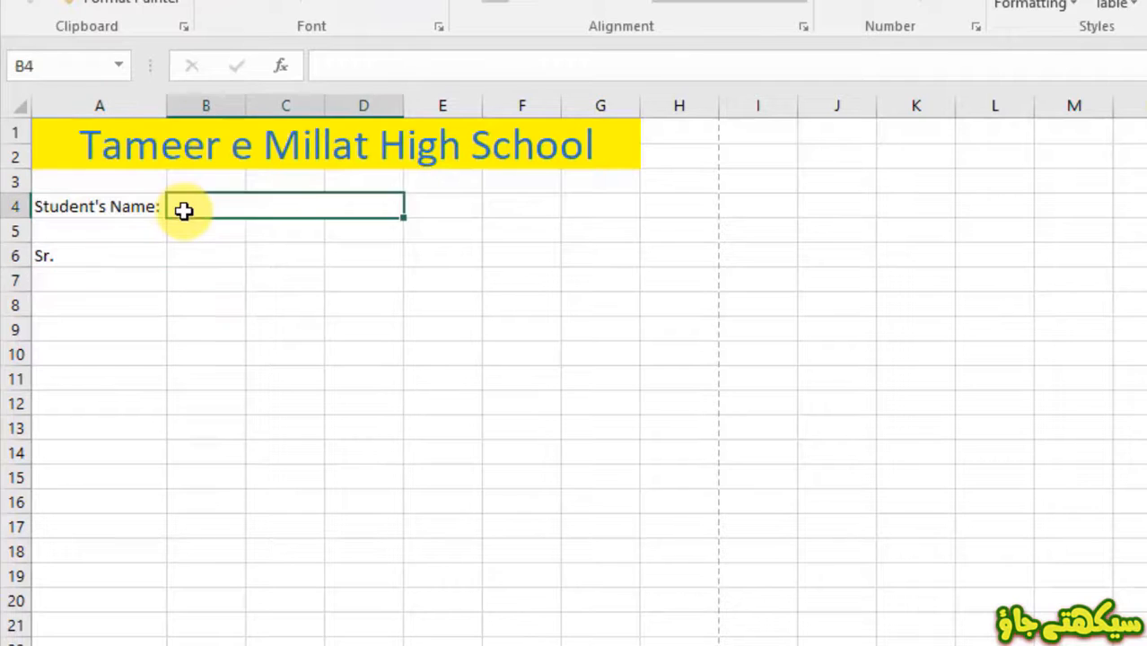
click(103, 279)
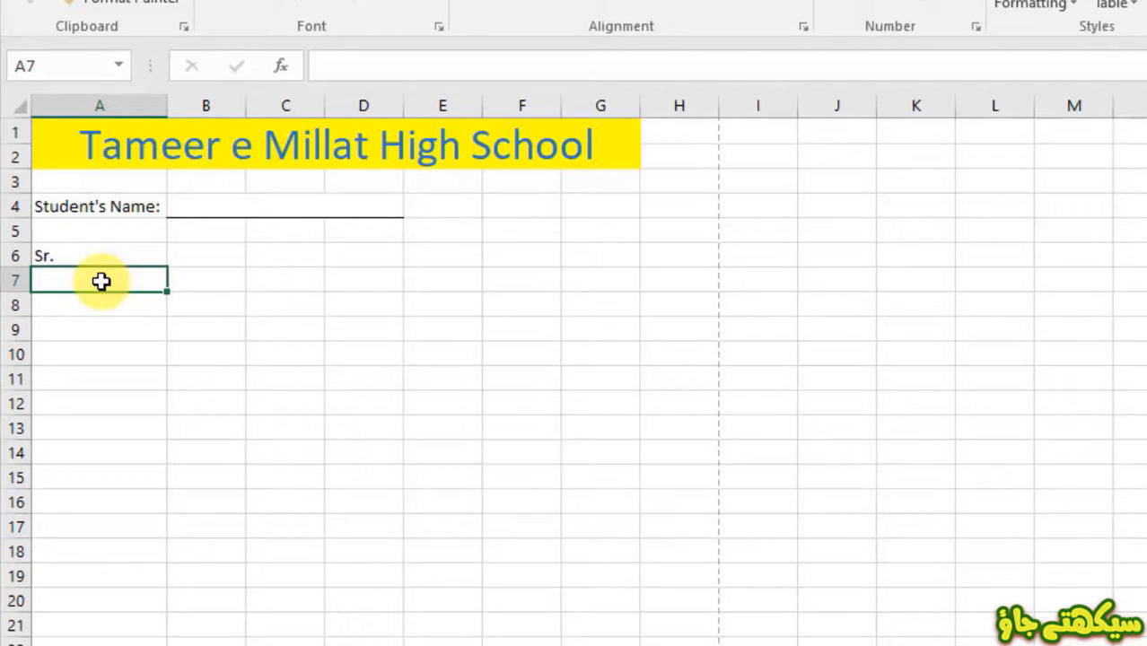
text(1)
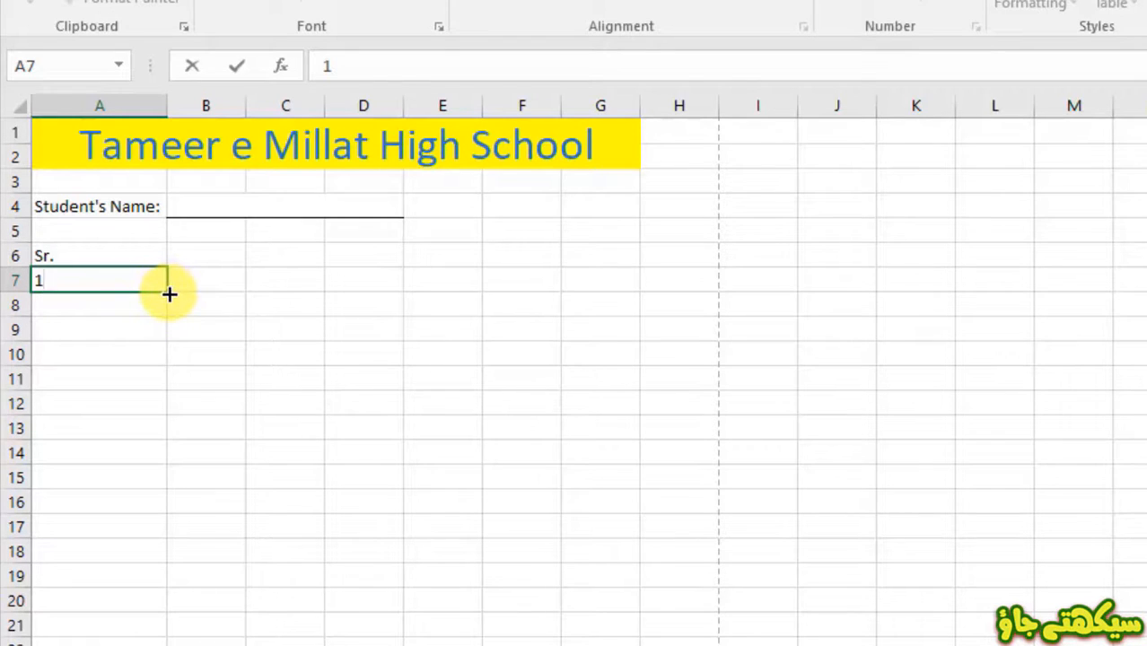
- Fill A7:A14 with serial numbers 1 through 8 using Auto Fill Options > Fill Series
drag(169, 294, 169, 452)
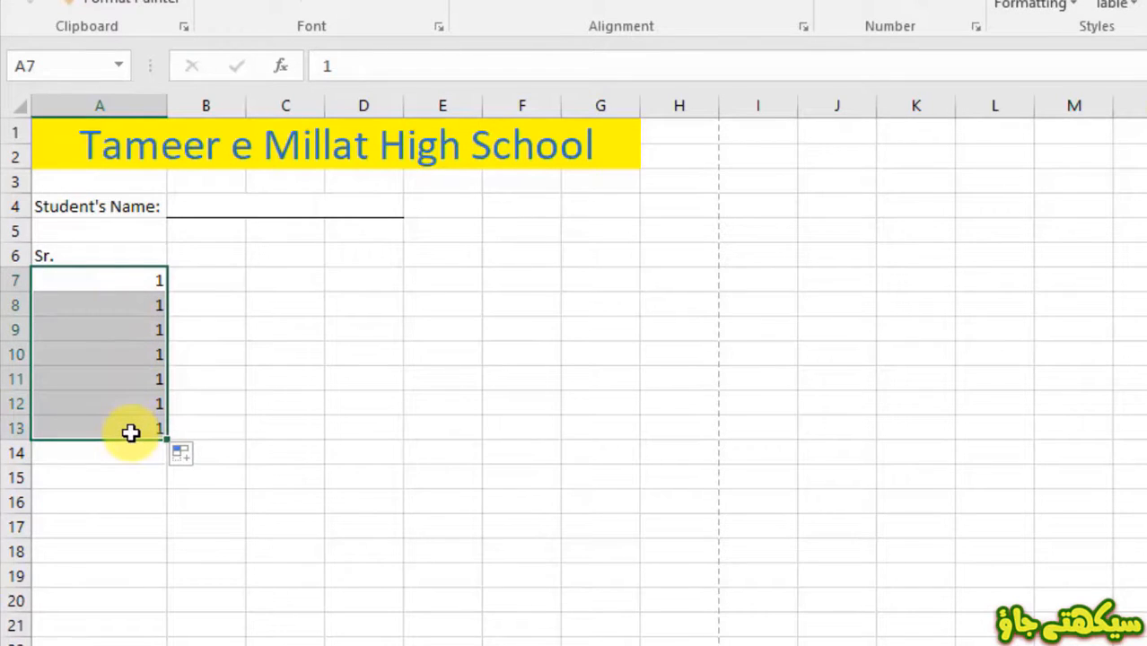
click(197, 457)
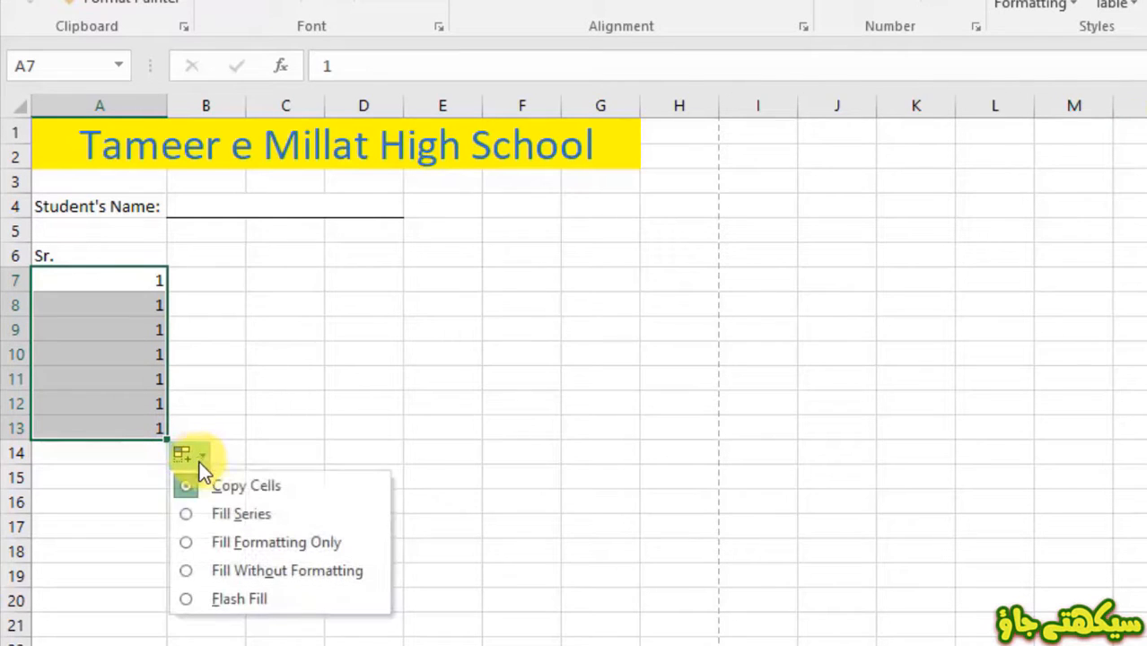
click(203, 518)
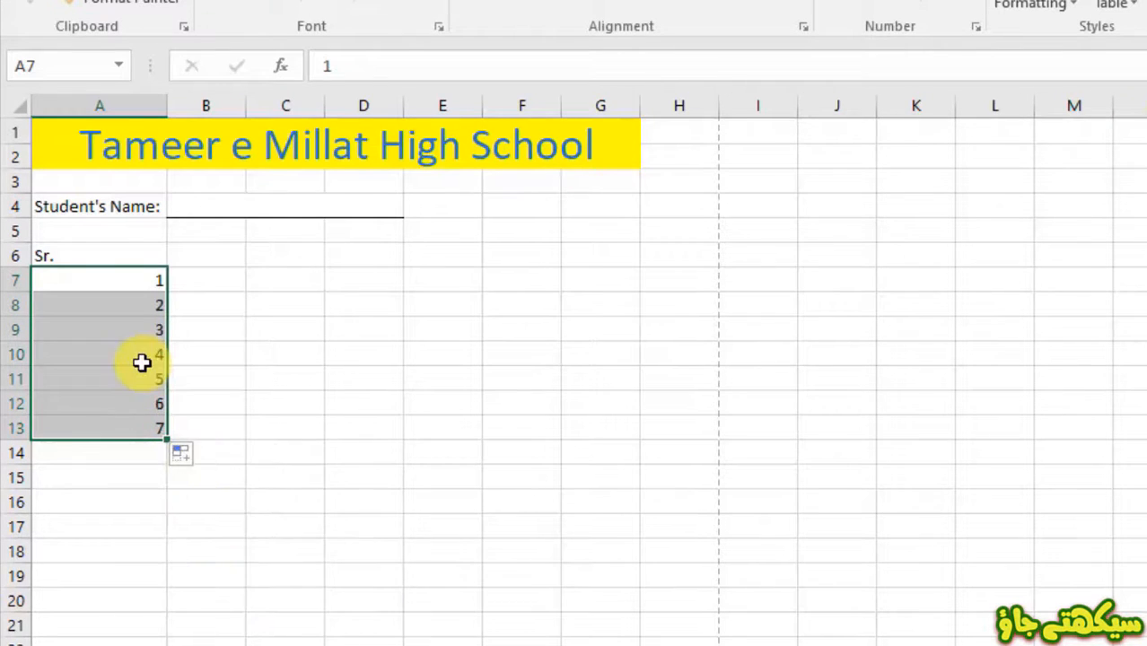
click(206, 402)
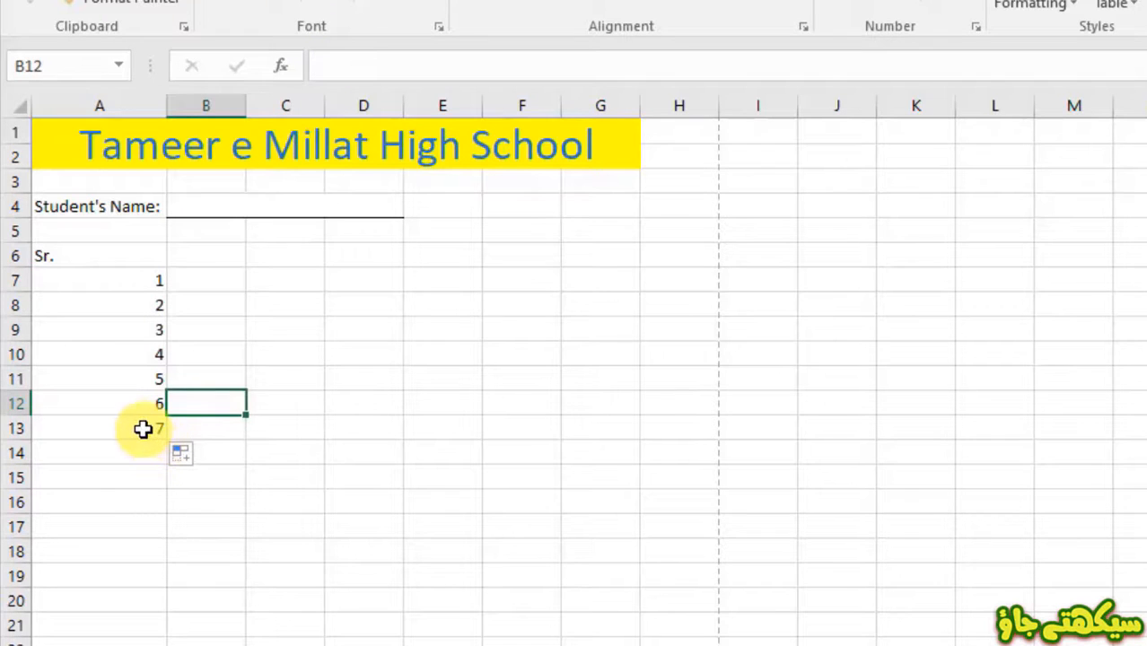
click(145, 429)
drag(163, 438, 164, 454)
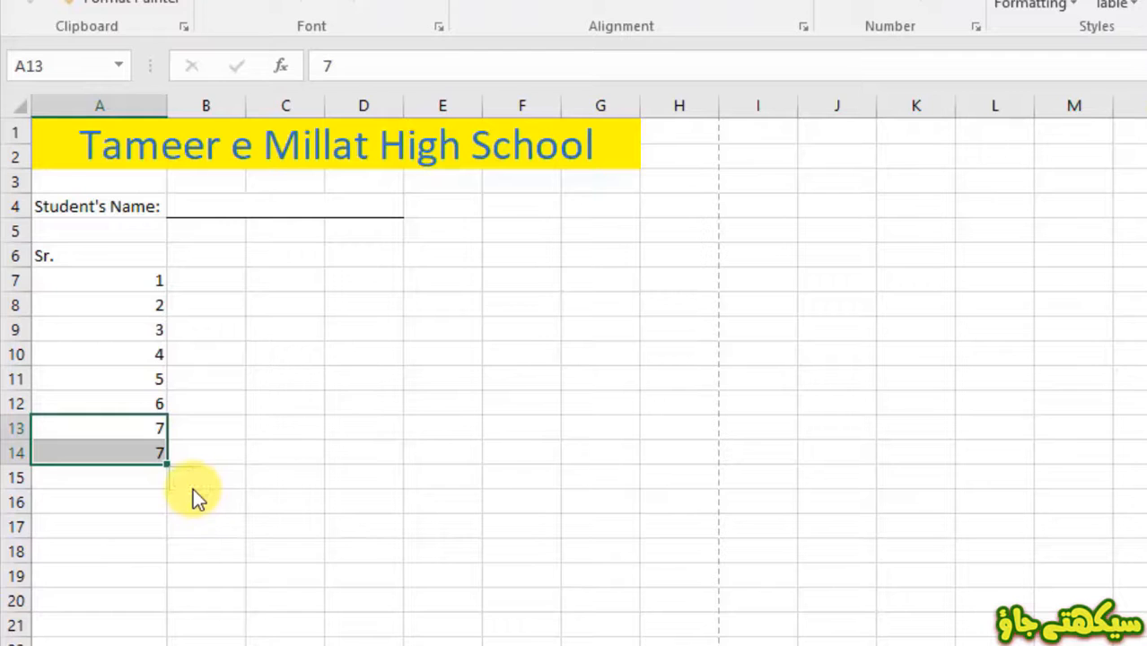
click(189, 481)
click(208, 538)
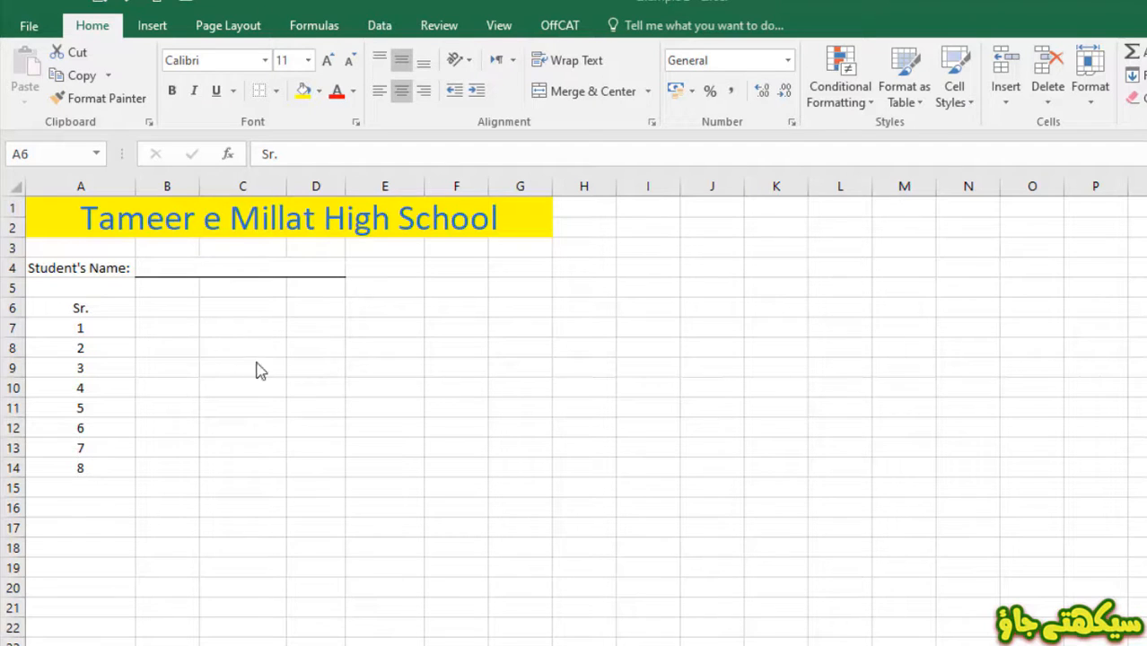
- Try AutoFill with Jan across row 6 and Monday down column B, then undo it
click(175, 304)
click(174, 303)
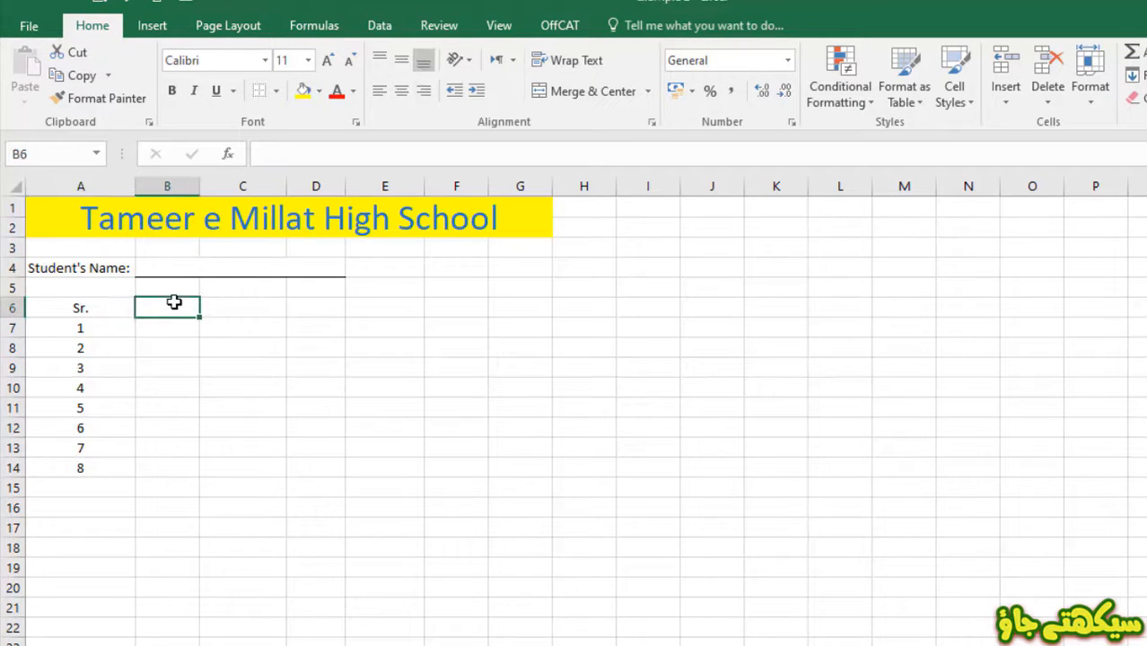
text(Jan)
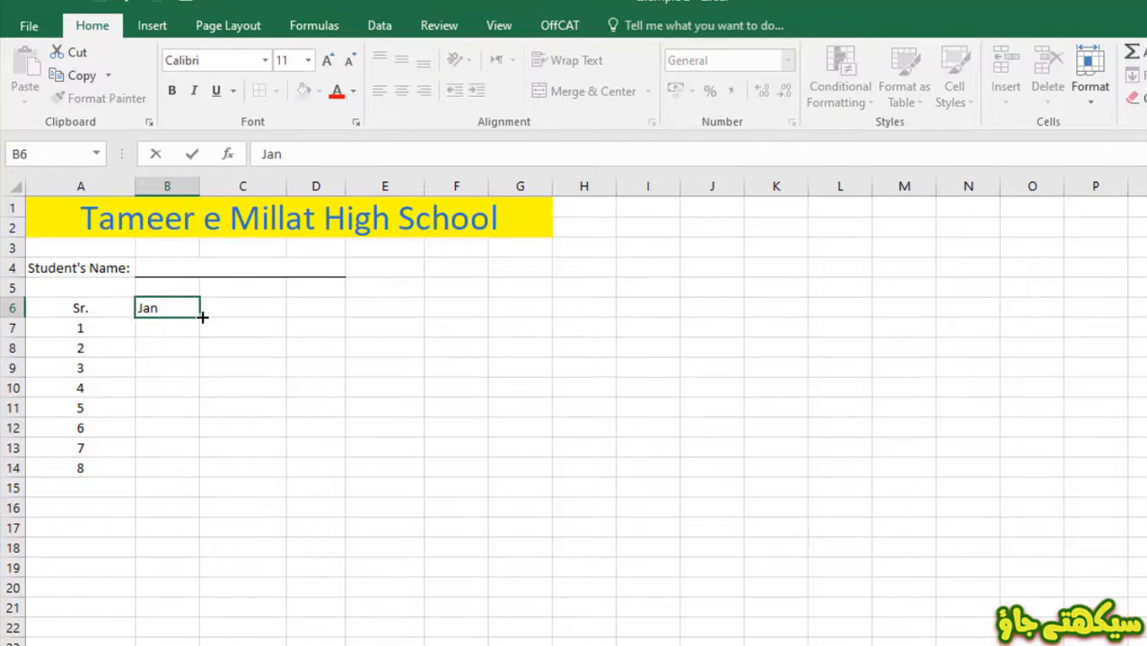
drag(200, 317, 525, 308)
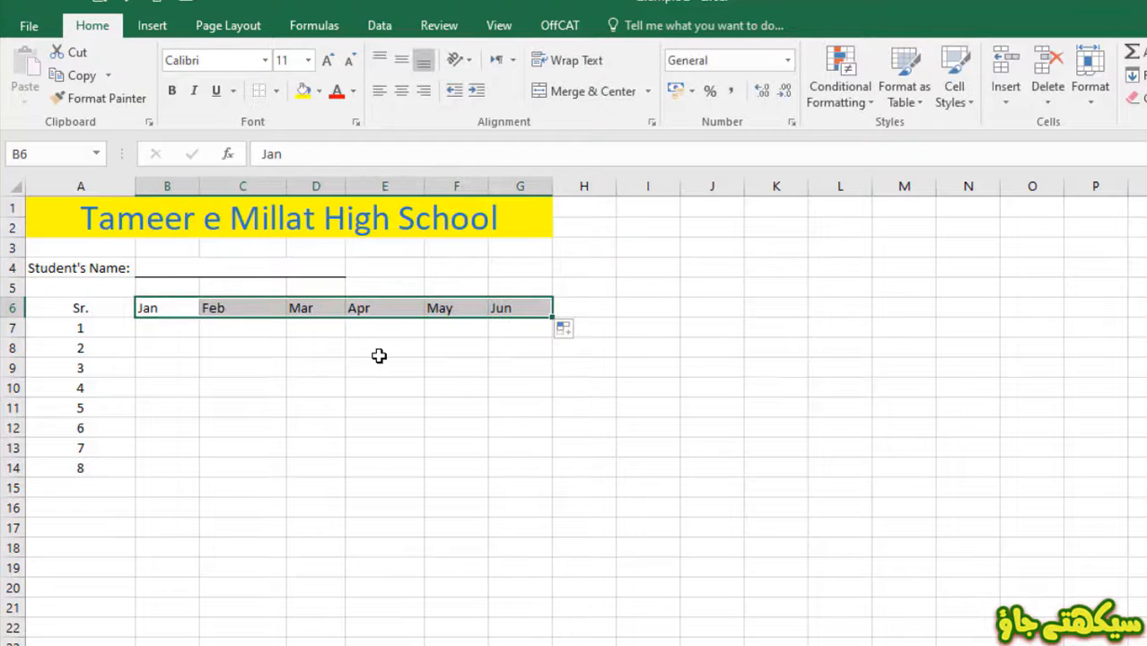
click(177, 335)
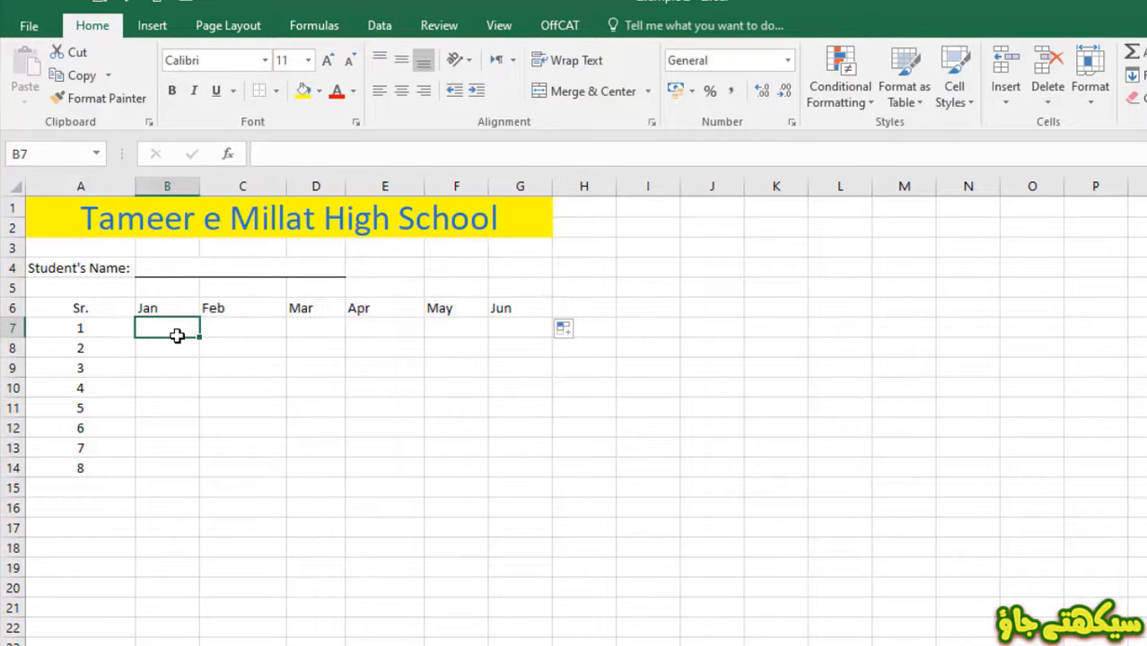
text(Mond)
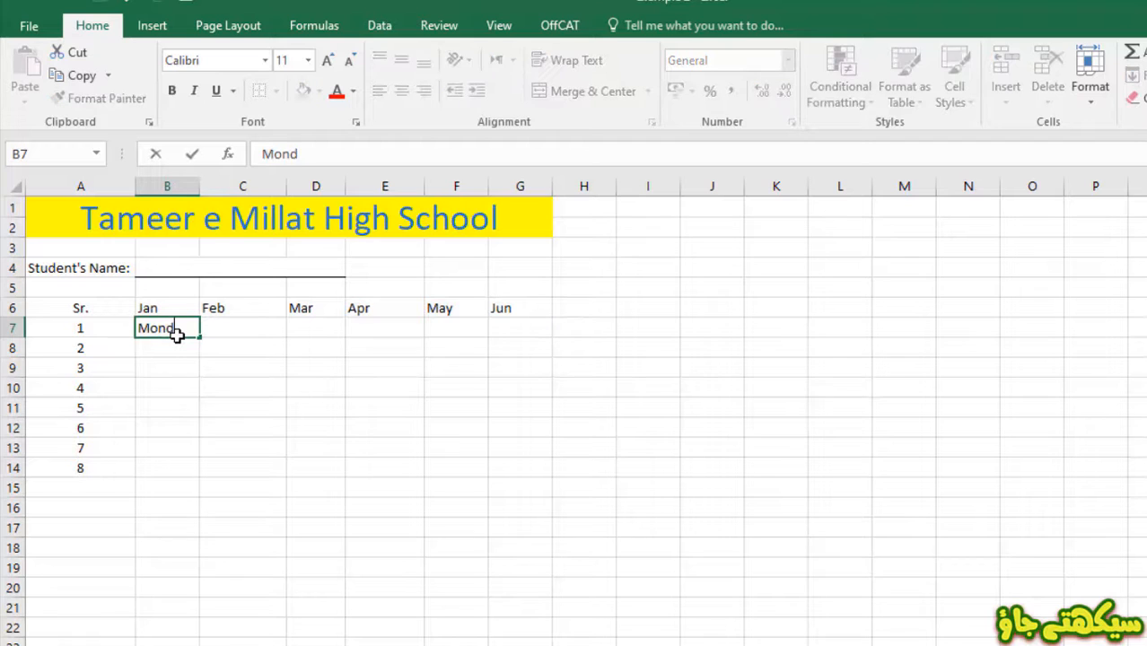
text(ay)
drag(199, 337, 203, 475)
key(ctrl+z)
key(ctrl+z)
key(ctrl+z)
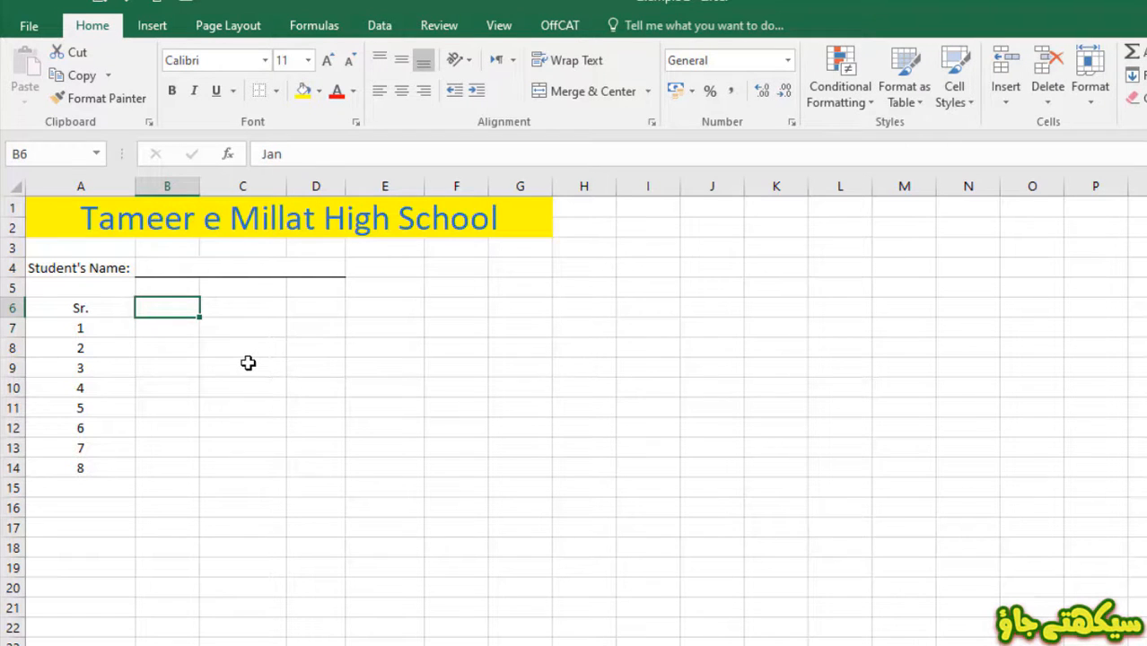
- Enter 100 in B6 and 200 in B7, then extend the series down to B14
text(100)
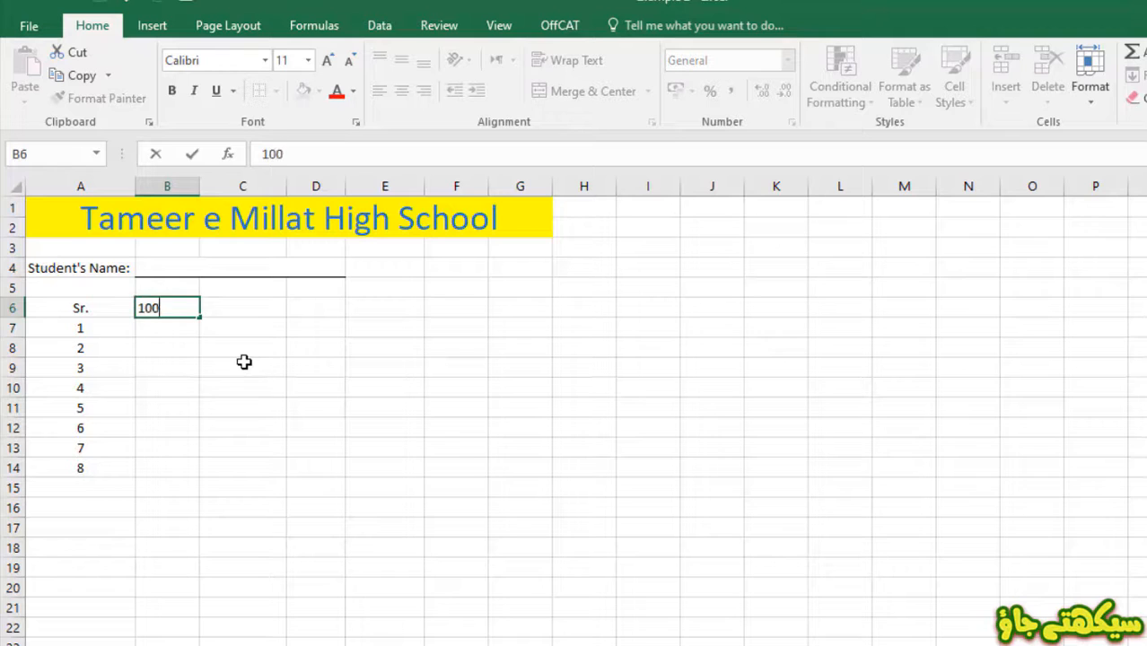
key(Return)
text(200)
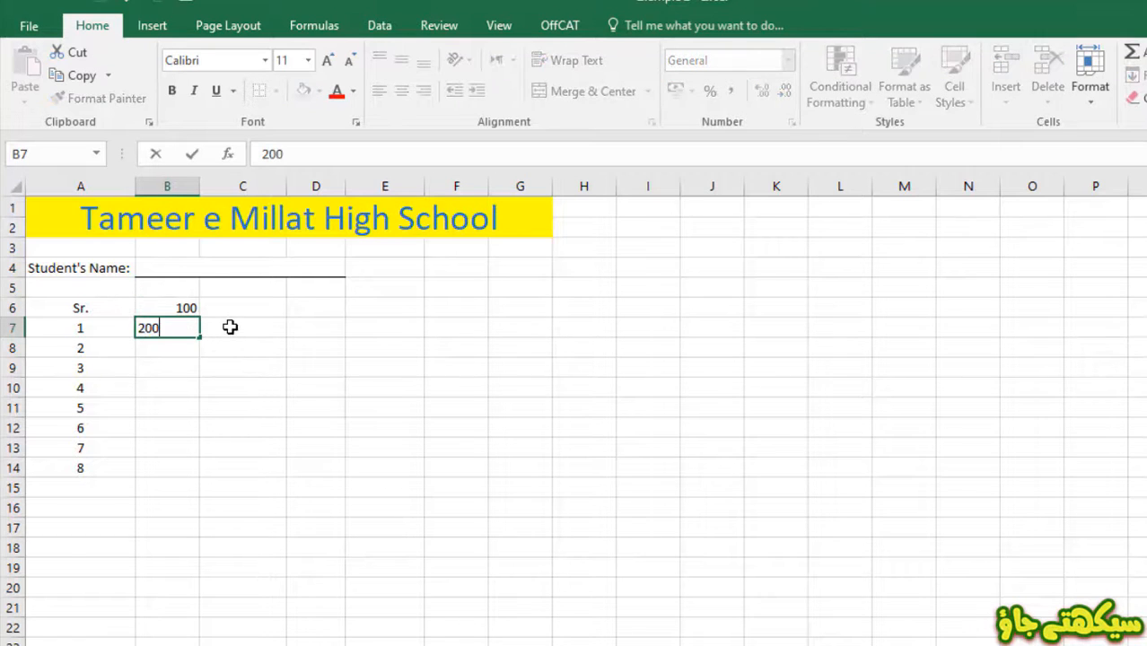
click(230, 324)
drag(169, 312, 167, 326)
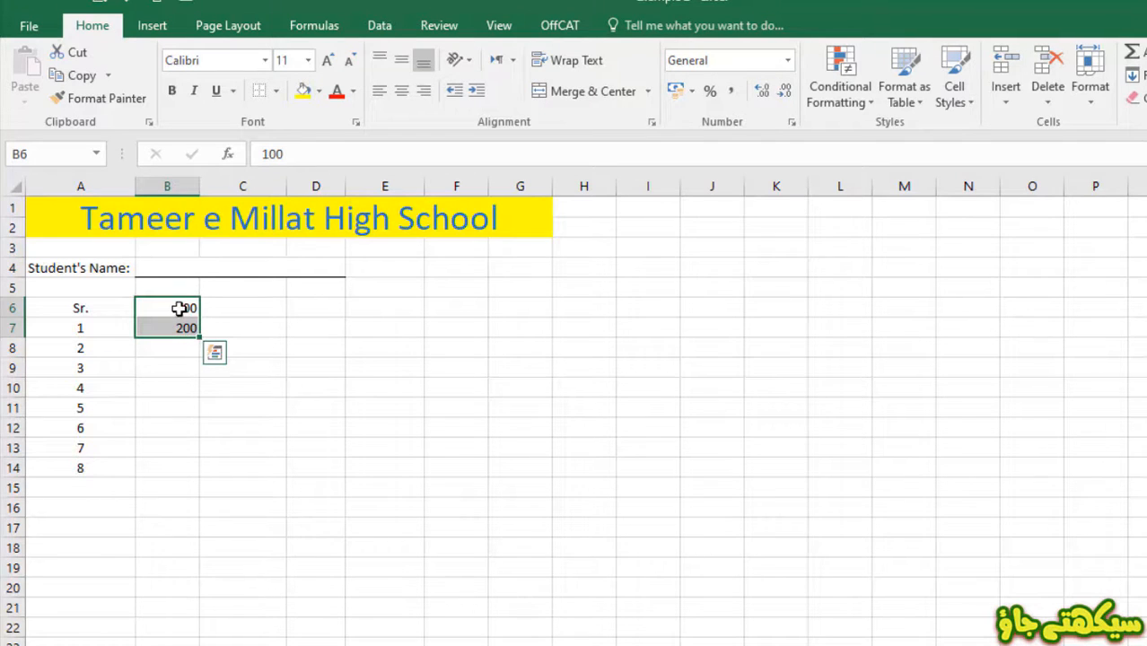
drag(197, 368, 183, 473)
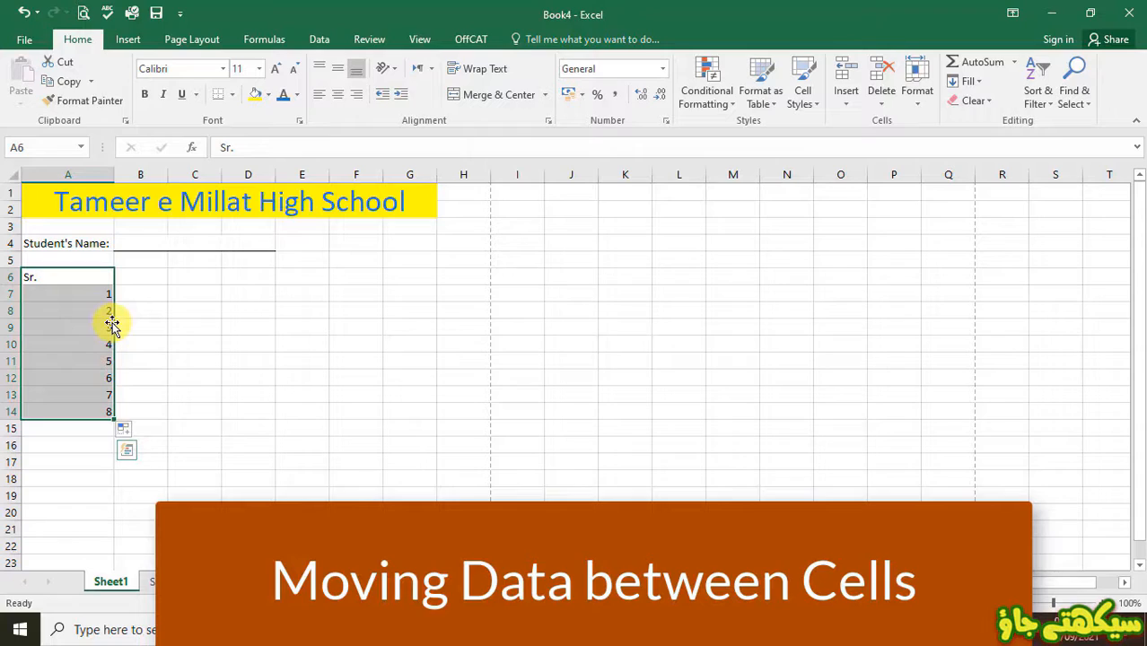
- Move the Sr. column into column B and centre its numbers in B6:B14
drag(111, 324, 135, 324)
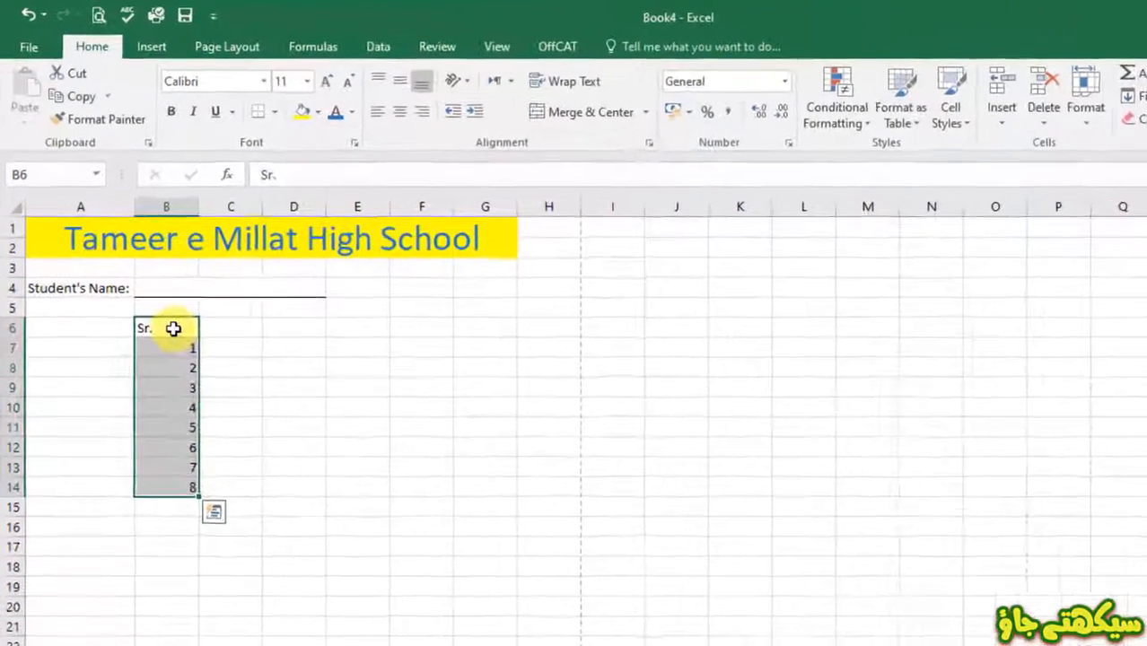
click(173, 329)
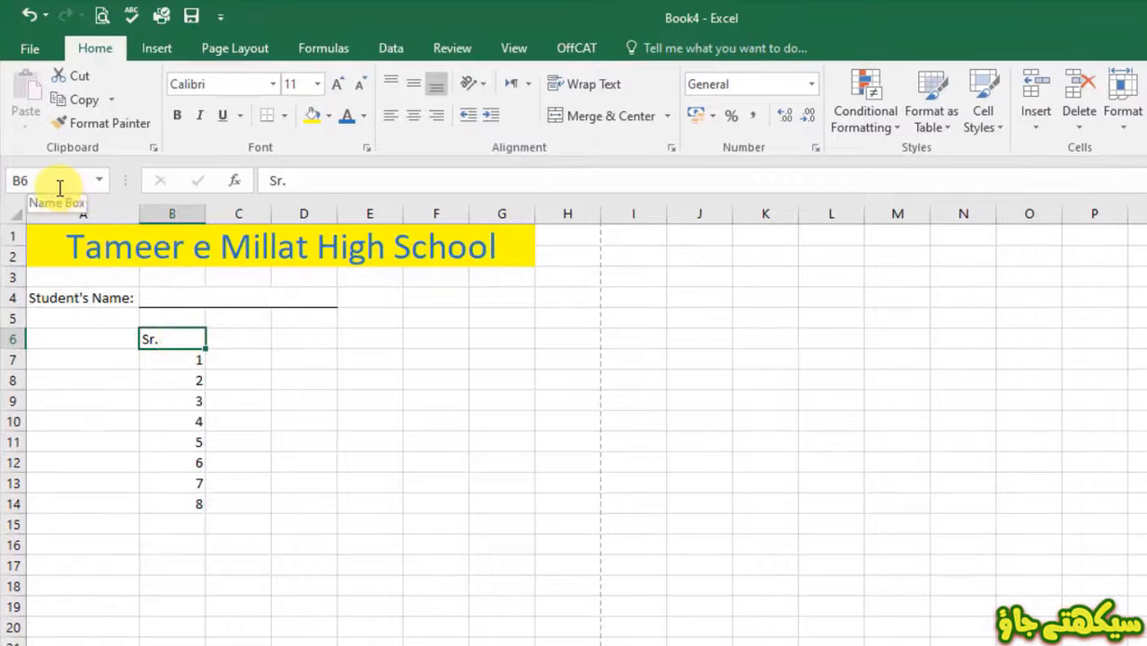
click(100, 338)
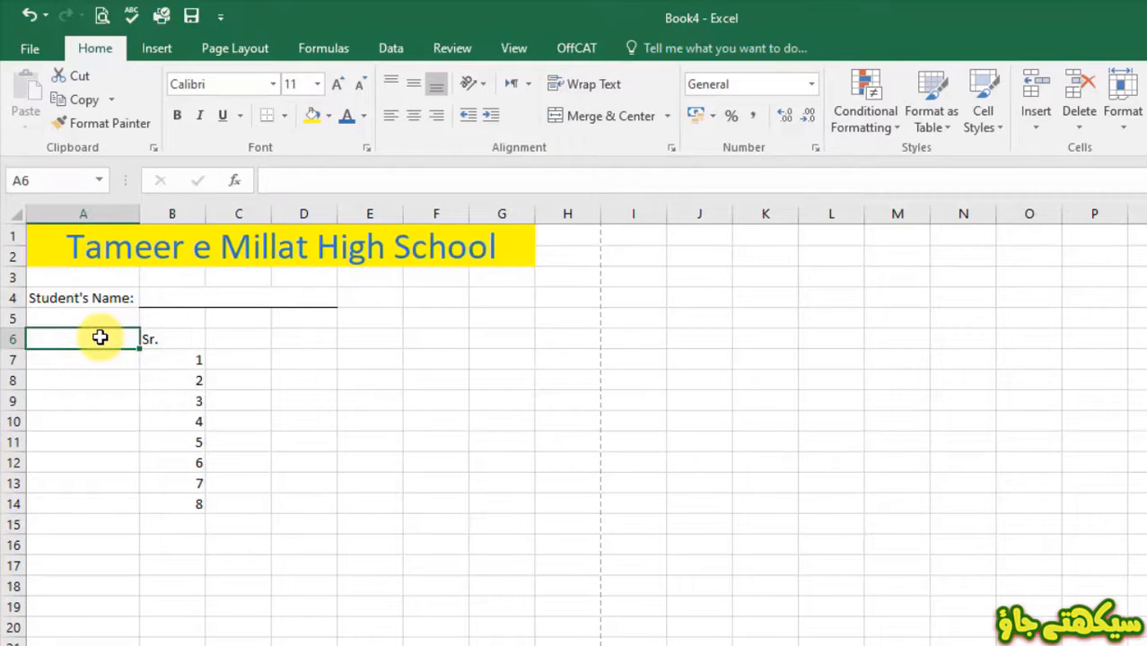
click(174, 338)
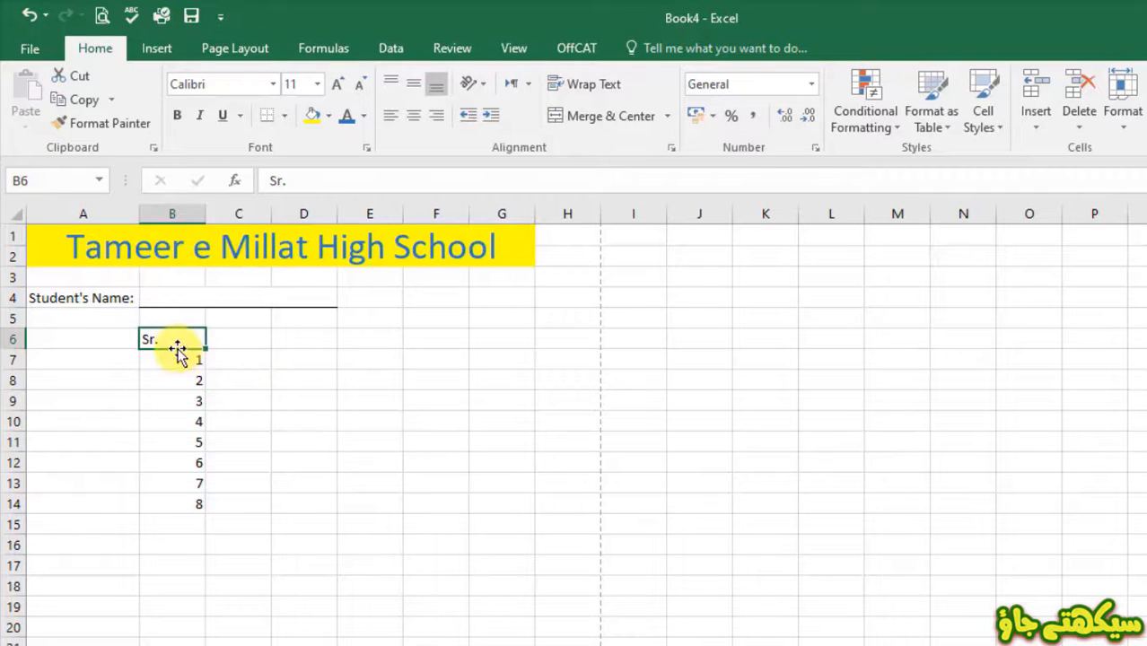
drag(175, 339, 174, 504)
click(413, 114)
- List Subject, Islamiat, Pak Studies, History, Computer Science, Mathematics, Urdu and English in column C, fitted to width
click(242, 340)
text(Subject Islamiat Pak Studies History Computer Science Mathematics Urdu English)
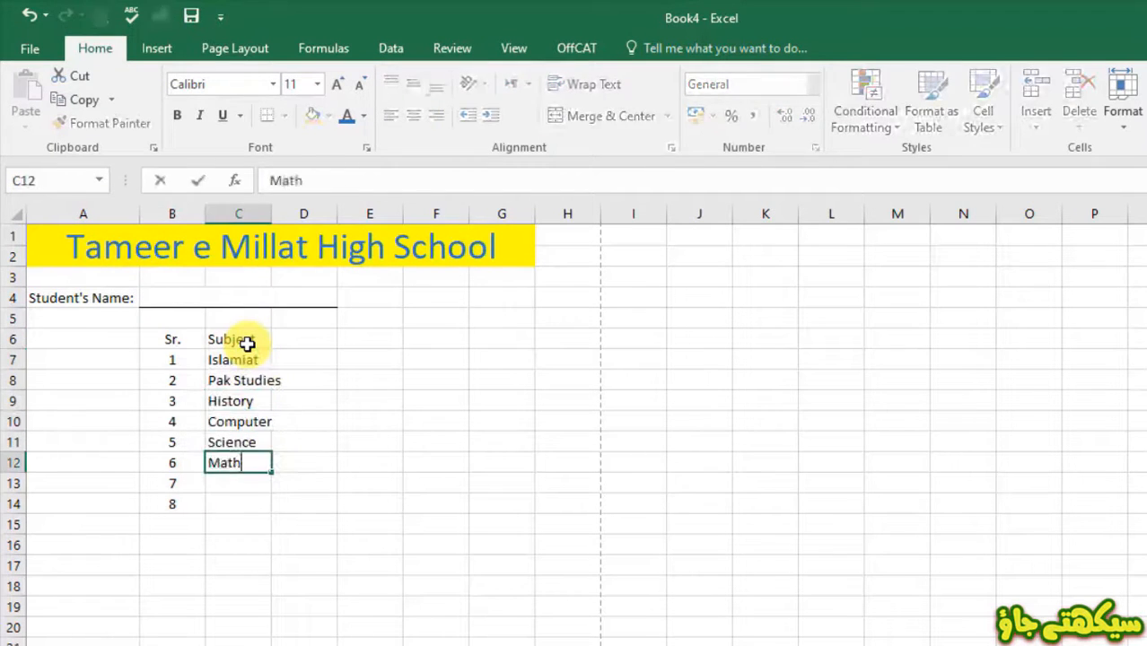
double_click(271, 214)
- Add Total Marks and Obtained Marks headings and fit columns D and E to them
click(327, 339)
text(Total Marks)
key(Tab)
text(Obtained Marks)
key(Return)
double_click(360, 213)
double_click(441, 213)
- Enter total marks 75 and 100 in column D and obtained marks 69, 64, 59, 65, 83, 96, 82, 74
text(75)
drag(375, 369, 372, 508)
click(340, 442)
text(100)
click(418, 360)
text(69 64 59 65 83 96 82 74)
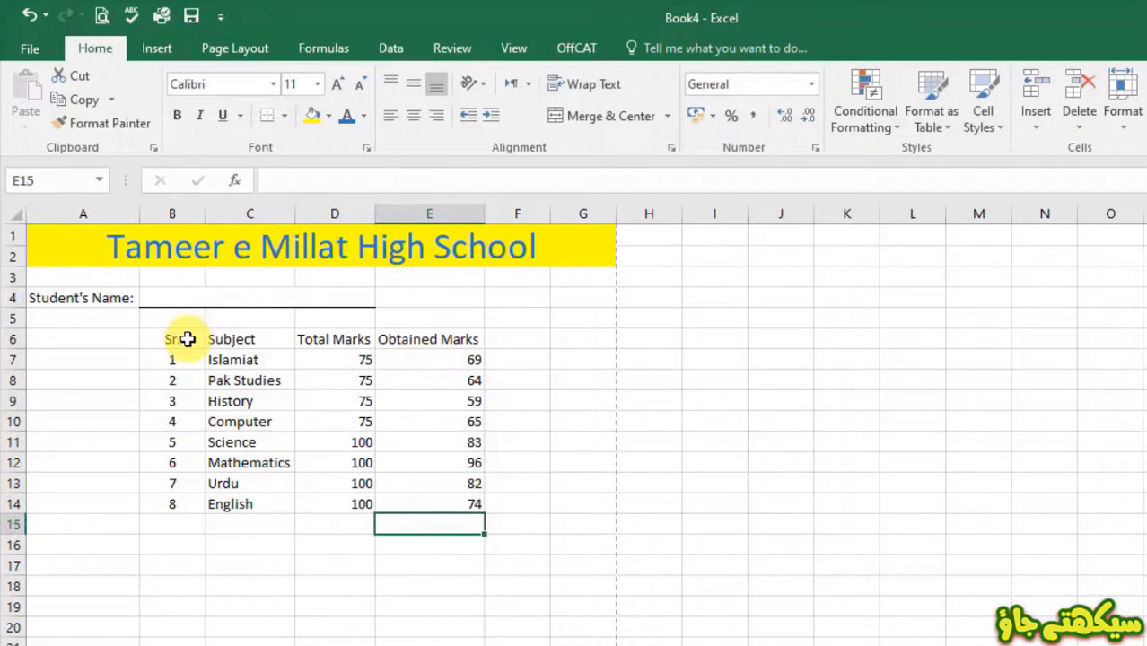
drag(186, 339, 421, 502)
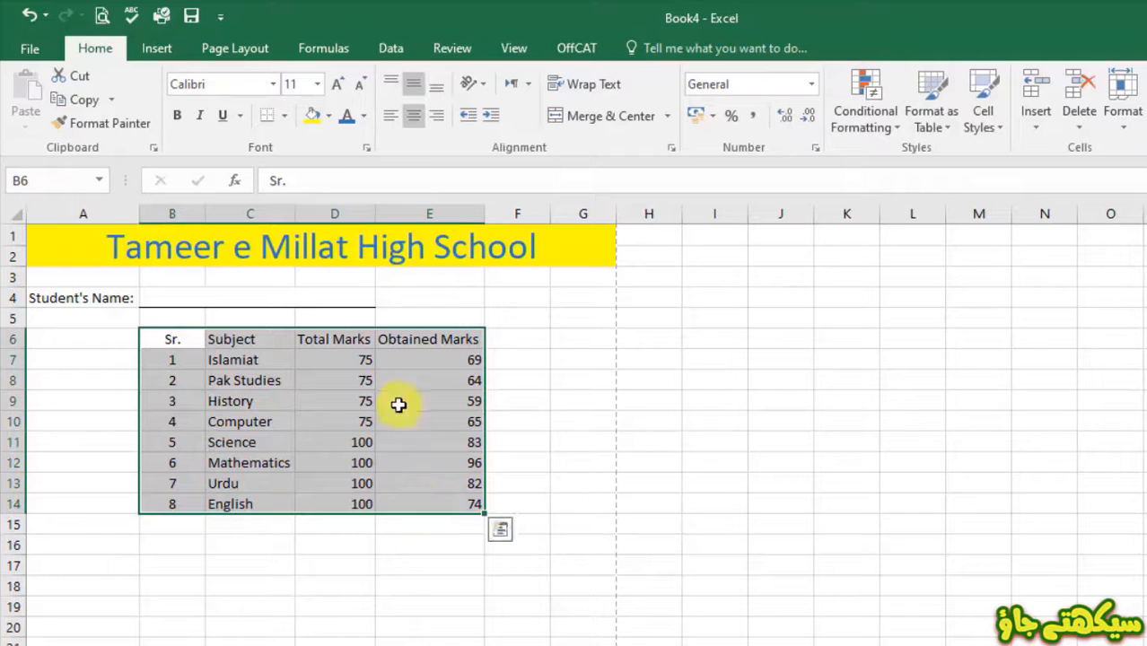
- Apply All Borders to B6:E14 and check the ruled table in Print Preview
click(285, 116)
click(276, 293)
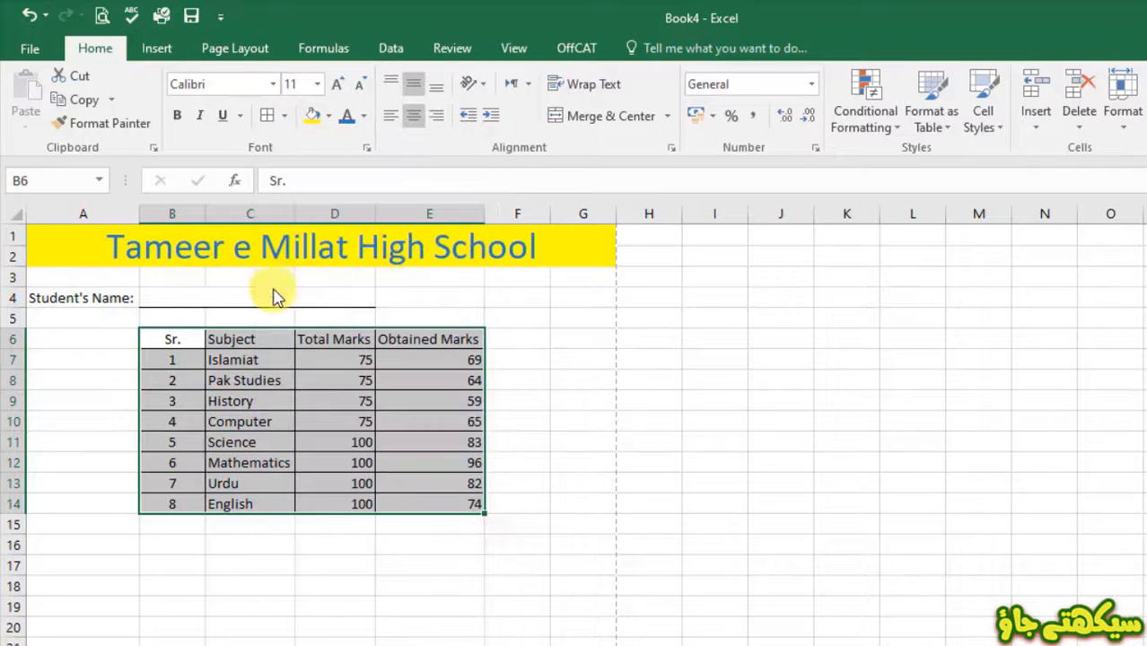
click(101, 17)
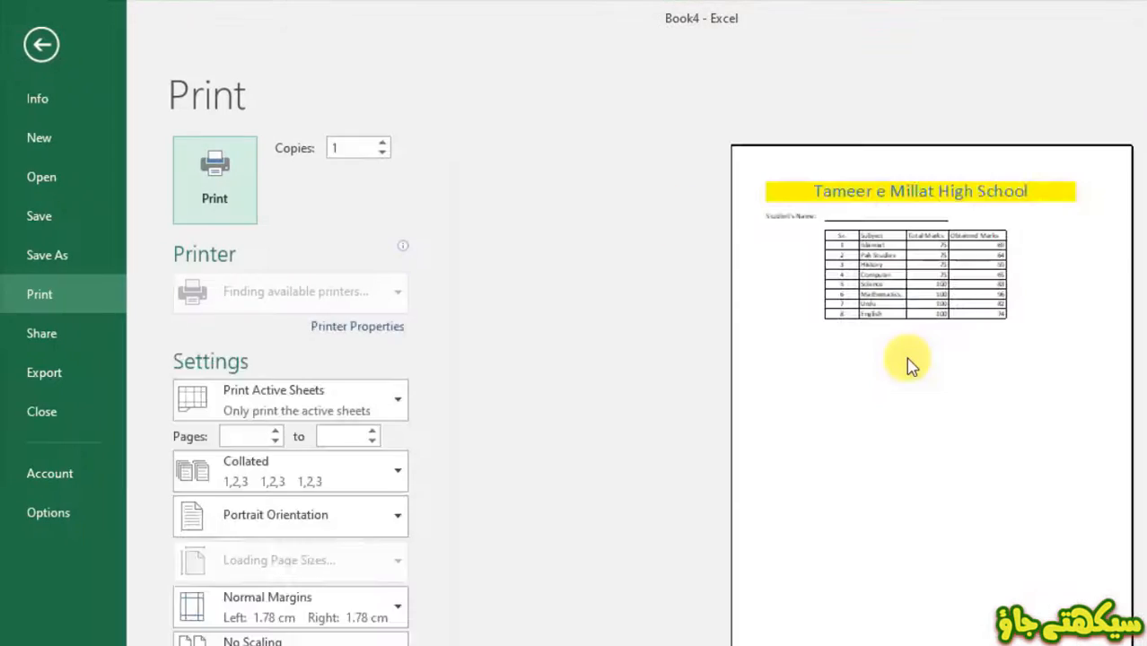
key(Escape)
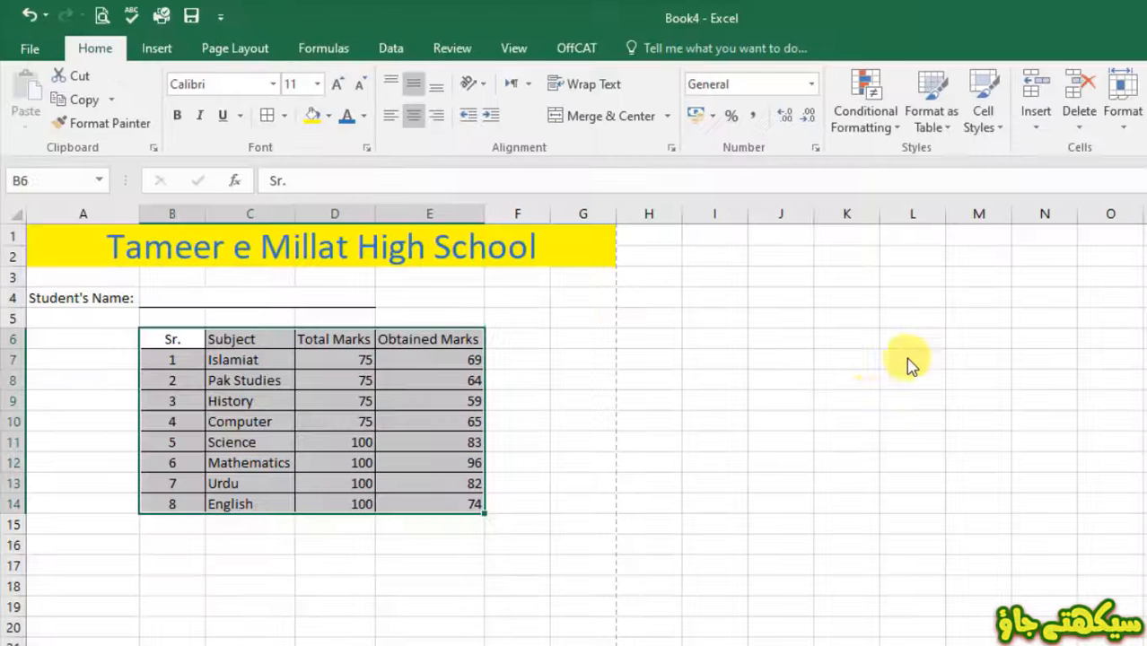
click(396, 532)
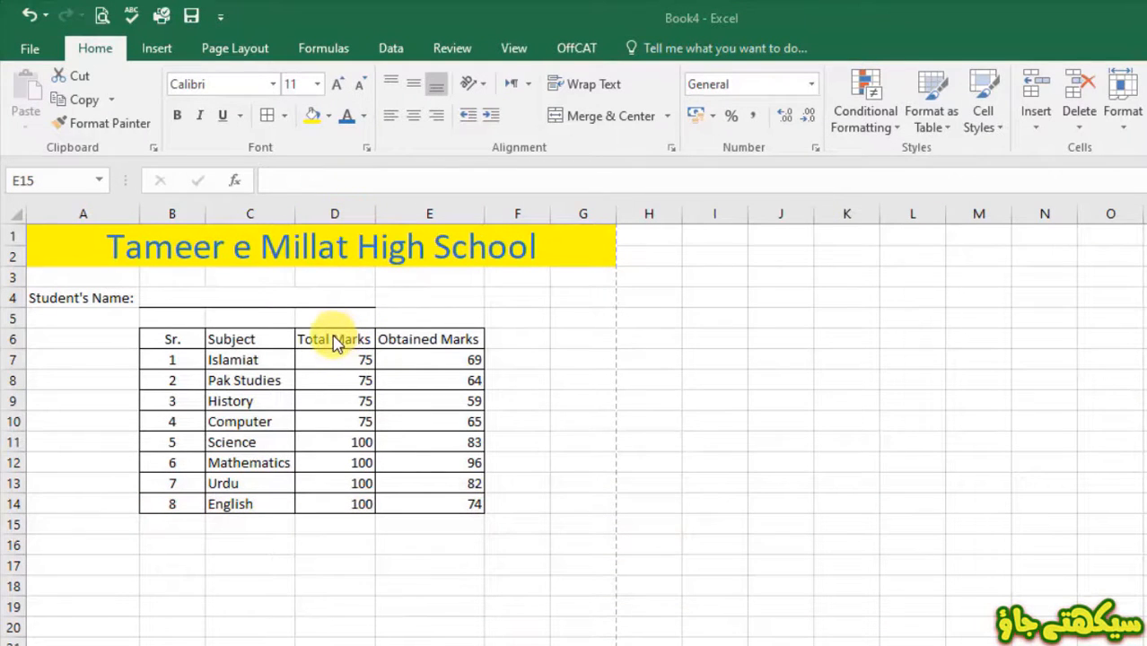
click(328, 218)
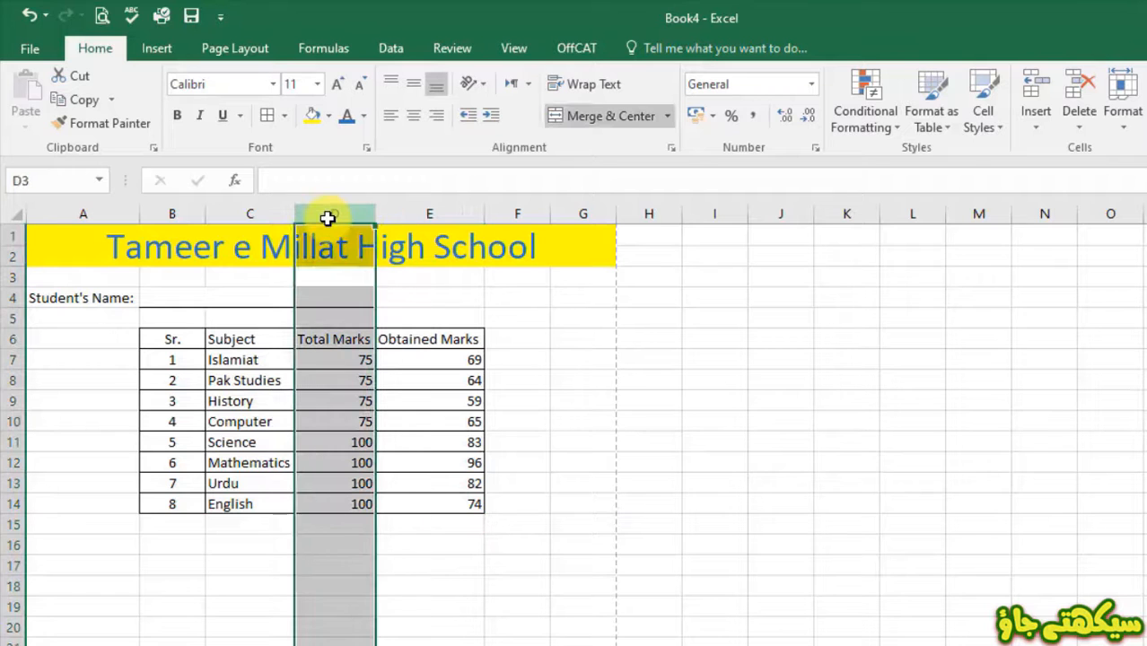
- Give column D wrapped text with Center horizontal and vertical alignment in Format Cells
right_click(328, 213)
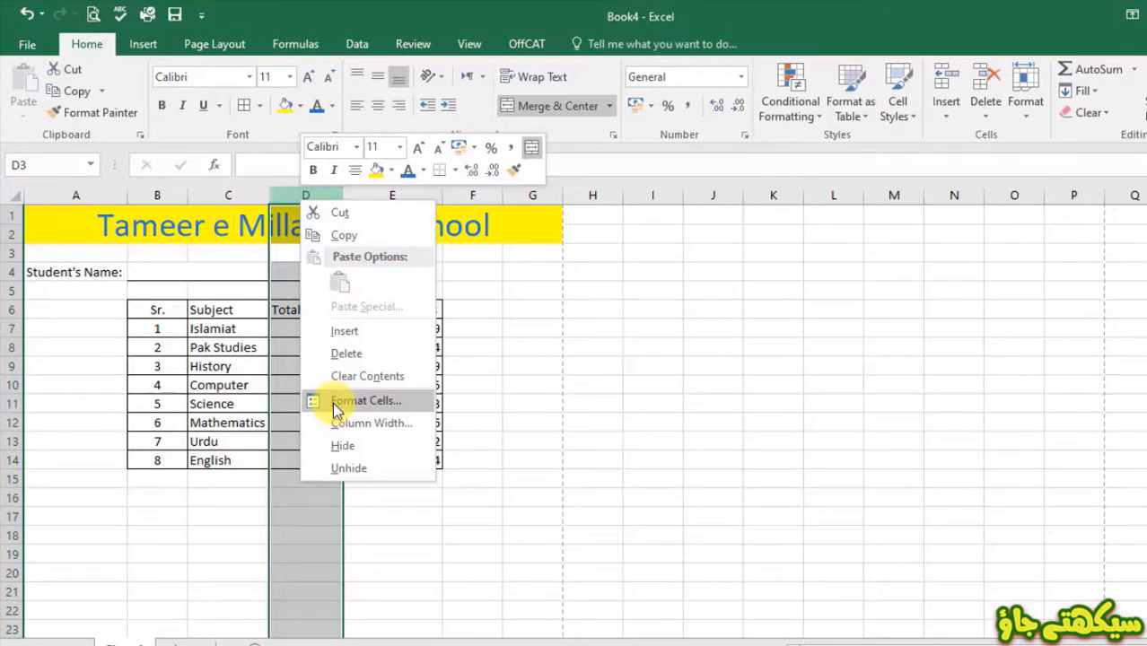
click(336, 401)
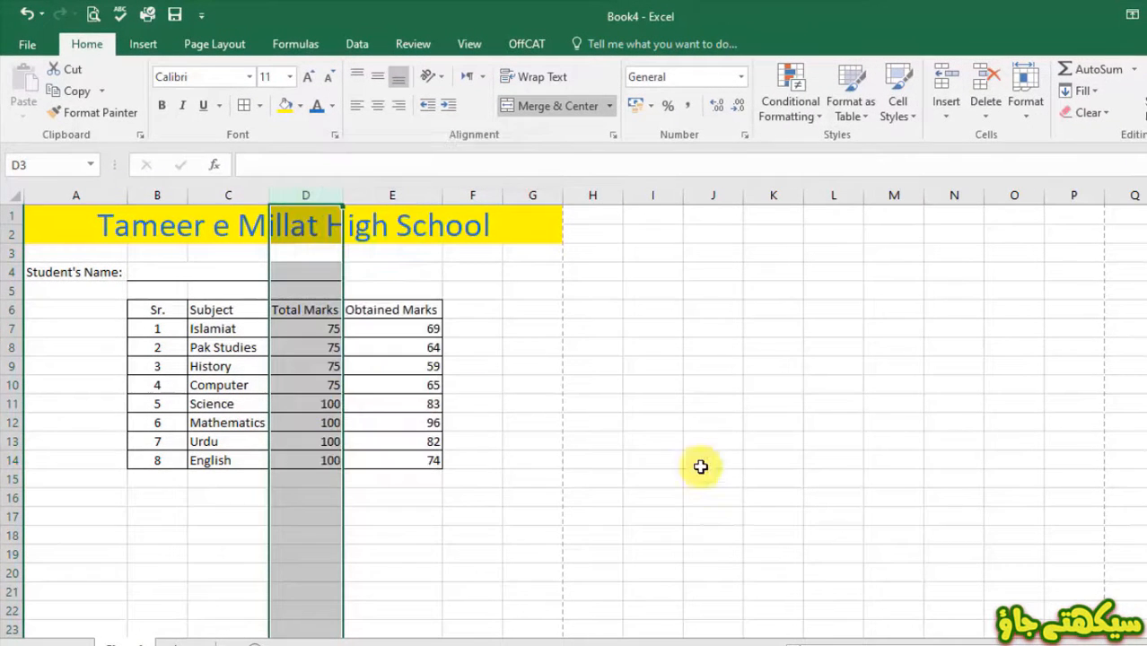
click(115, 218)
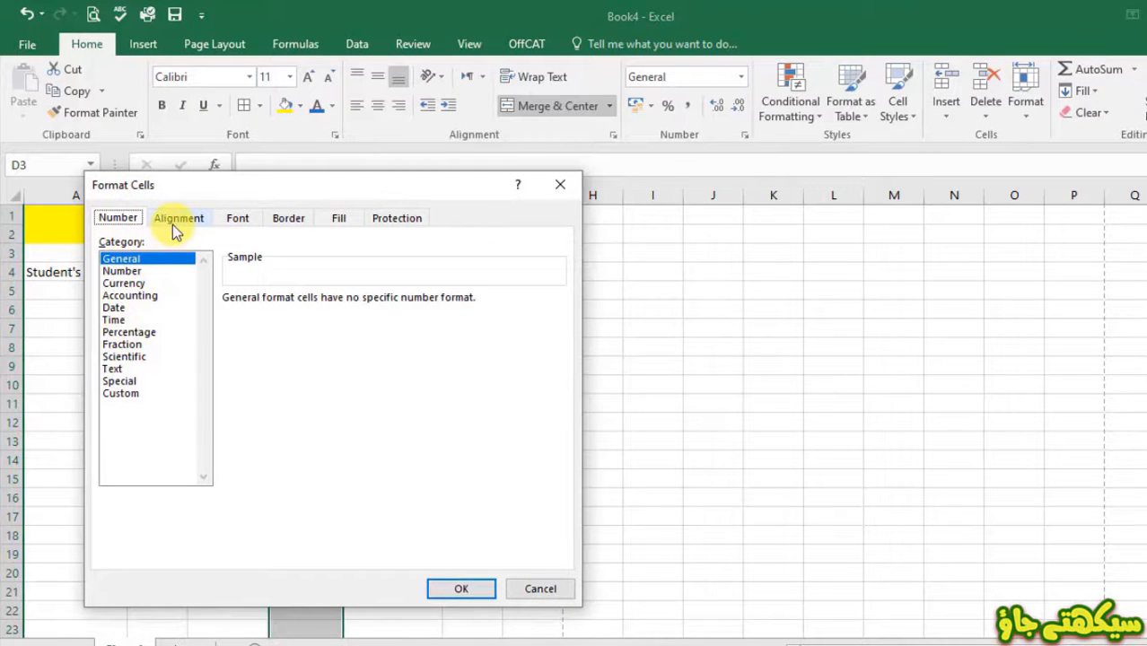
click(176, 221)
click(150, 384)
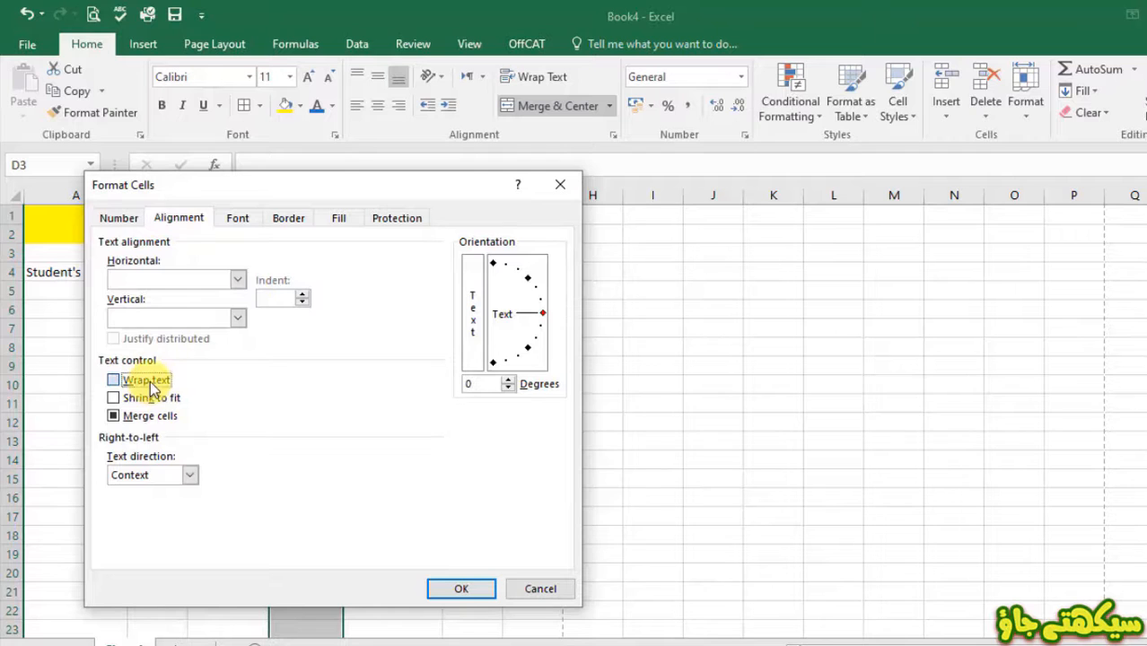
click(237, 279)
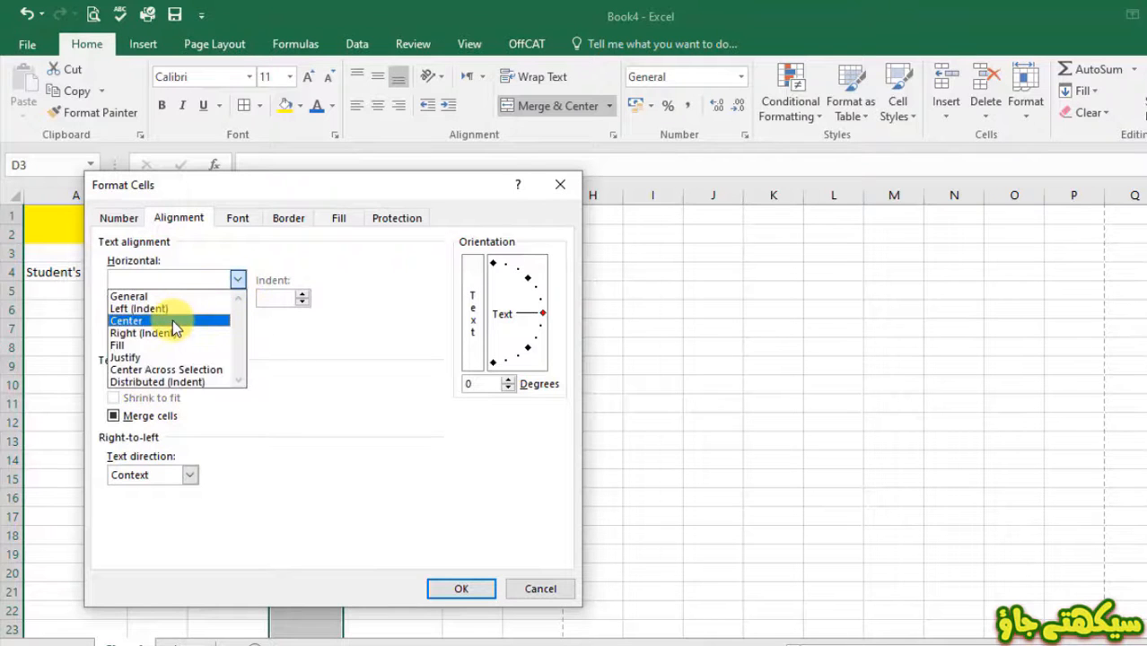
click(172, 320)
click(238, 318)
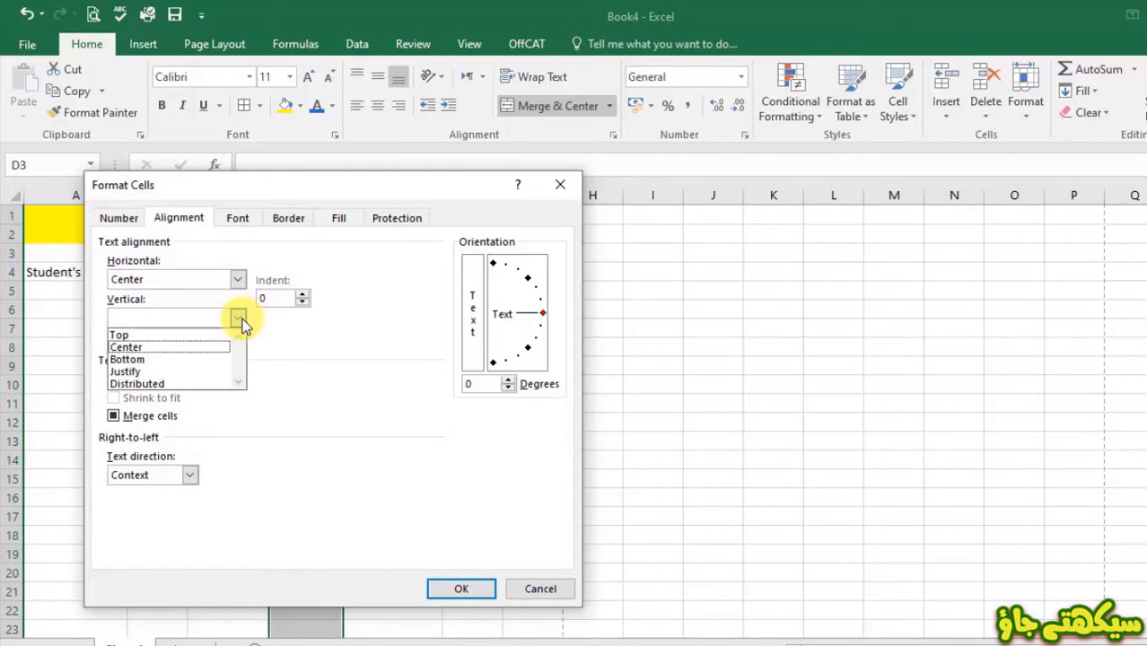
click(192, 351)
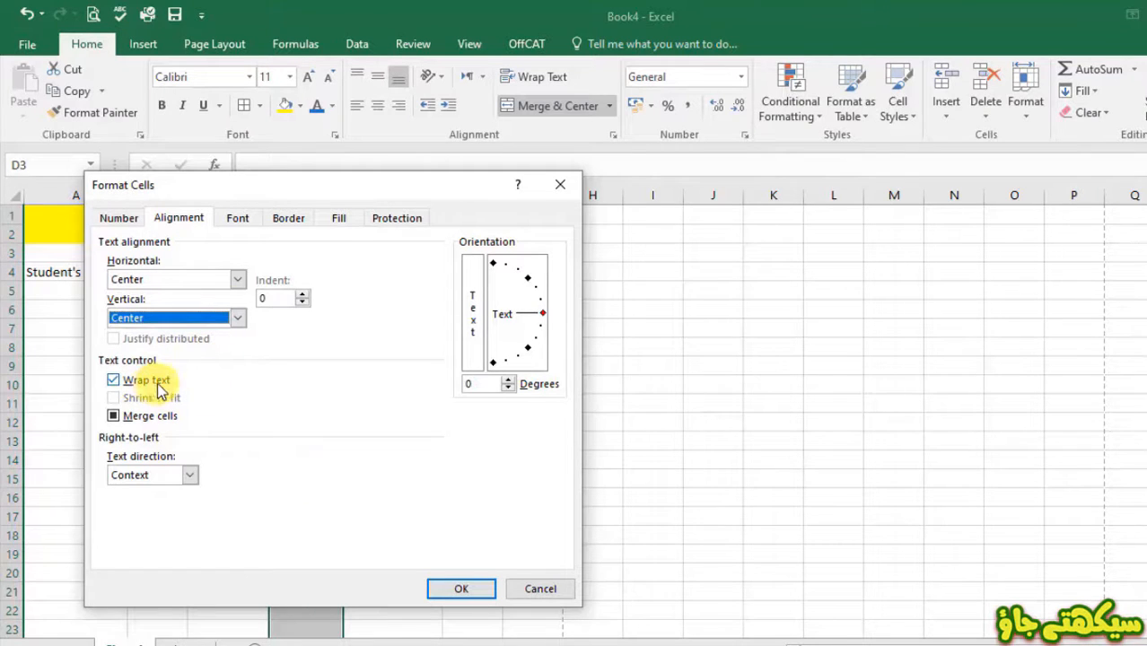
click(457, 589)
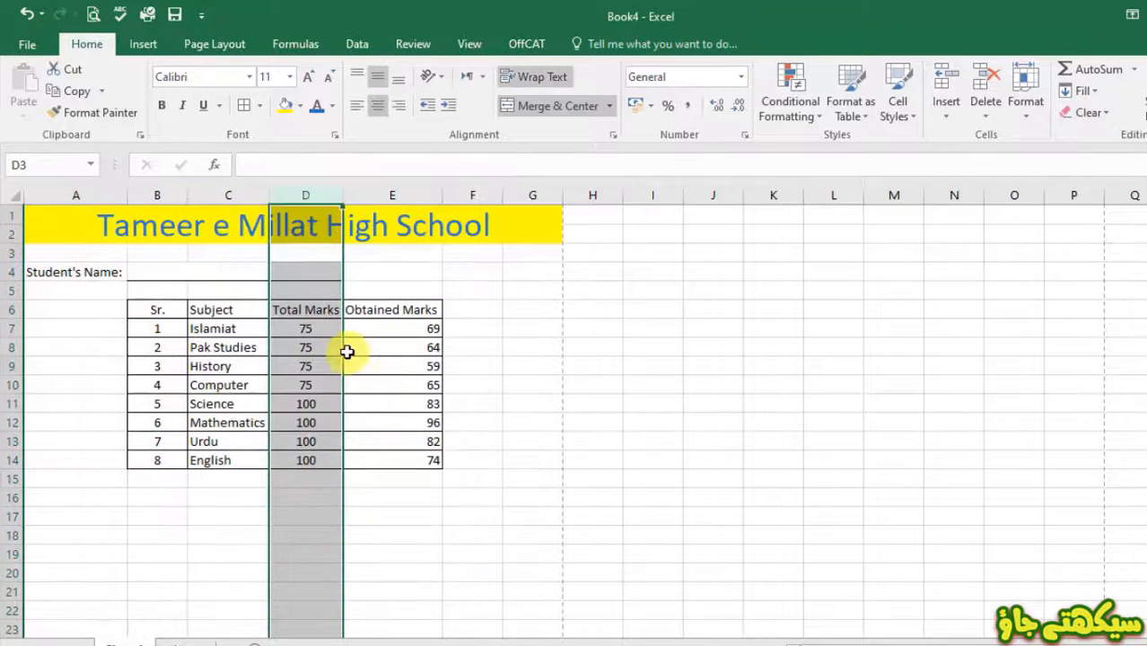
click(402, 374)
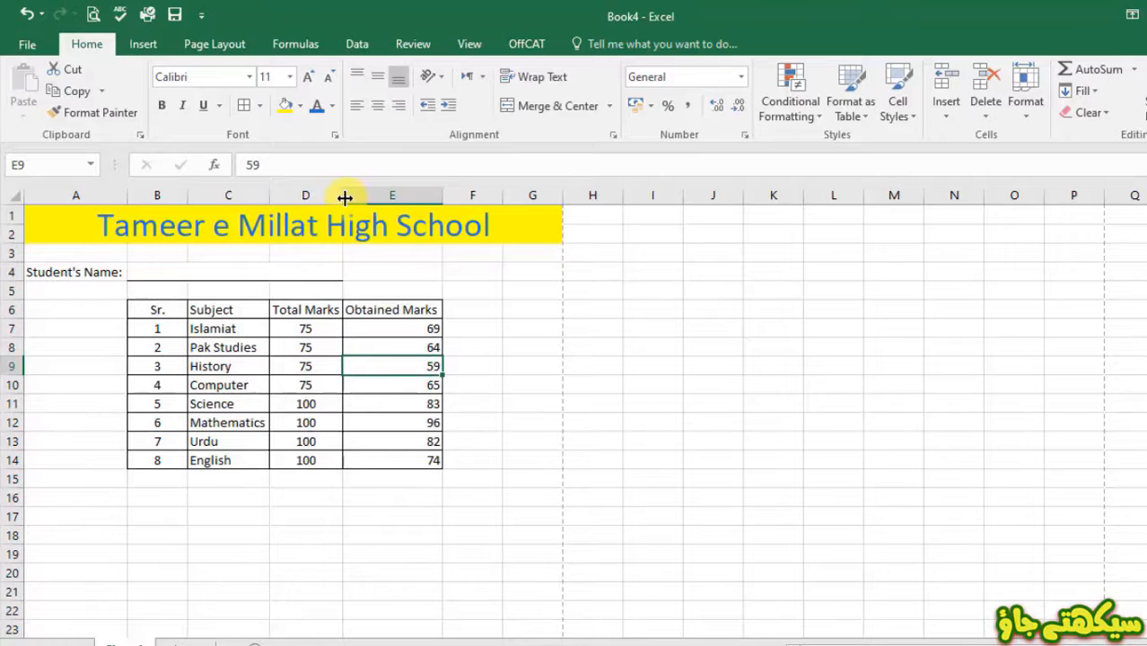
- Narrow column D so Total Marks wraps, fit row 6 height, and resize column E
drag(345, 198, 325, 197)
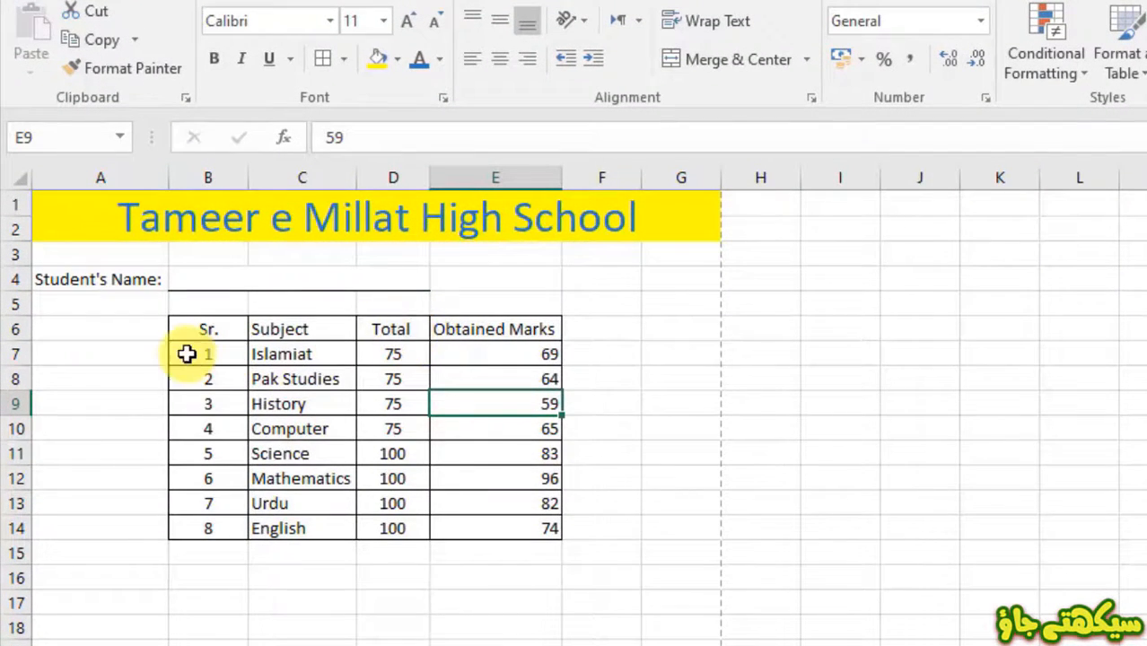
double_click(30, 341)
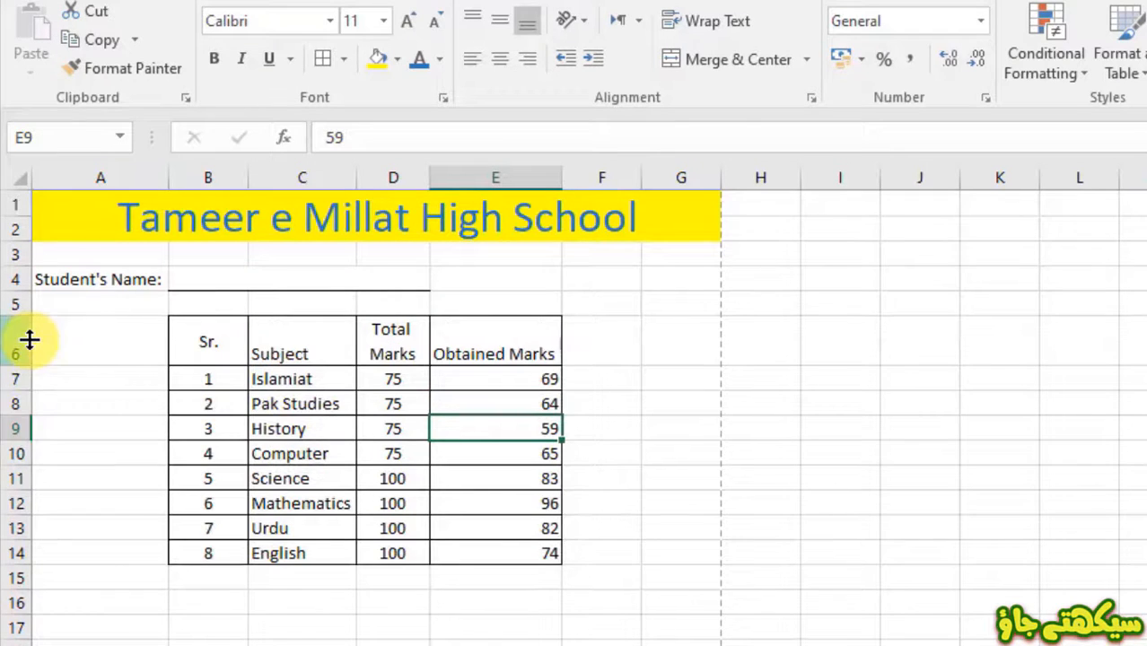
click(398, 353)
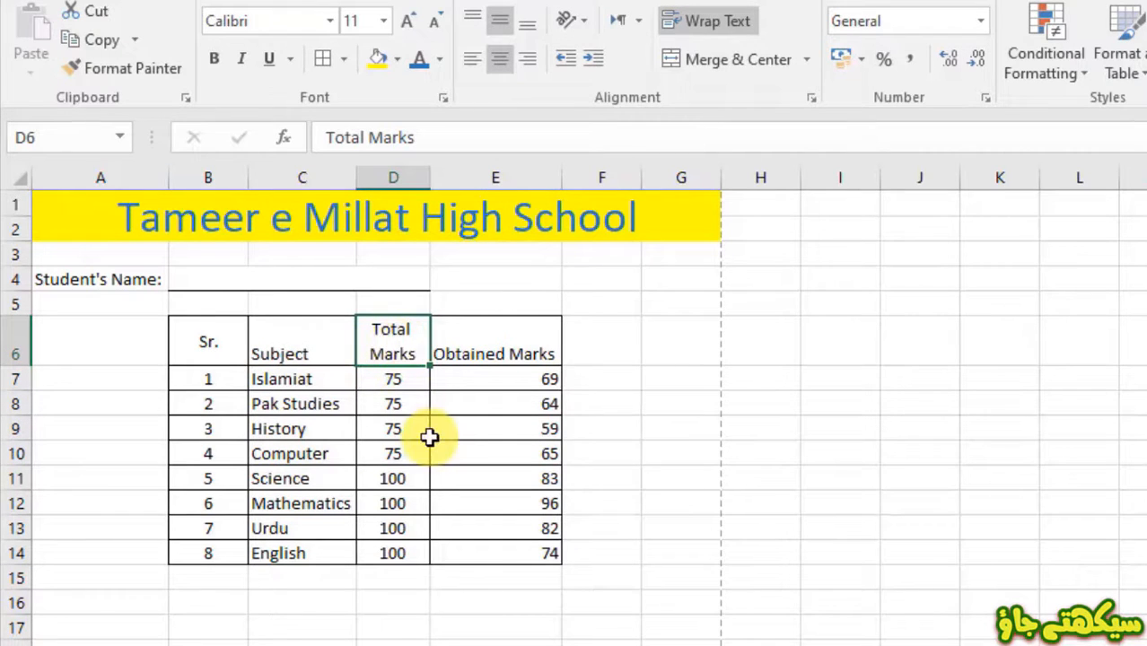
drag(560, 174, 503, 170)
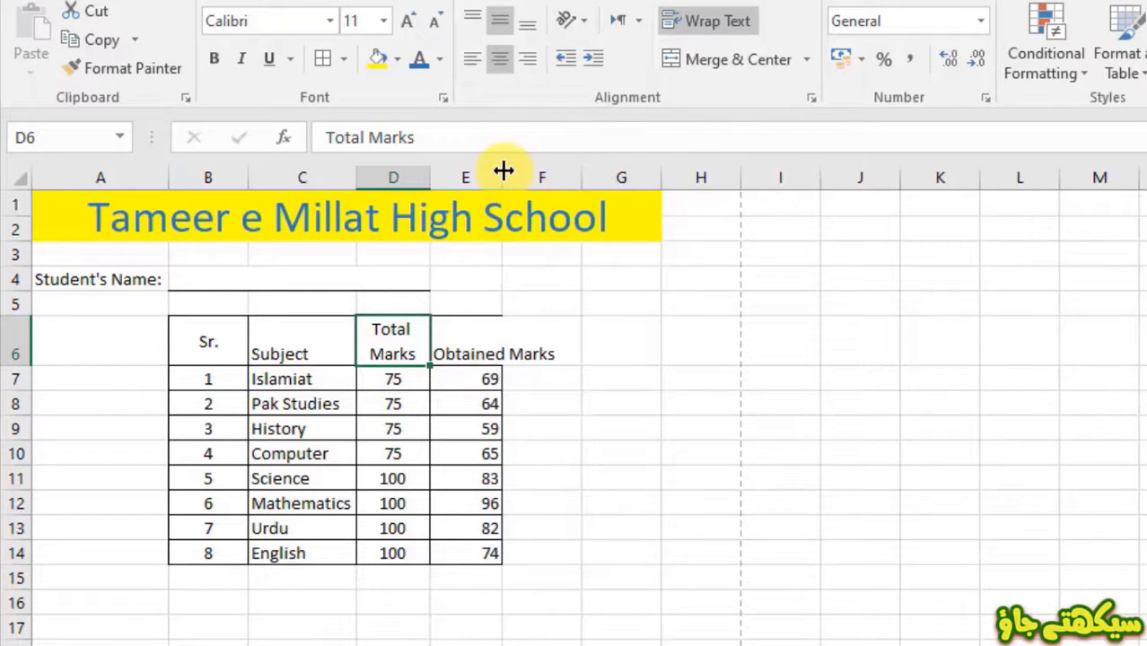
double_click(504, 170)
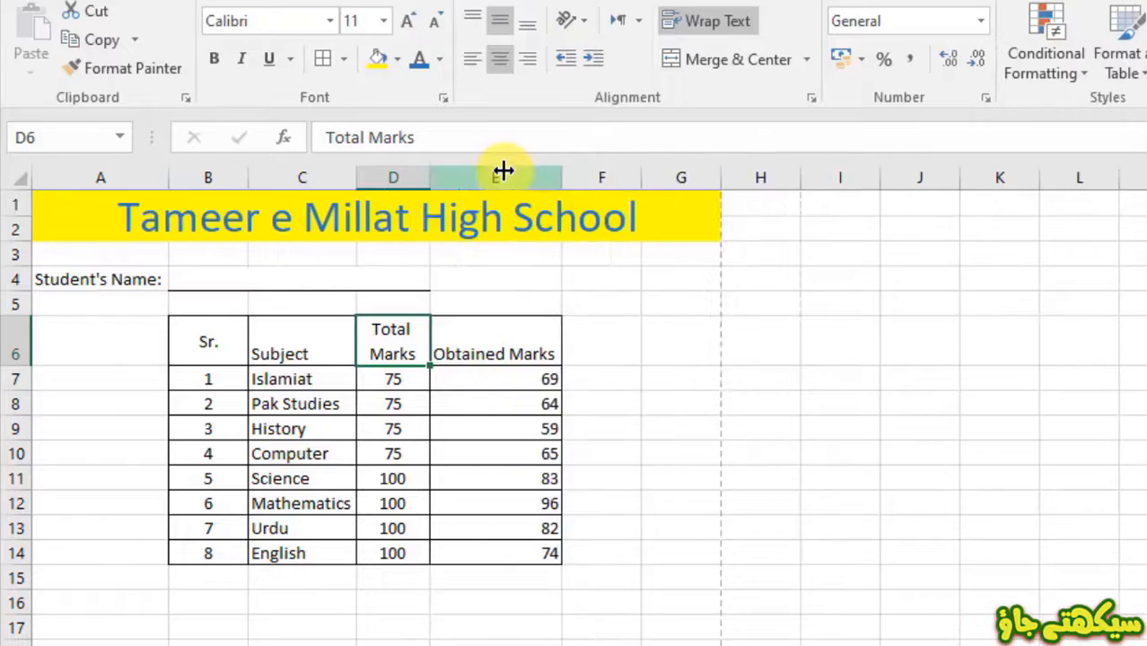
- Centre column E horizontally and vertically, then narrow it so Obtained Marks wraps
click(504, 176)
right_click(508, 183)
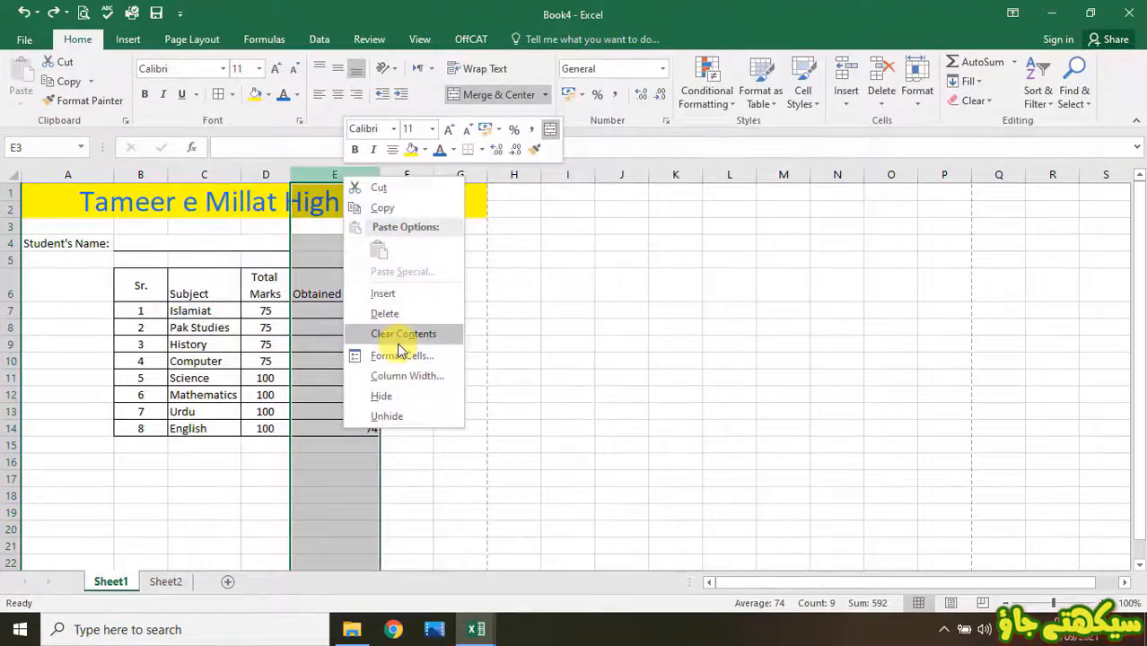
click(400, 355)
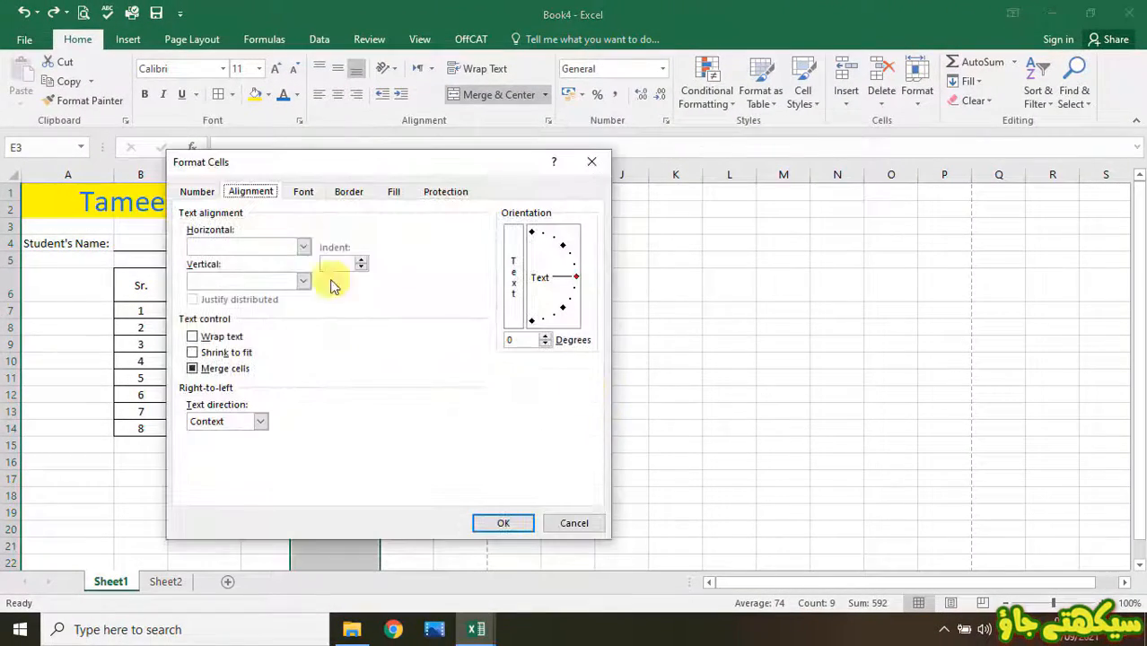
click(303, 246)
click(260, 285)
click(303, 281)
click(260, 305)
click(503, 523)
drag(379, 174, 358, 174)
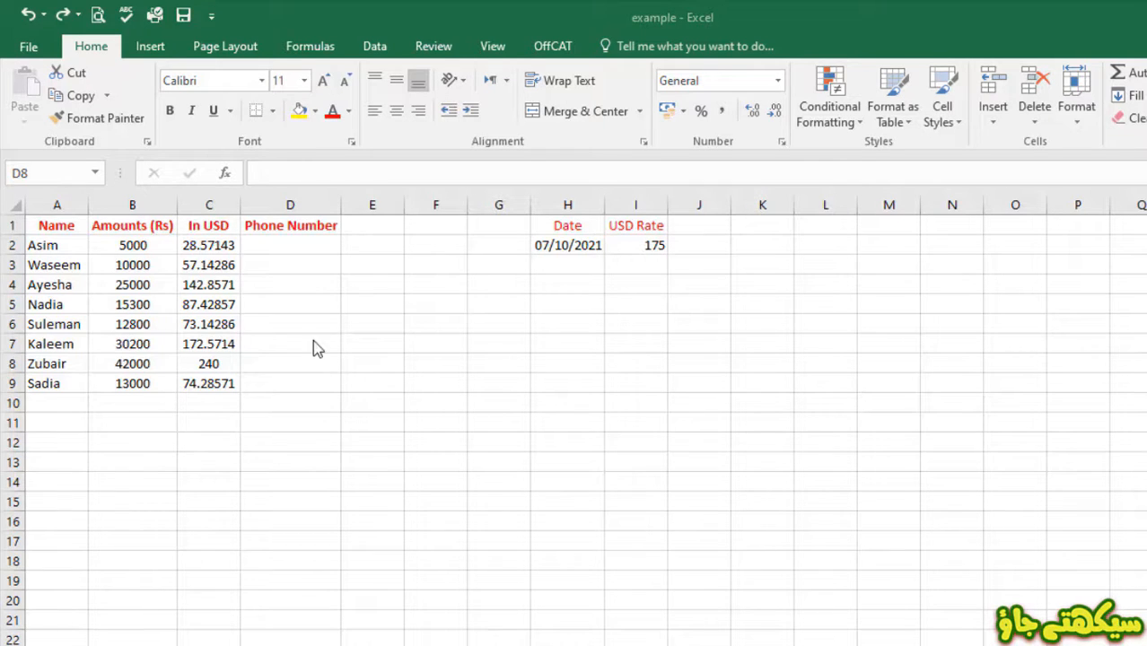
- Format the In USD column as Currency with the $ English (United States) symbol, 2 decimals
click(202, 204)
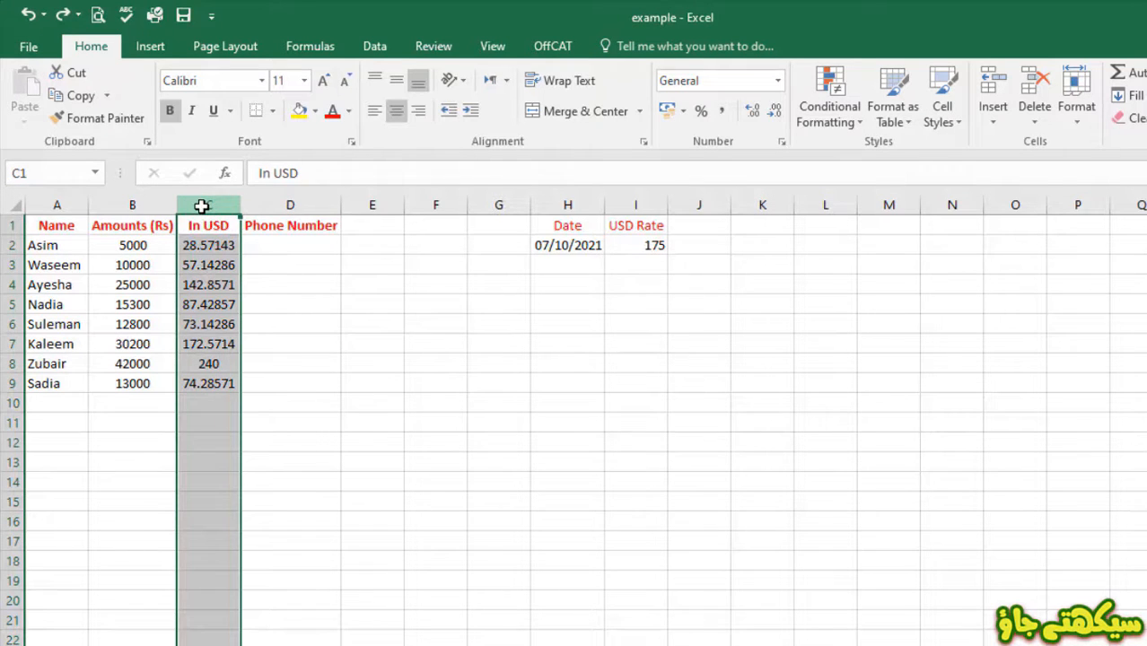
right_click(202, 206)
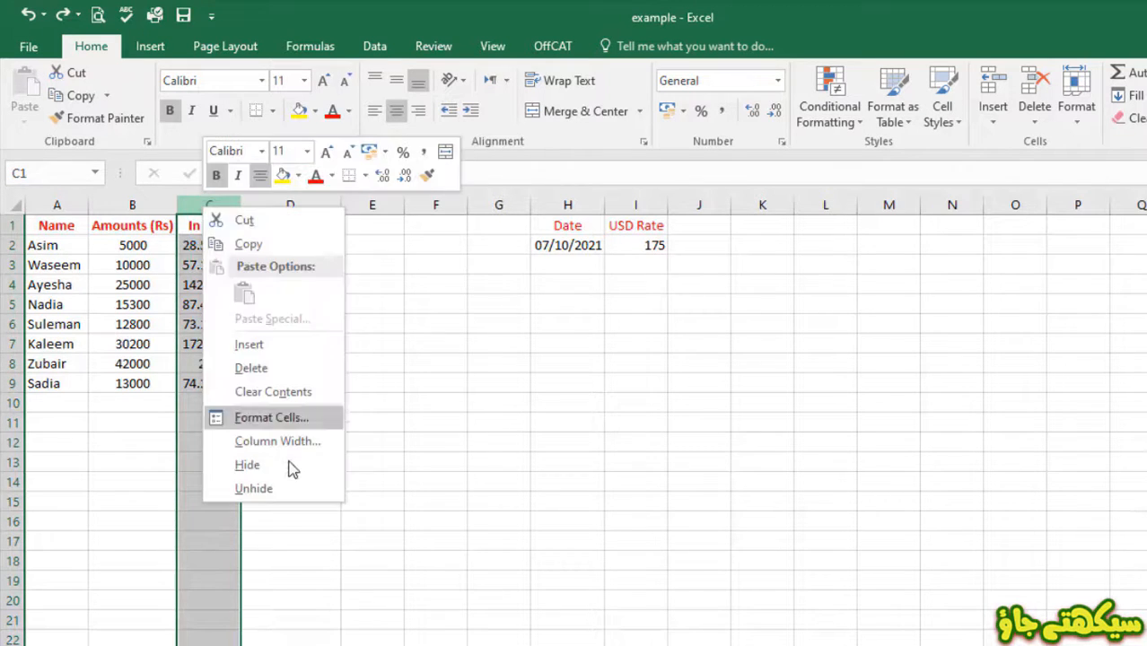
click(265, 418)
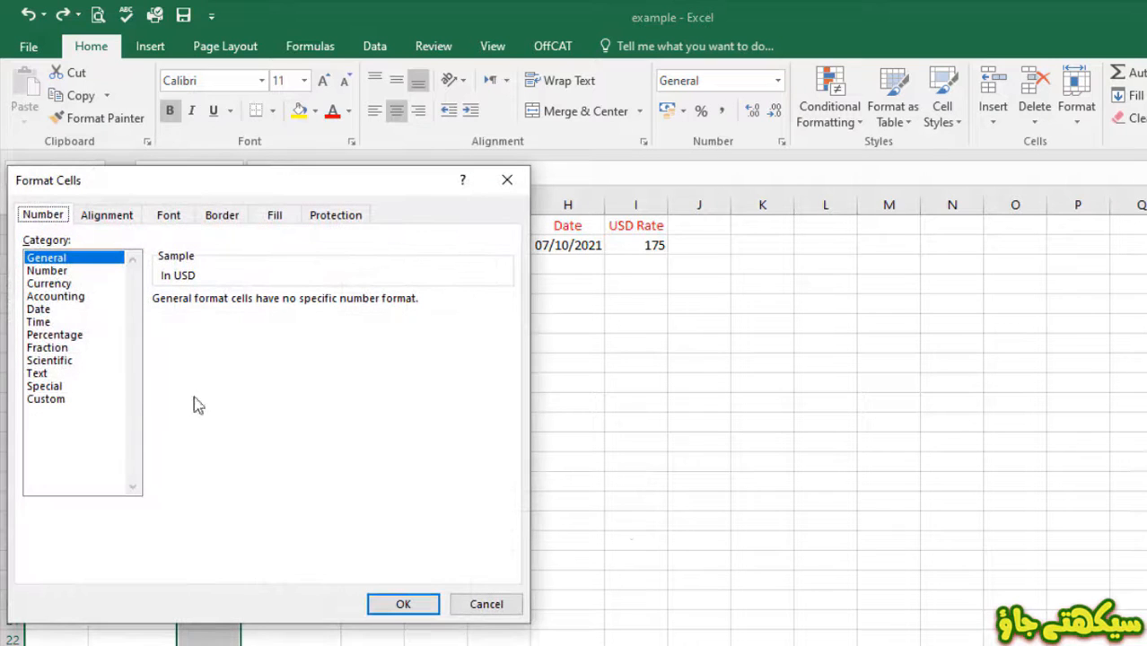
click(48, 285)
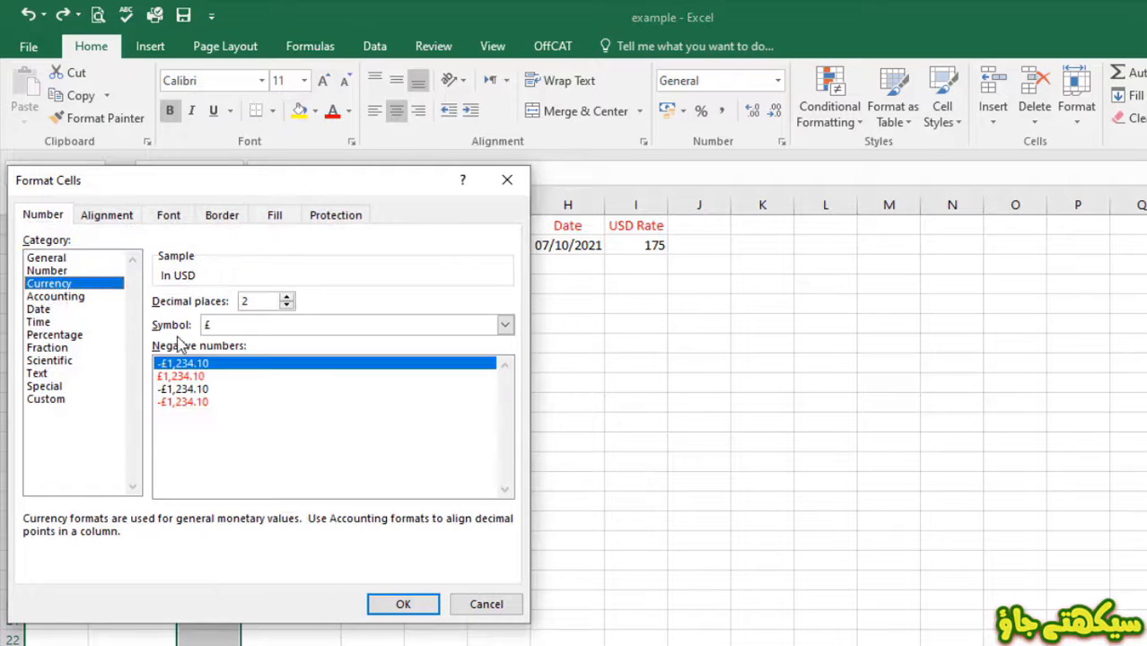
click(507, 328)
click(338, 382)
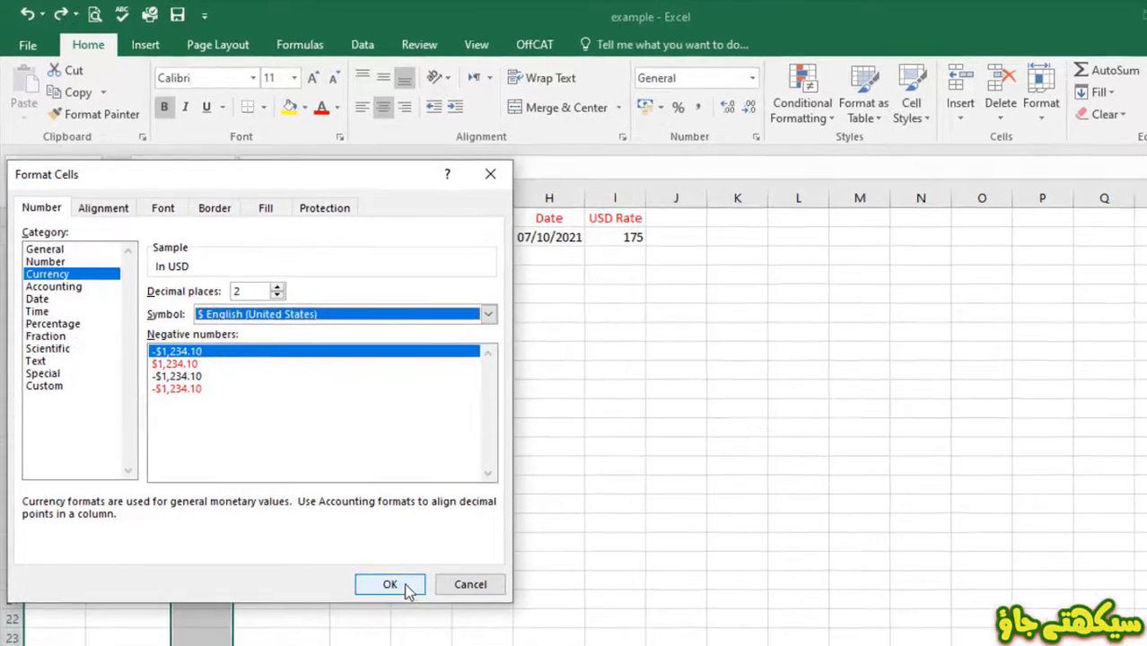
click(403, 604)
click(291, 297)
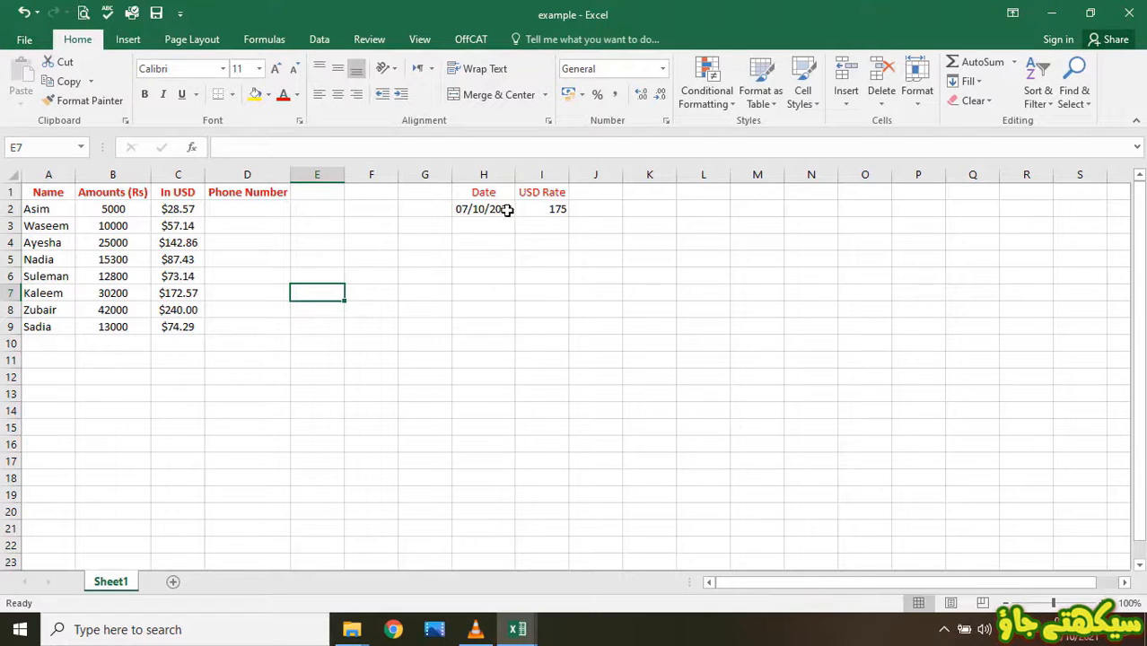
click(474, 208)
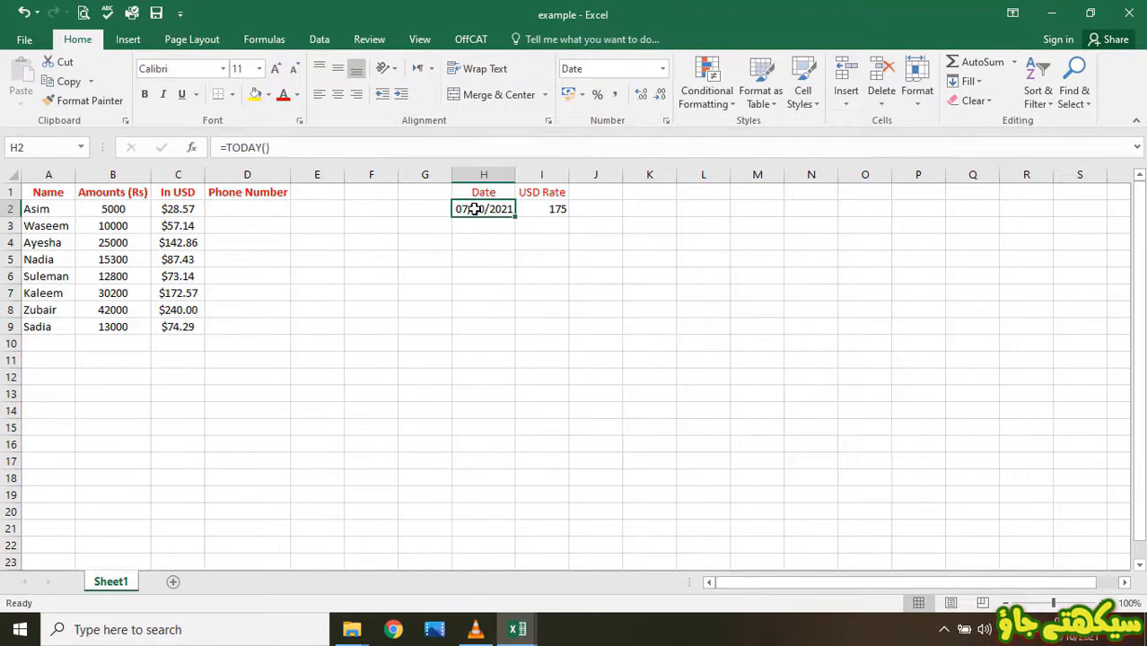
- Give H2 the long date style showing 07 October 2021, then type a phone number in D2
right_click(505, 209)
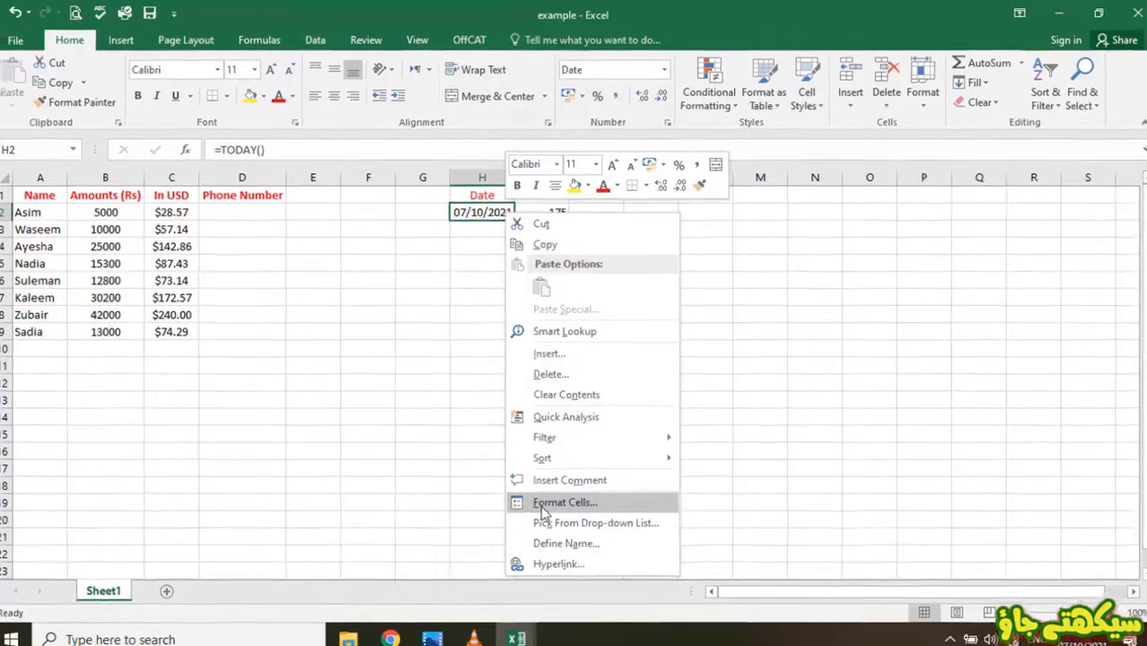
click(551, 492)
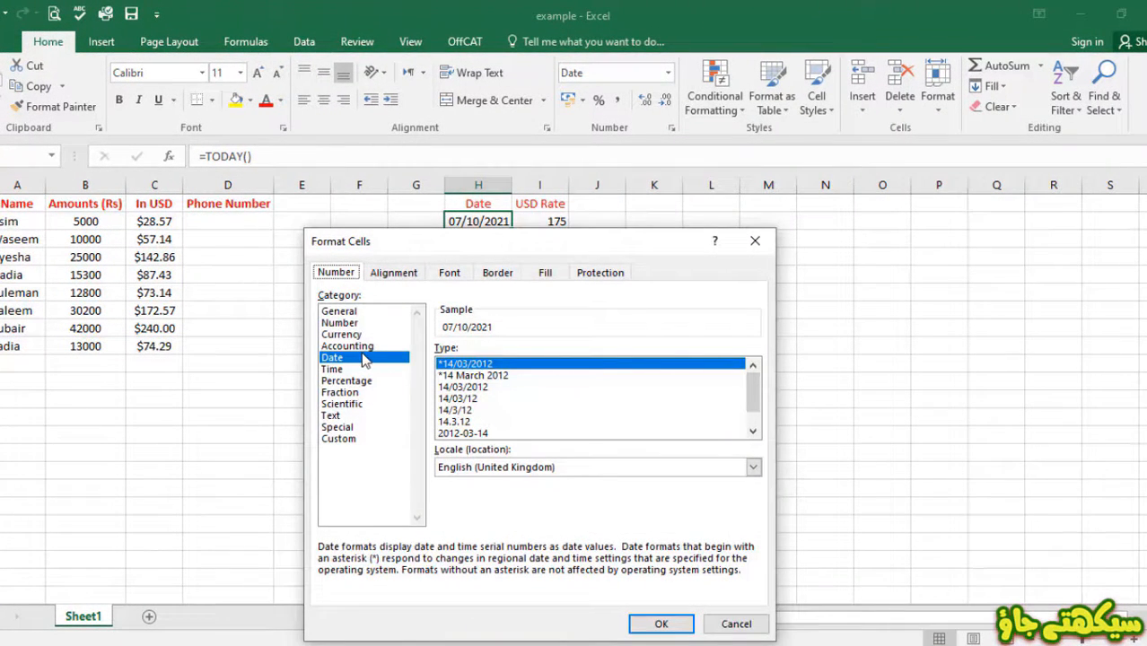
click(475, 376)
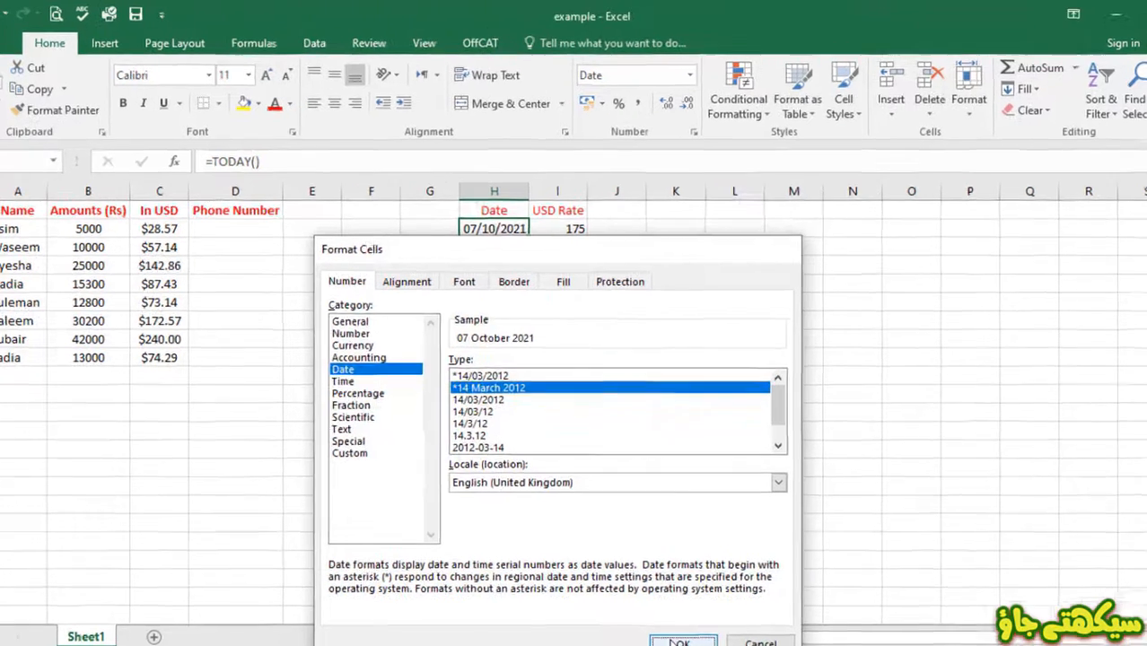
click(680, 643)
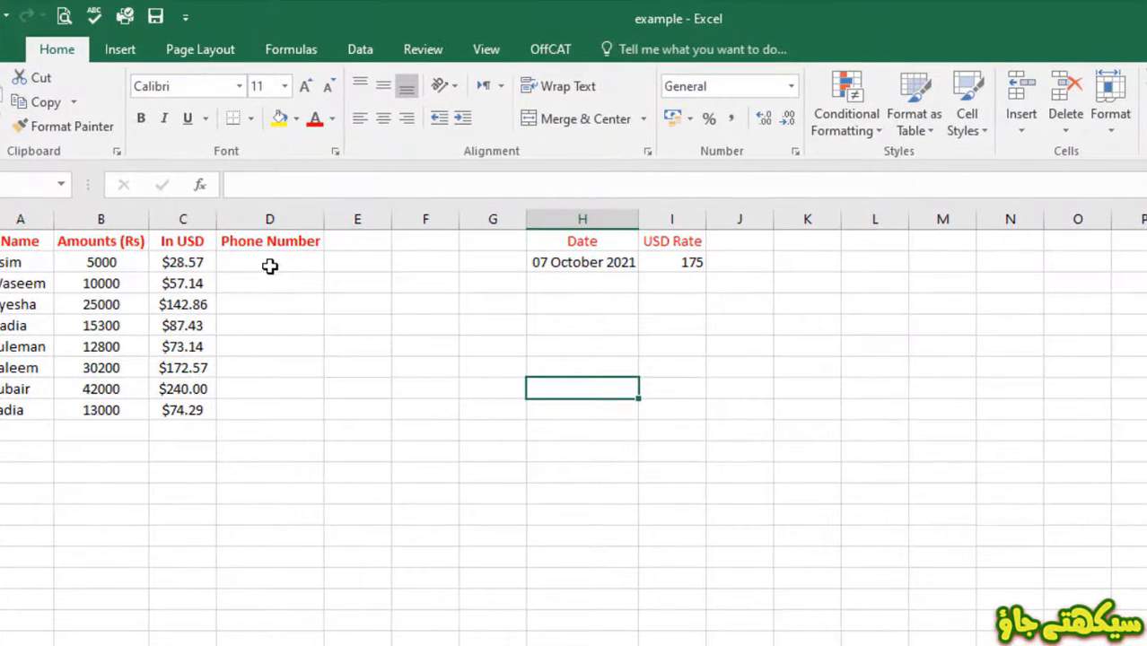
click(235, 228)
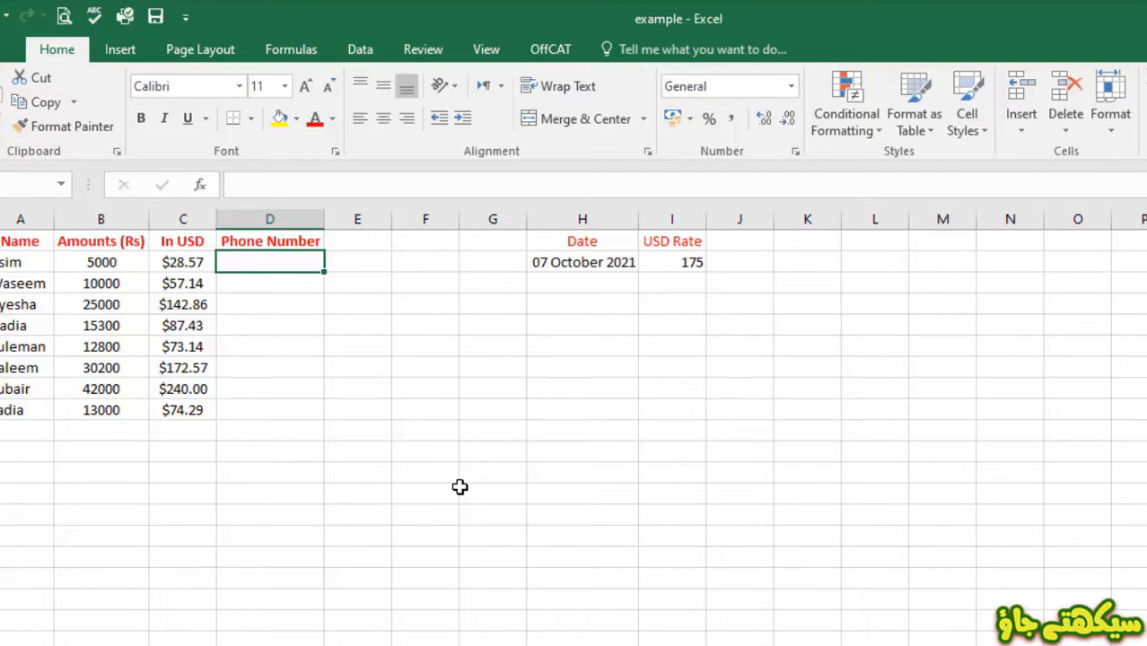
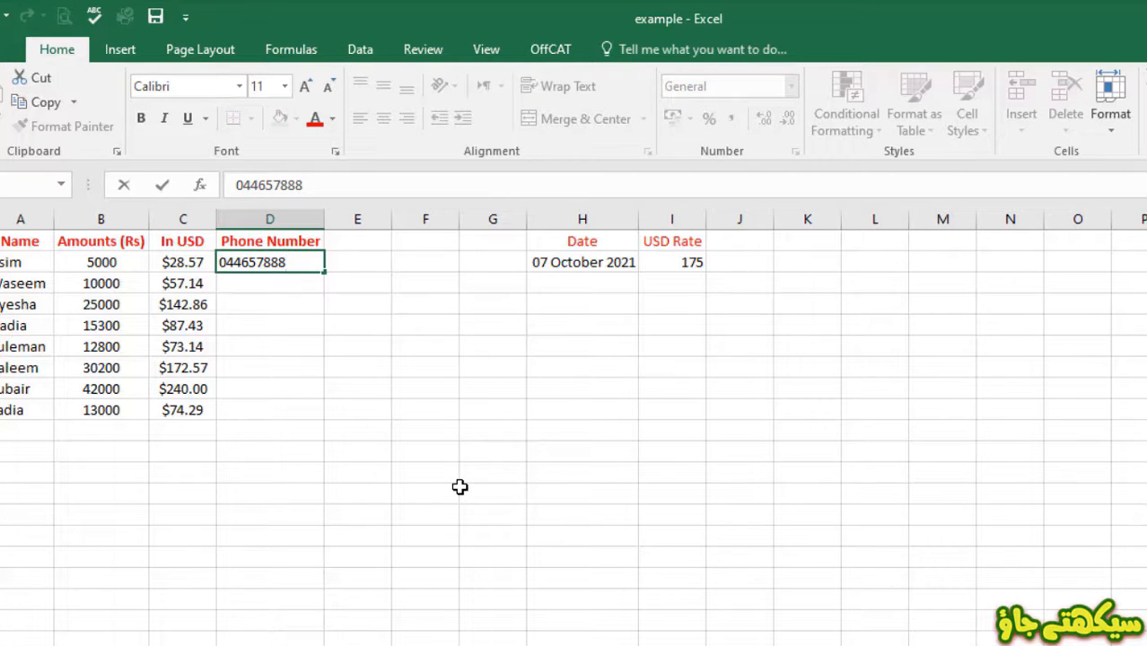
- Enter sample phone numbers into D2 through D4 of the Phone Number column
key(Return)
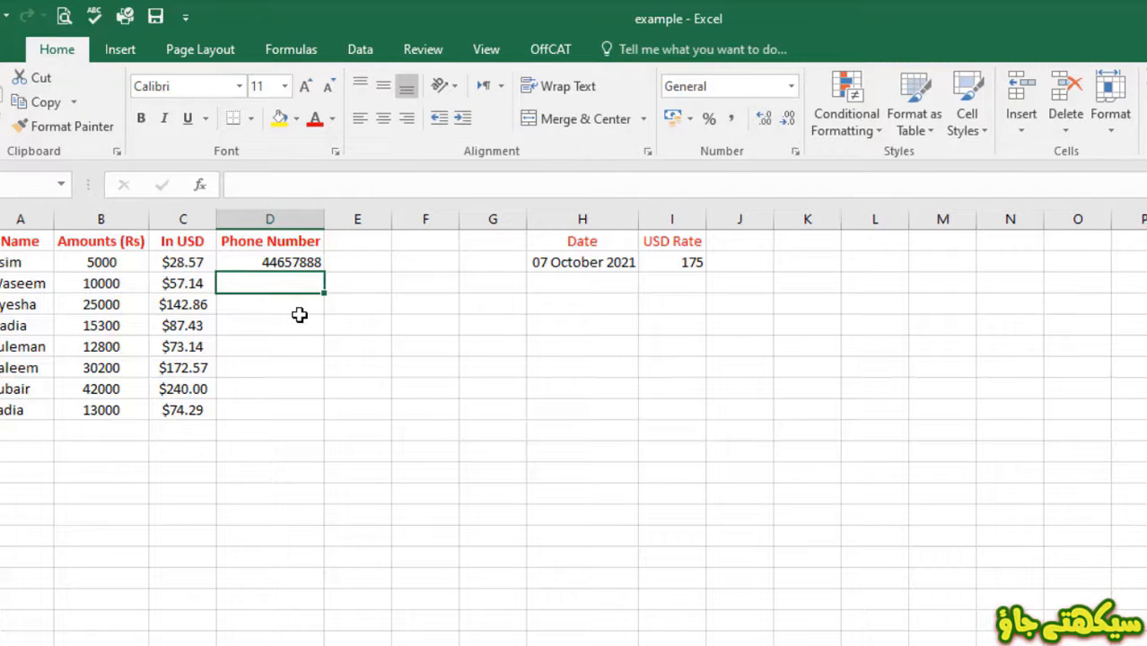
text(434343434)
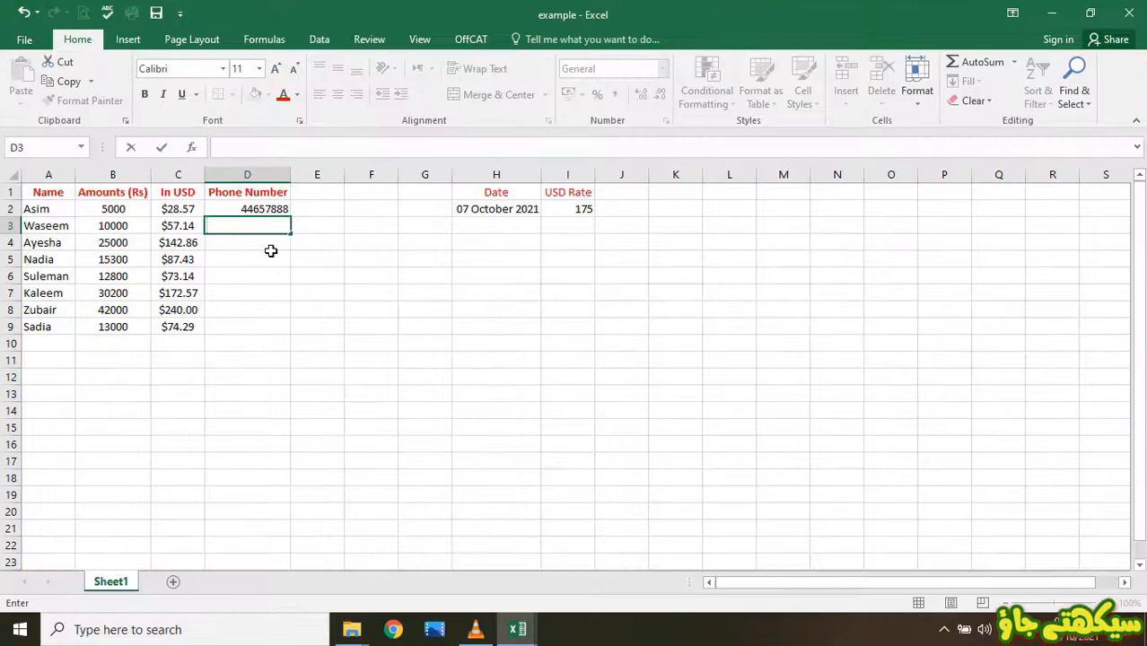
key(Return)
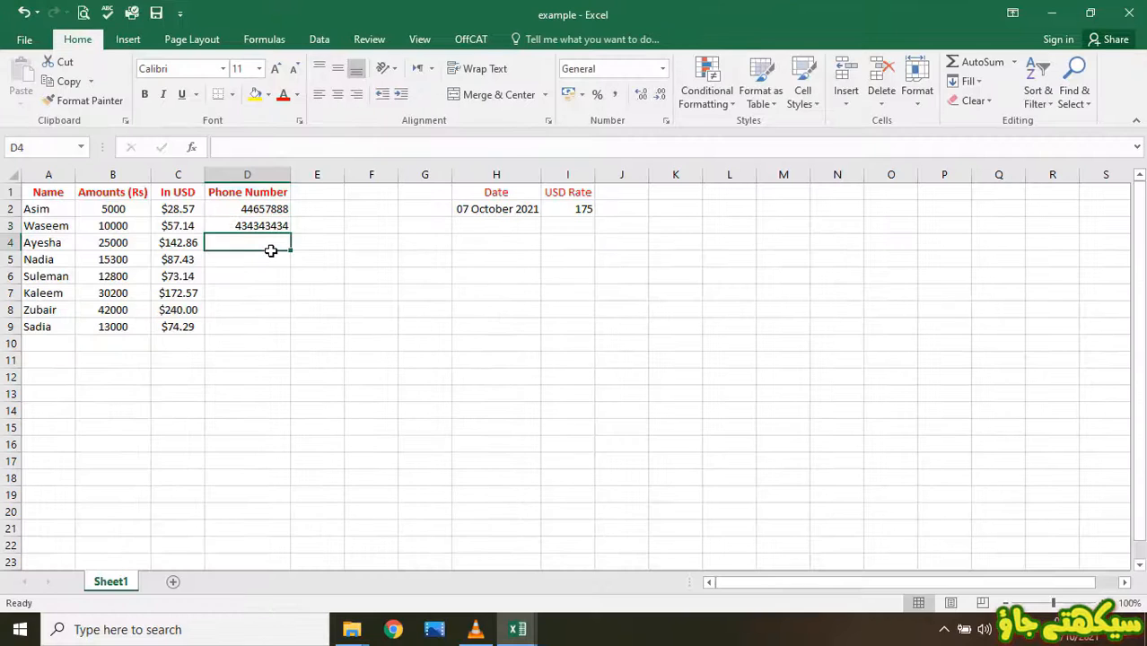
text(43434343)
key(Return)
click(258, 174)
- Format the Phone Number column D as Text
right_click(270, 176)
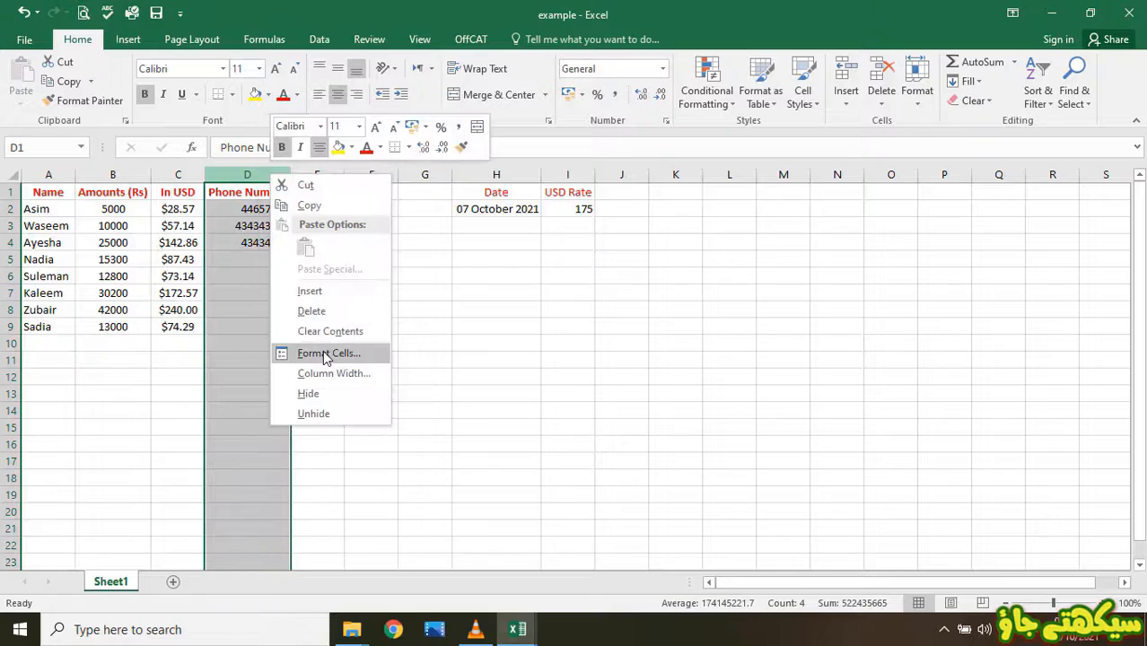
click(325, 355)
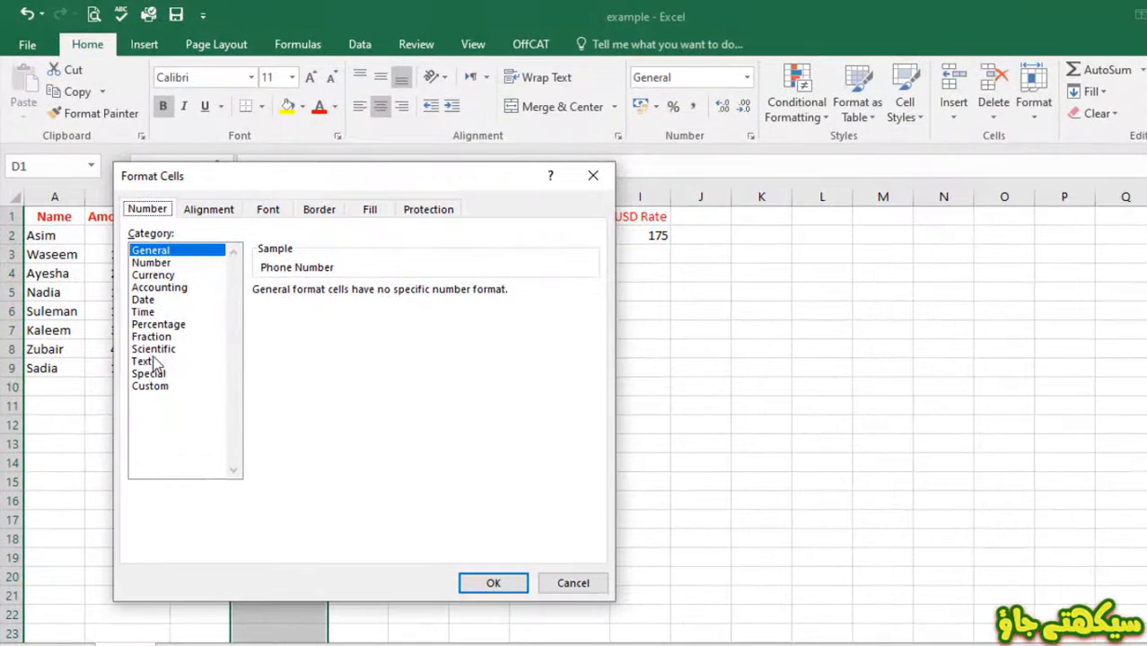
click(153, 362)
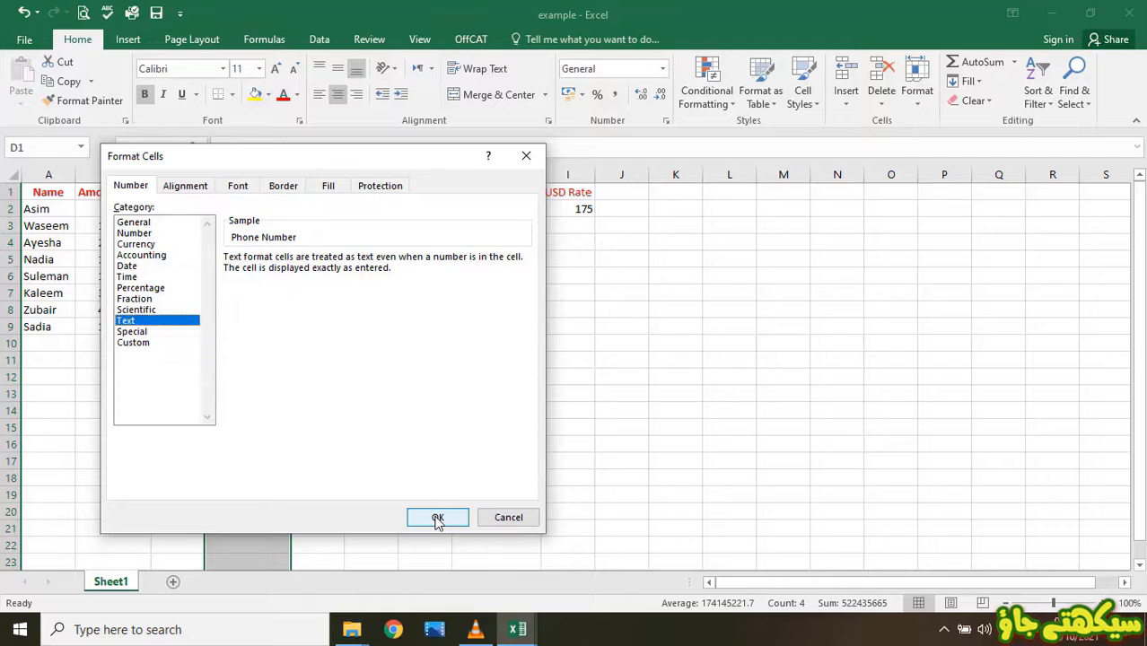
click(437, 519)
click(254, 307)
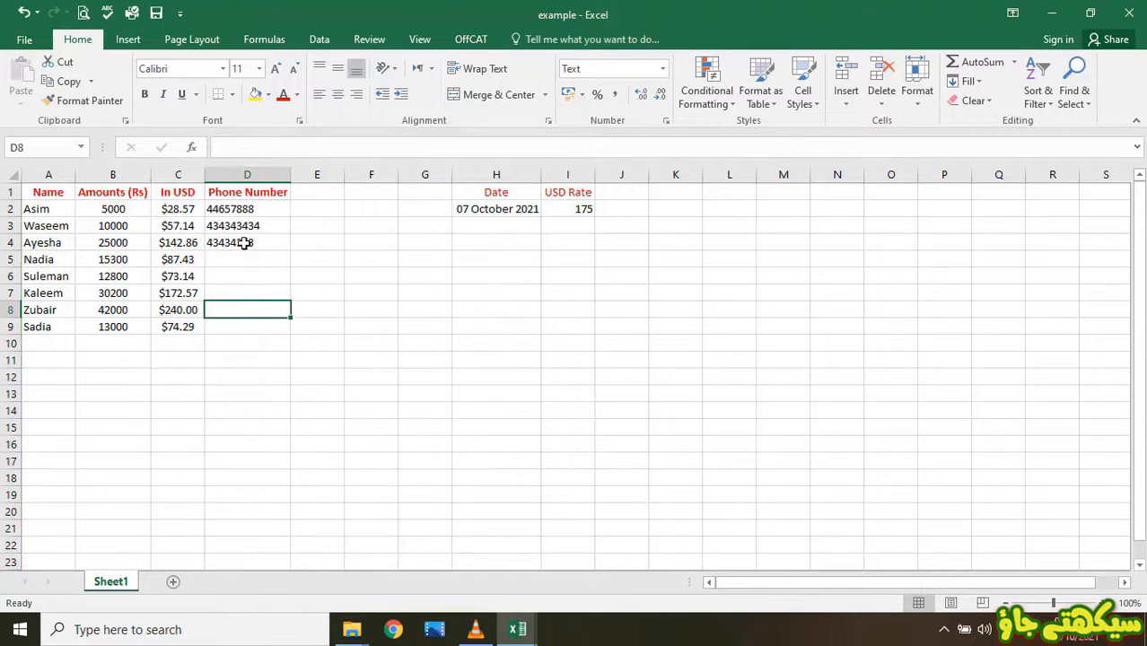
- Retype D2's phone number so it keeps its leading zero
click(231, 208)
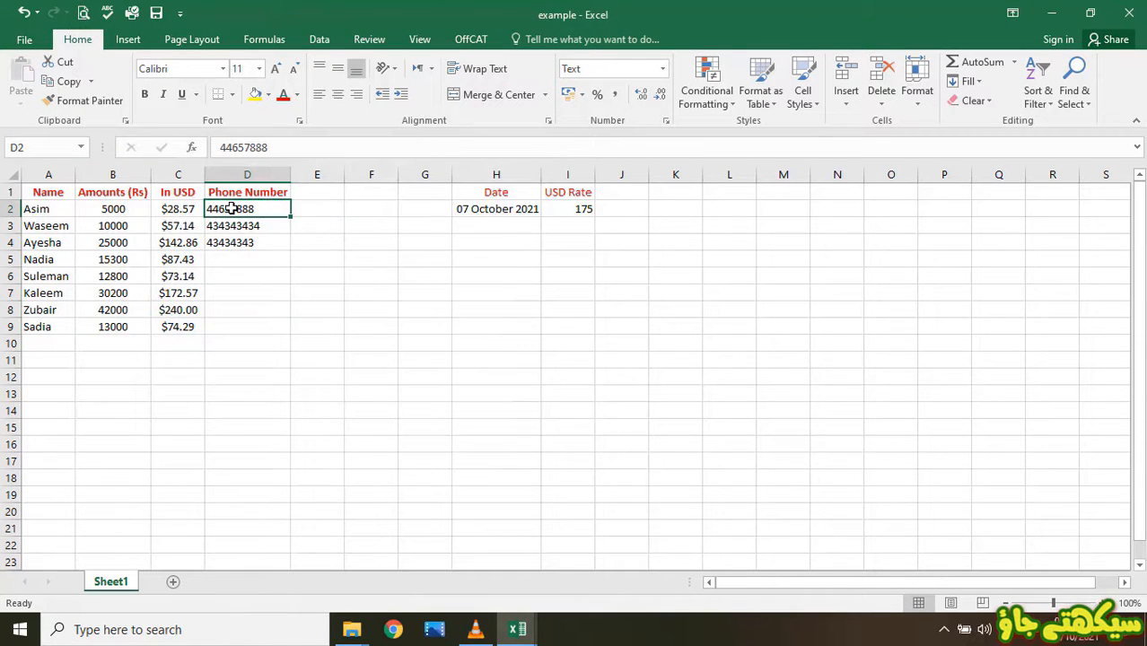
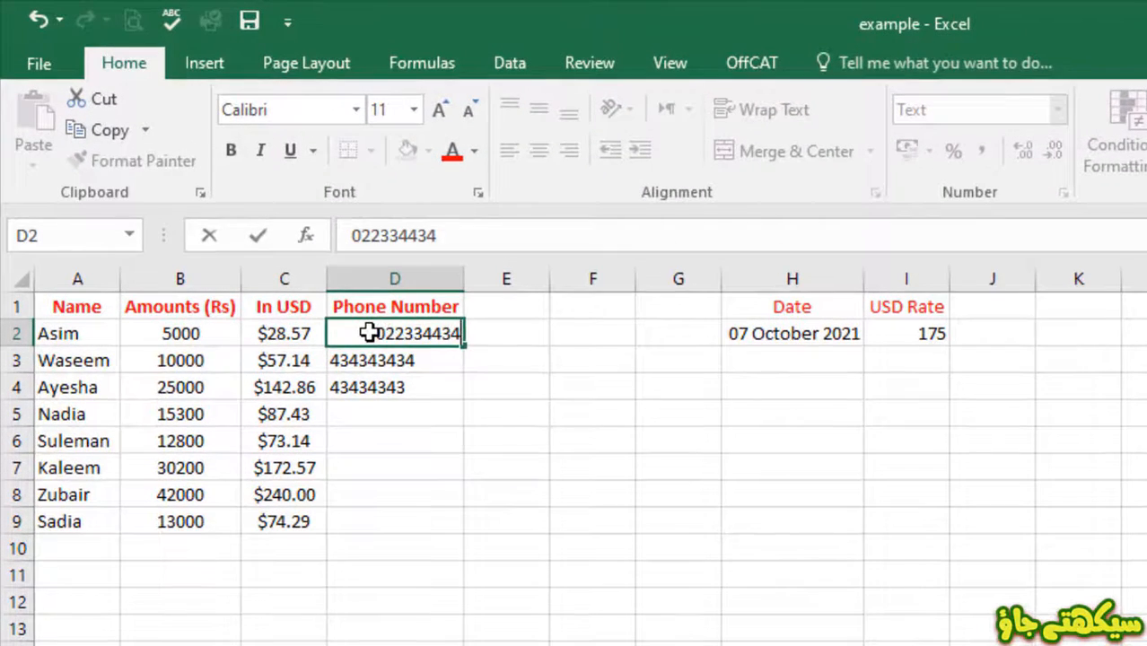
key(Return)
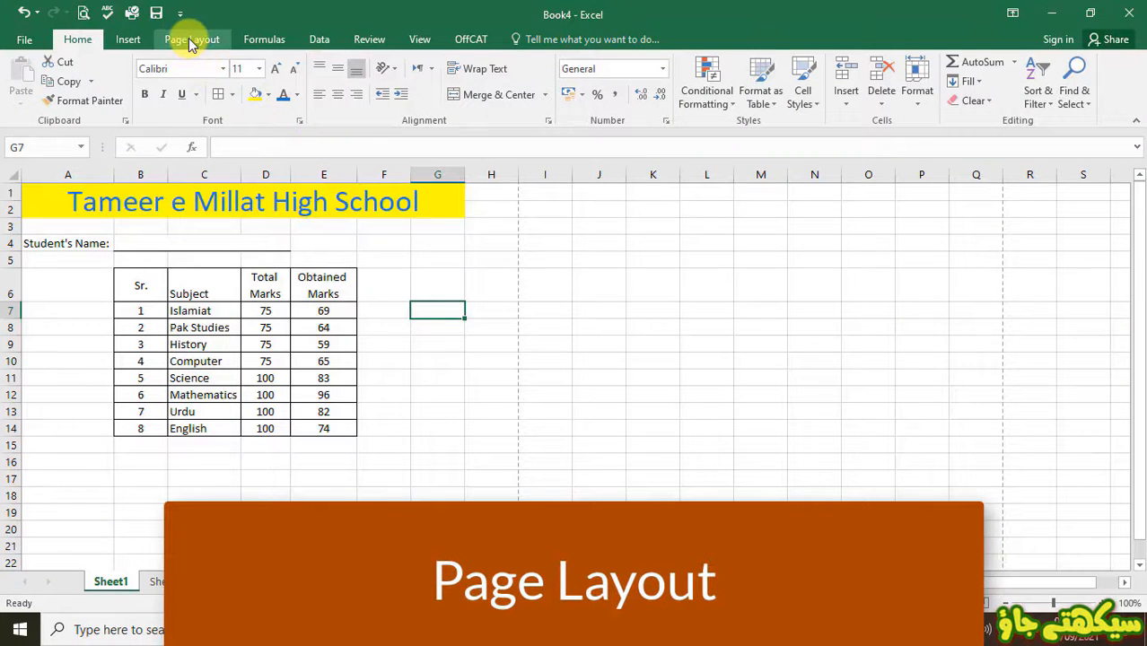
- Switch the page to Landscape orientation and verify it in Print Preview
click(191, 42)
click(185, 102)
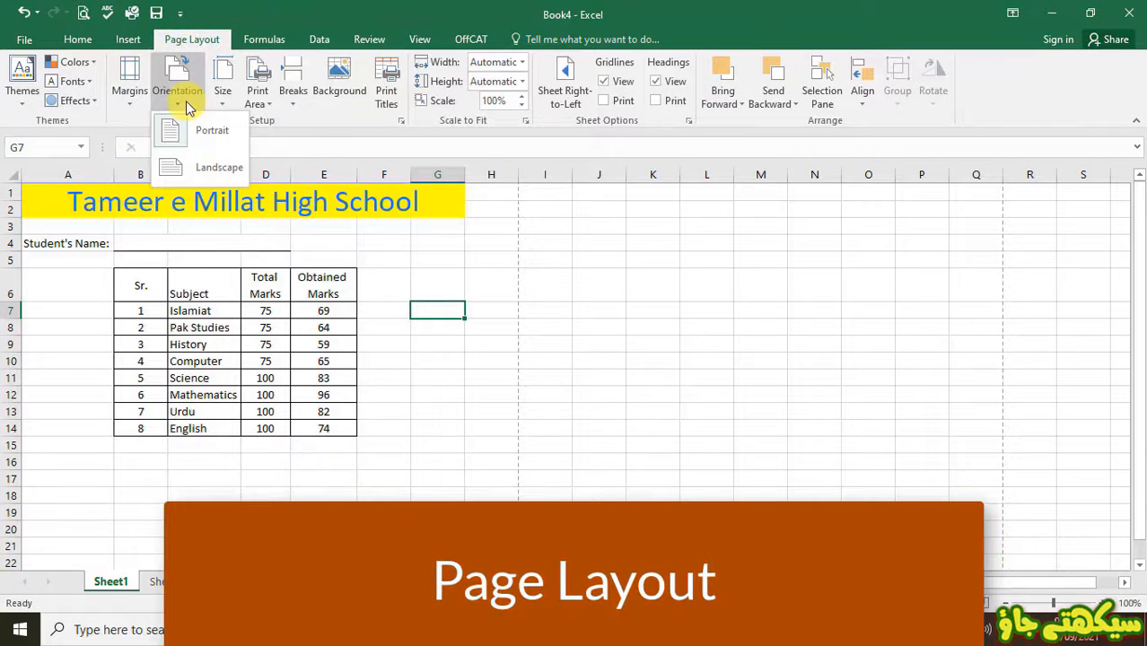
click(177, 170)
click(82, 13)
key(Escape)
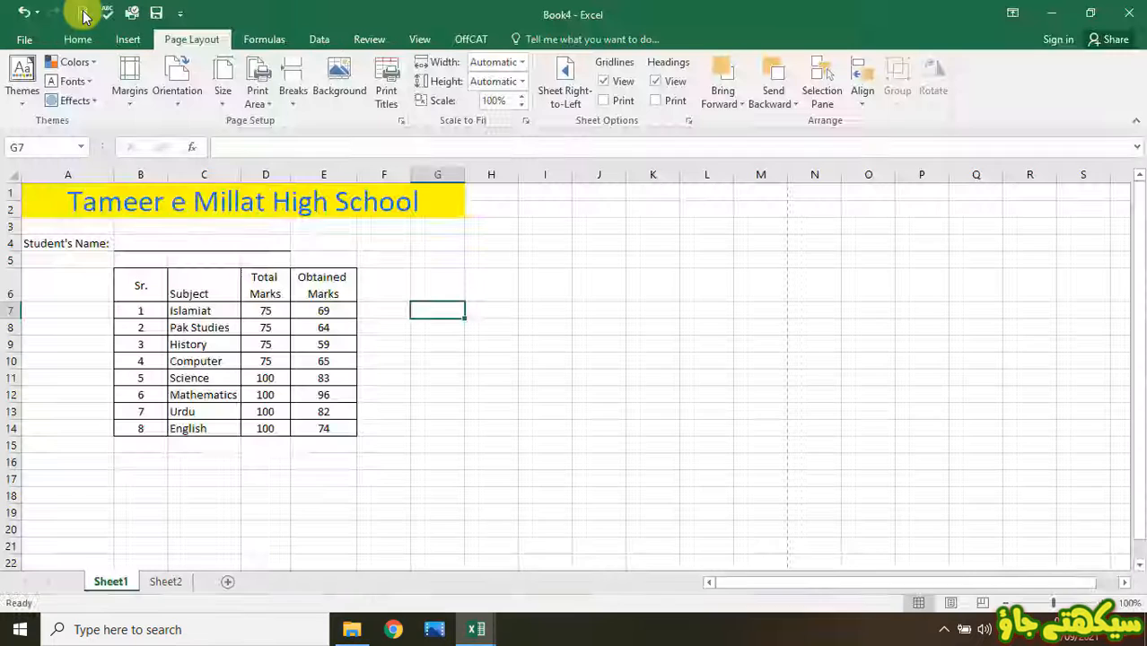
click(226, 114)
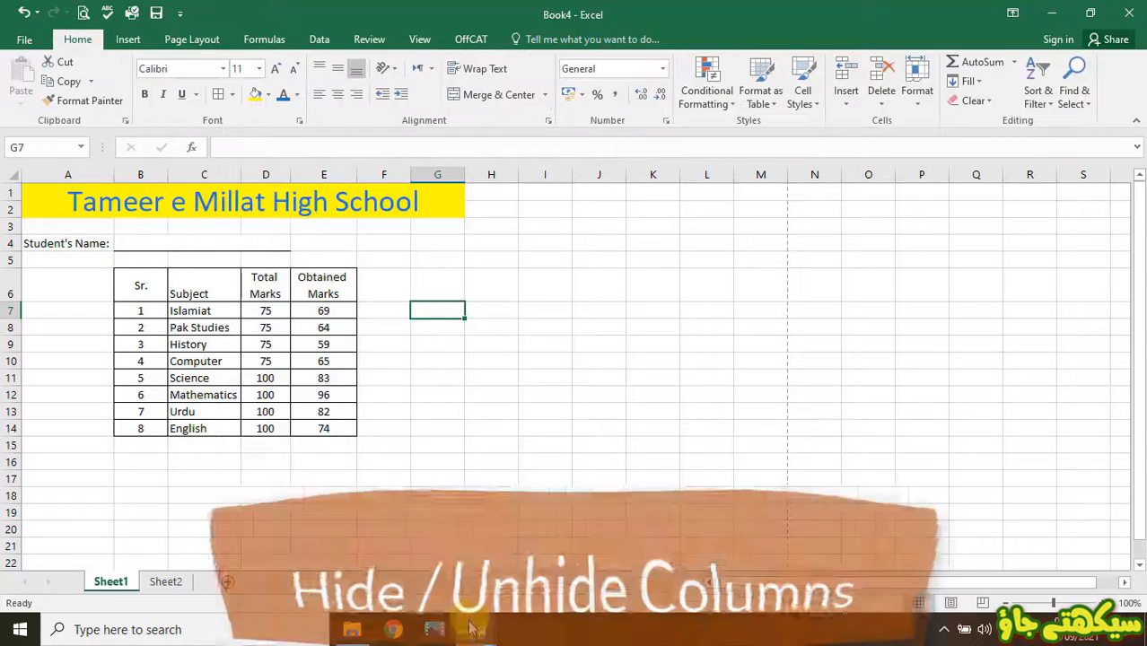
- In the Jhelum workbook, hide the Cnic count column (E) and check the print preview
mouse_move(475, 629)
click(659, 521)
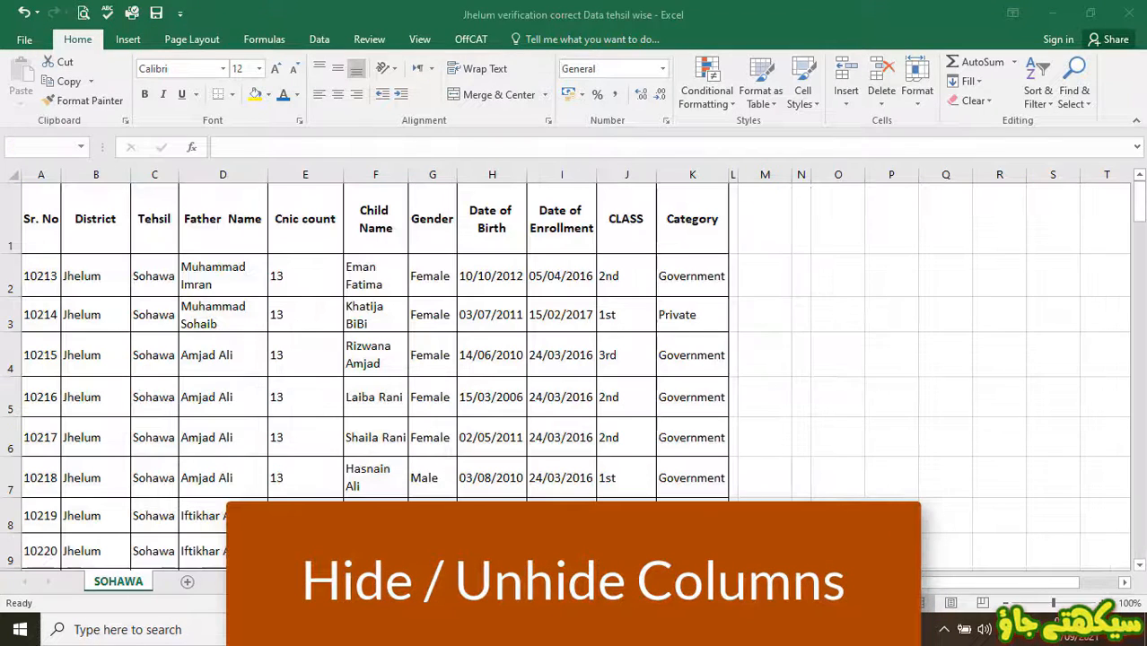
right_click(287, 175)
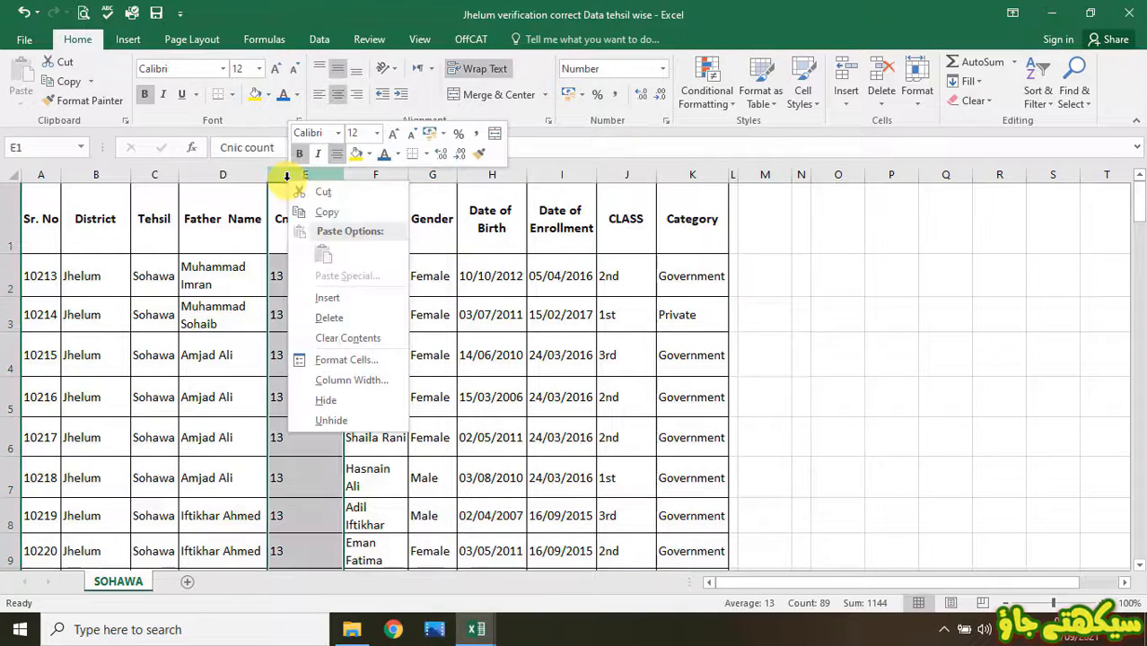
click(325, 400)
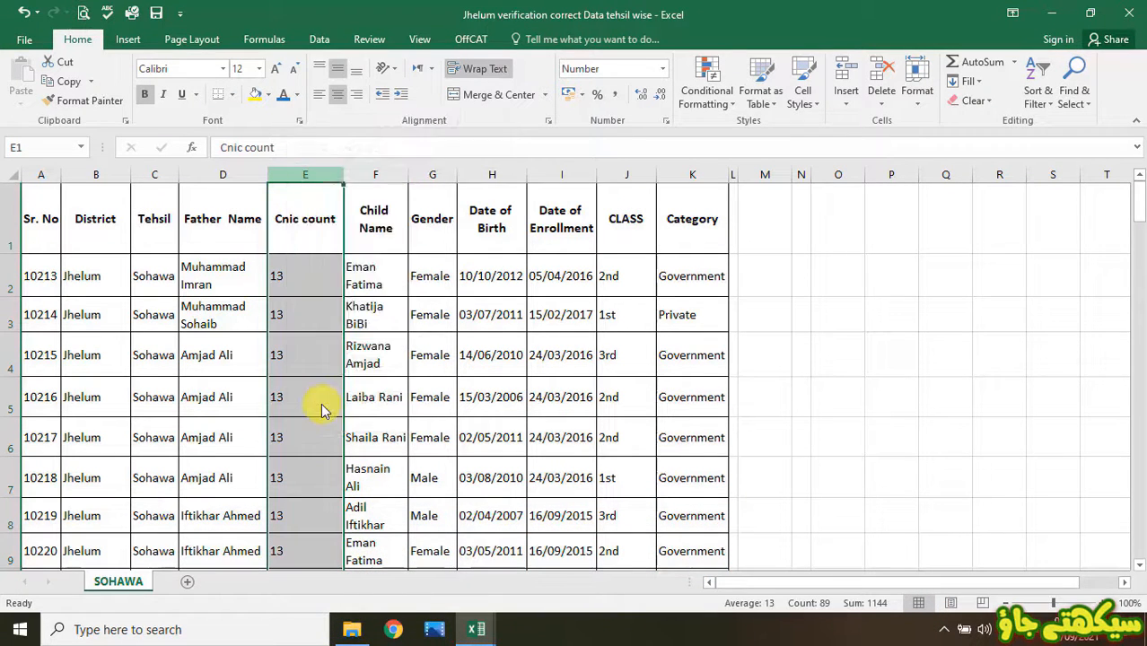
click(83, 12)
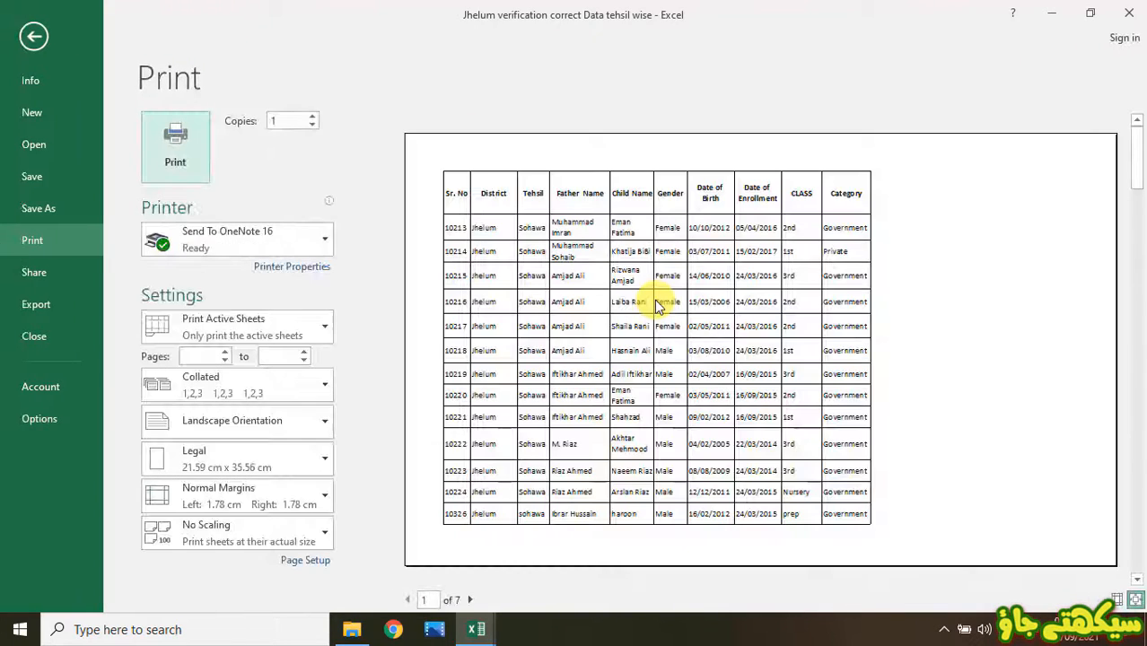
key(Escape)
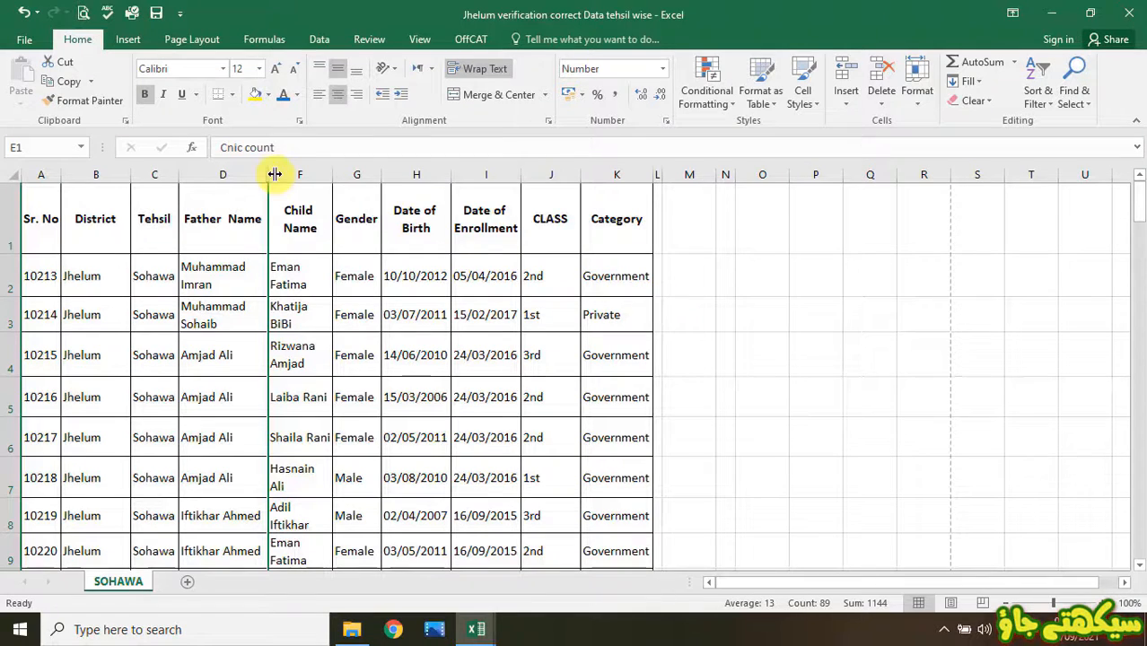
- Select the whole sheet and unhide the Cnic count column
click(11, 174)
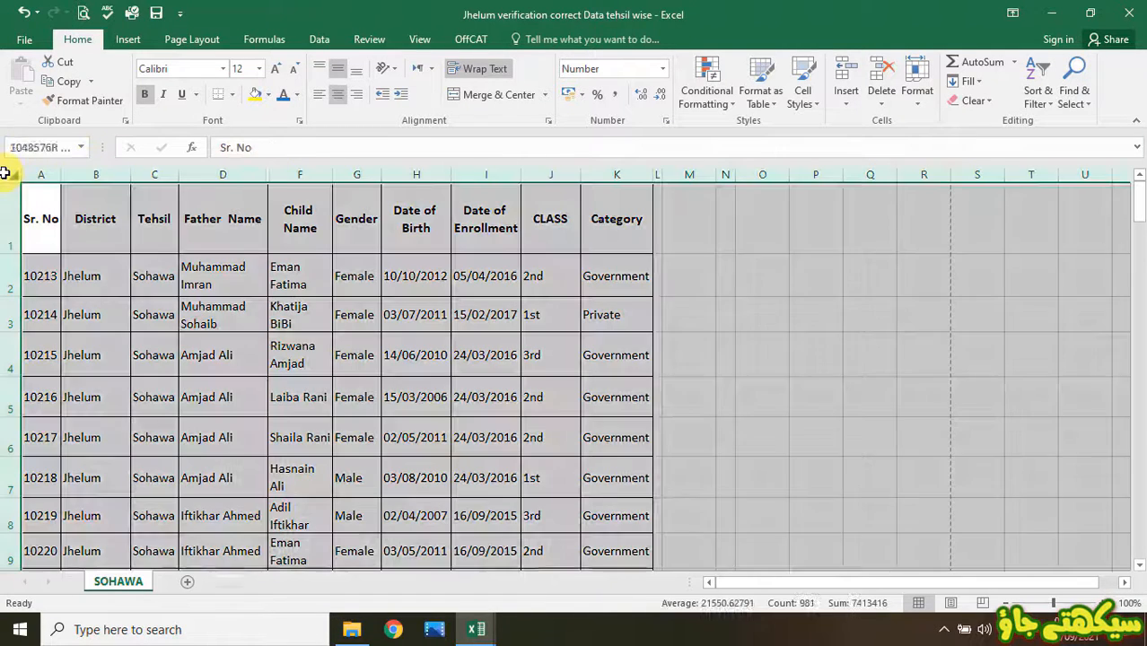
right_click(114, 172)
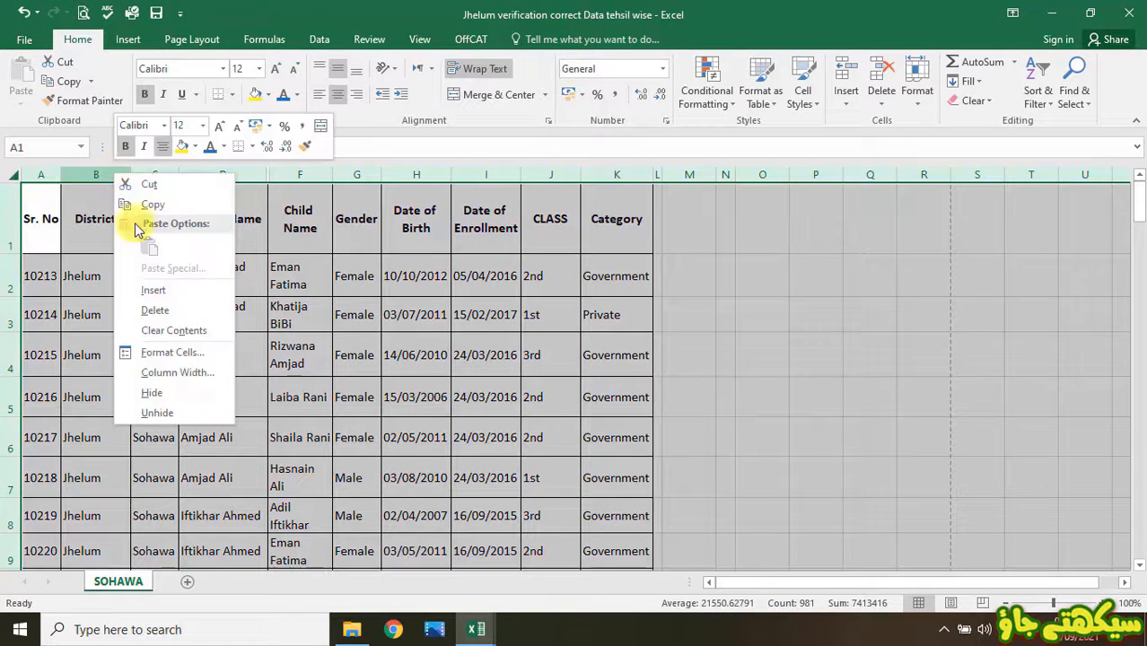
click(146, 412)
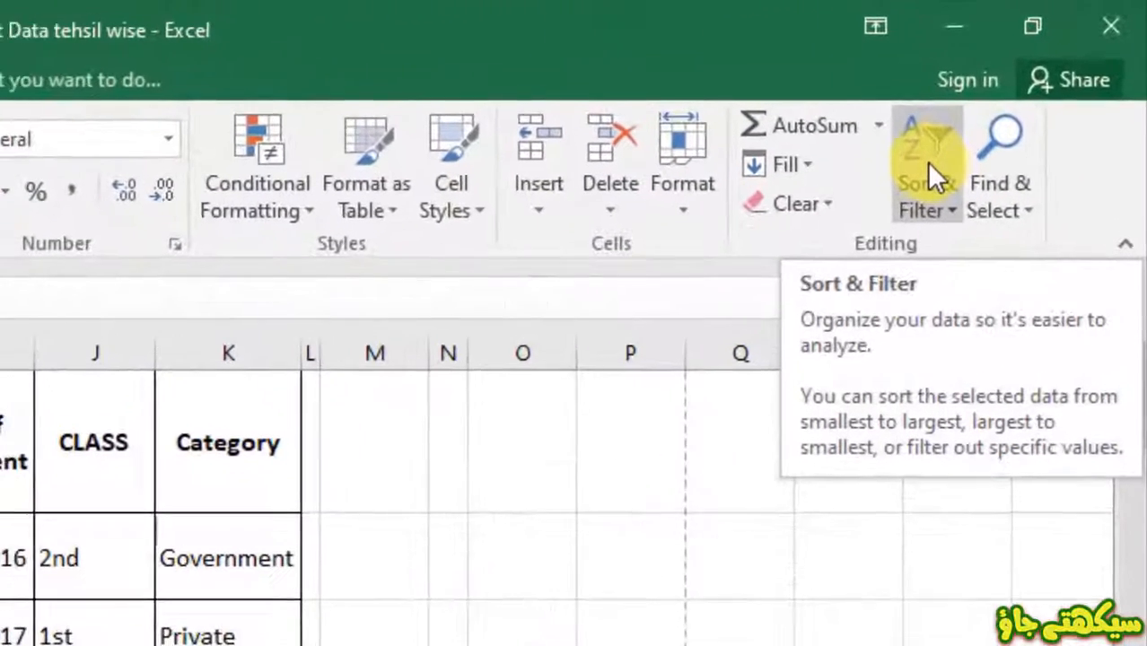
- Turn on AutoFilter for header row 1 through Sort & Filter
click(1040, 87)
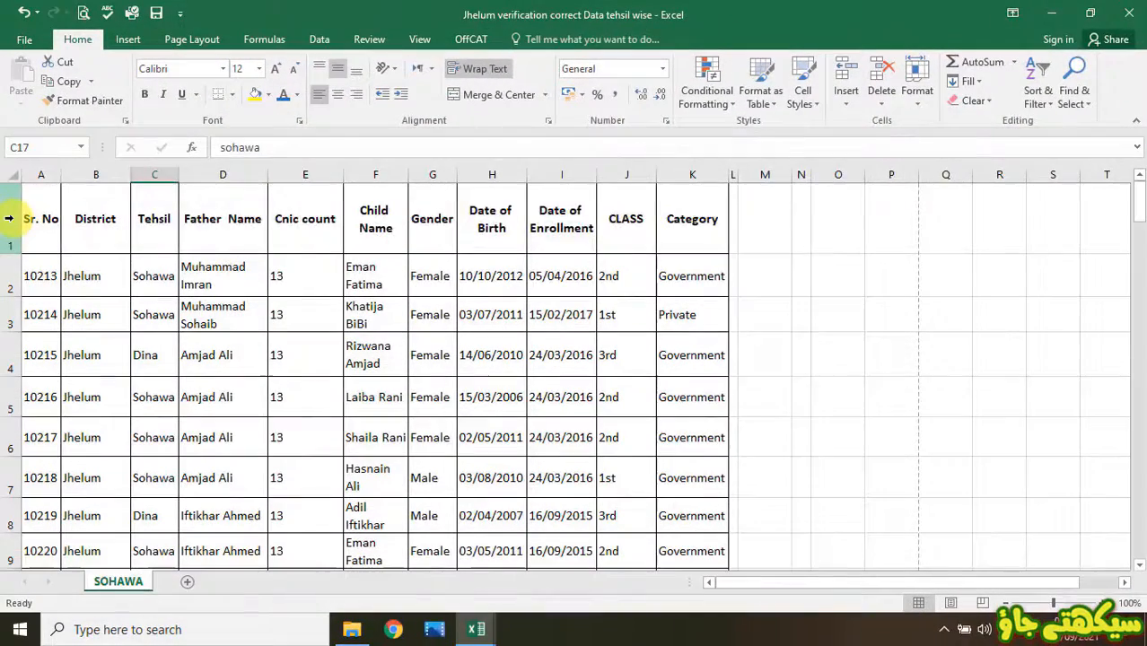
click(8, 218)
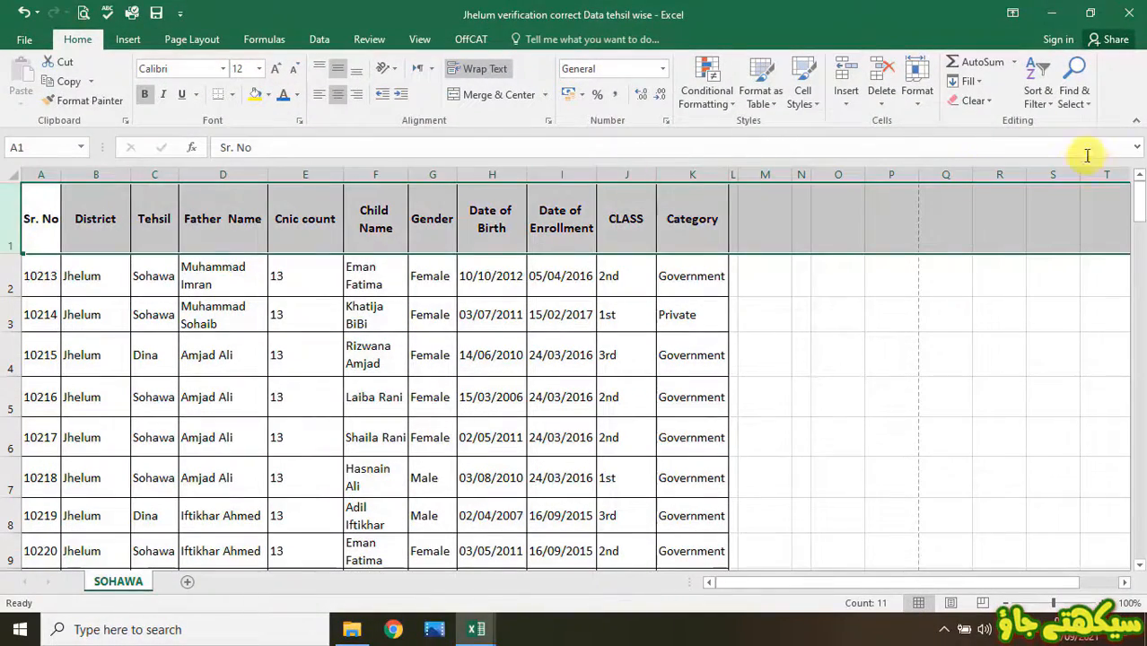
click(1048, 99)
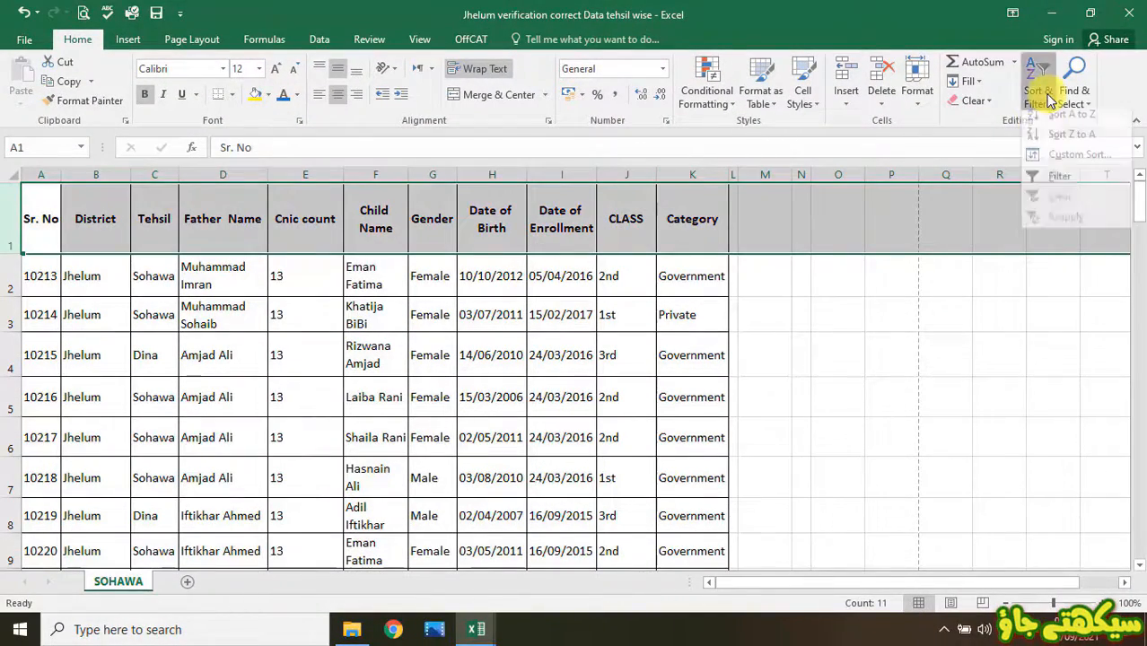
click(1030, 177)
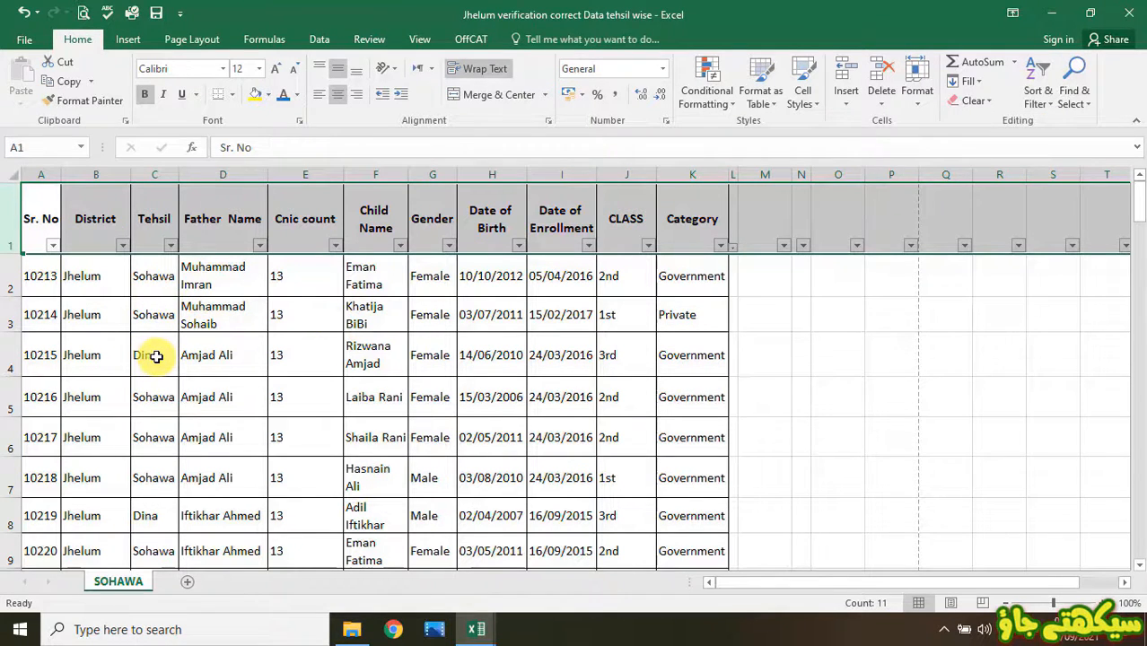
click(225, 307)
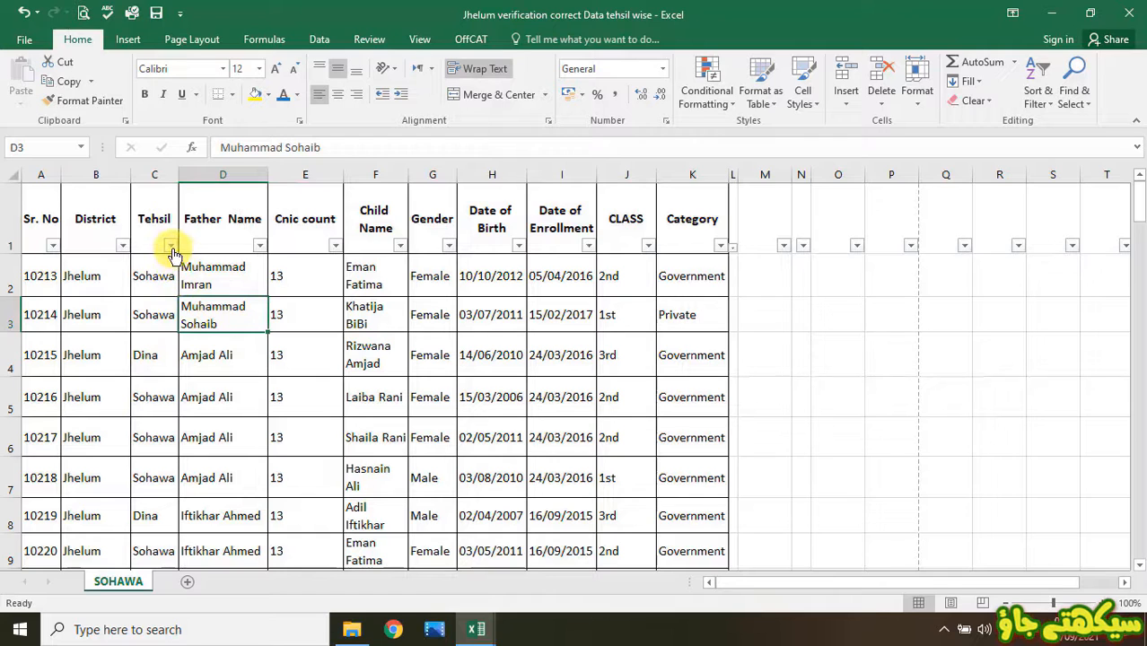
- Filter the Tehsil column to show only Dina rows
click(170, 246)
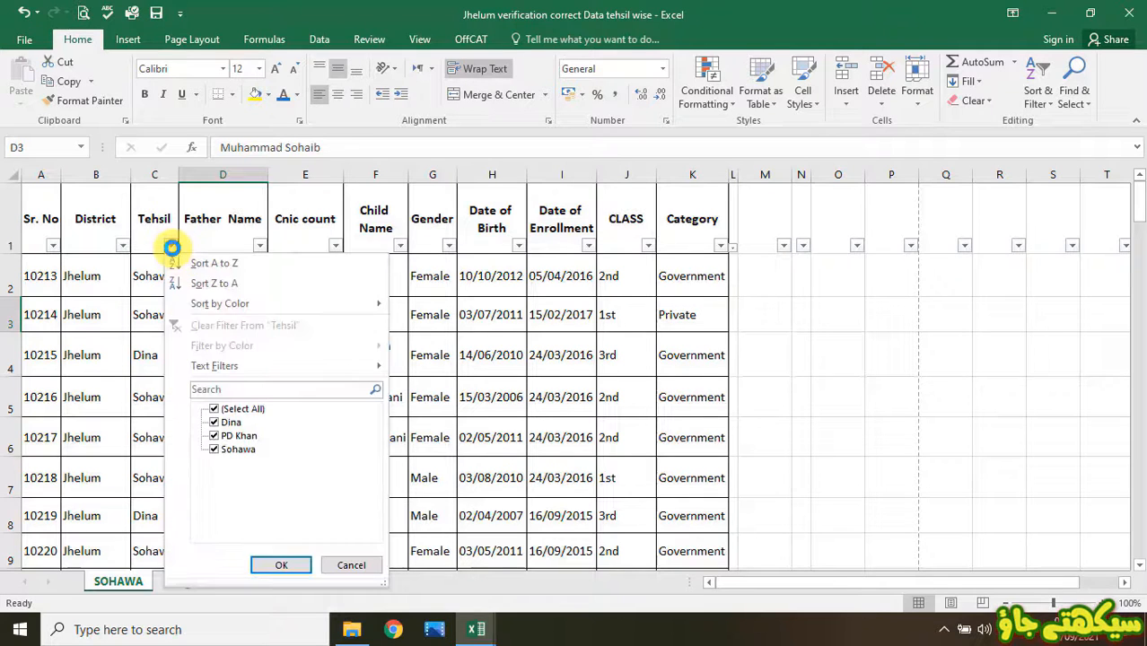
click(232, 410)
click(217, 422)
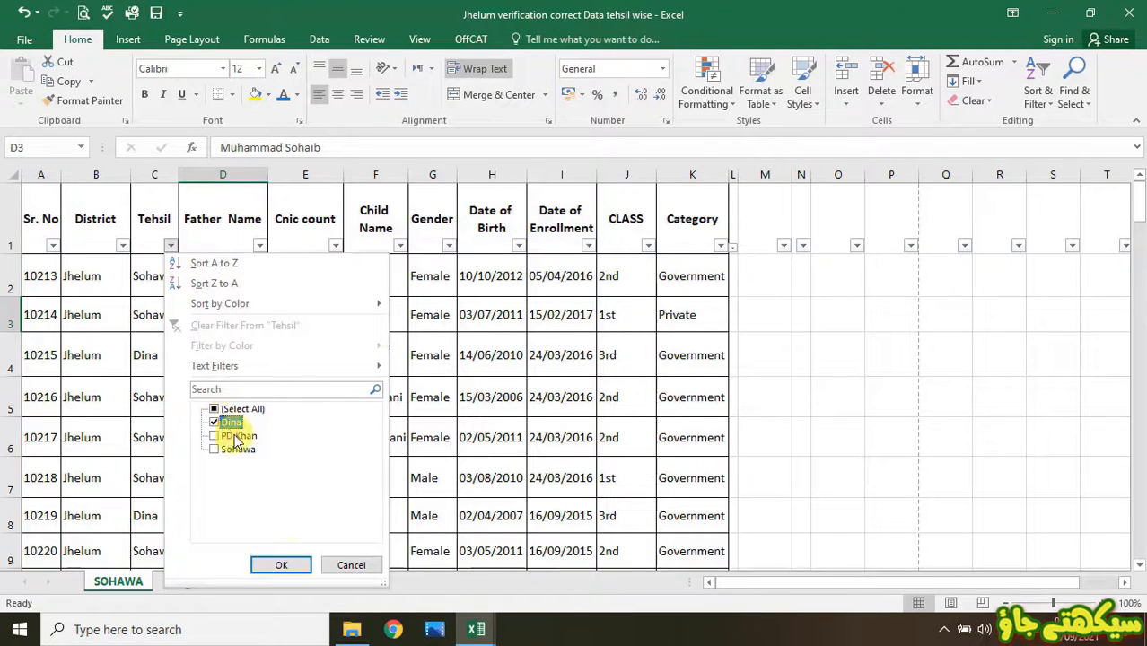
click(288, 566)
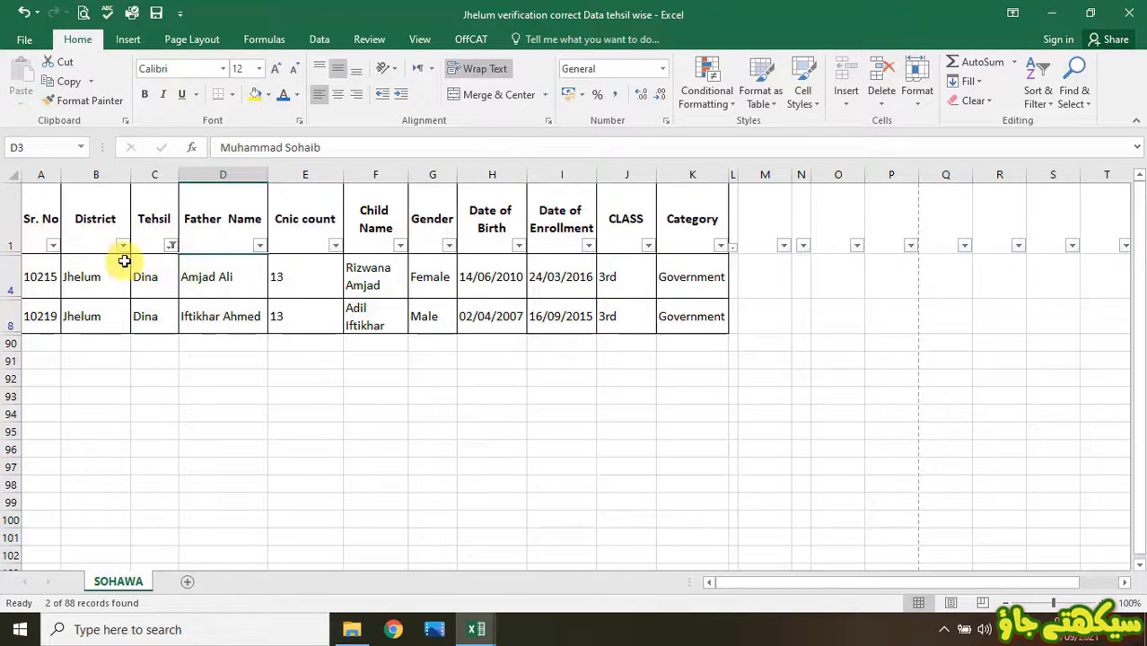
- Re-tick Select All in the Tehsil filter to show every row
mouse_move(173, 254)
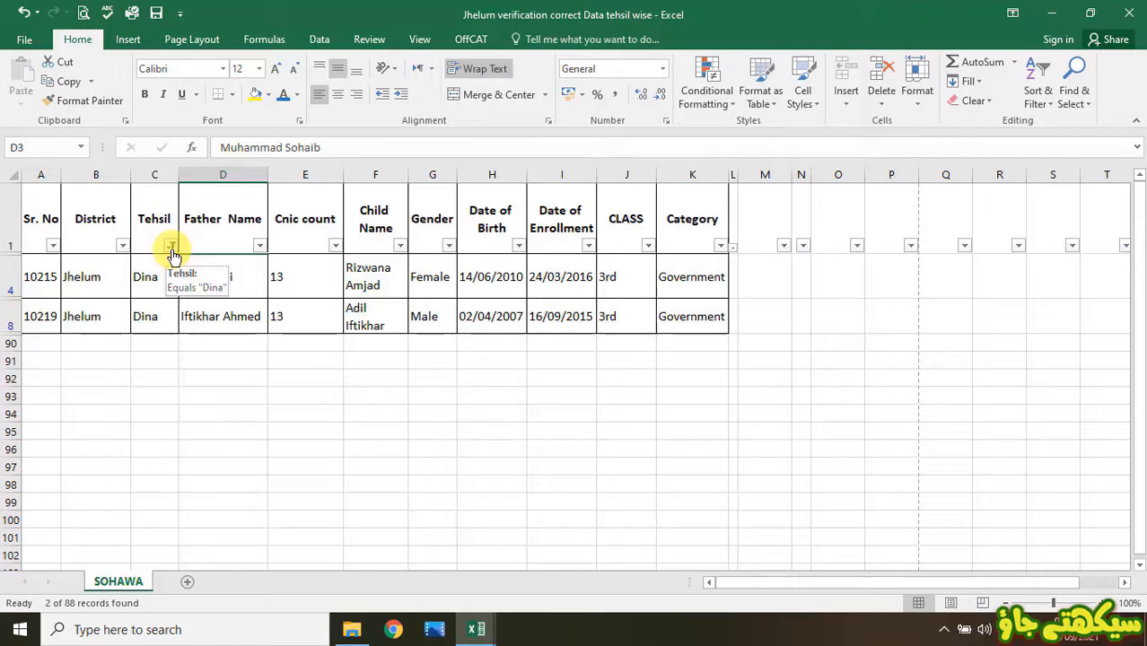
click(170, 245)
click(214, 408)
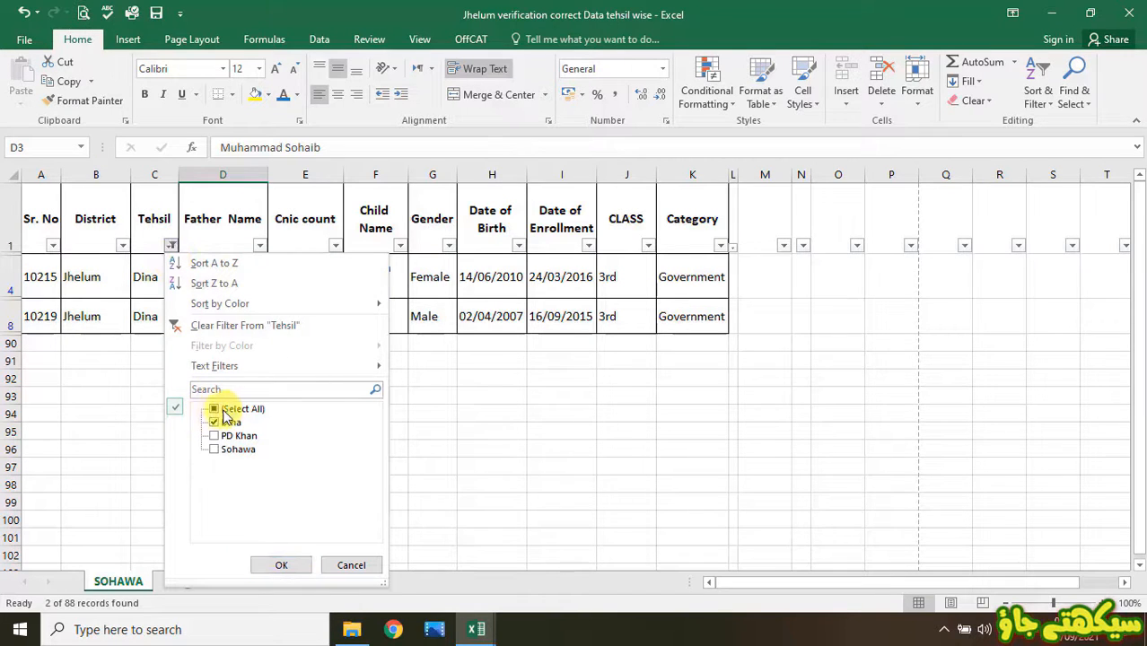
click(298, 565)
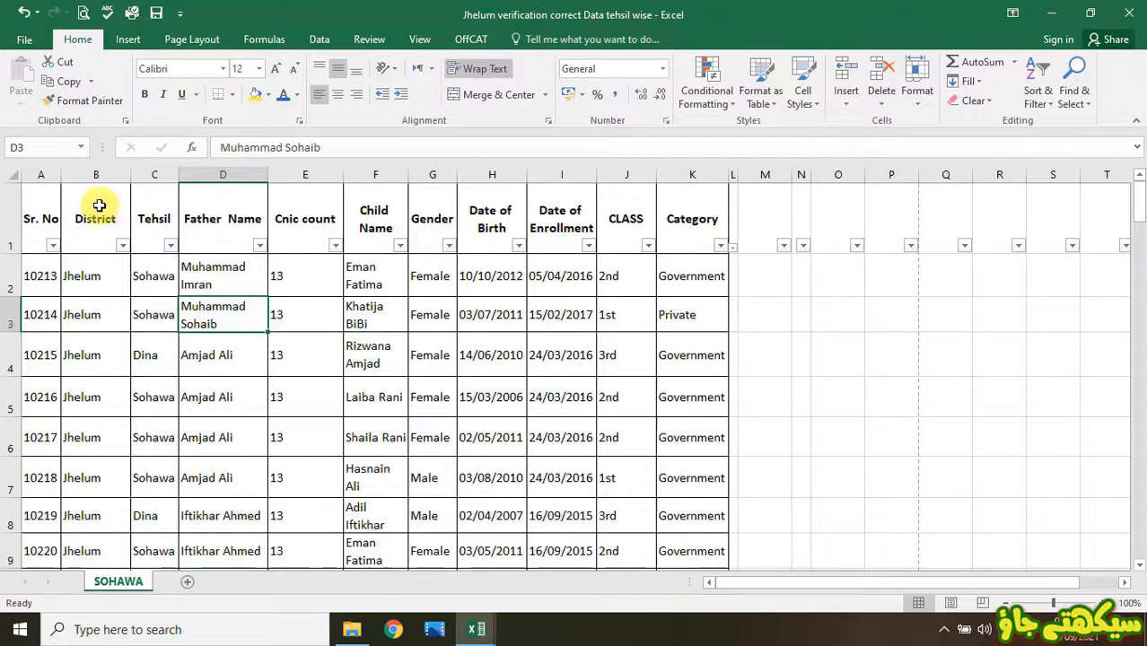
- Switch AutoFilter off for header row 1 on the SOHAWA sheet
click(9, 214)
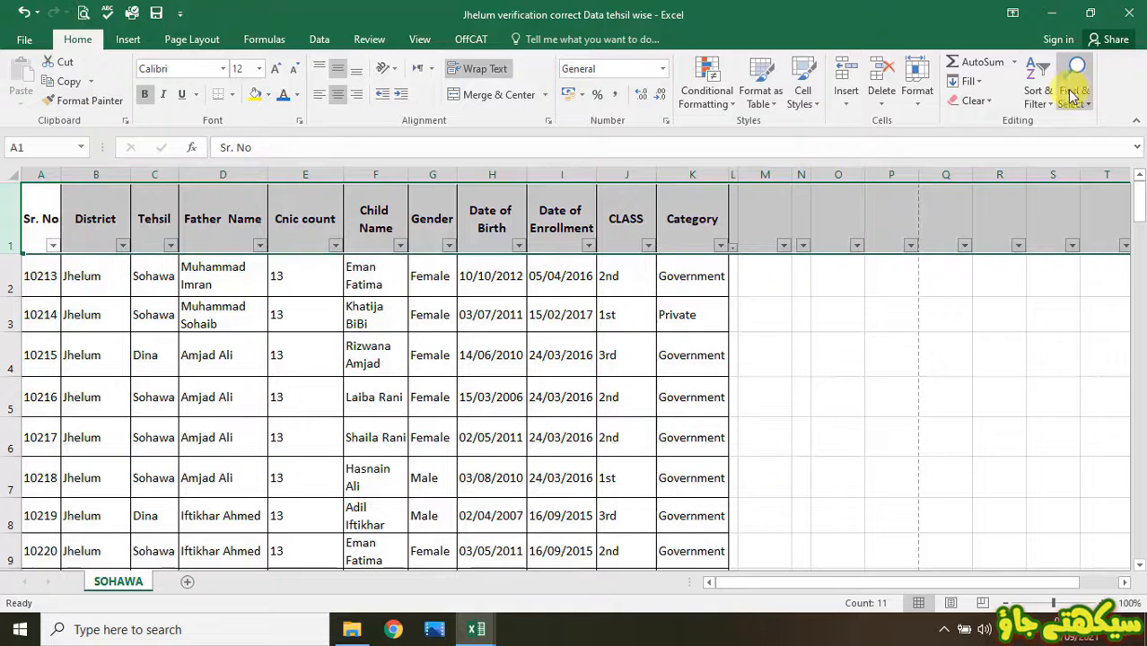
click(1037, 97)
click(1047, 193)
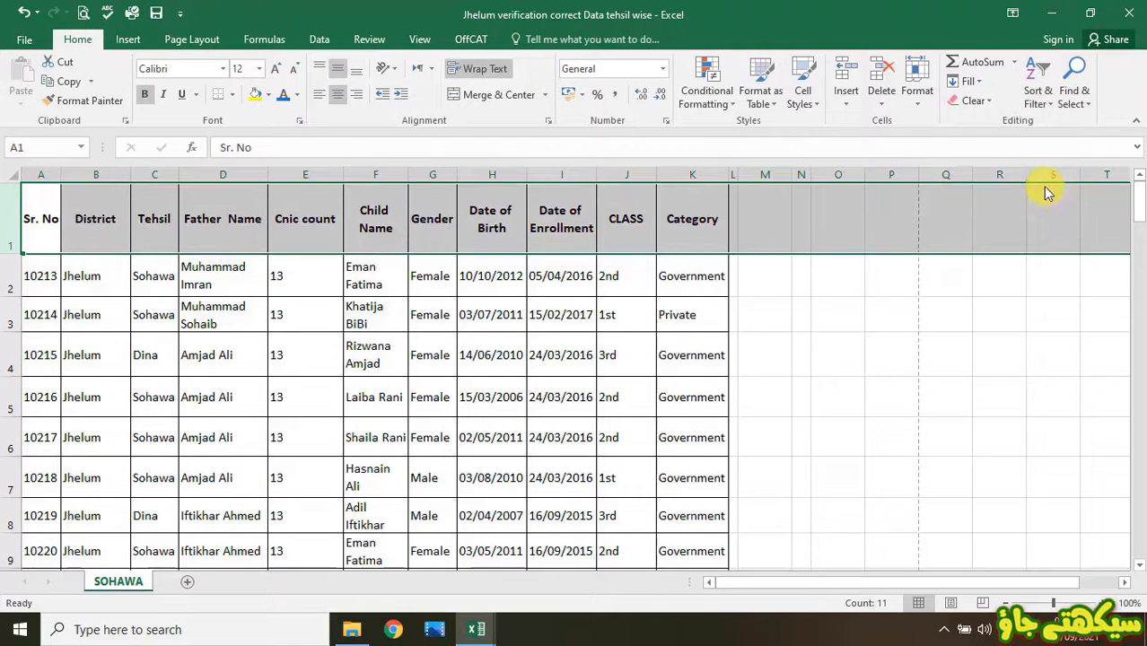
click(633, 381)
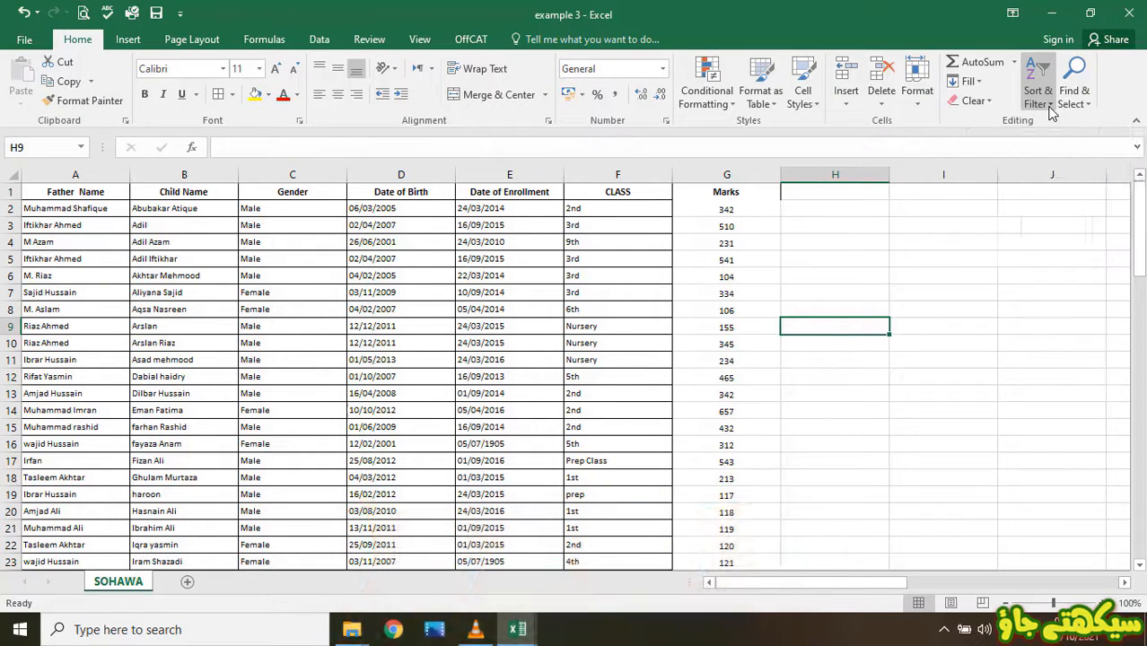
click(1050, 104)
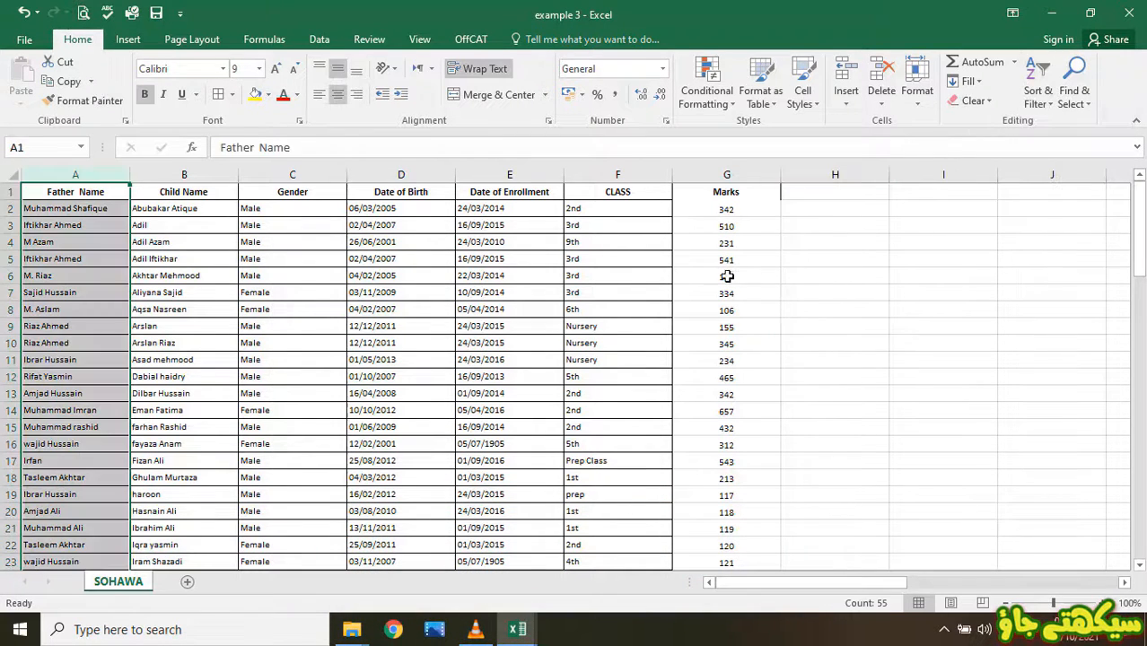
click(774, 271)
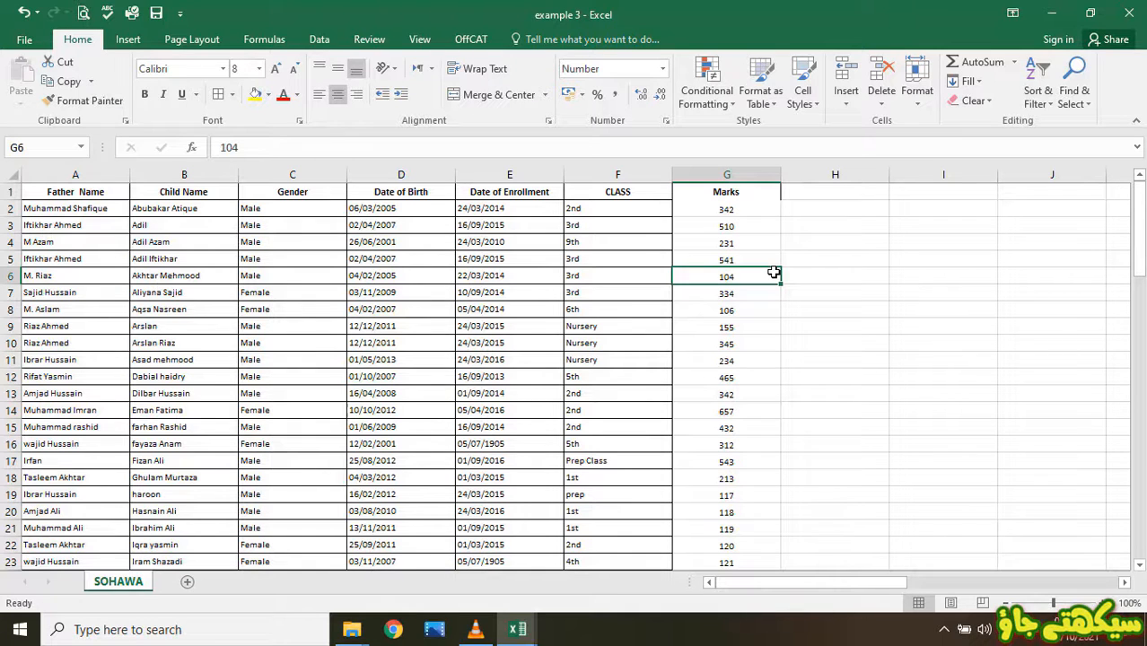
click(1049, 105)
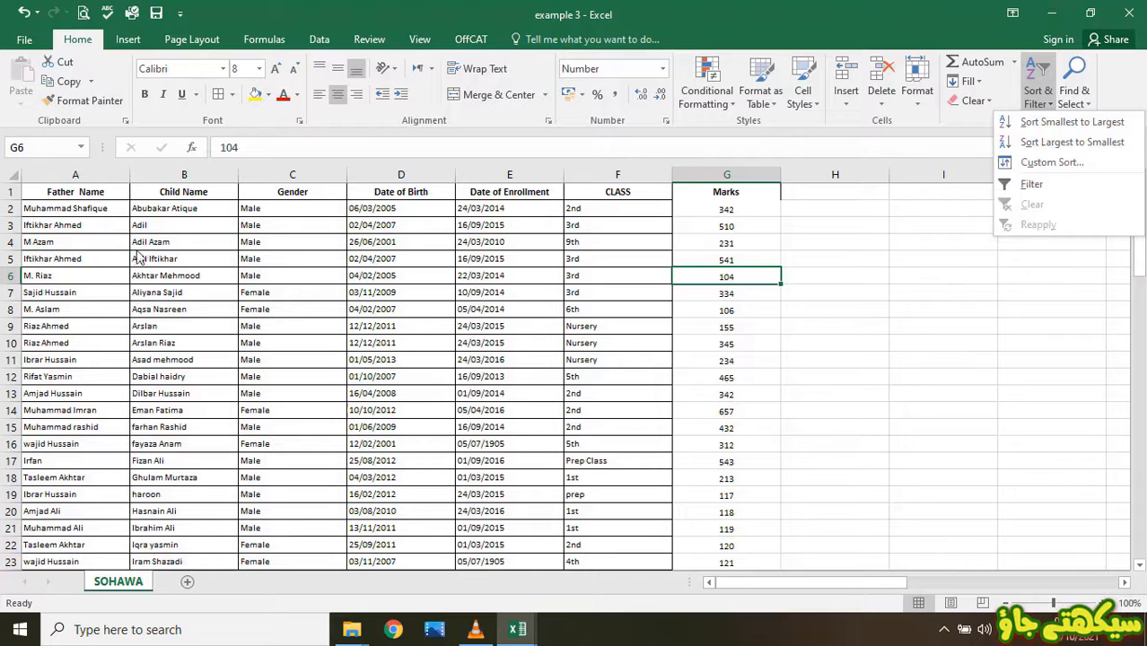
click(83, 244)
click(83, 244)
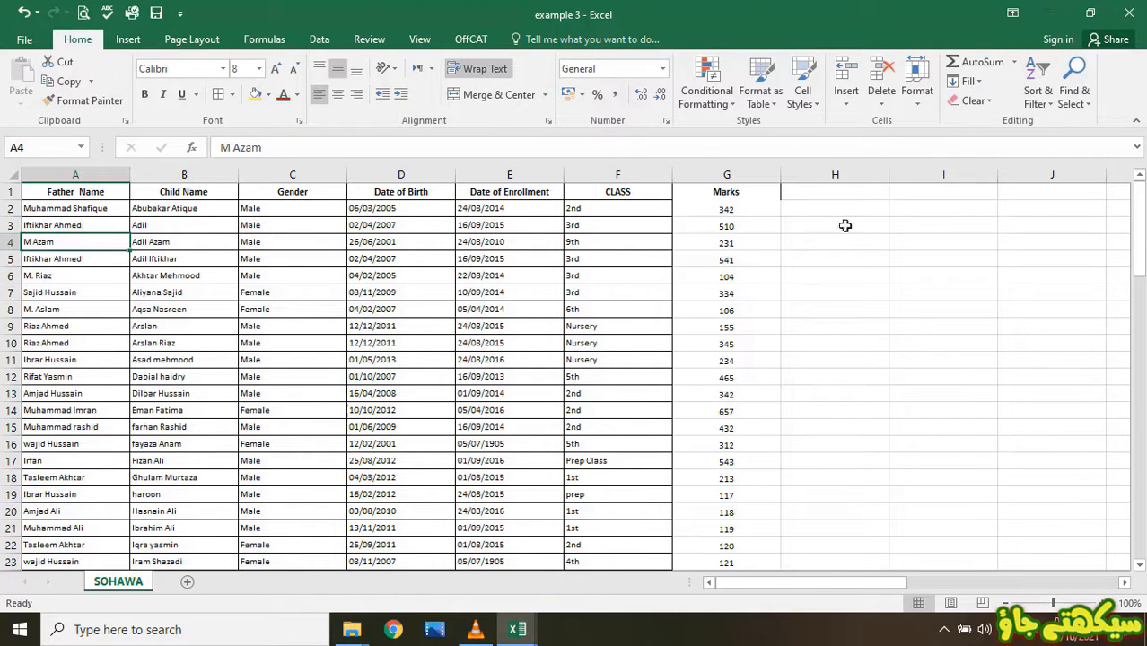
click(1048, 106)
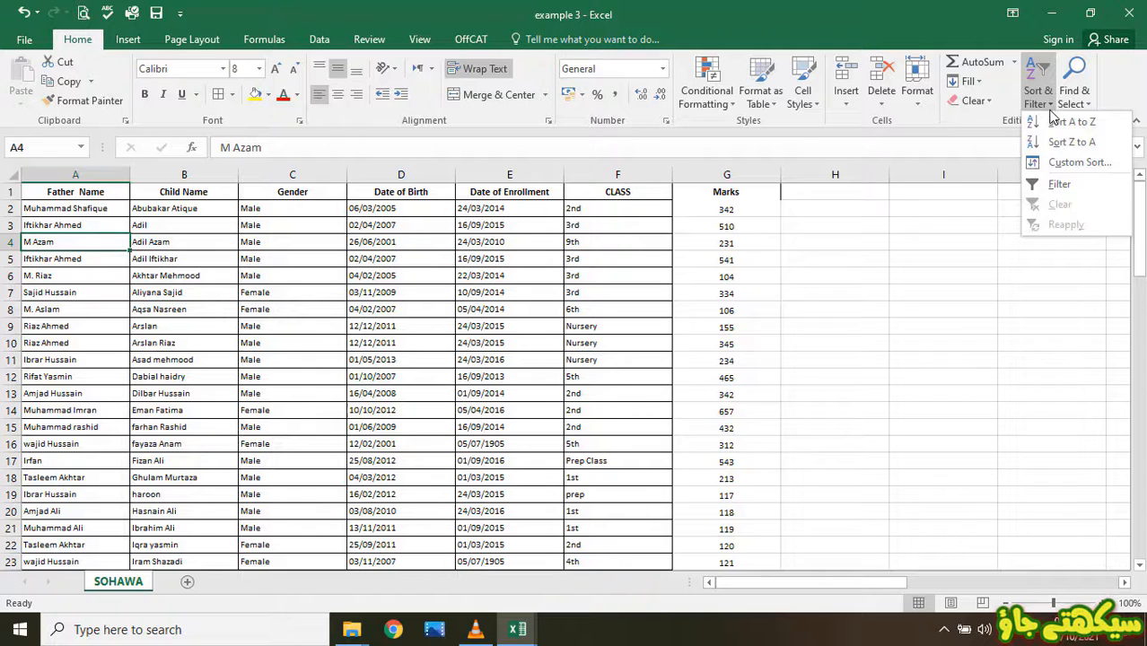
click(834, 342)
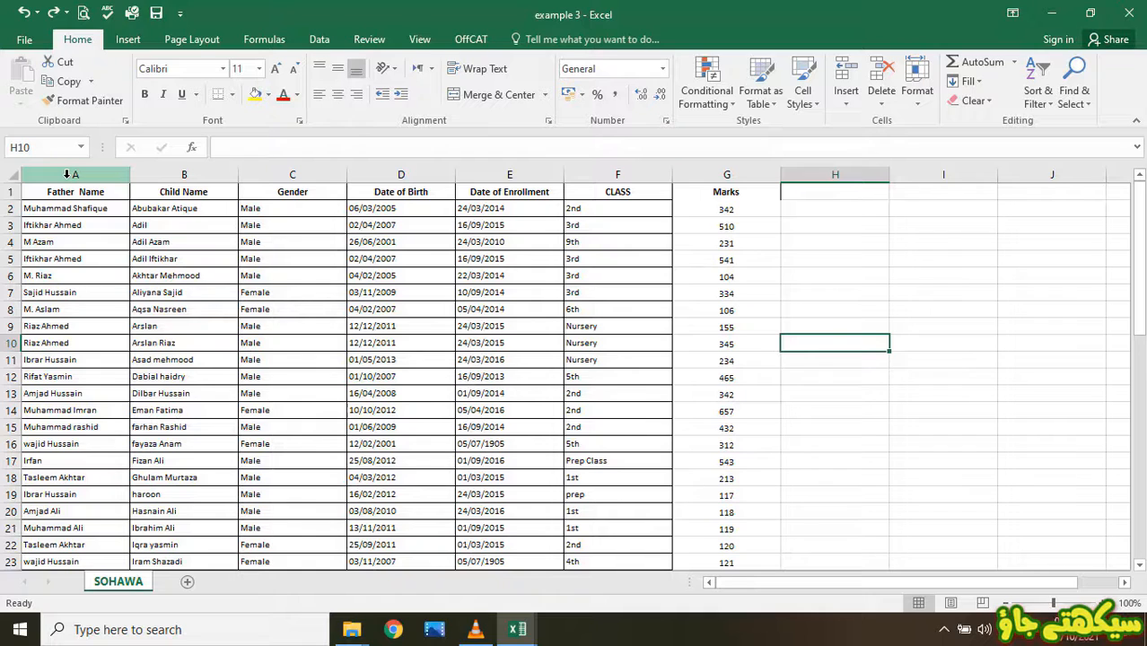
click(67, 174)
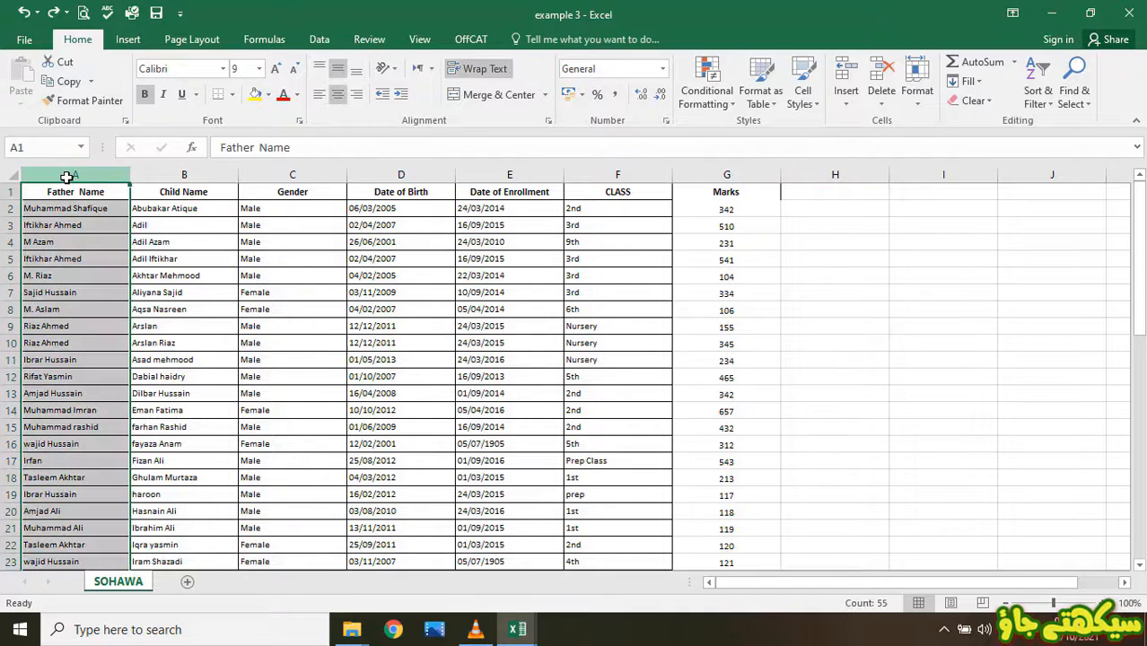
click(1044, 105)
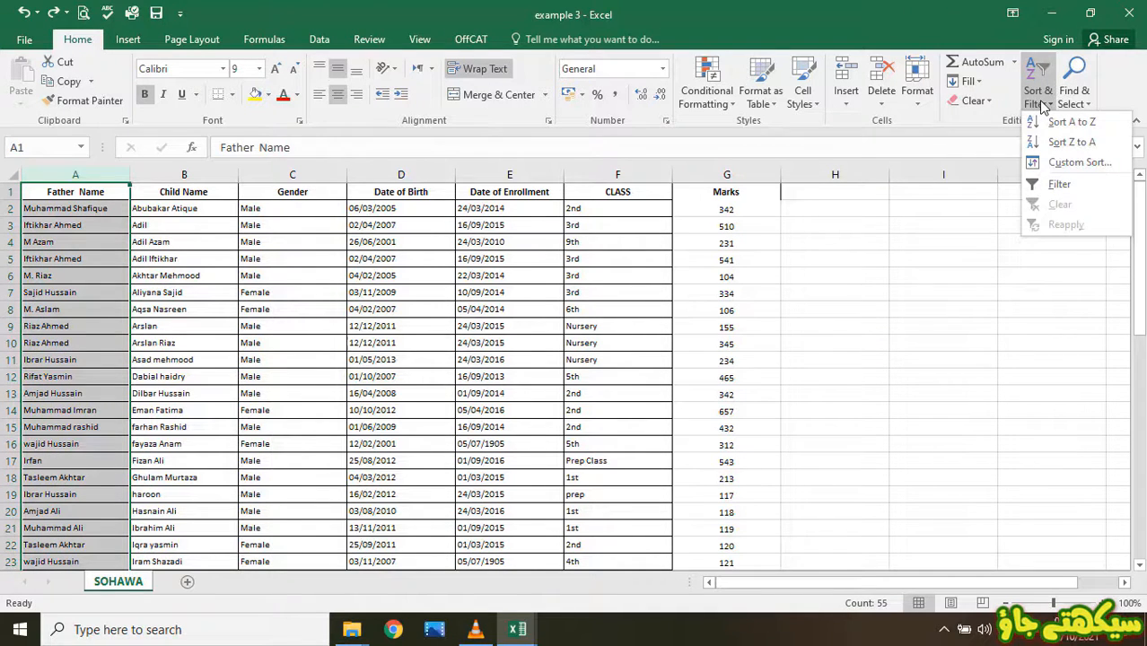
click(1069, 123)
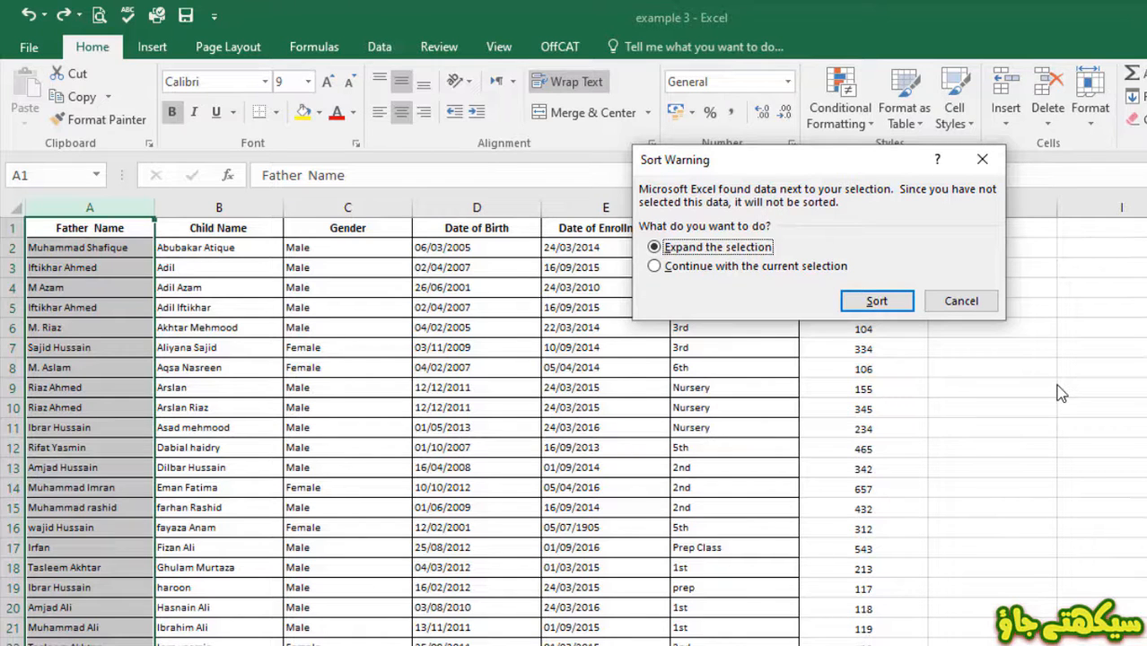
click(691, 270)
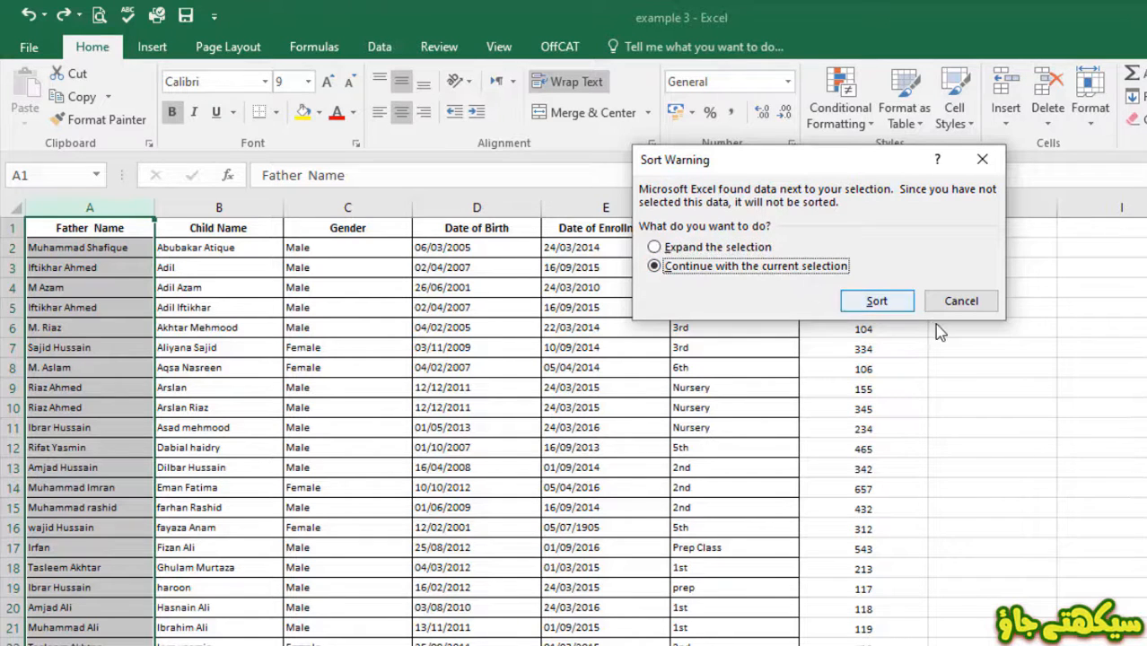
click(876, 301)
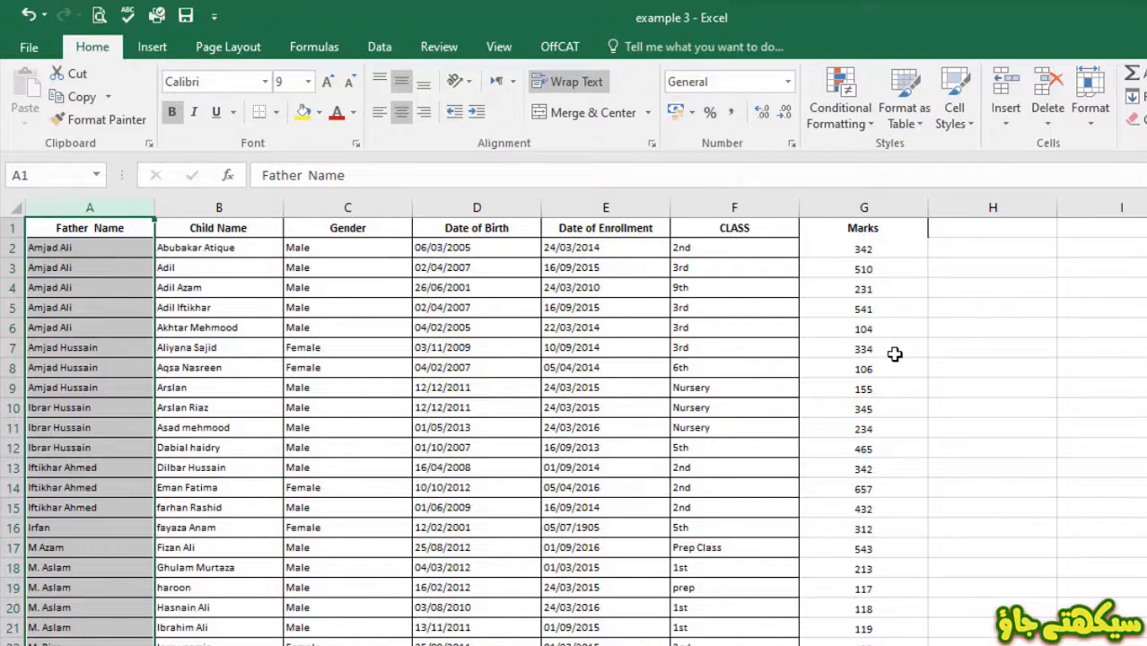
key(ctrl+z)
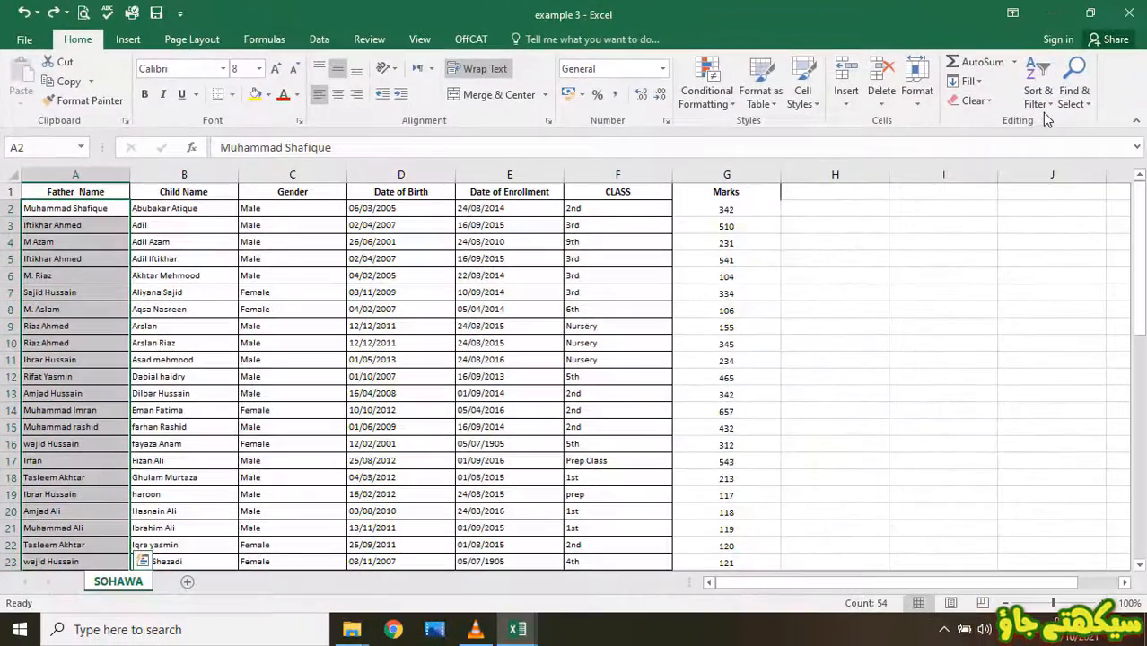
- Sort Father Name A to Z, expanding the selection to the whole table
click(1044, 114)
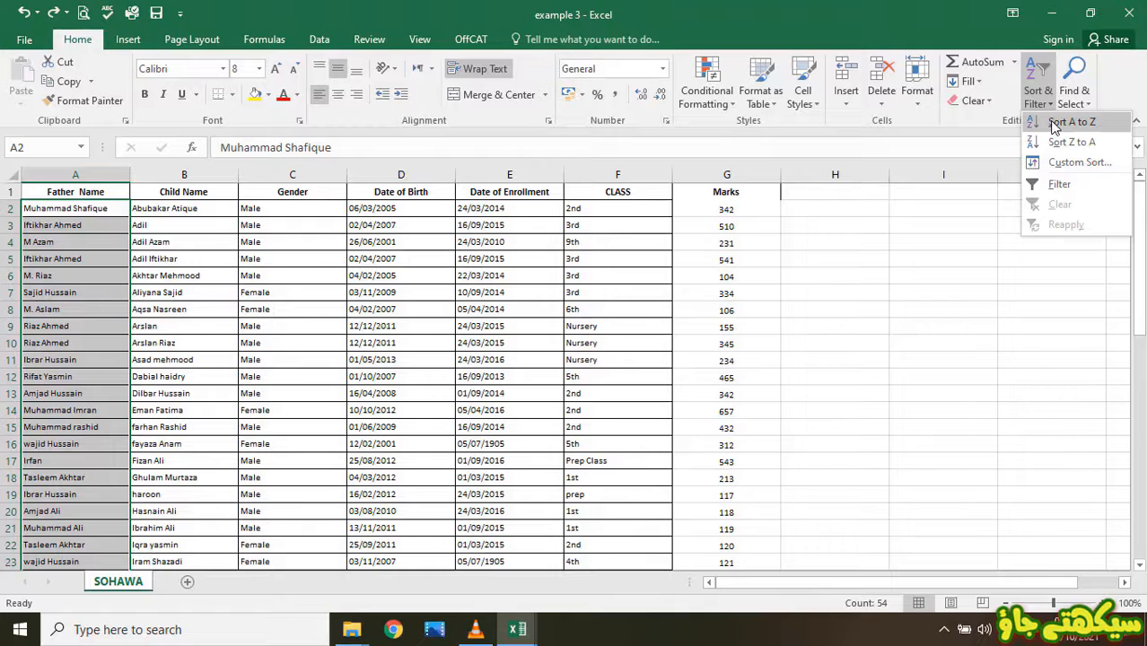
click(1056, 124)
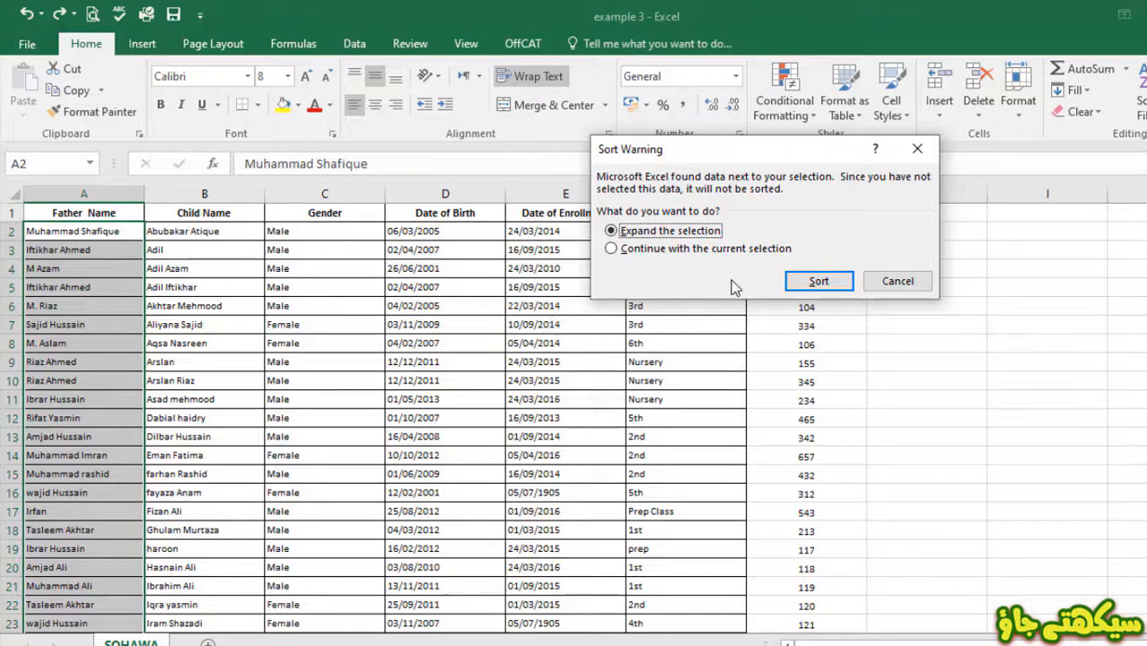
click(819, 284)
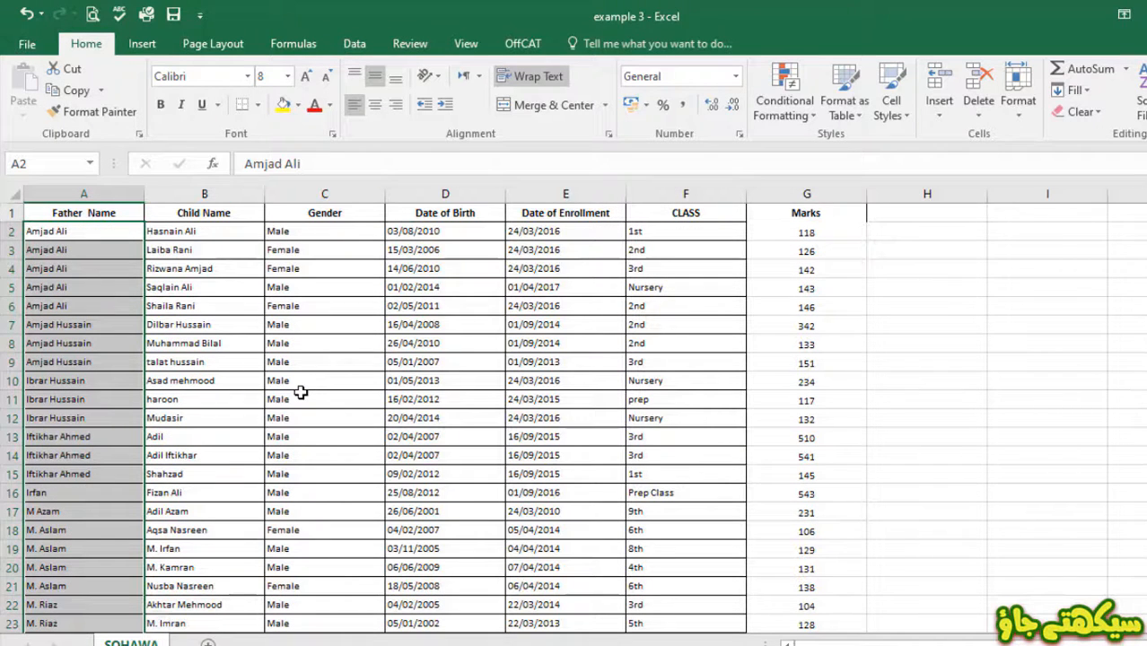
- Spot-check sorted rows so child names, gender and birth dates stay aligned
click(249, 438)
scroll(249, 437, down, 6)
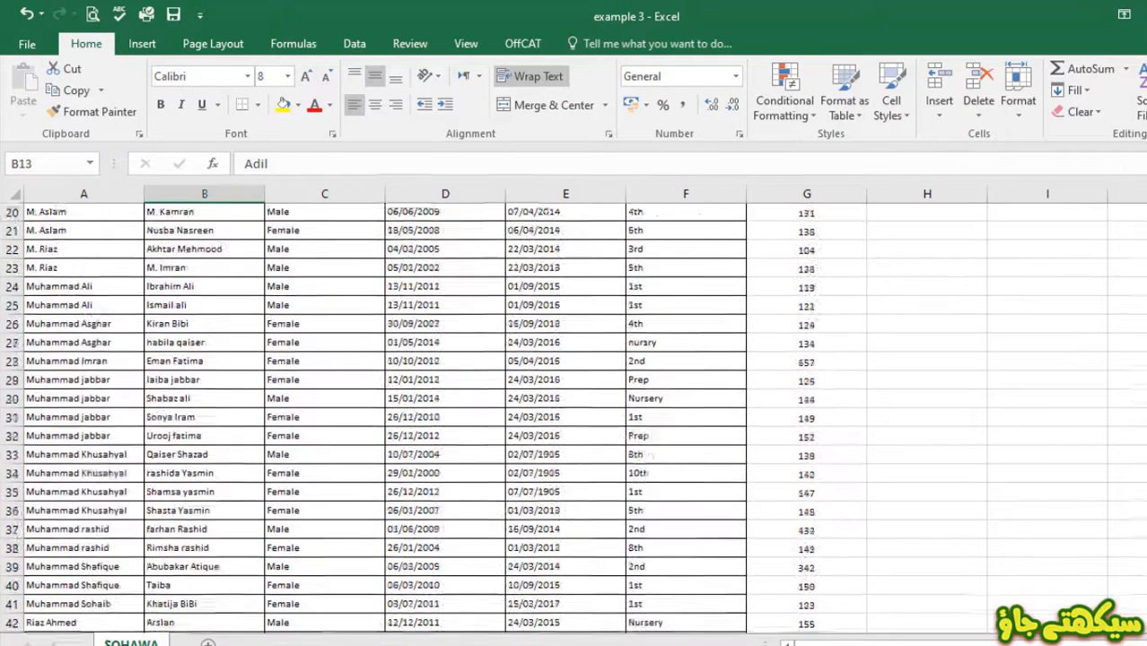
click(108, 569)
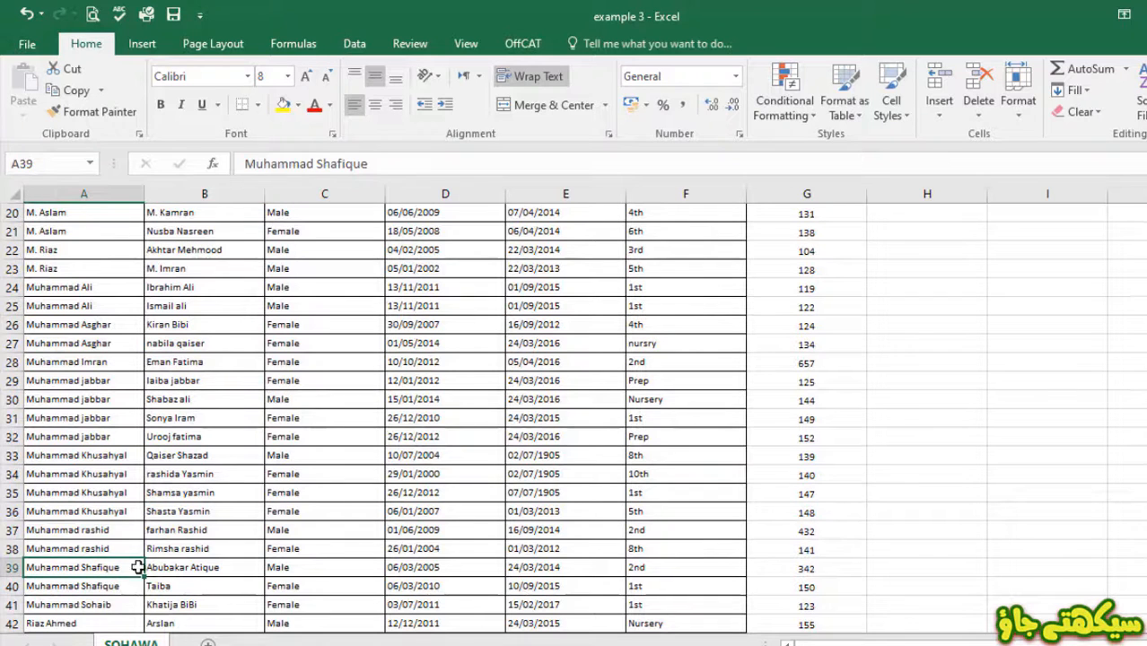
click(206, 571)
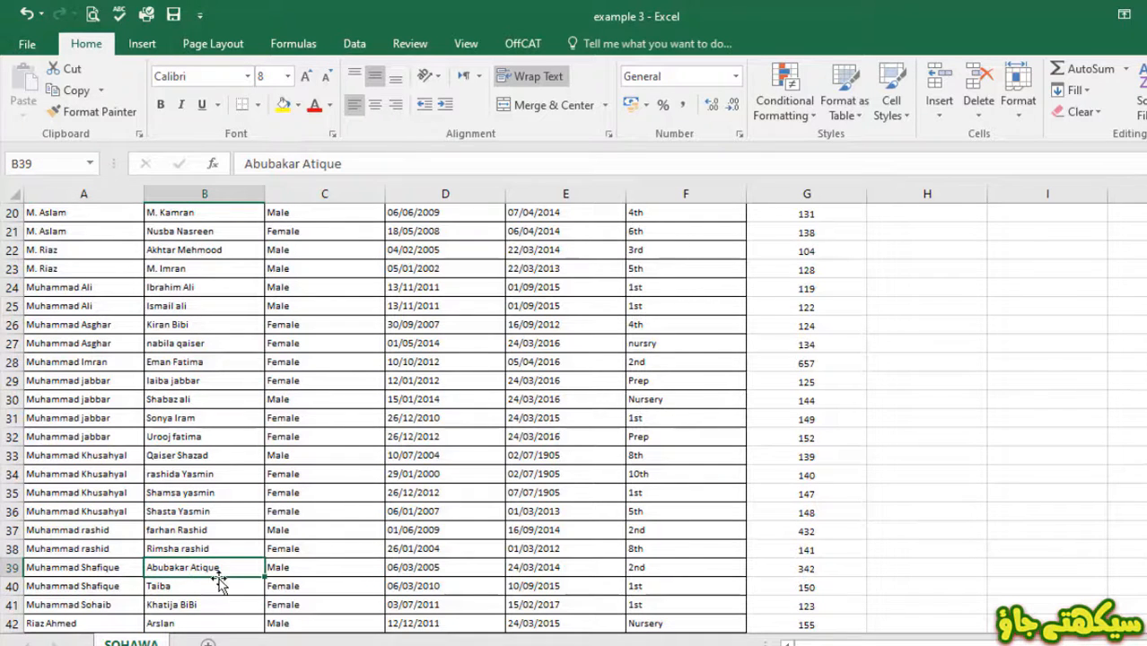
click(332, 571)
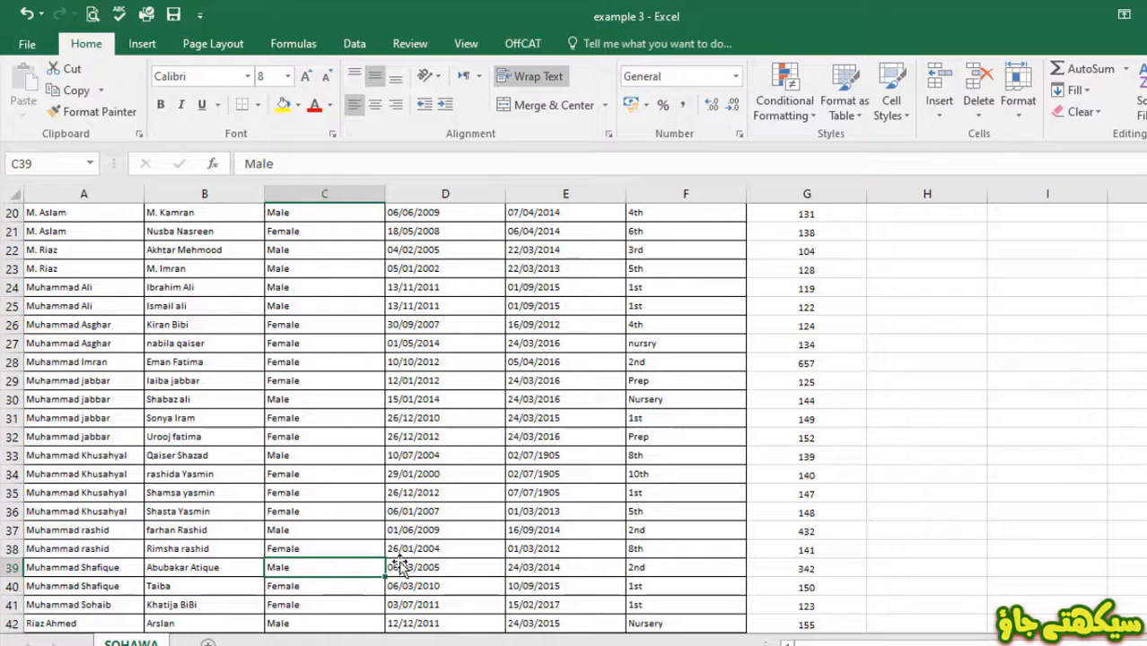
click(461, 568)
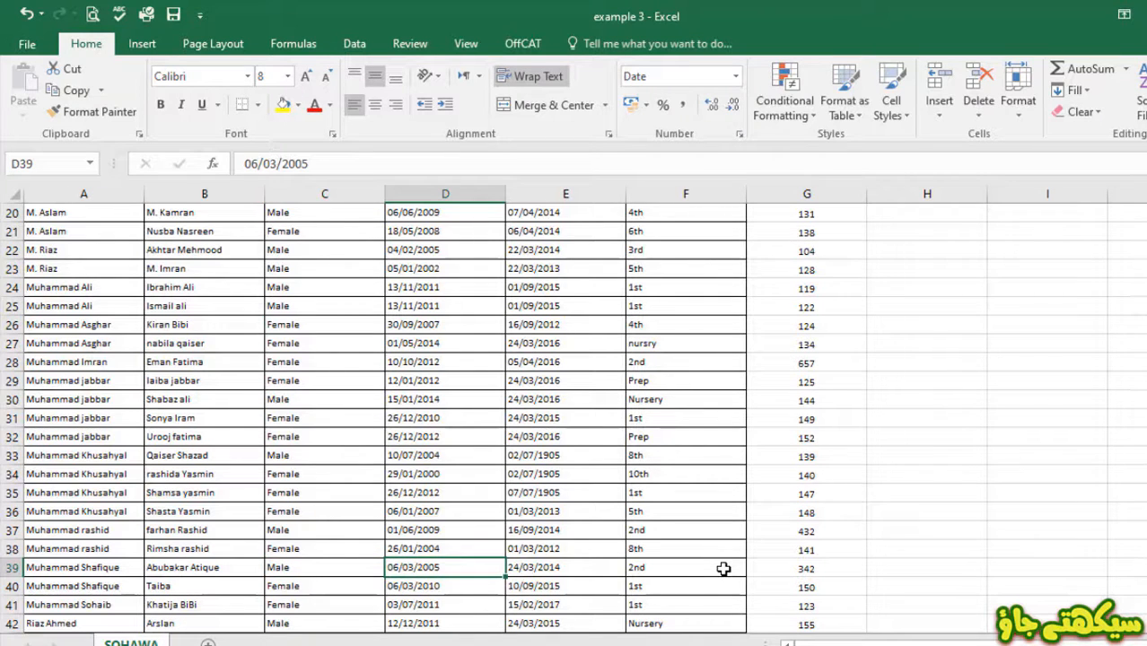
scroll(723, 569, up, 6)
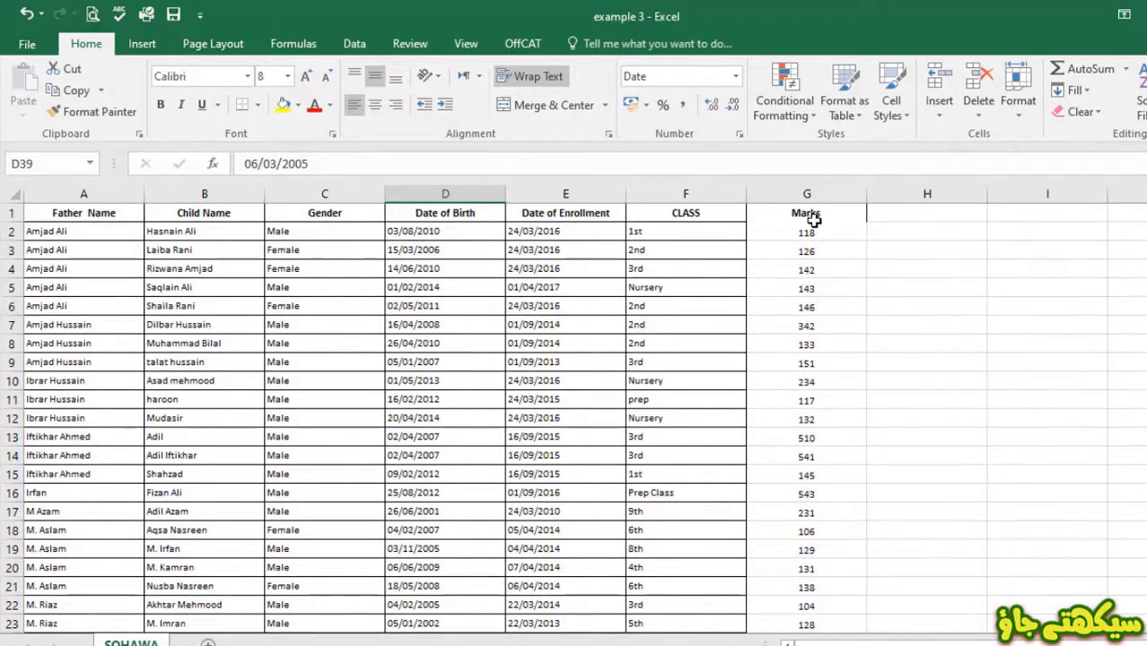
- Sort column G Marks largest to smallest with the selection expanded, putting 657 first
click(794, 188)
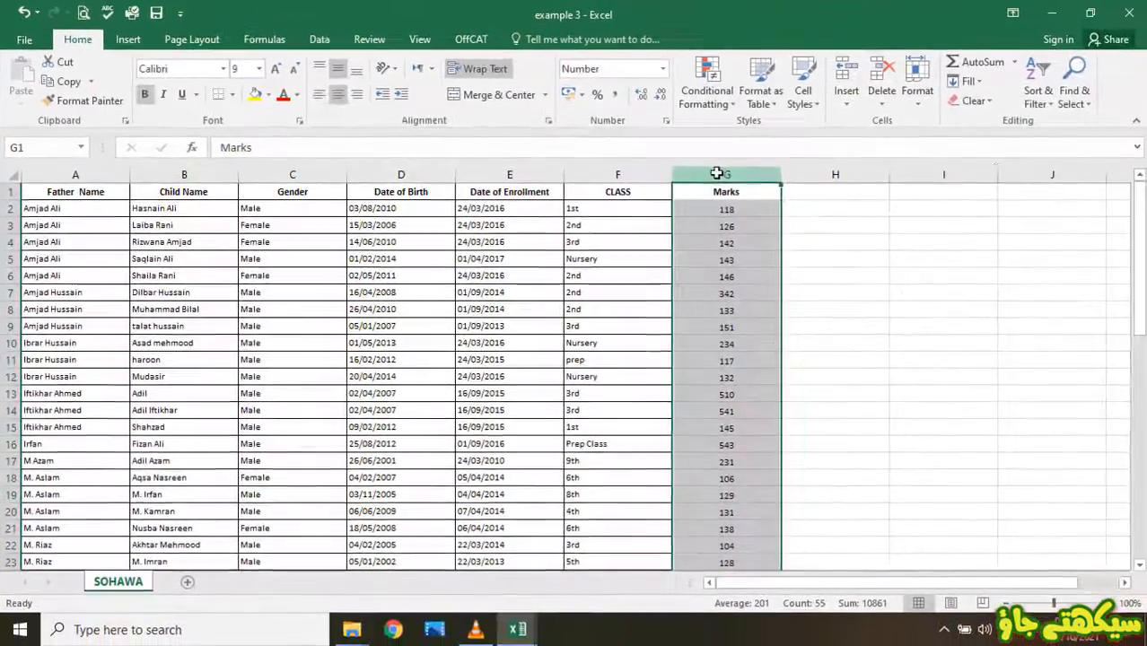
click(1052, 106)
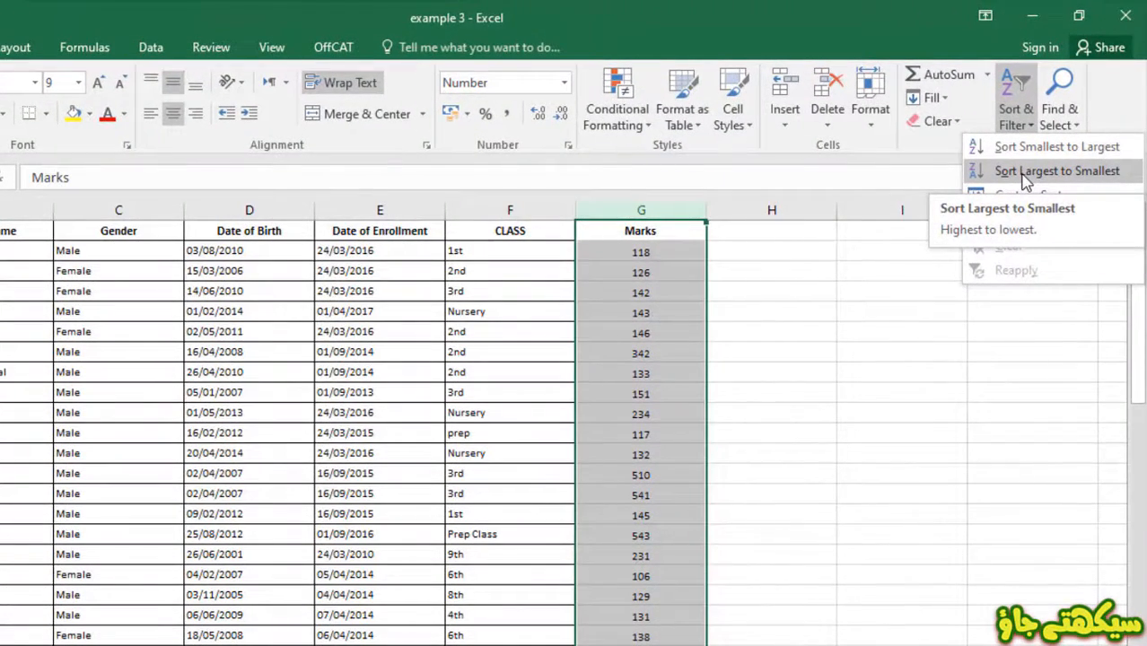
click(1025, 173)
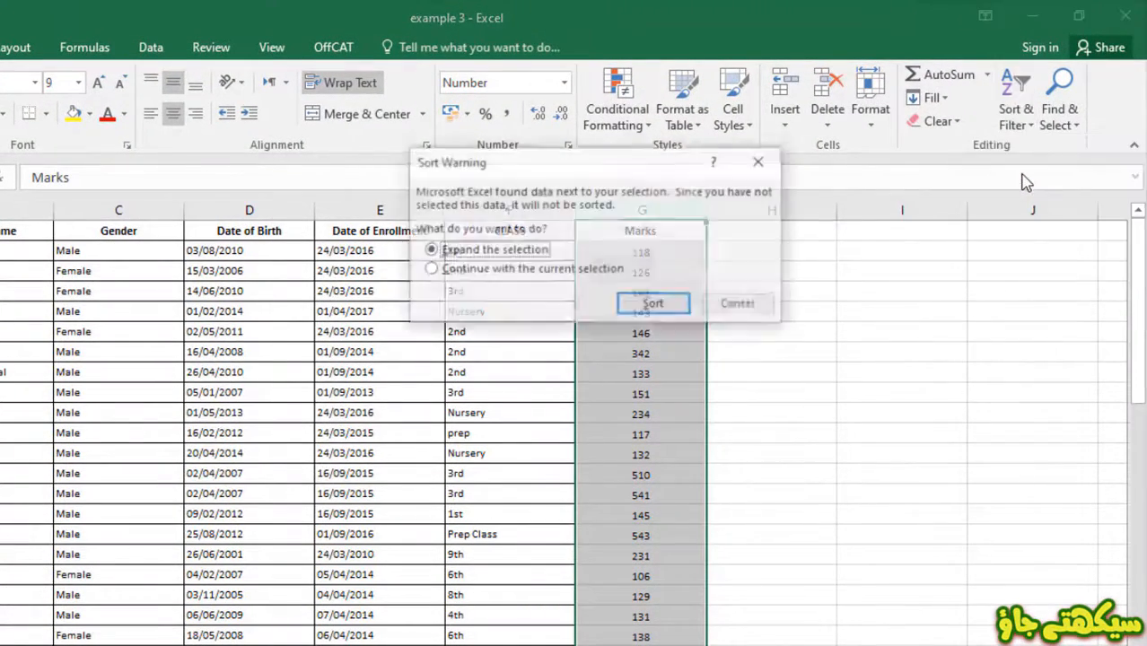
click(646, 305)
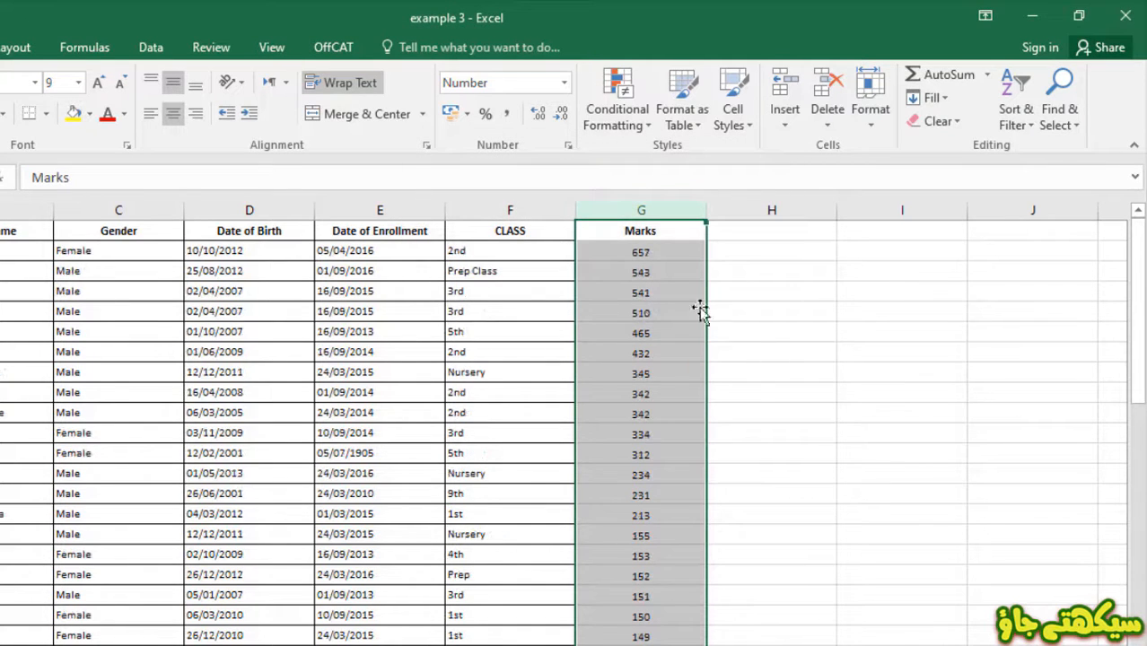
click(674, 253)
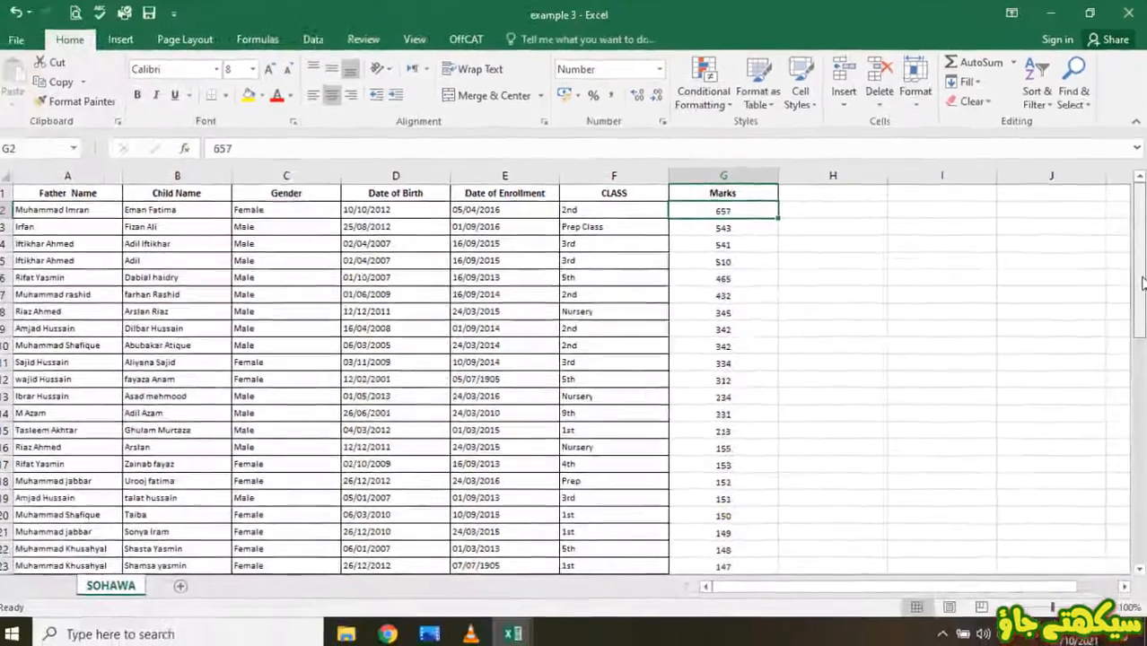
drag(1141, 283, 1123, 501)
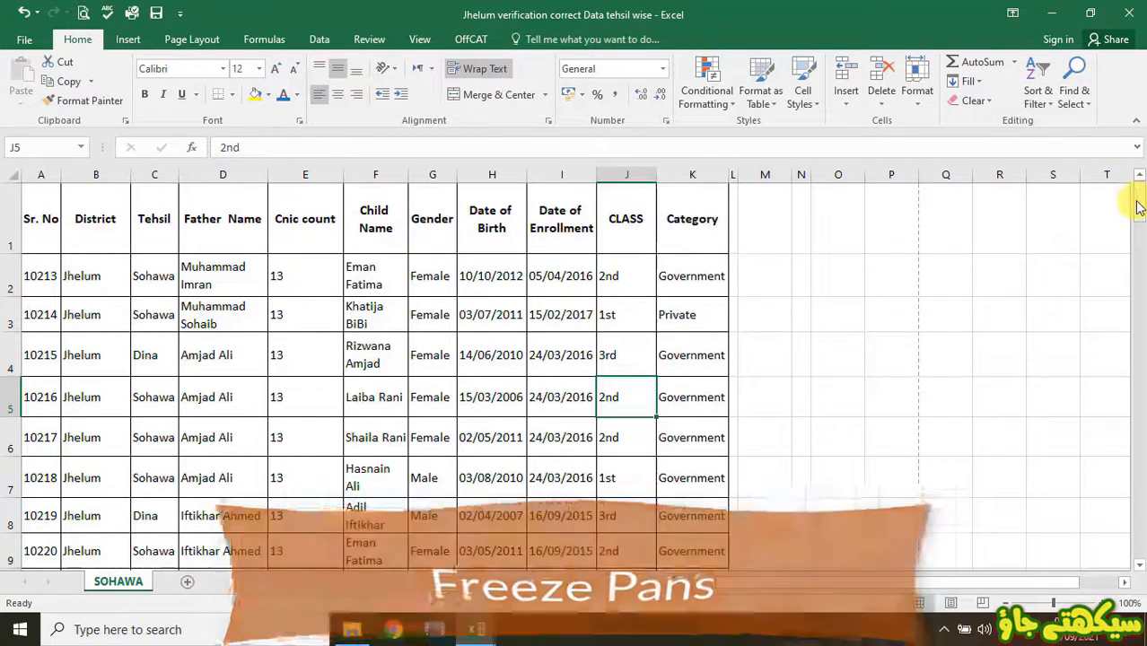
- Open the Freeze Panes options on the View tab without applying them
mouse_move(1134, 199)
mouse_down()
mouse_move(1138, 344)
mouse_move(1136, 185)
mouse_up()
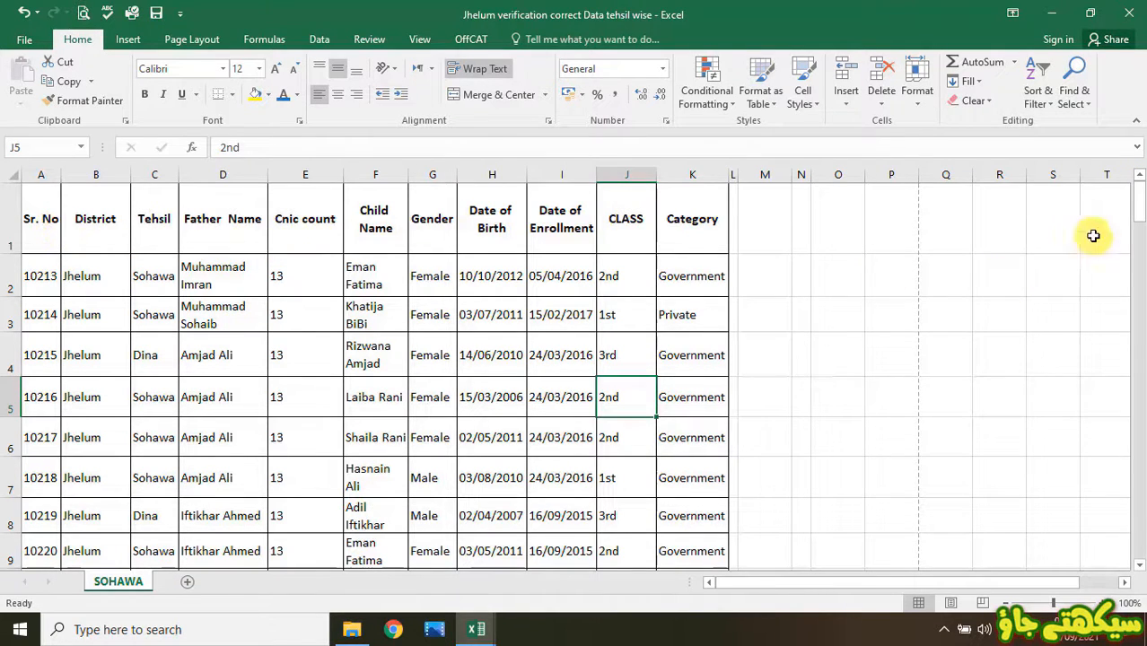
click(9, 219)
click(87, 269)
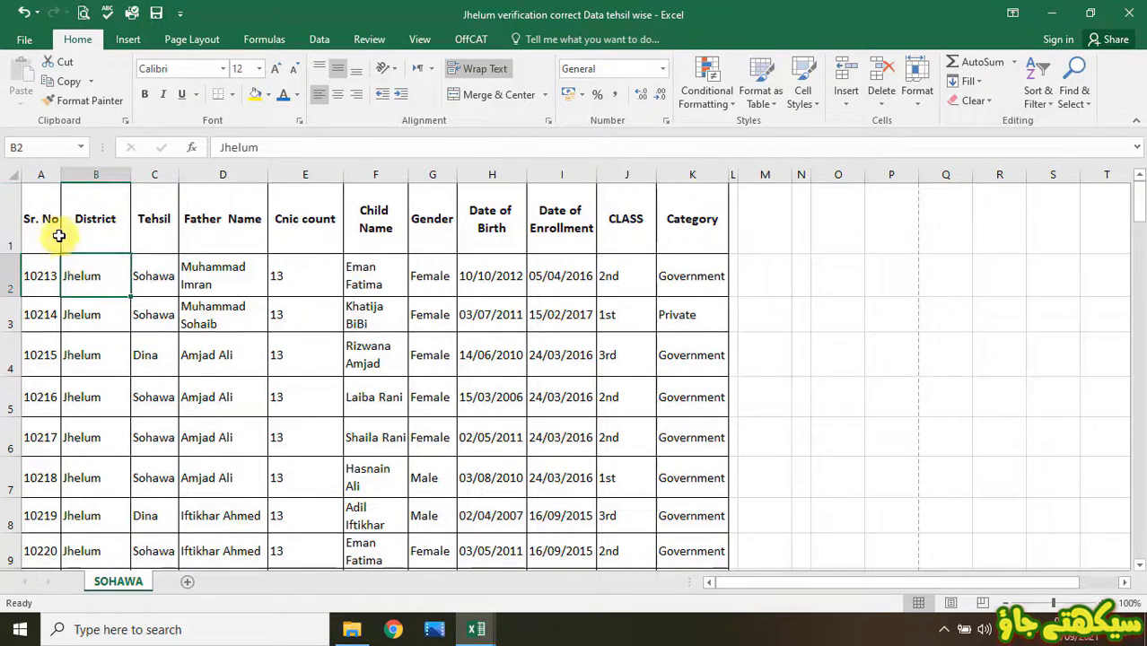
click(34, 279)
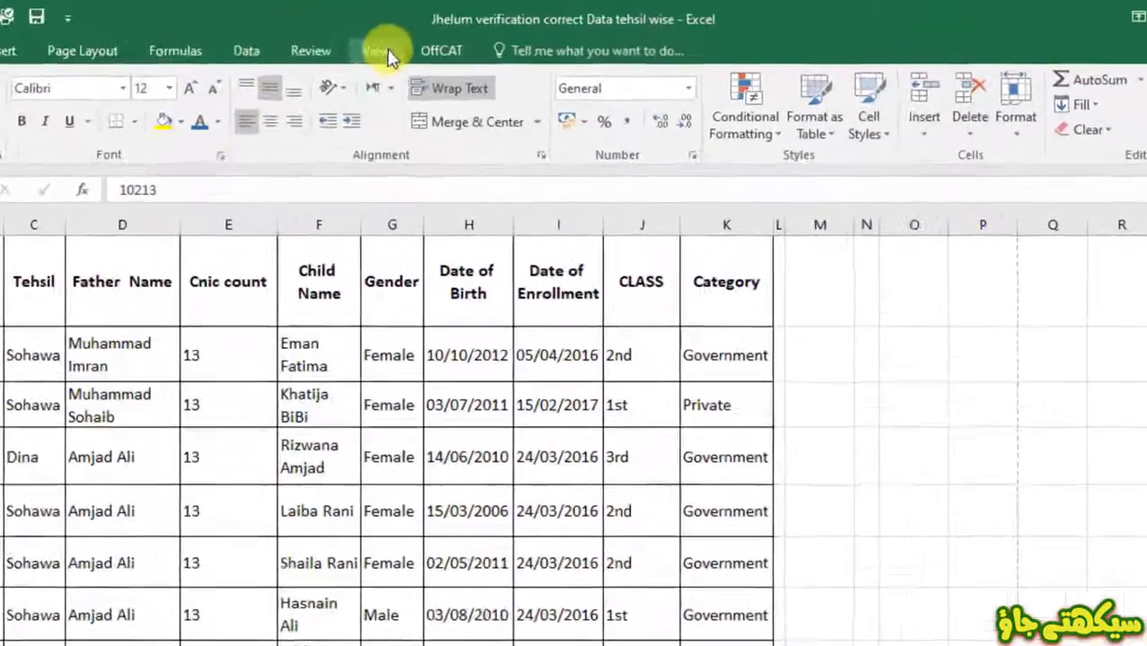
click(419, 39)
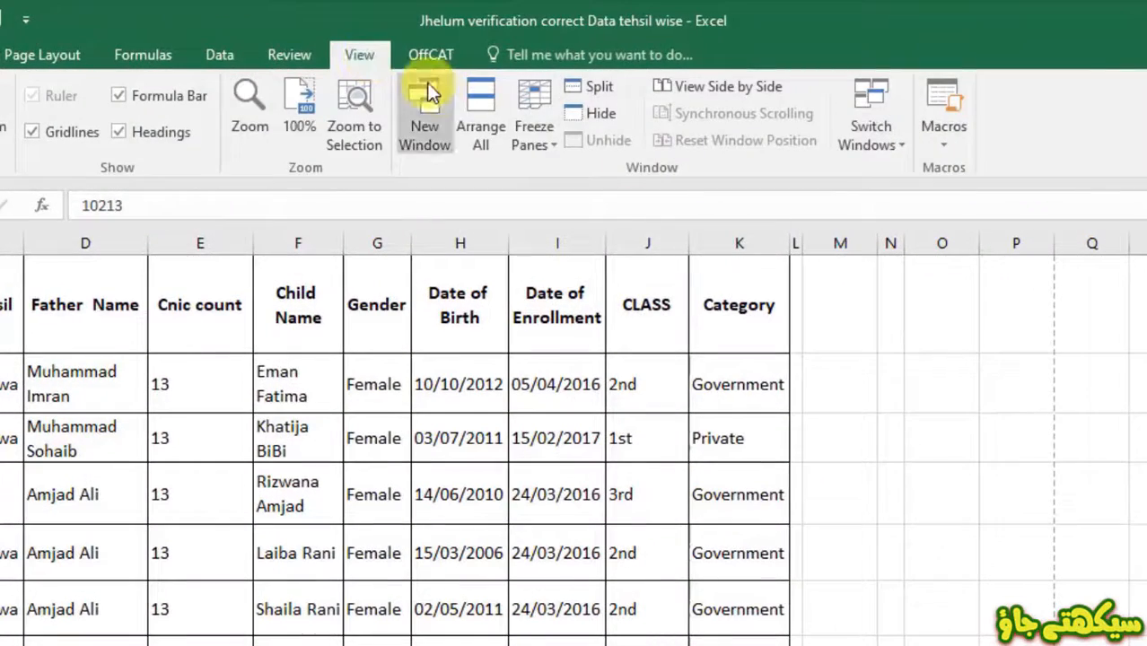
click(538, 148)
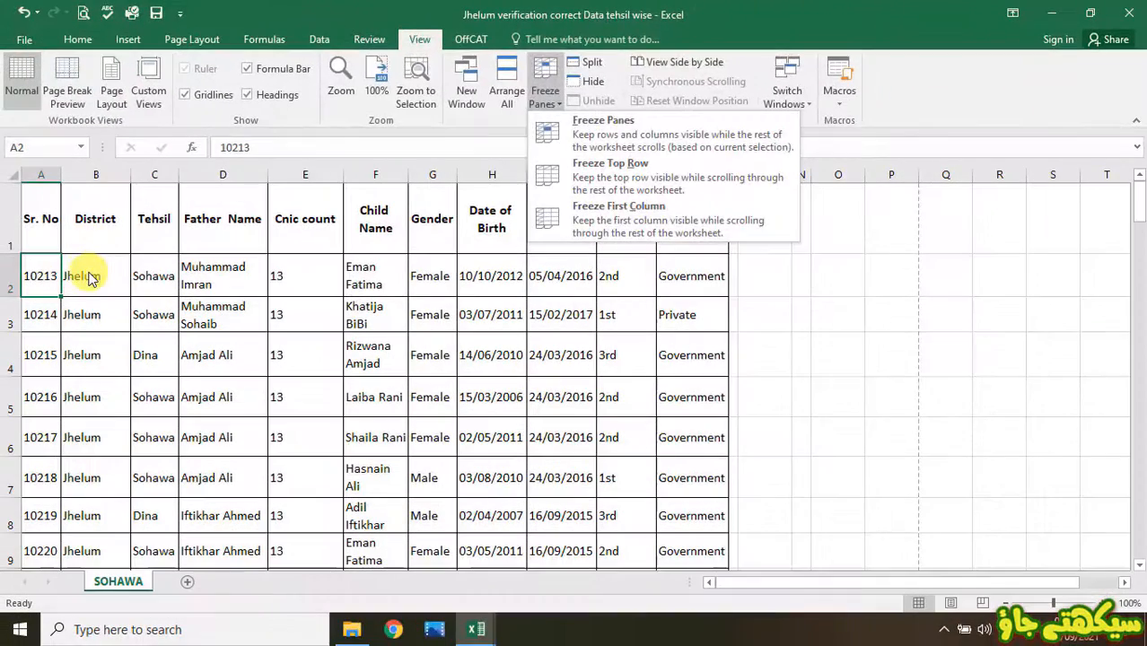
click(90, 278)
- Freeze rows 1–3 and column A using cell B4
click(90, 278)
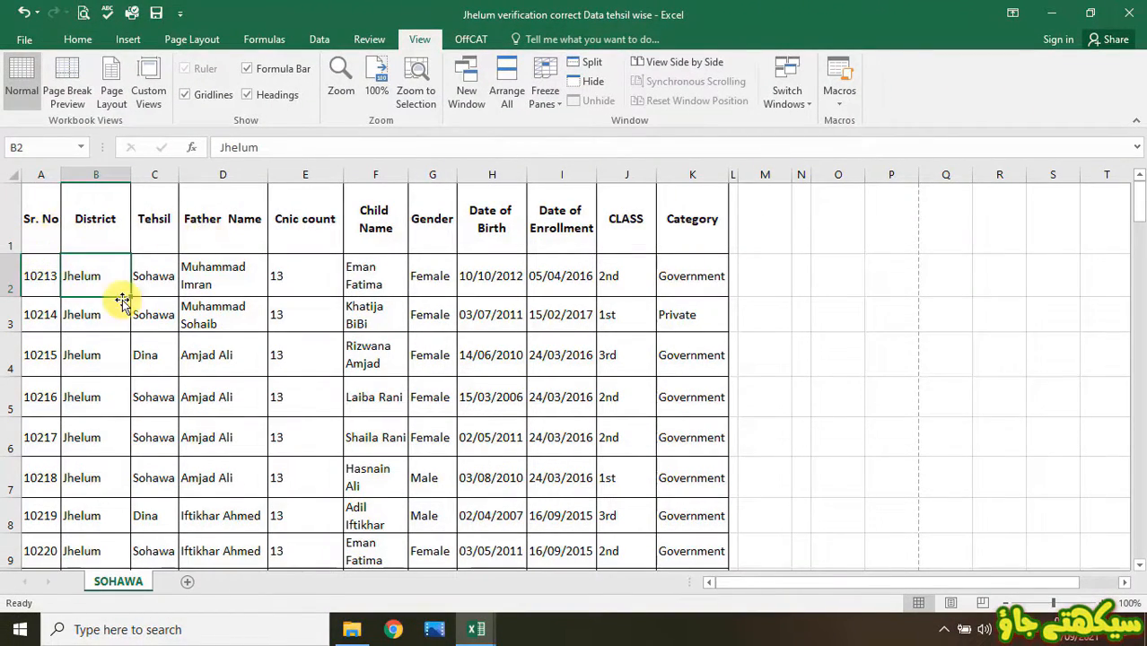
click(83, 352)
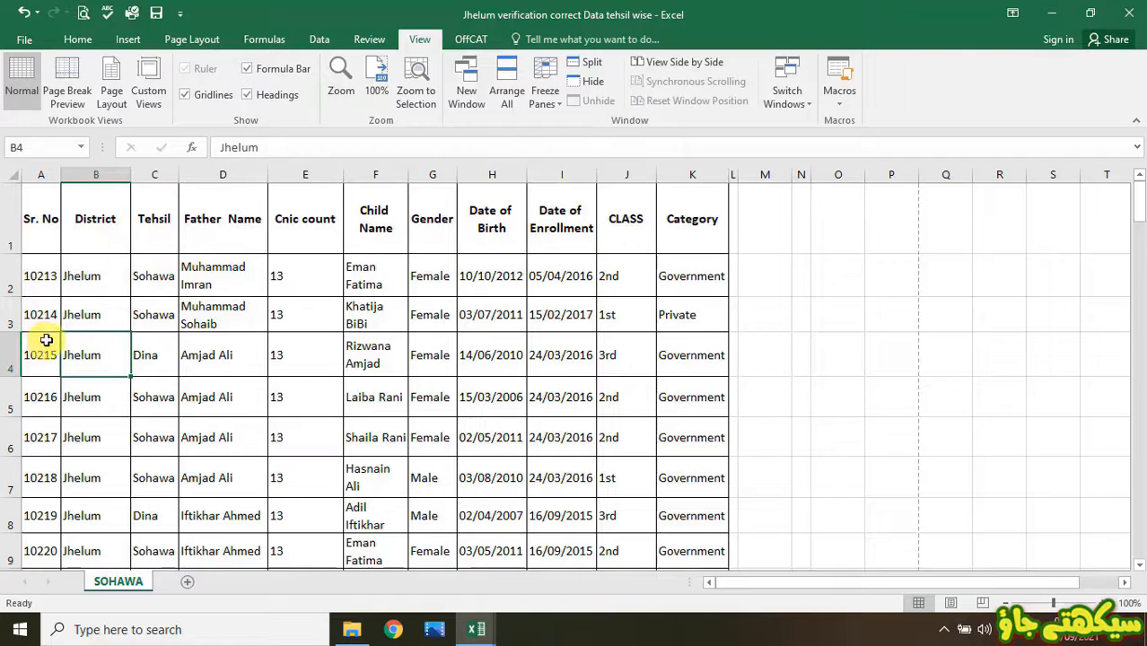
click(556, 108)
click(633, 148)
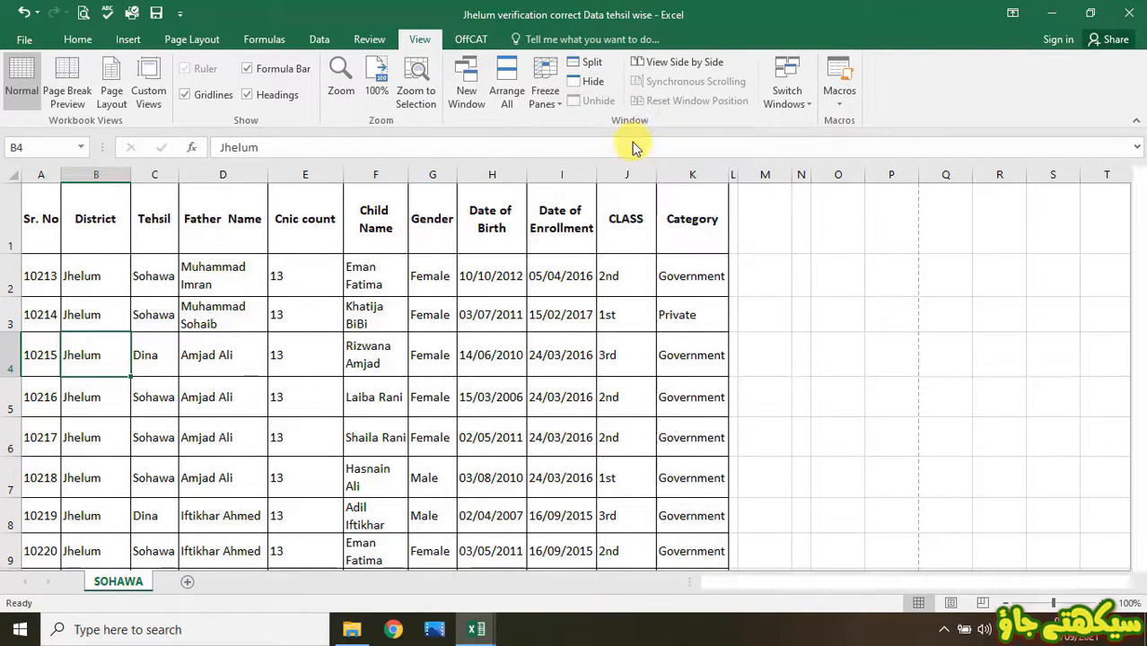
- Unfreeze the panes again
mouse_move(1137, 191)
mouse_down()
mouse_move(1138, 216)
mouse_move(1138, 193)
mouse_up()
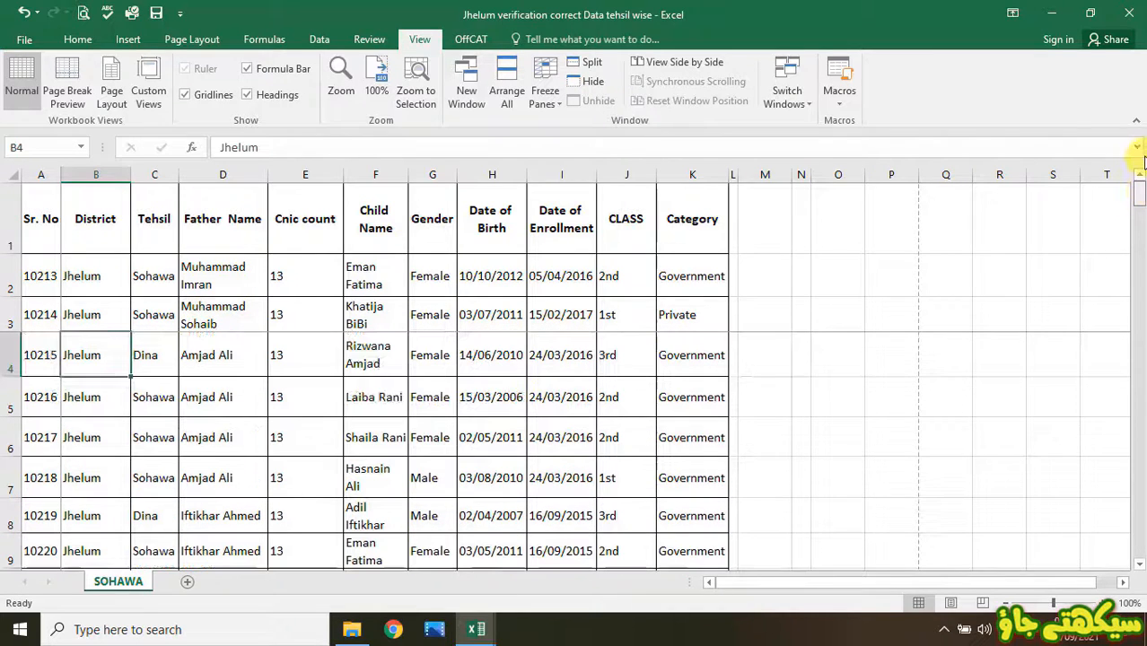
click(544, 94)
click(599, 135)
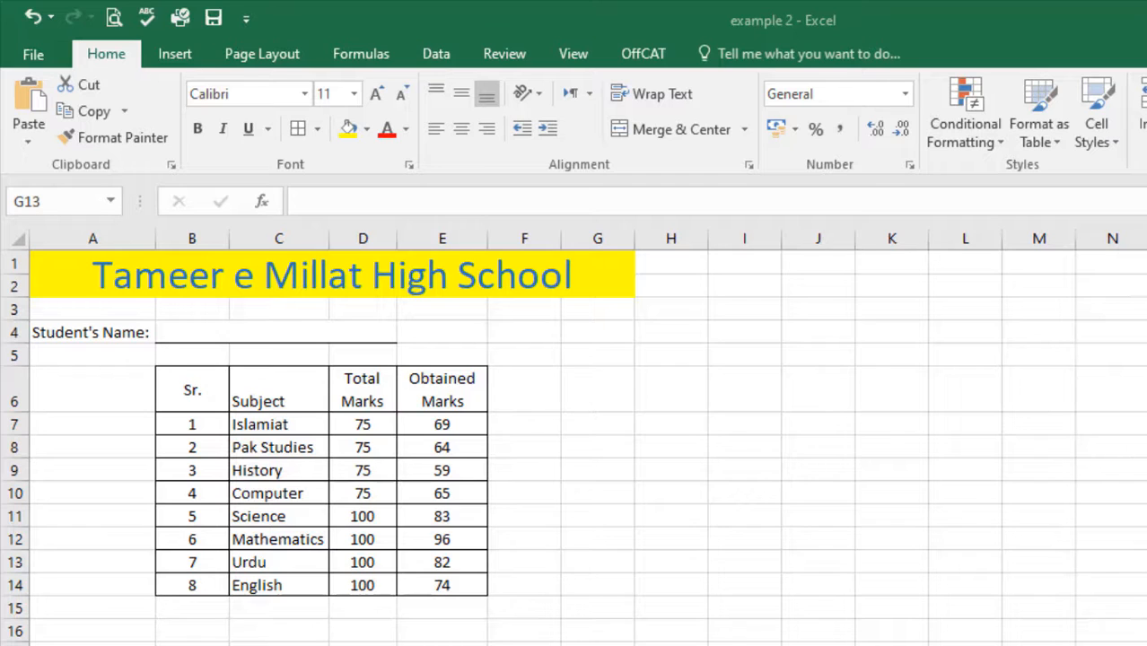
- Browse the Date & Time functions in the Formulas function library
click(356, 57)
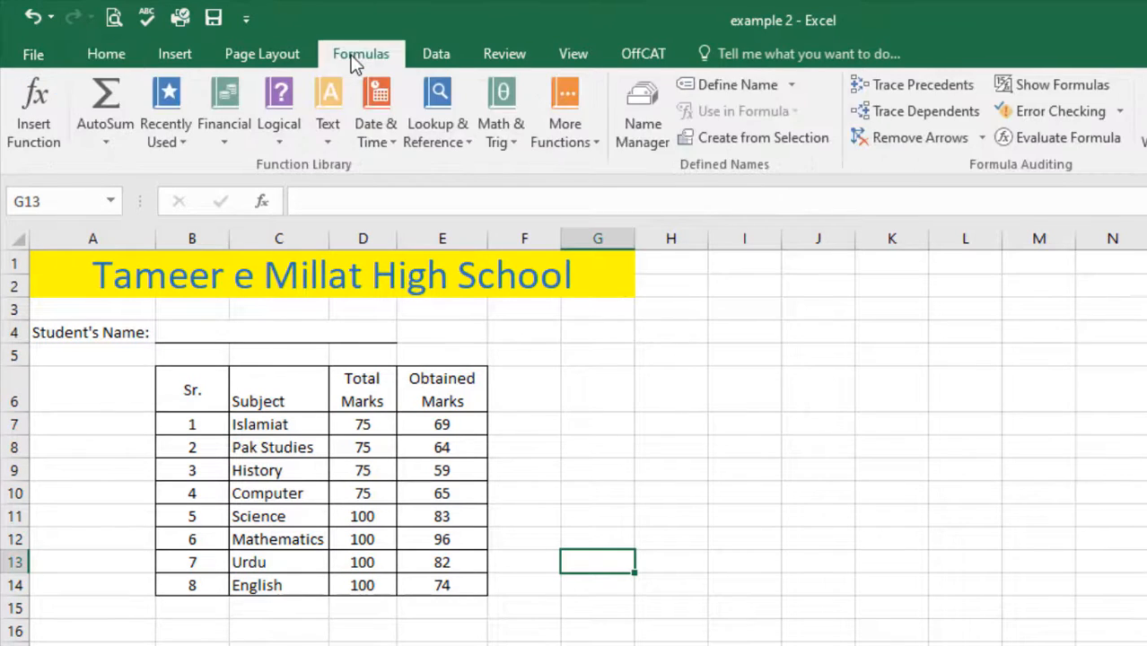
click(388, 148)
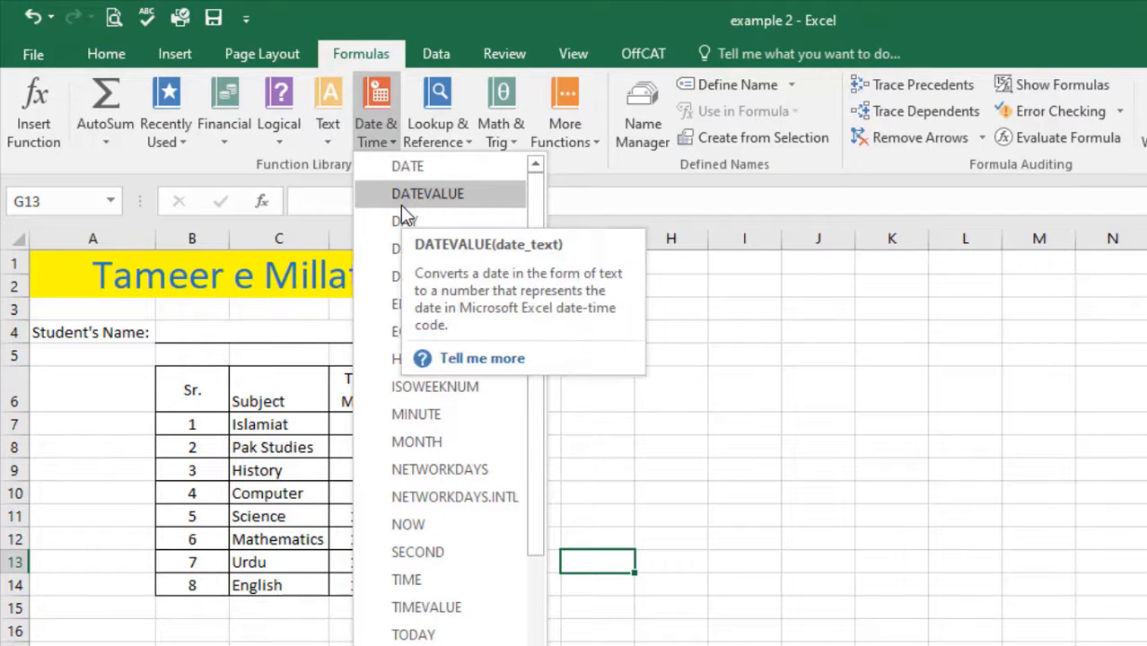
click(803, 474)
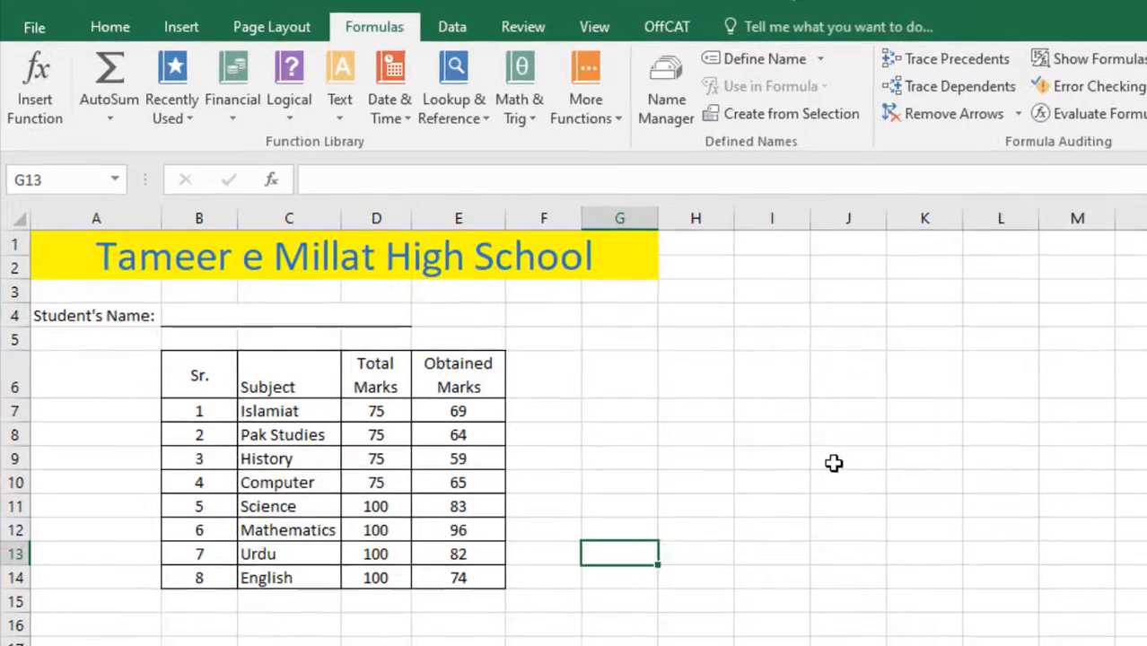
- Select obtained marks E7:E14, then enter = in cell E15 to begin the total
key(Down)
key(Down)
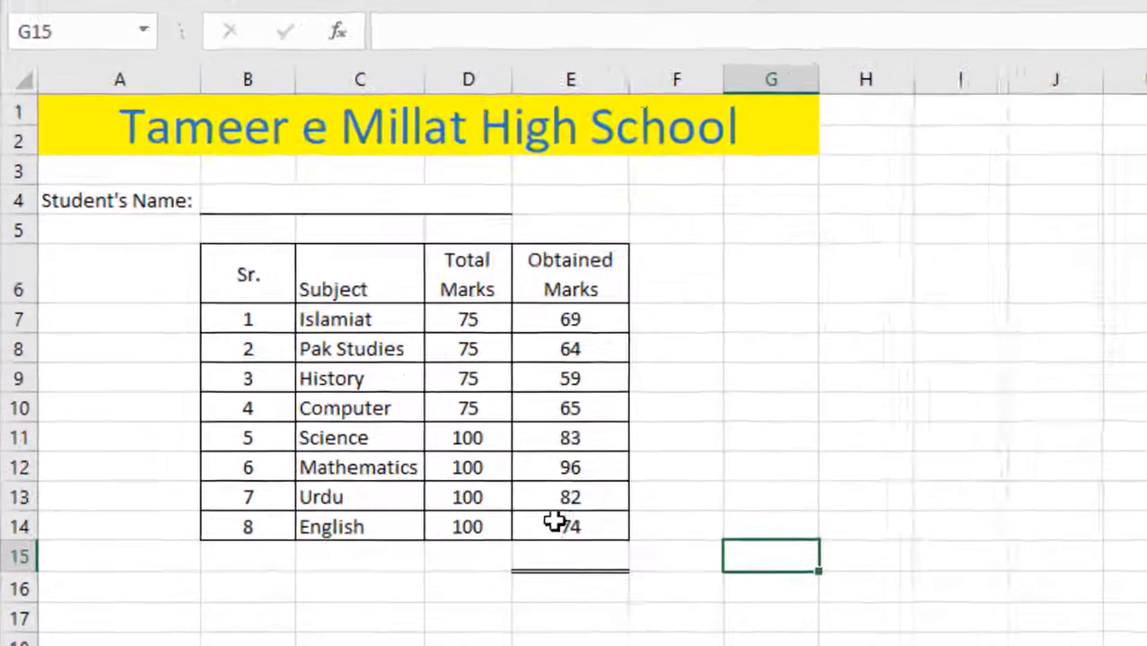
click(440, 601)
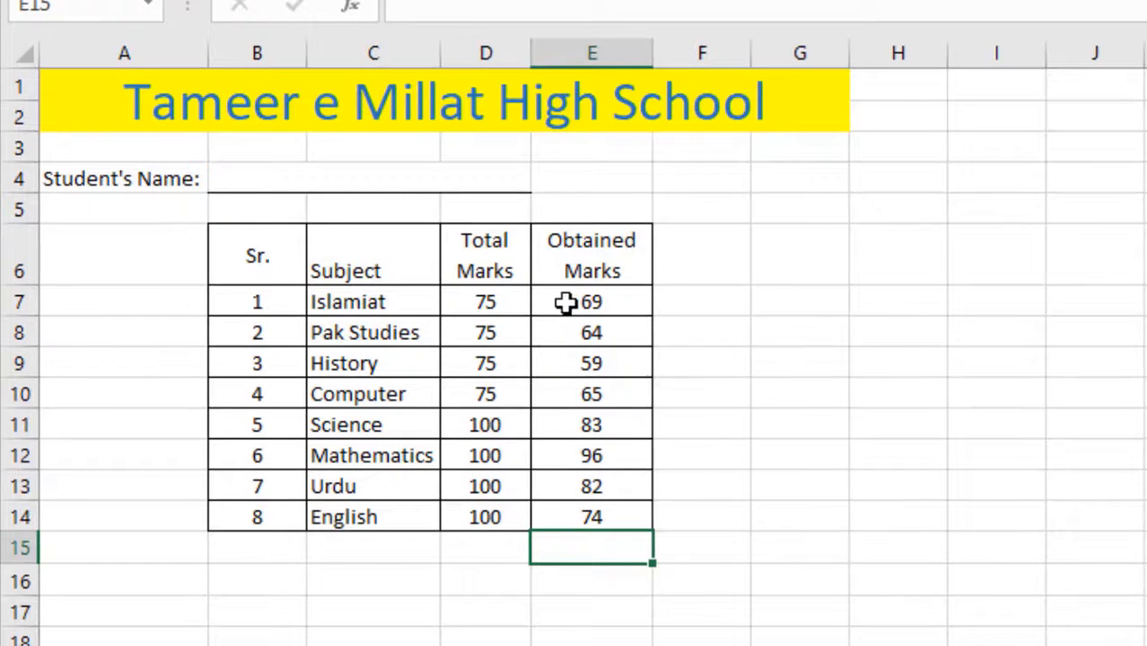
drag(565, 302, 558, 516)
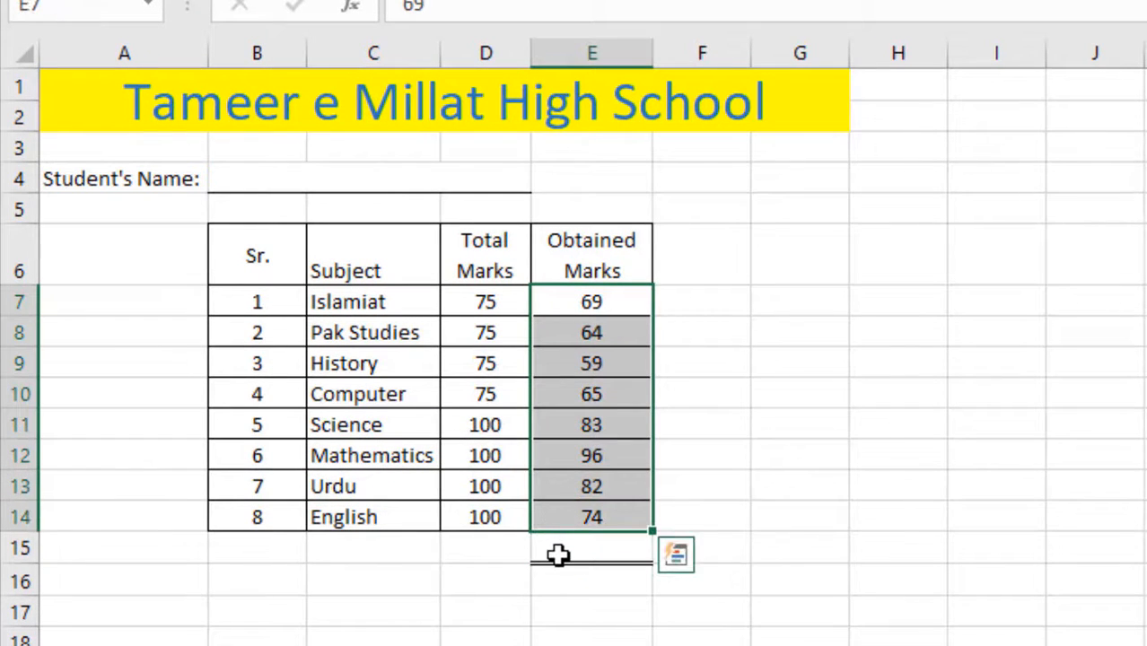
click(558, 553)
click(873, 557)
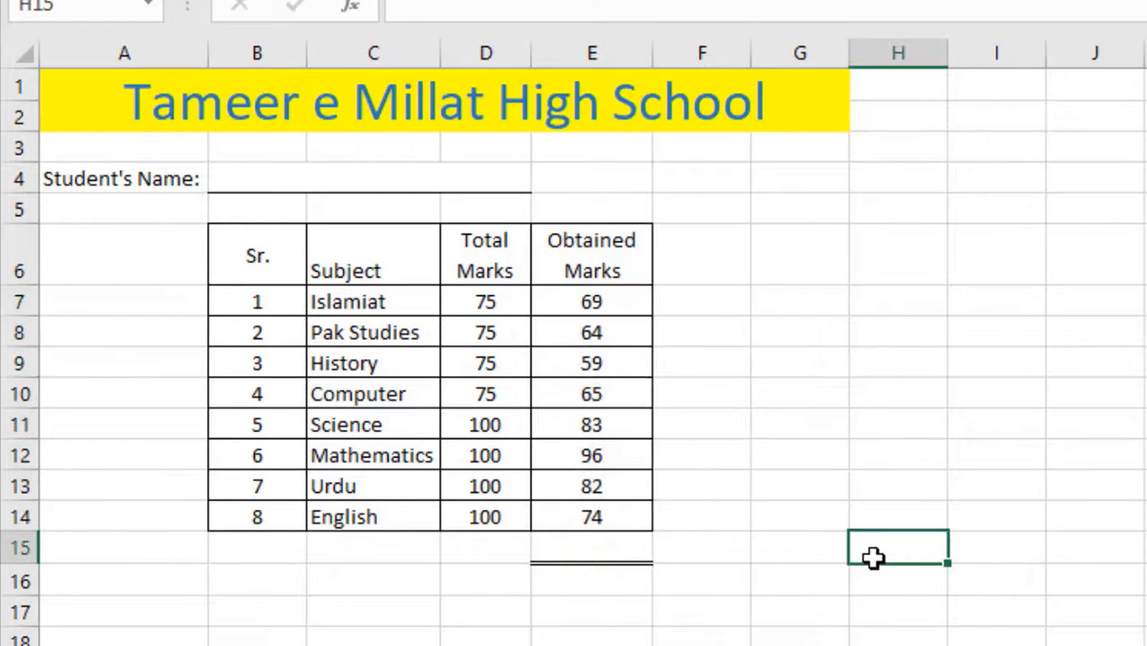
click(626, 547)
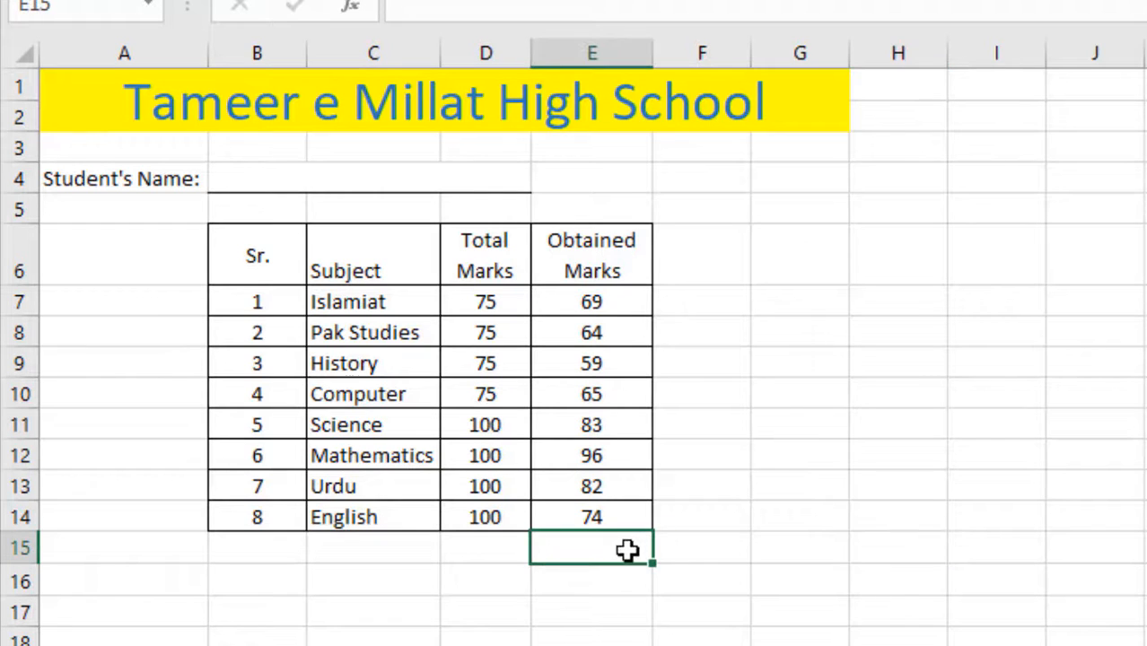
text(=)
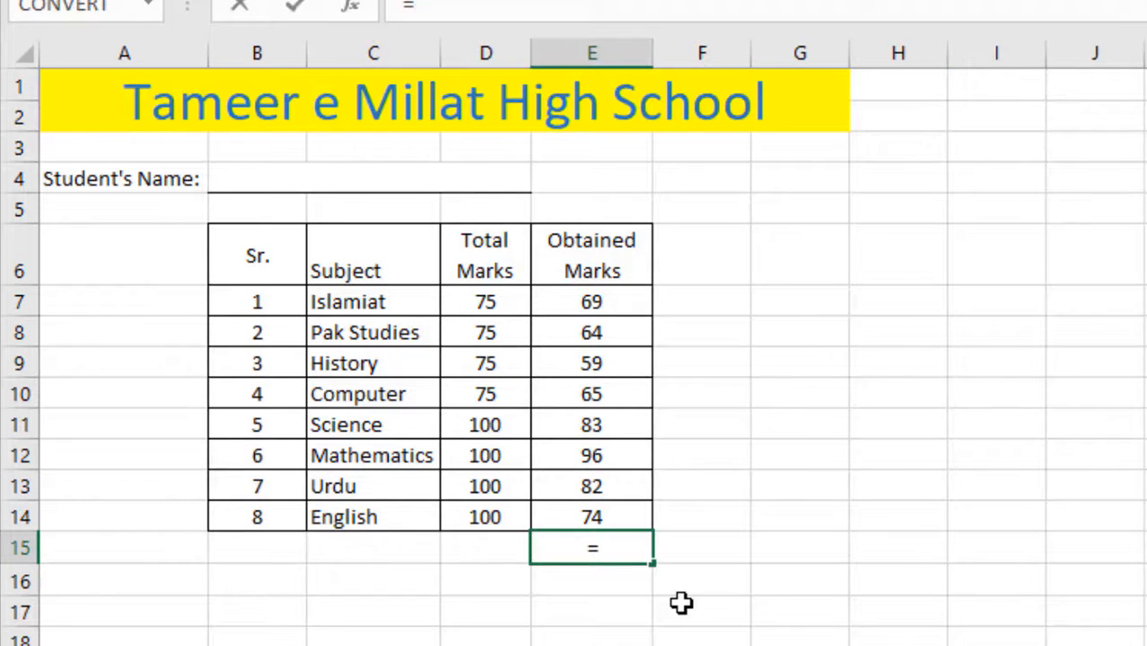
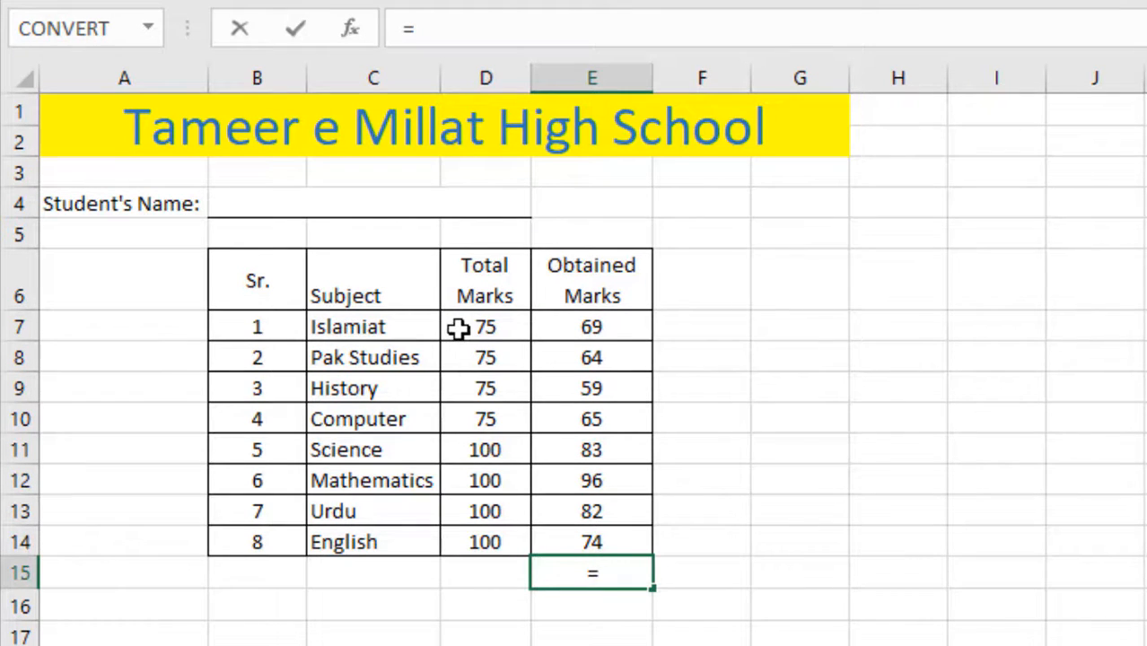
- Enter =D7+D14 in E15 to add Islamiat's and English's total marks, giving 175
click(457, 329)
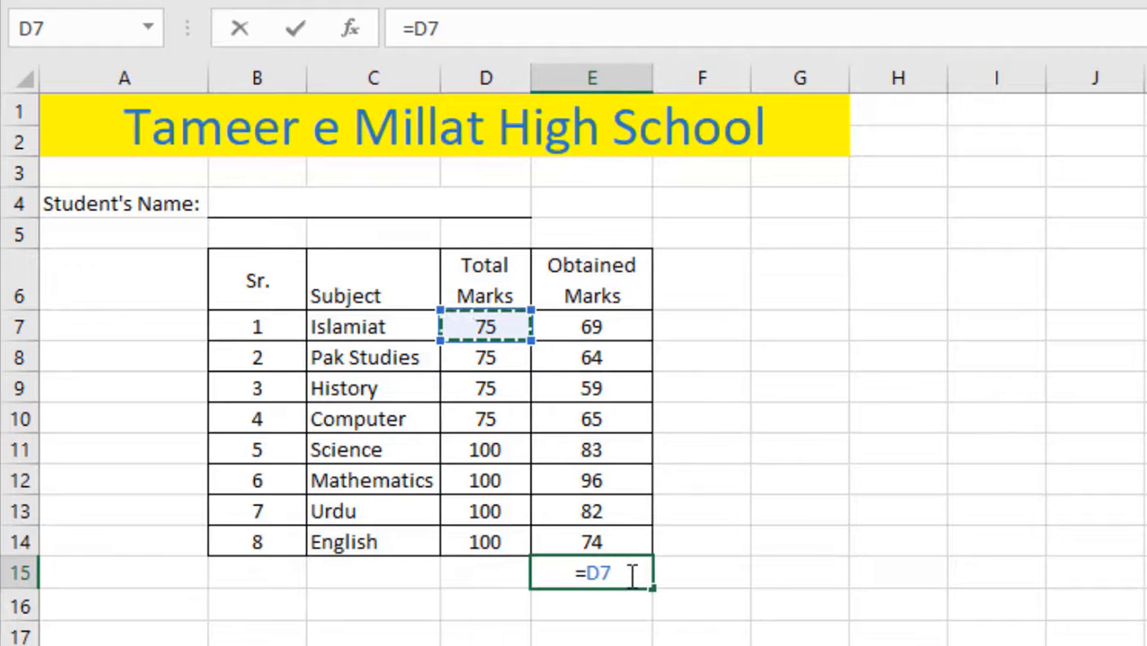
text(=)
key(BackSpace)
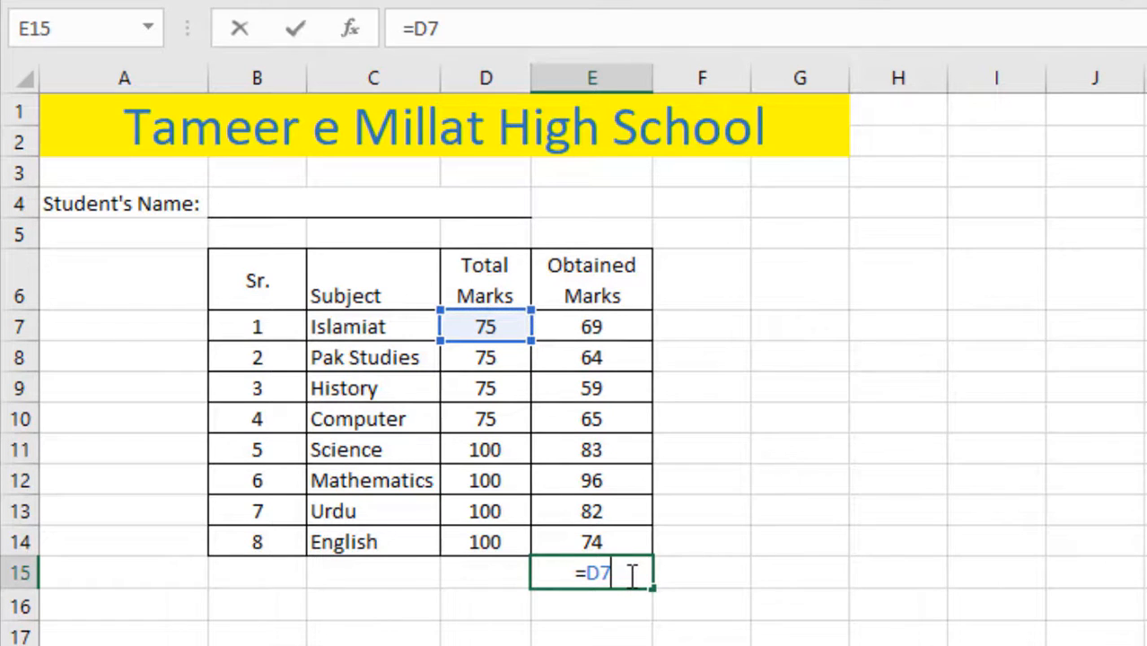
text(+)
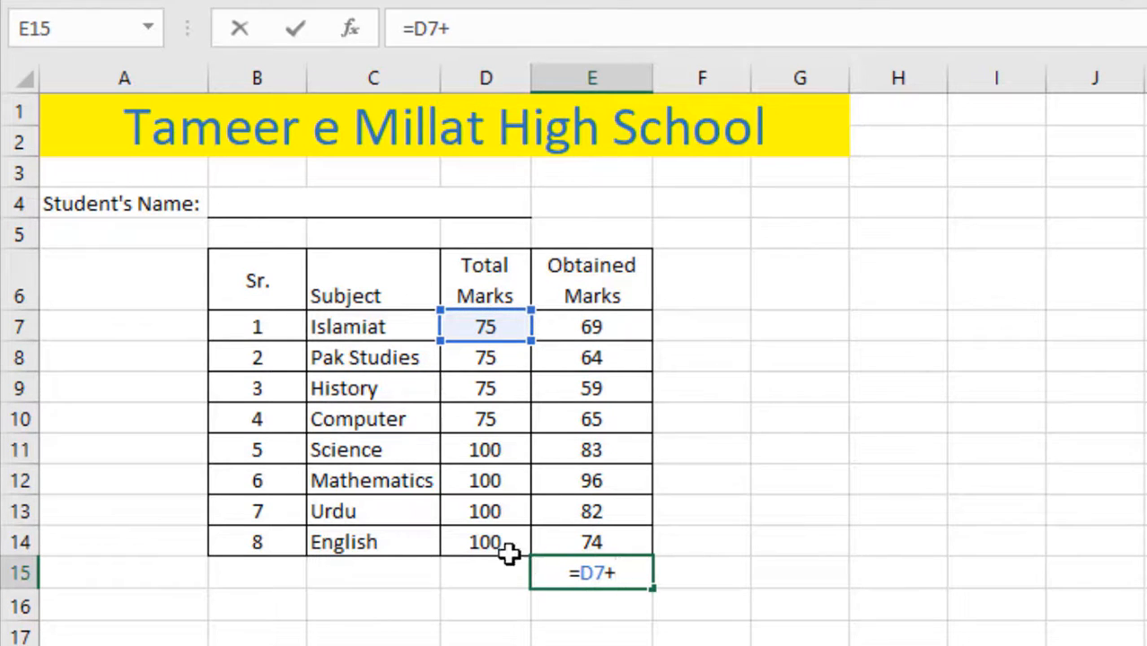
click(480, 544)
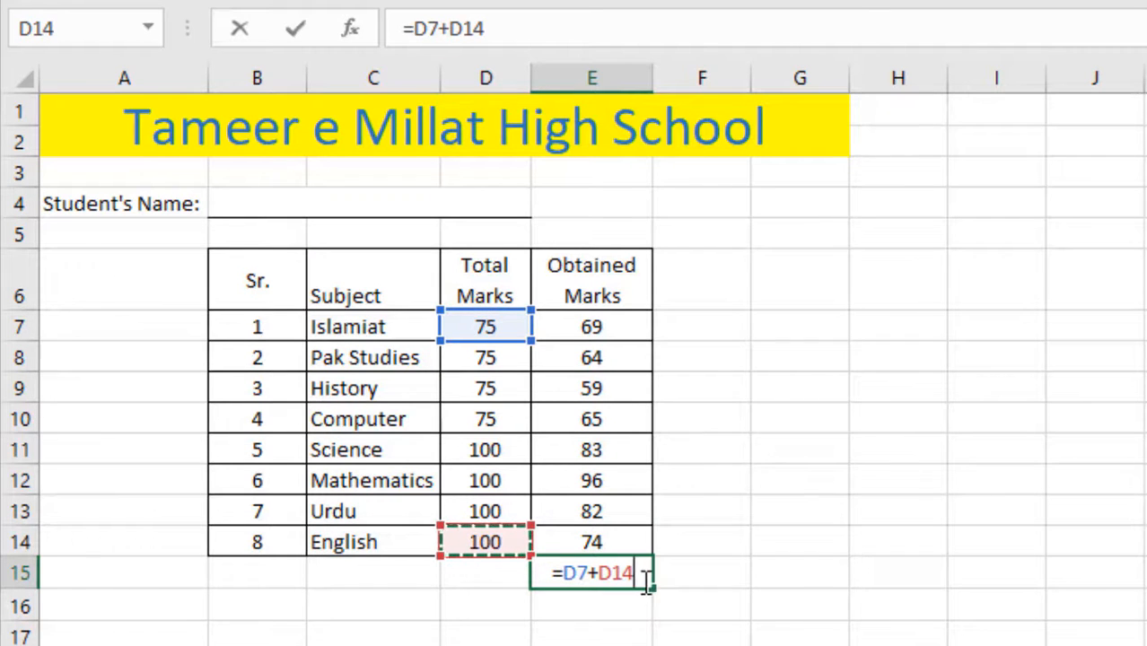
key(Return)
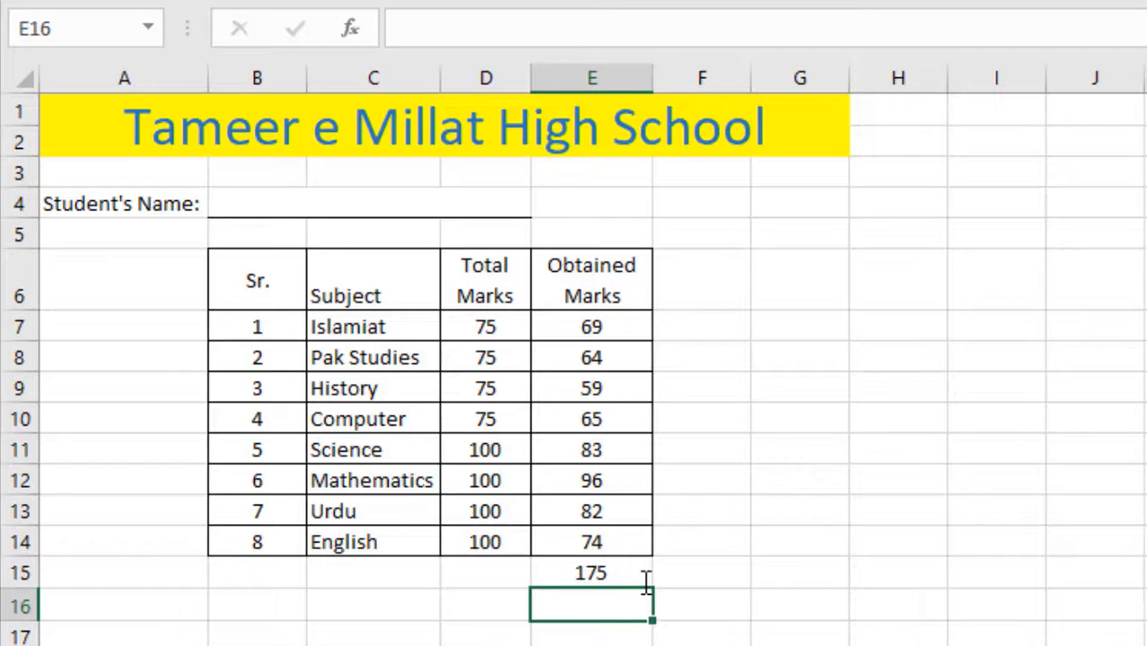
- Reopen E15's formula in the formula bar to check its D7 reference
click(553, 572)
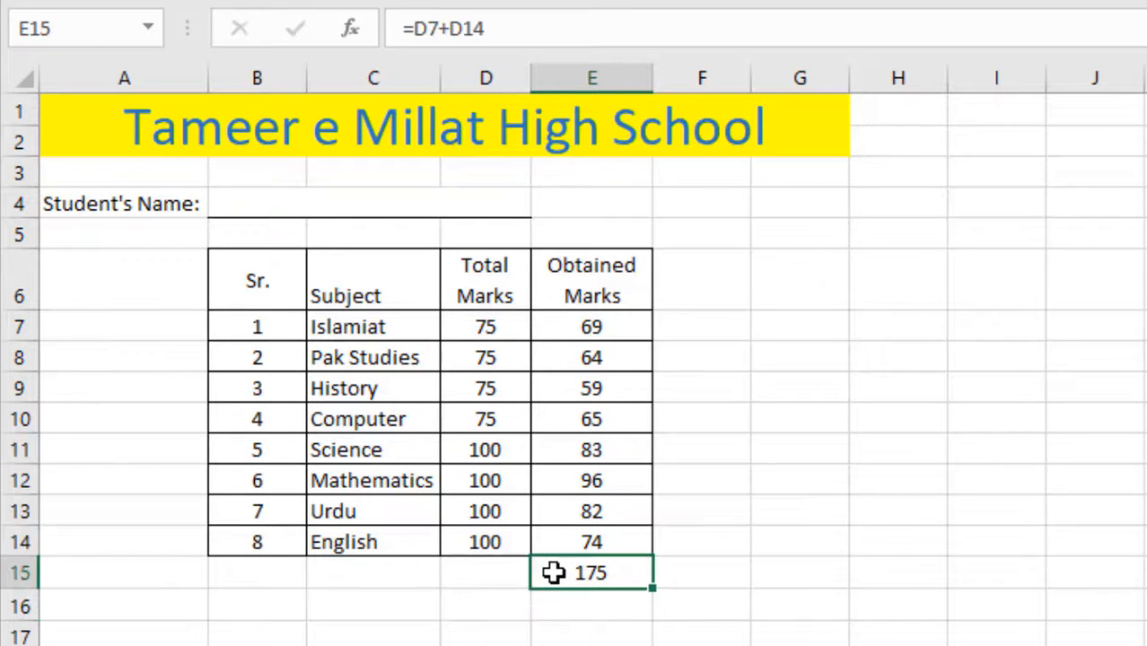
click(496, 29)
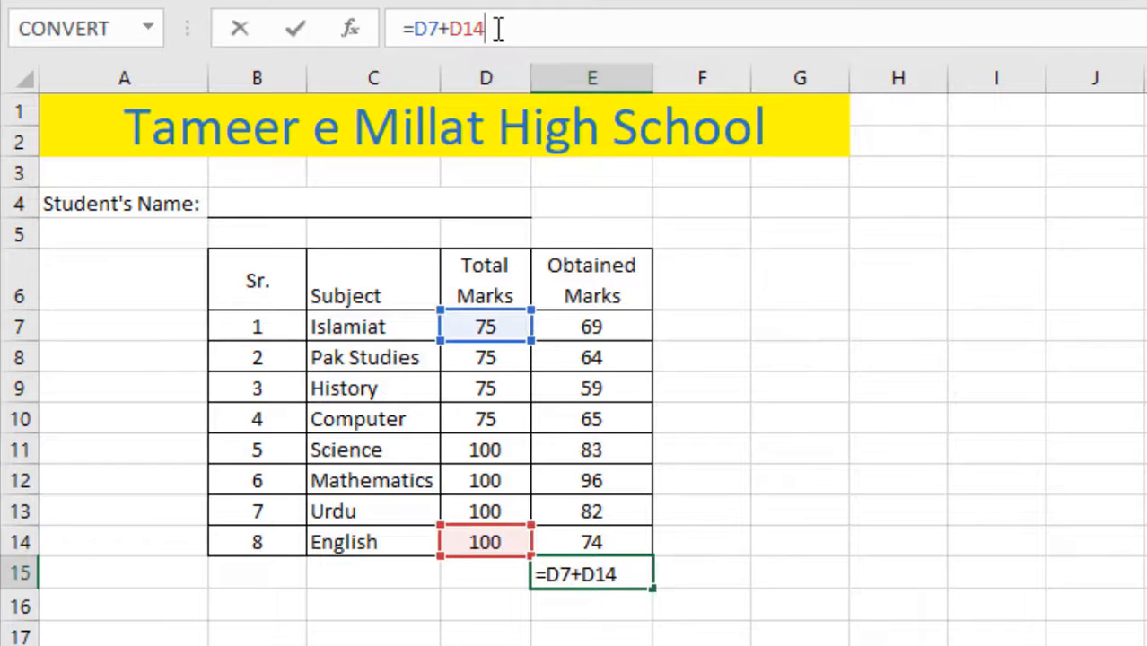
key(Return)
click(614, 571)
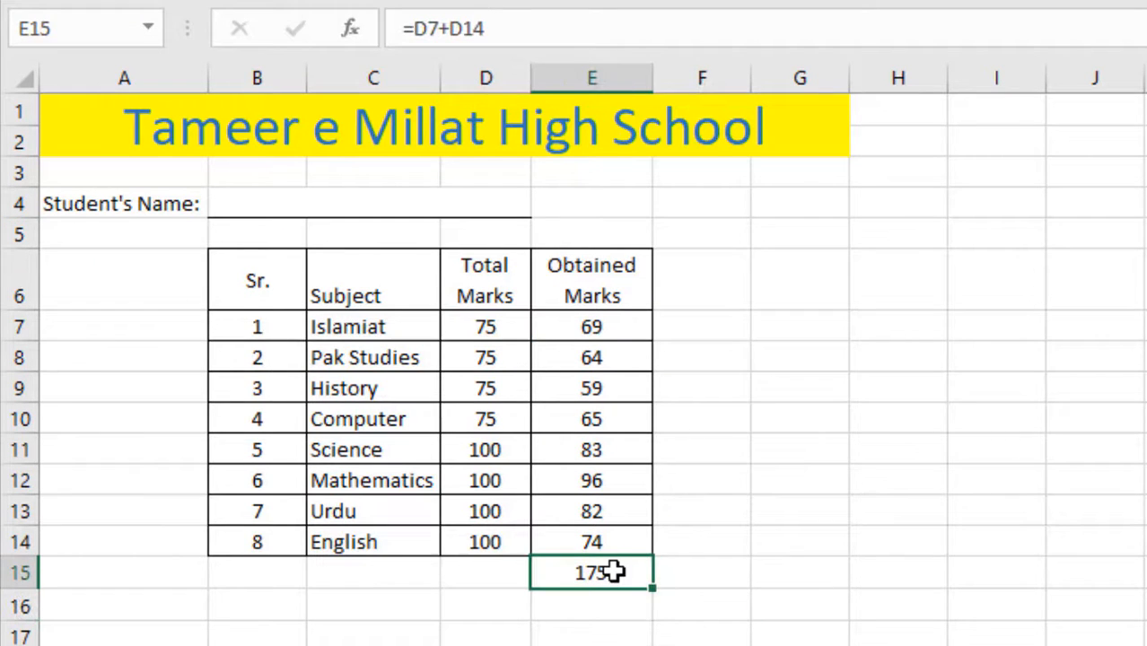
click(474, 21)
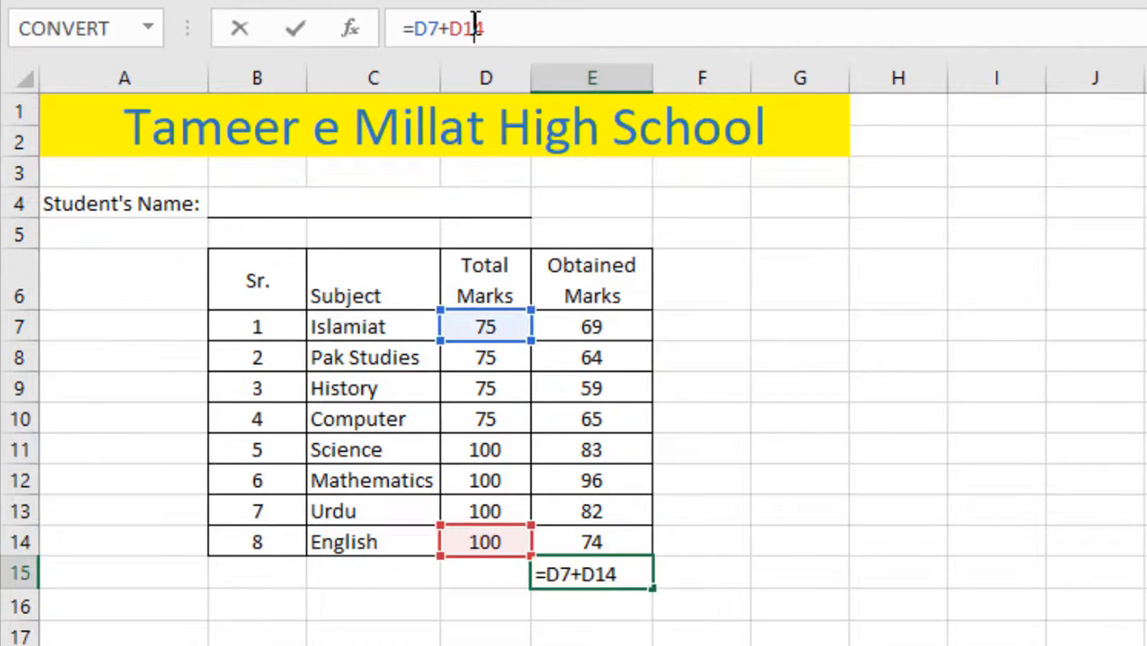
click(428, 28)
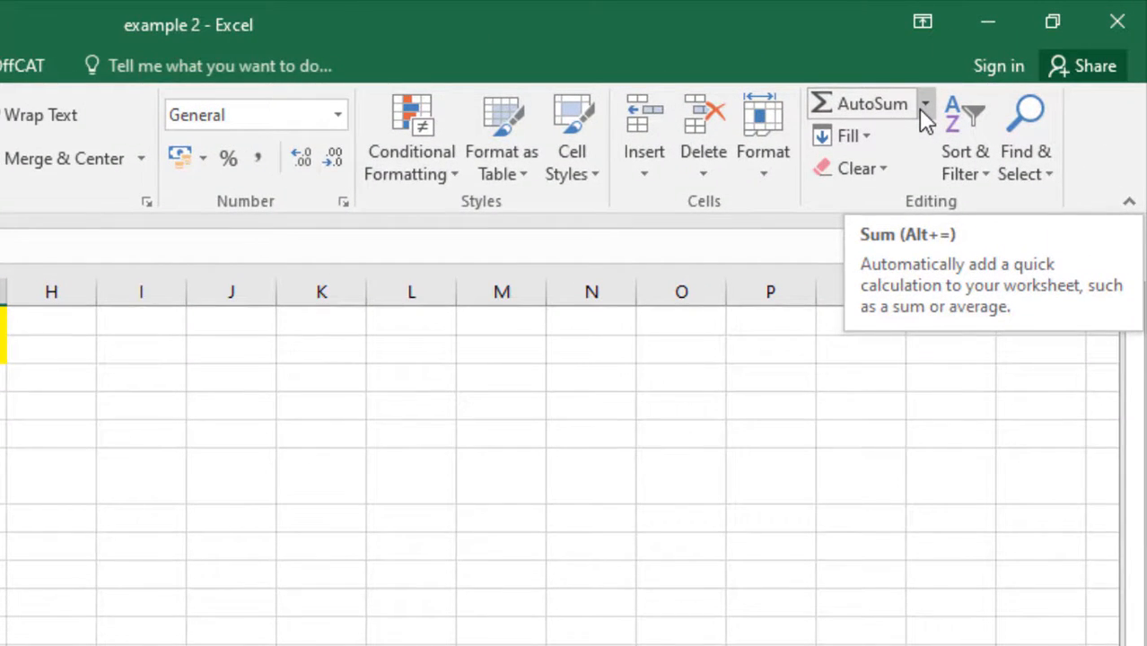
- Replace E15 with an AutoSum of E7:E14, totalling the obtained marks to 592
click(923, 105)
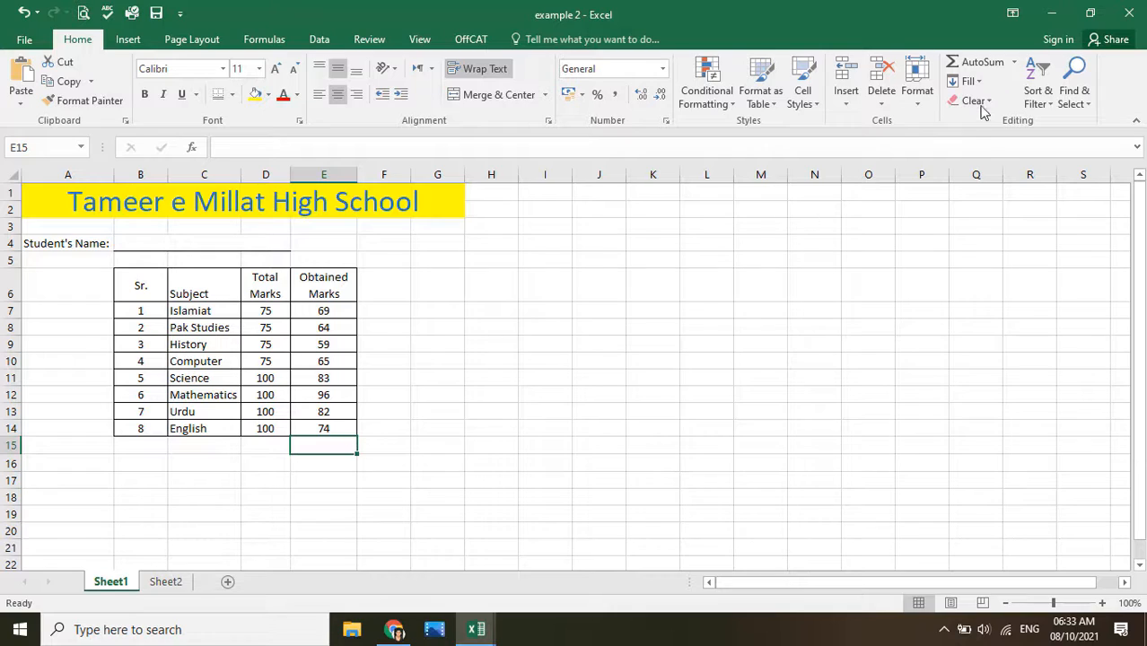
click(987, 63)
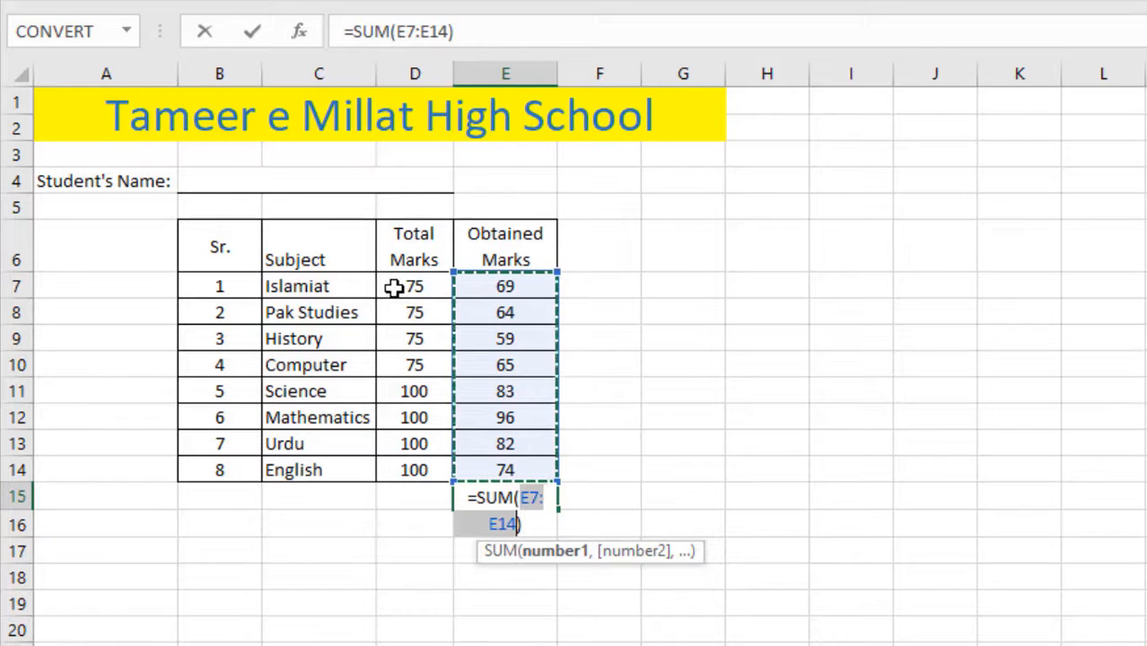
drag(395, 288, 406, 472)
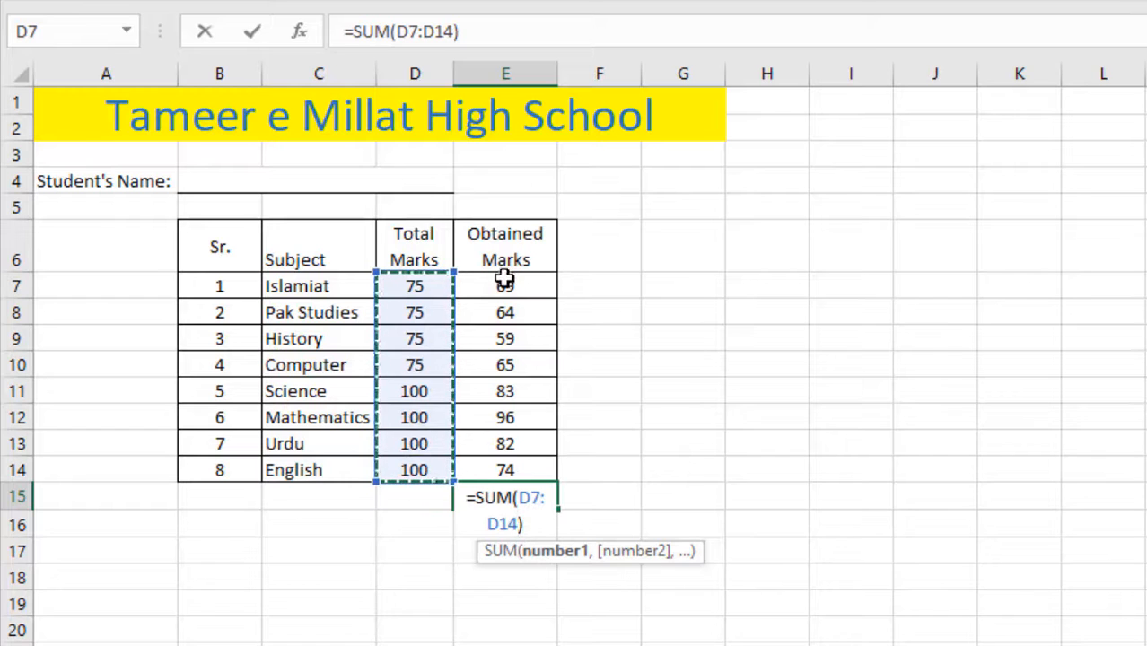
drag(504, 286, 489, 468)
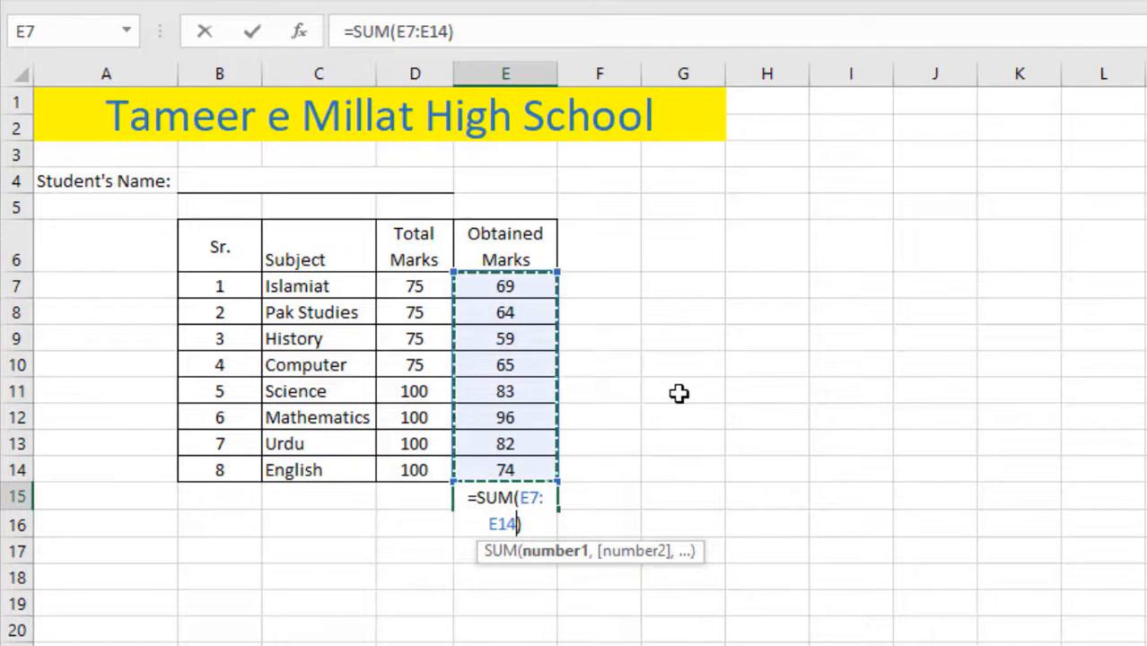
key(Return)
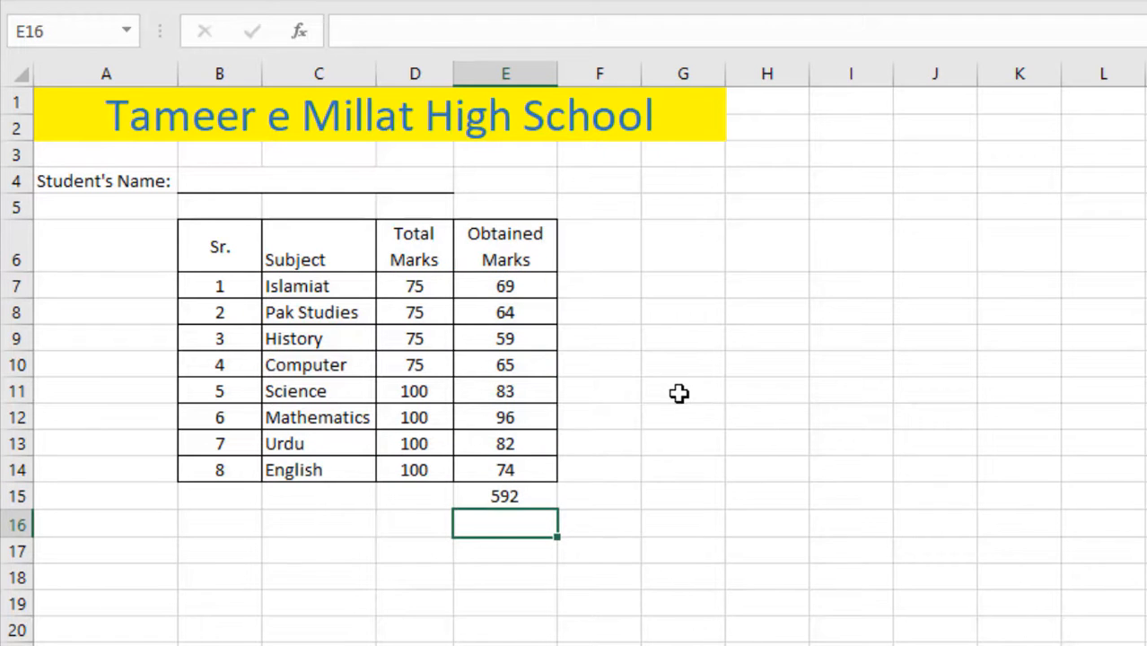
click(520, 492)
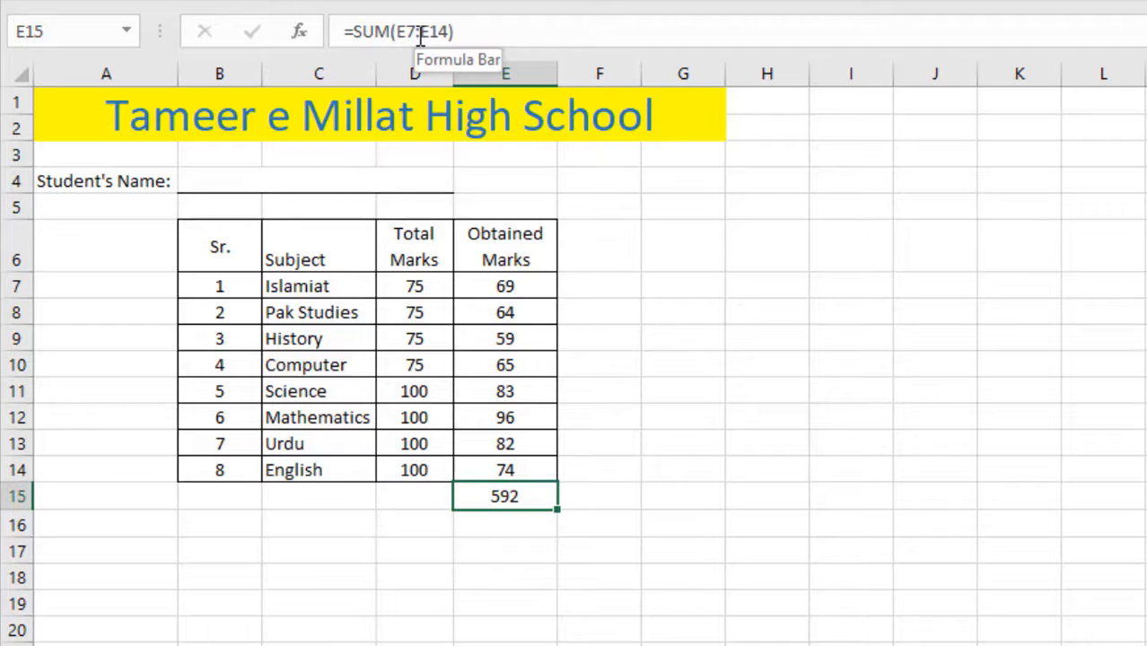
click(621, 354)
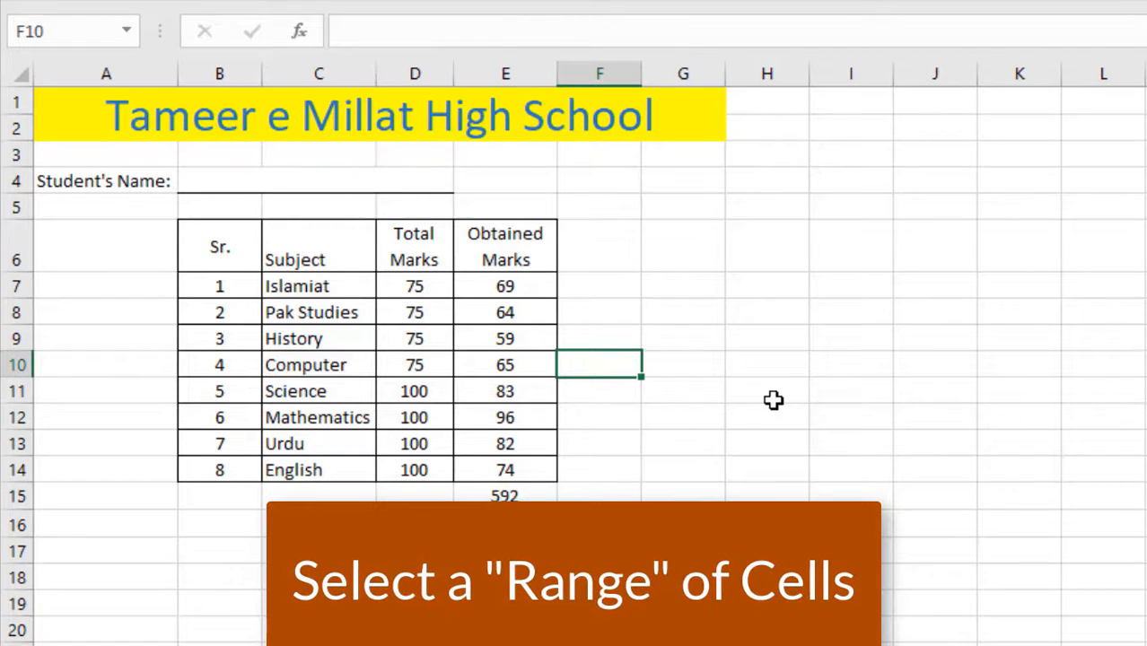
text(=)
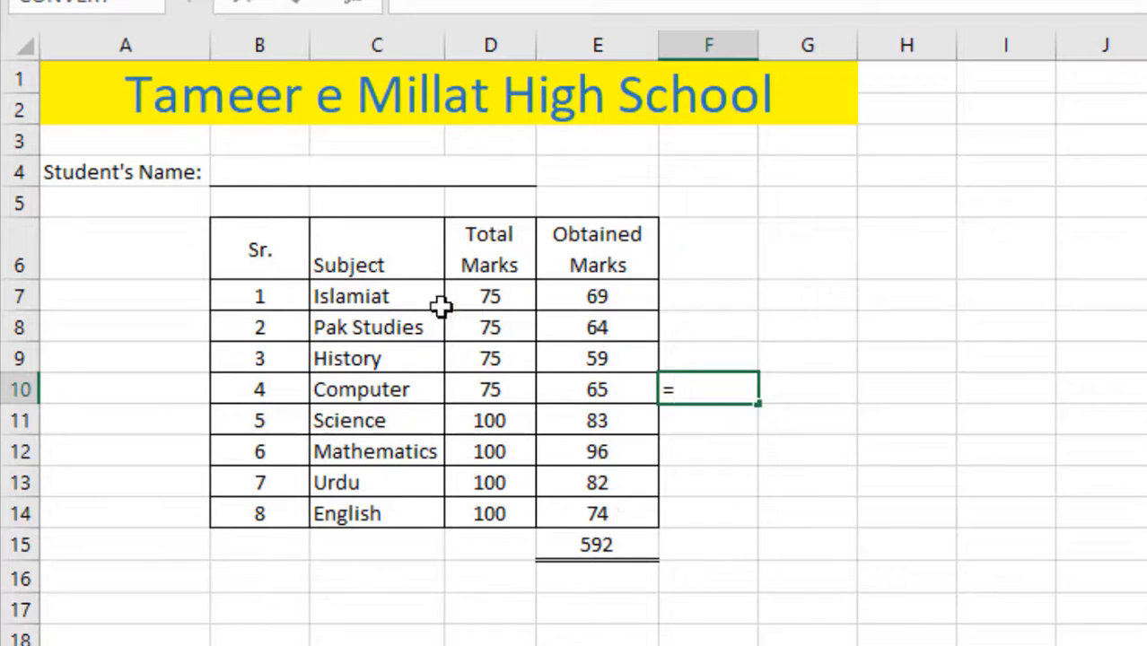
click(252, 252)
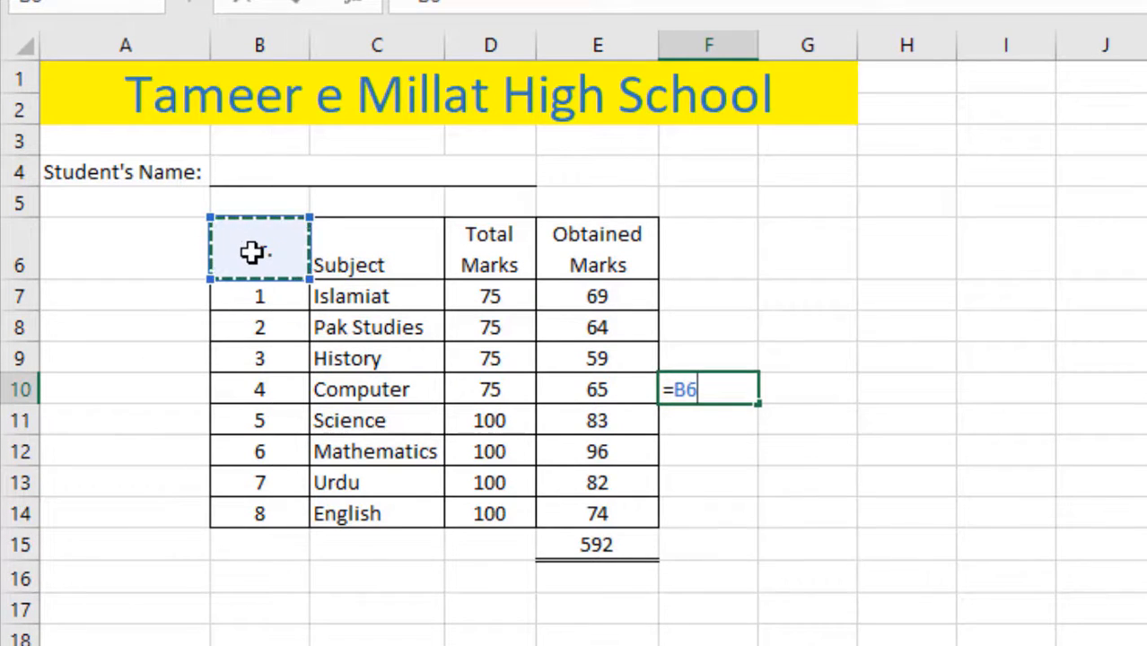
text(:)
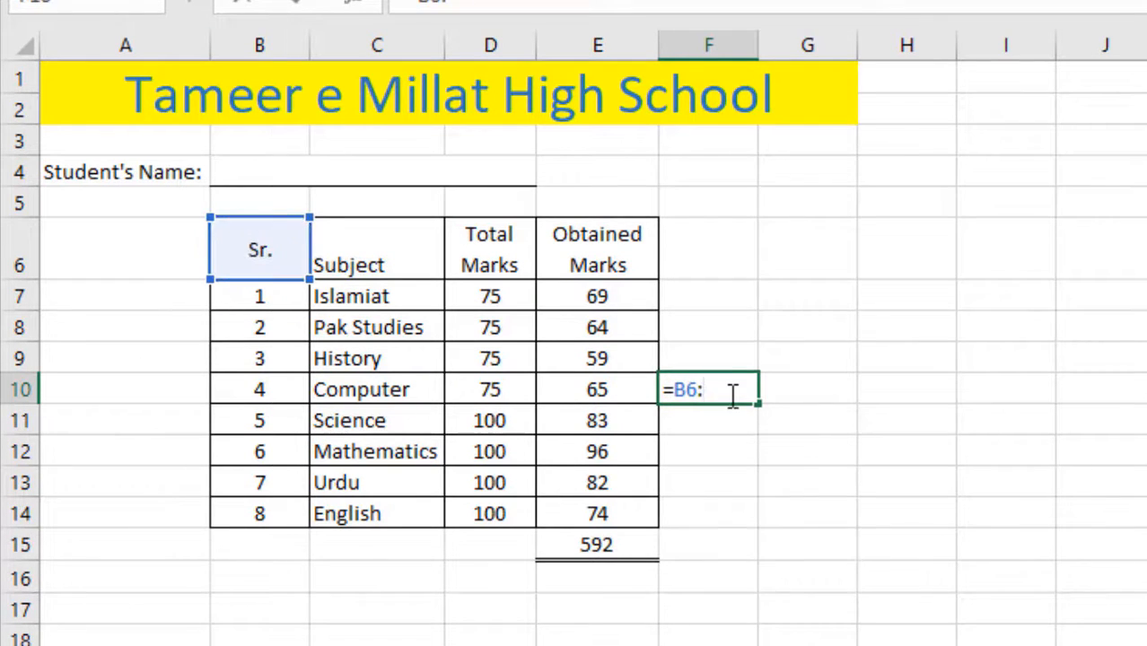
click(611, 513)
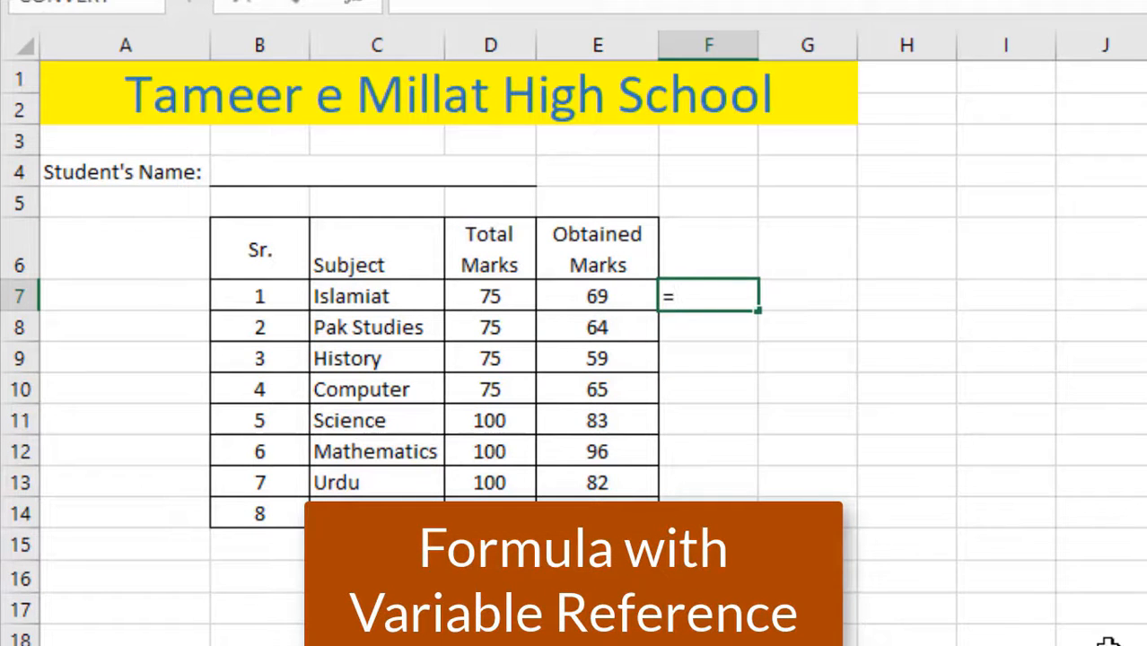
- Enter =D7-E7 in F7 and fill it down to F14 to show marks lost
click(493, 299)
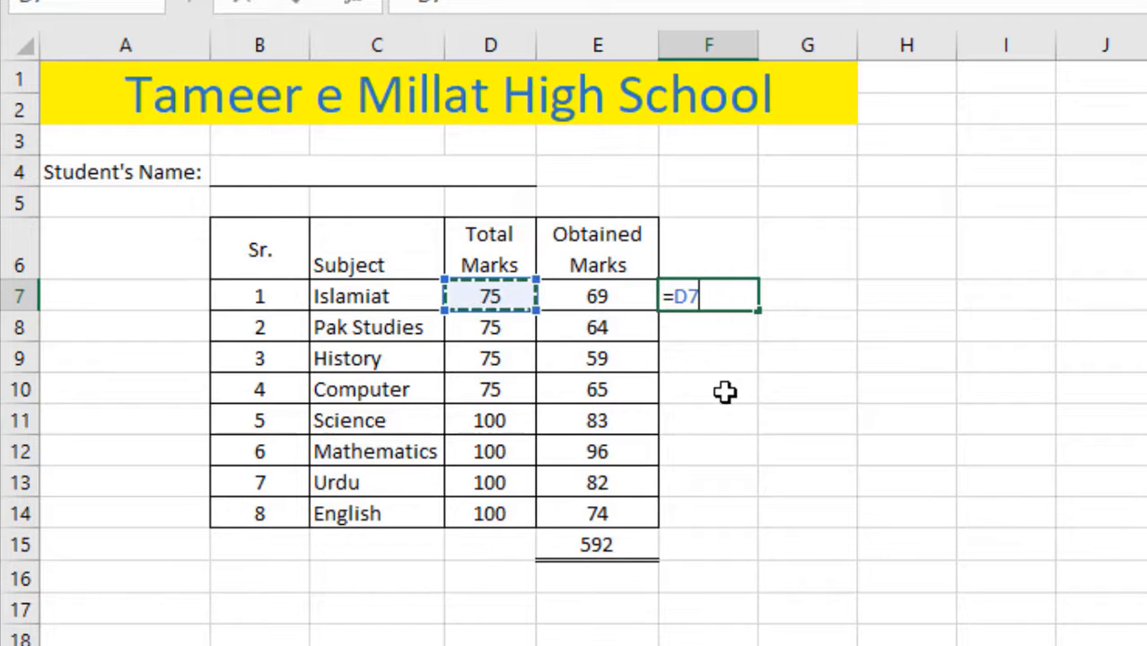
text(-)
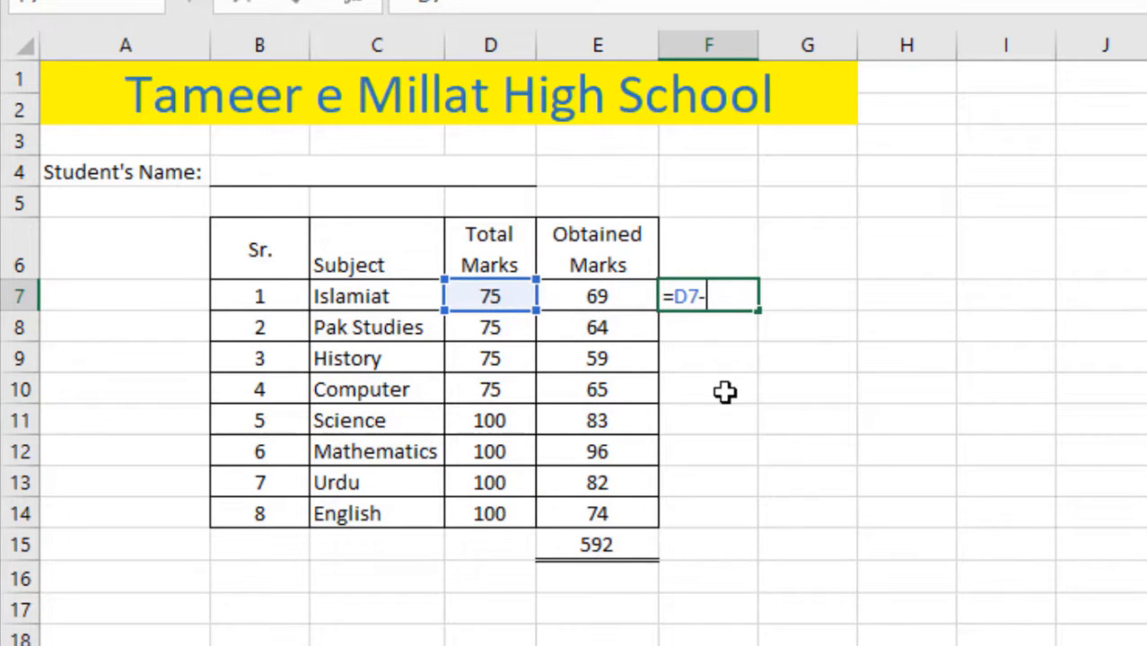
click(595, 297)
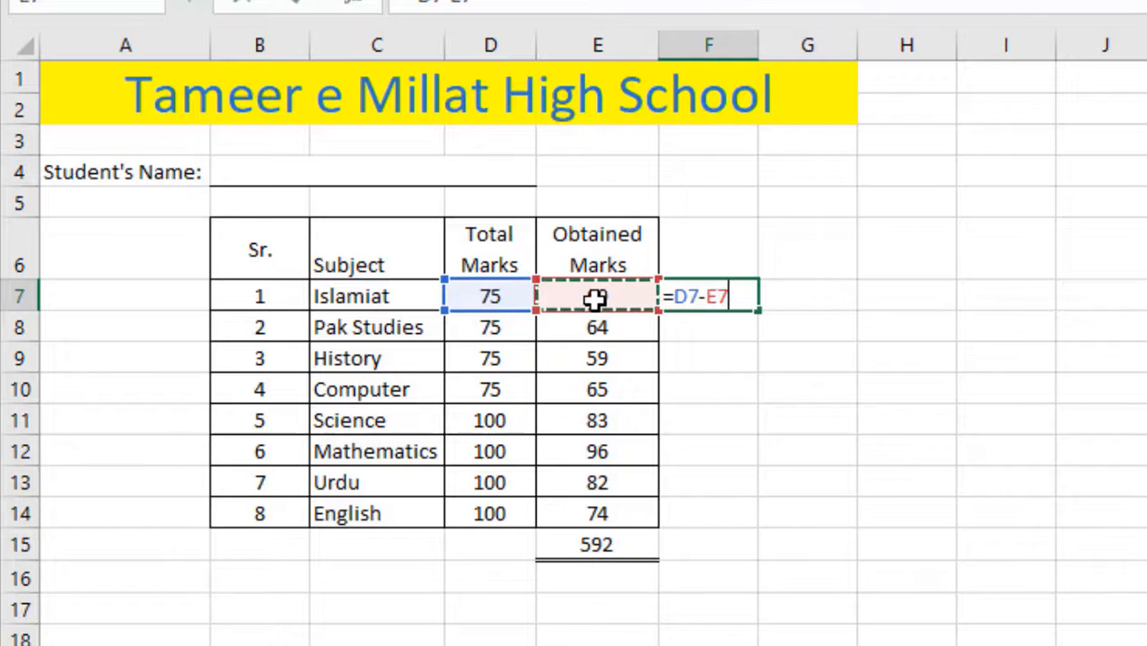
key(Return)
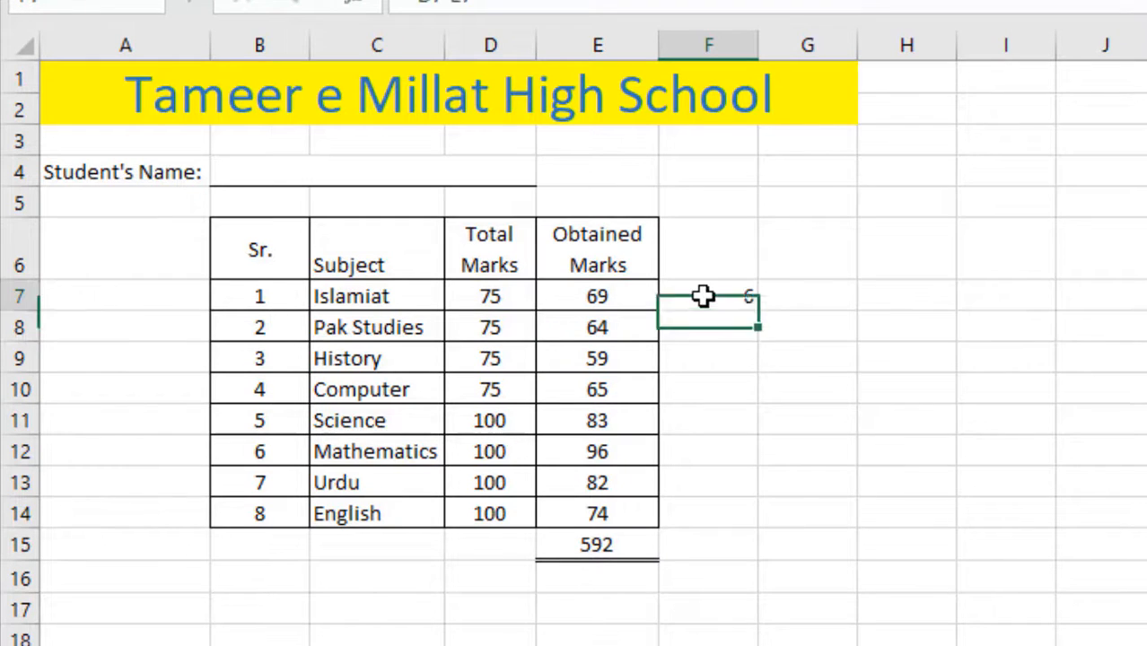
click(702, 296)
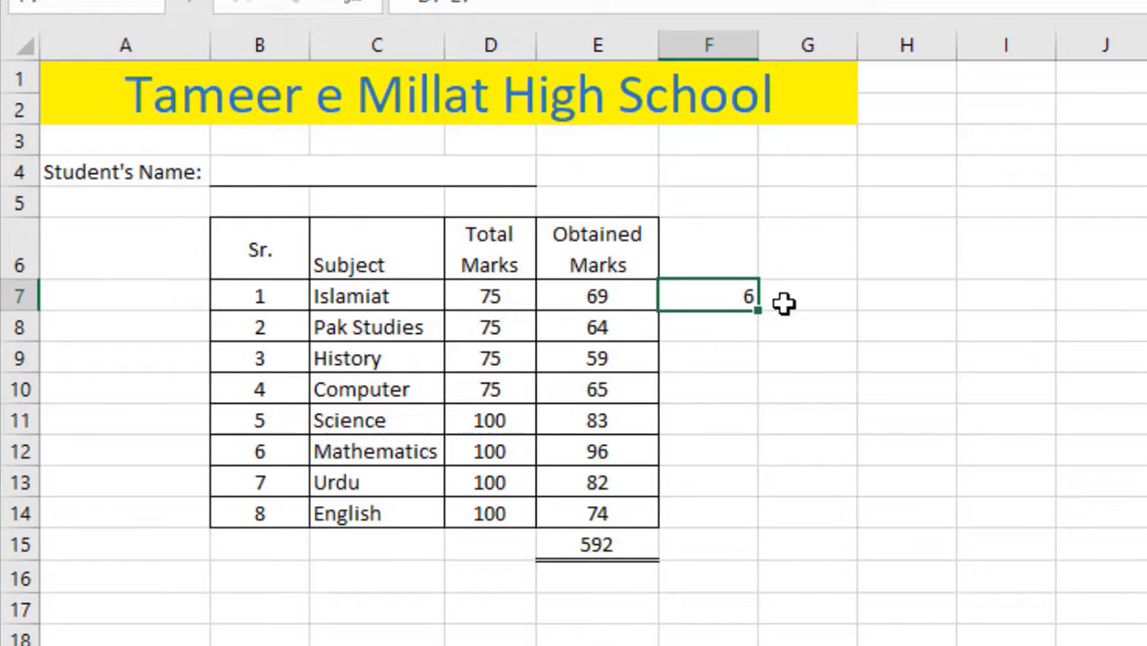
drag(762, 342, 748, 523)
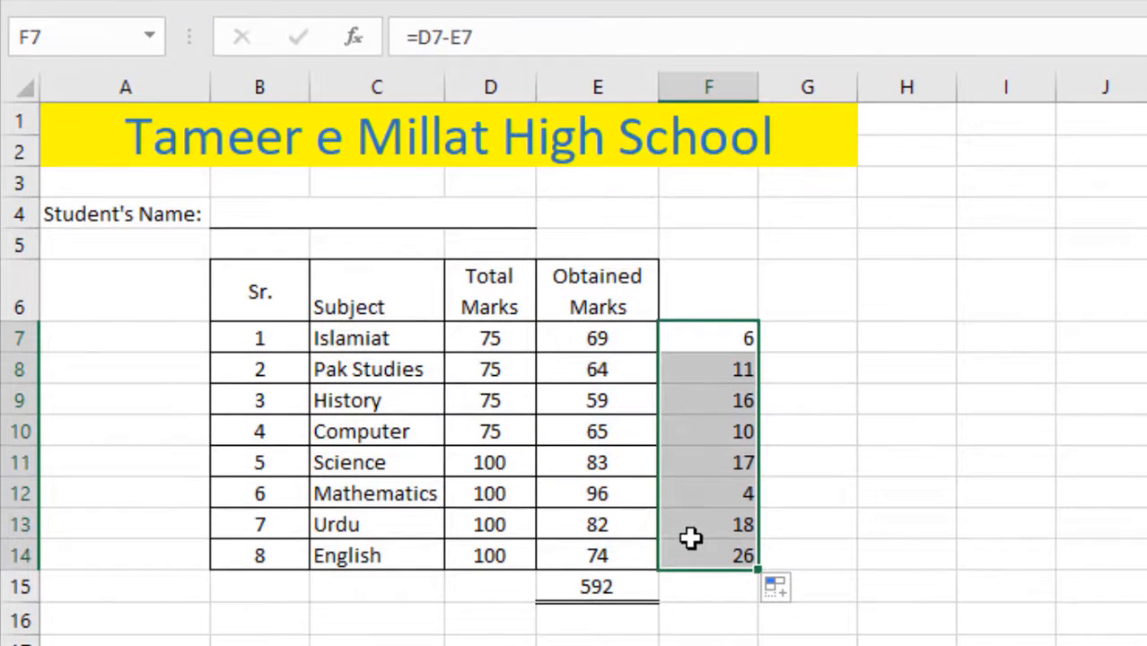
- Review the copied difference formulas in F7, F8 and F9
click(700, 348)
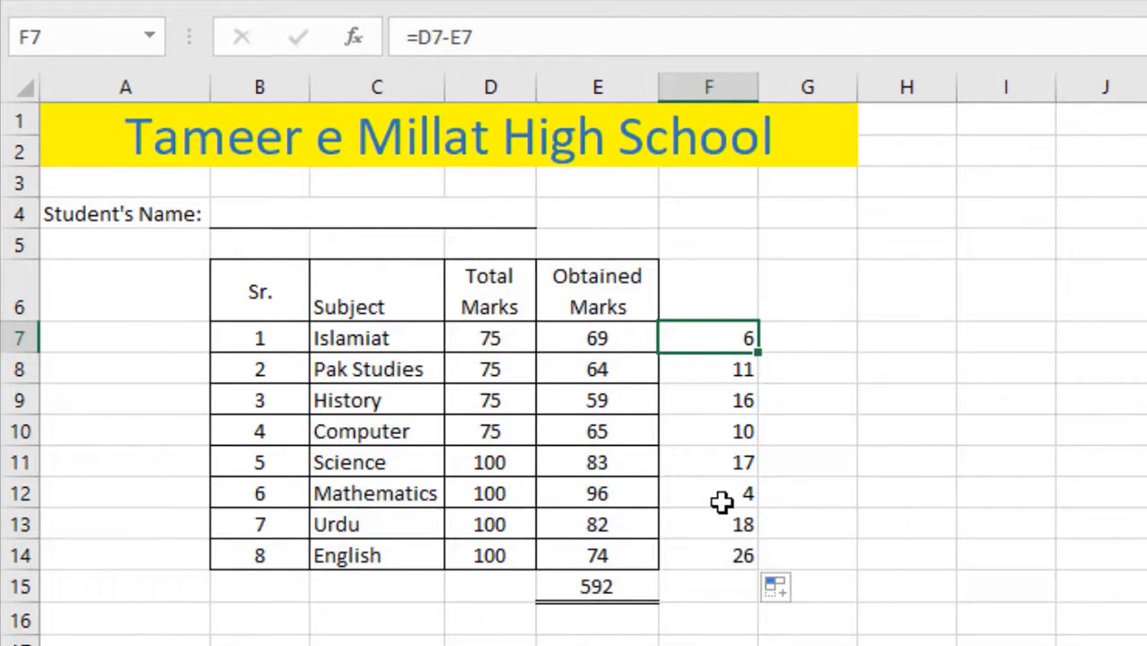
click(685, 374)
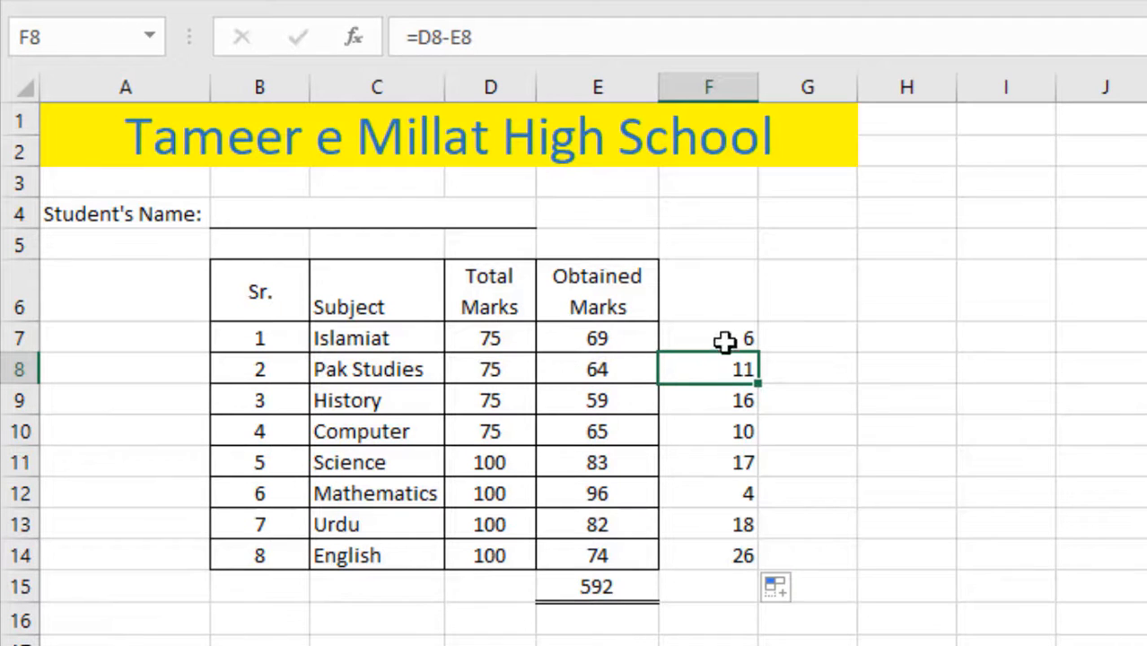
click(690, 334)
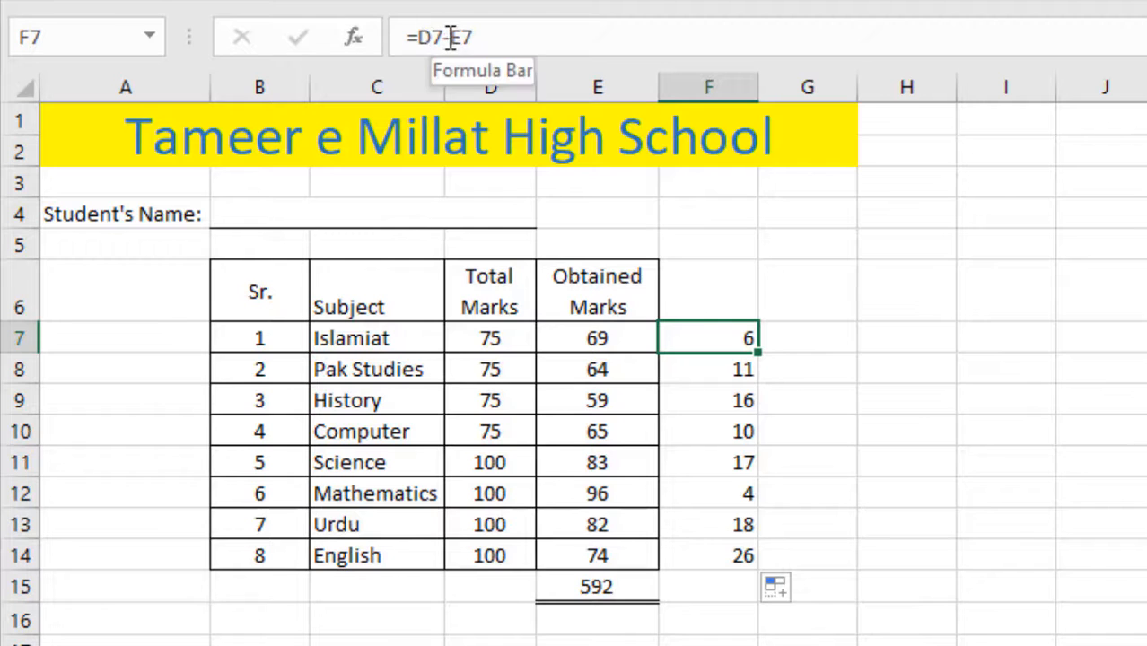
click(721, 378)
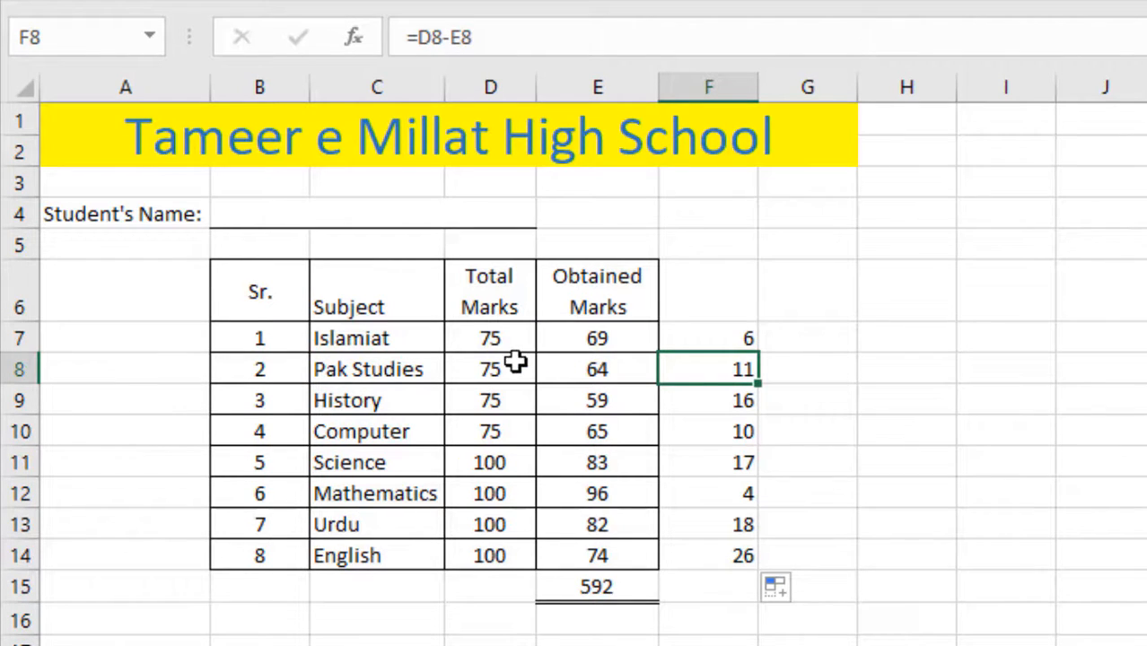
click(679, 406)
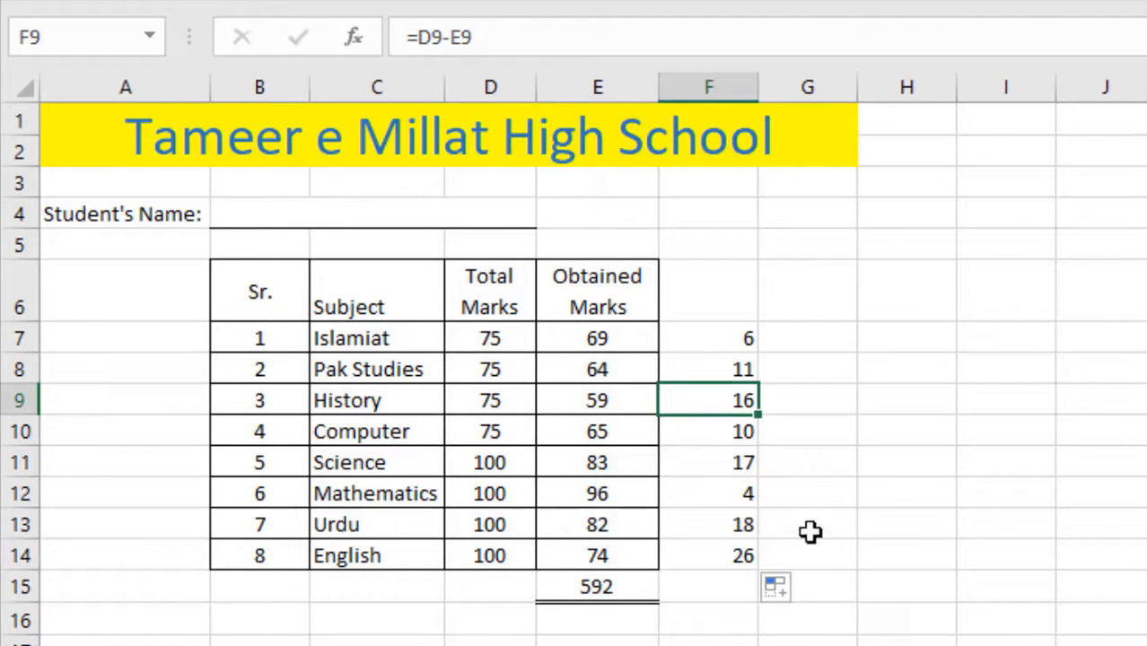
click(900, 509)
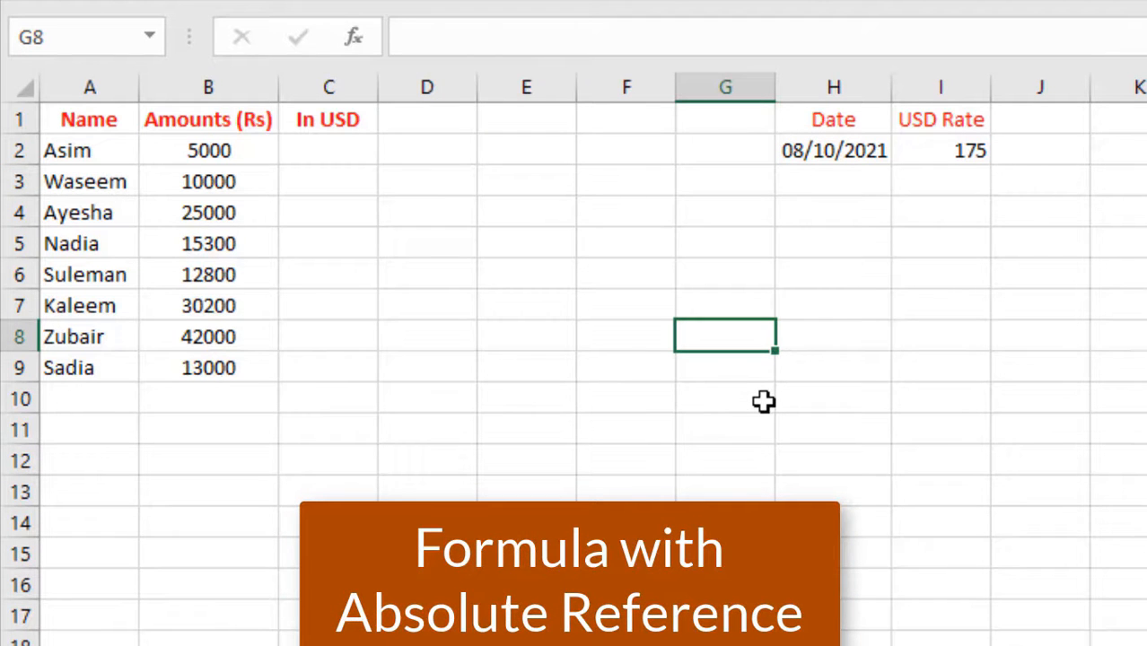
- Enter =B2/I2 in C2 to convert the rupee amount into dollars
click(325, 155)
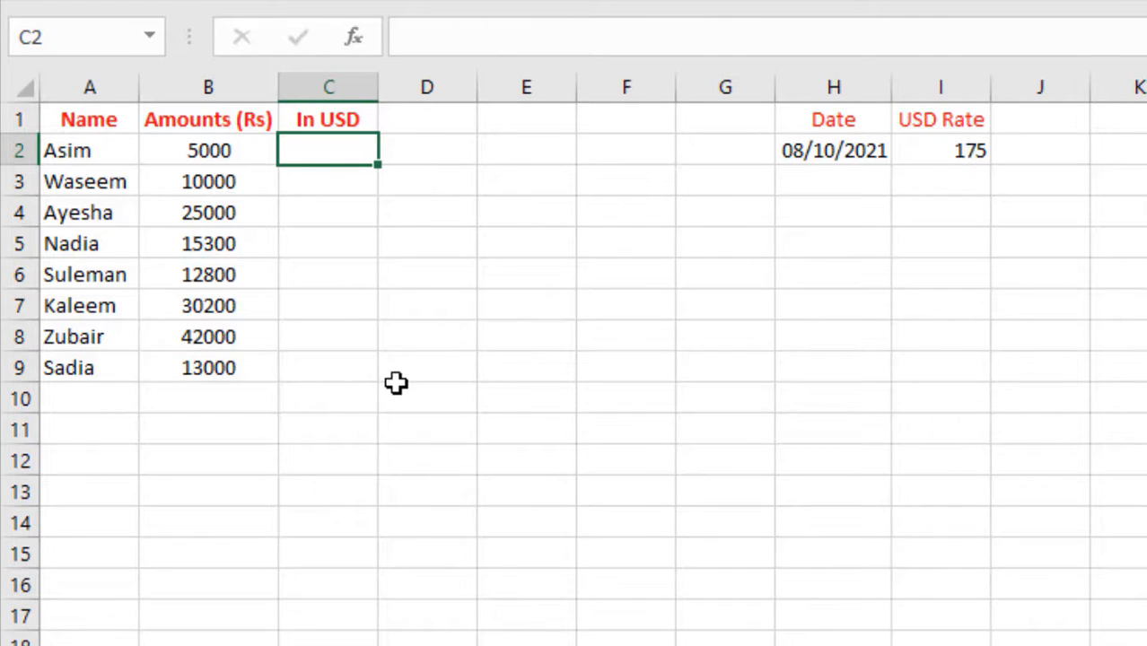
text(=)
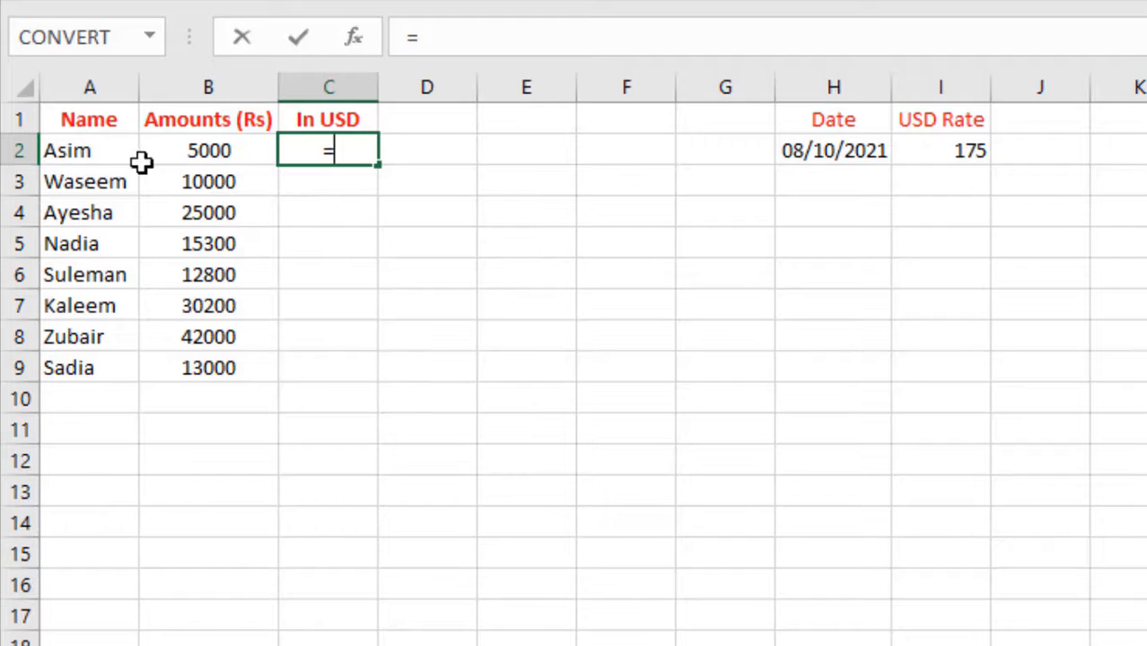
click(185, 151)
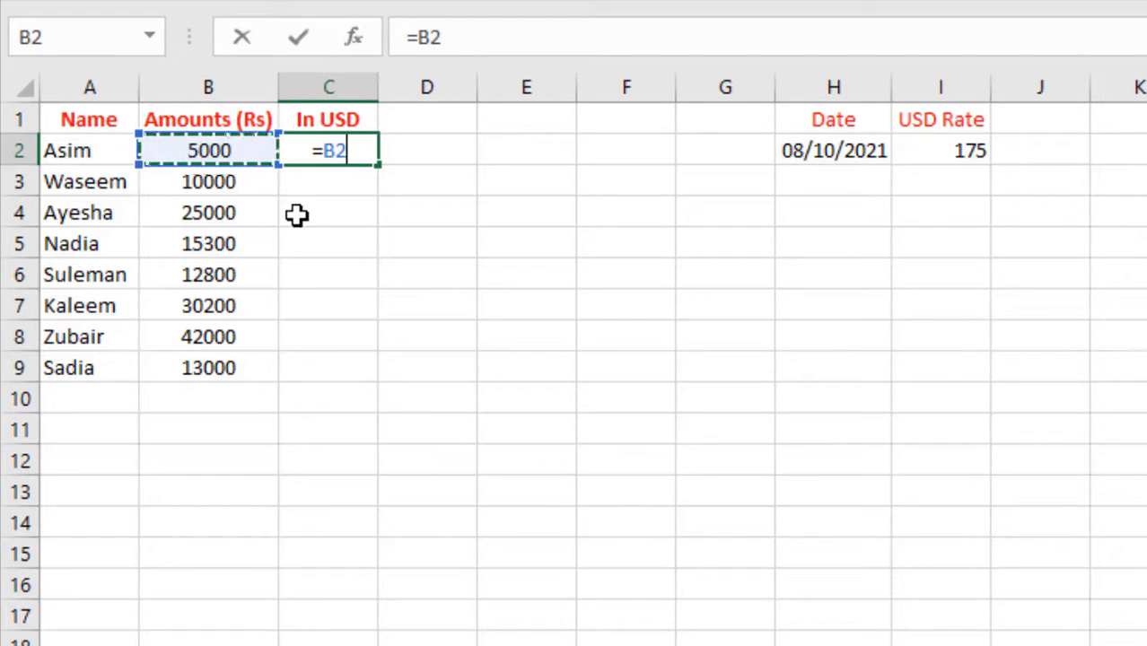
text(/)
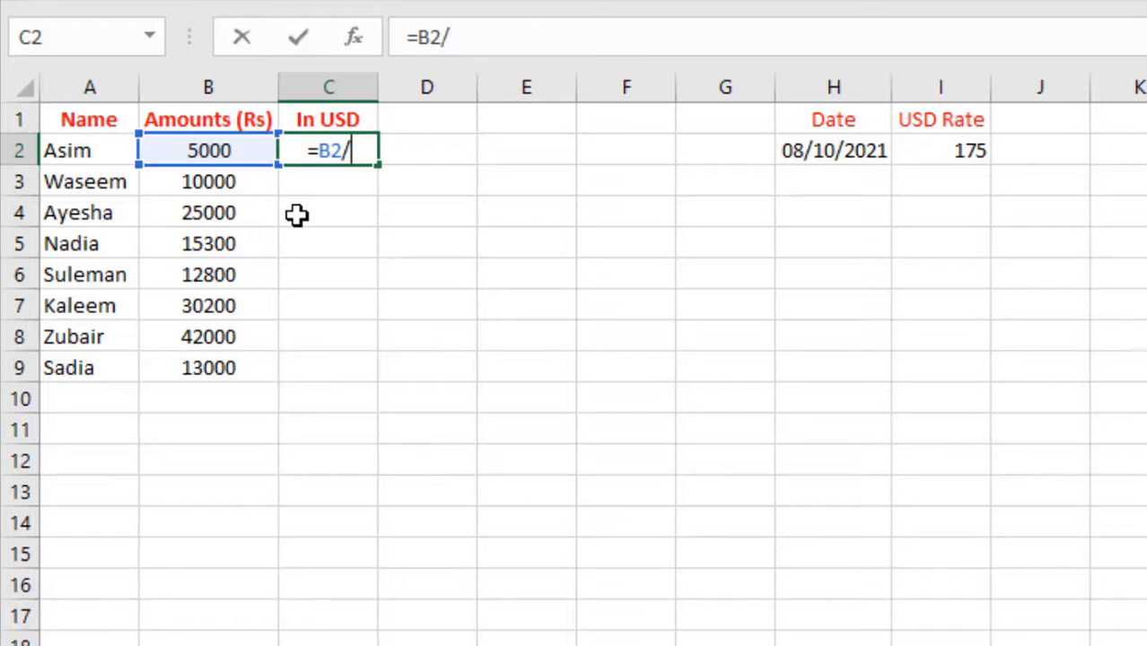
click(941, 151)
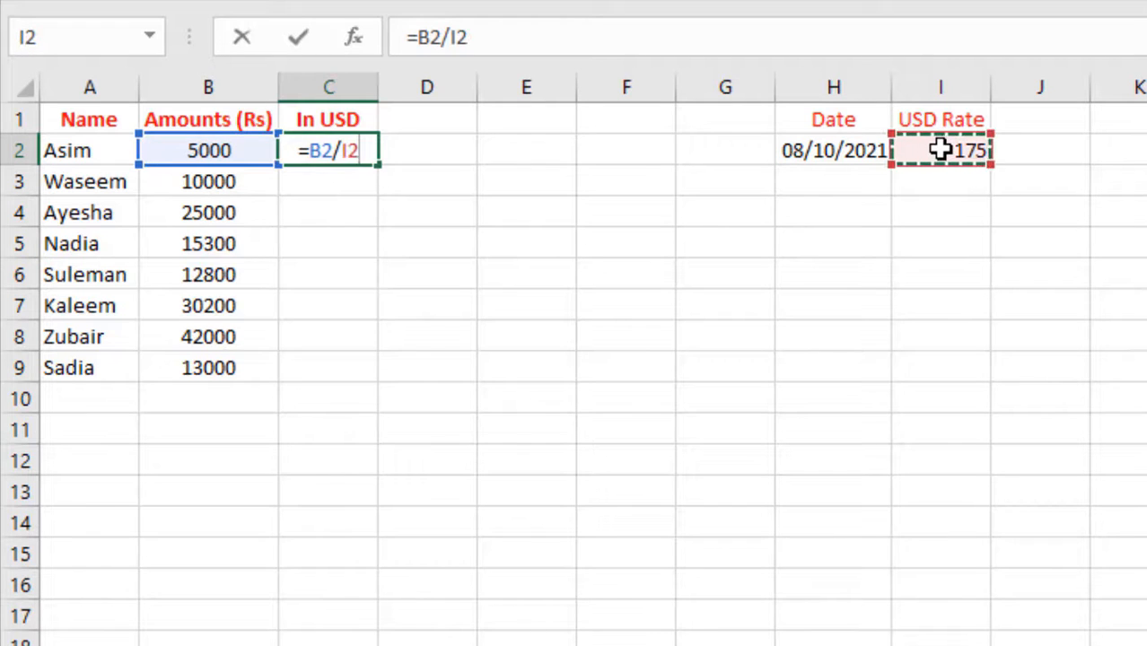
key(Return)
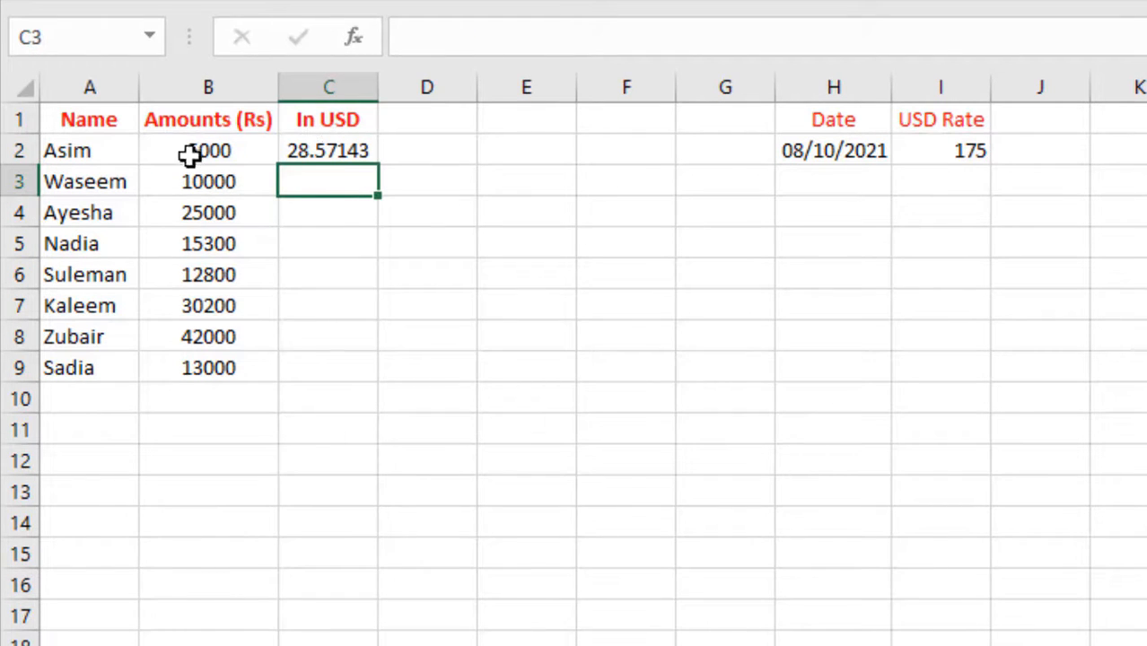
- Fill C2's formula down to C9, trace the #DIV/0! errors to empty I cells, then undo
click(348, 148)
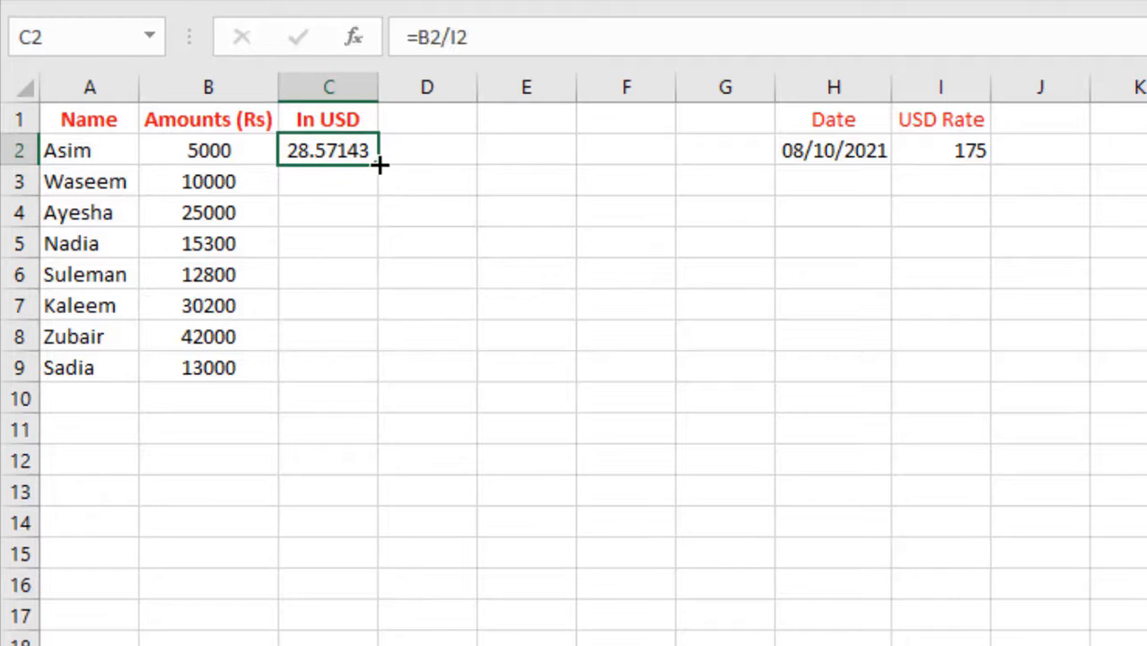
drag(378, 164, 366, 379)
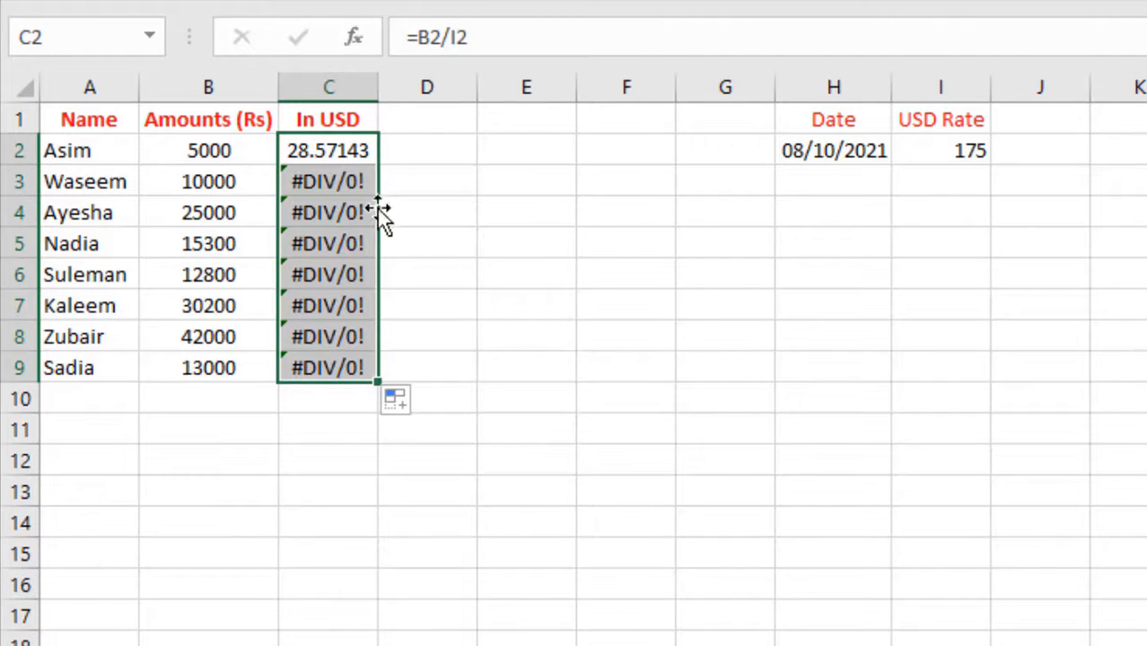
click(310, 181)
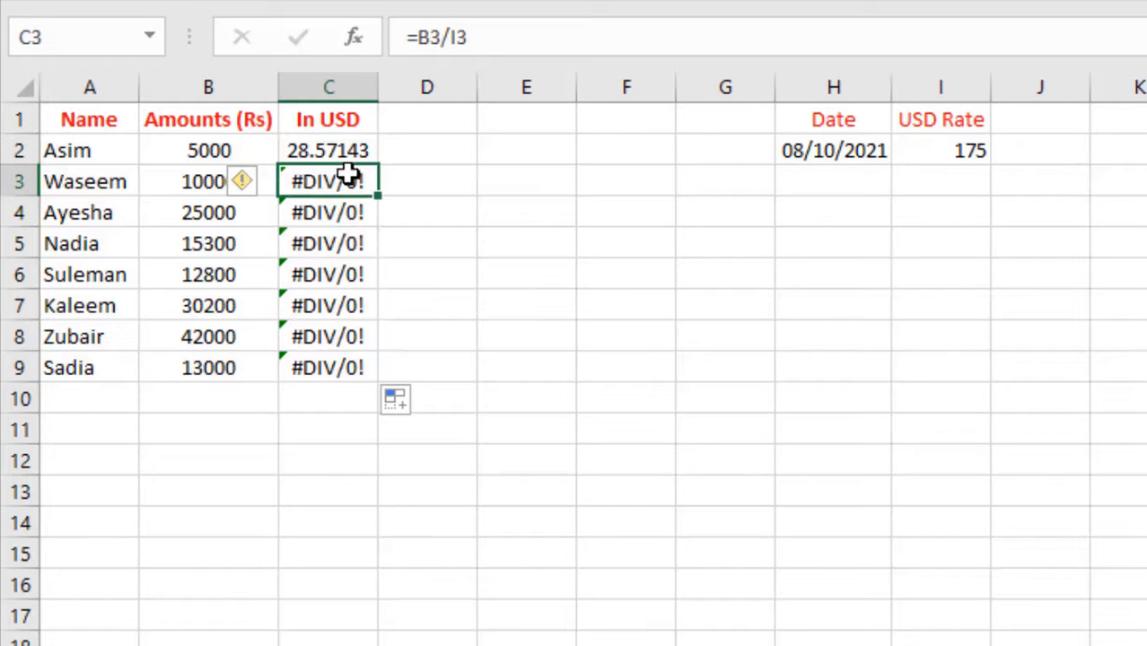
click(186, 182)
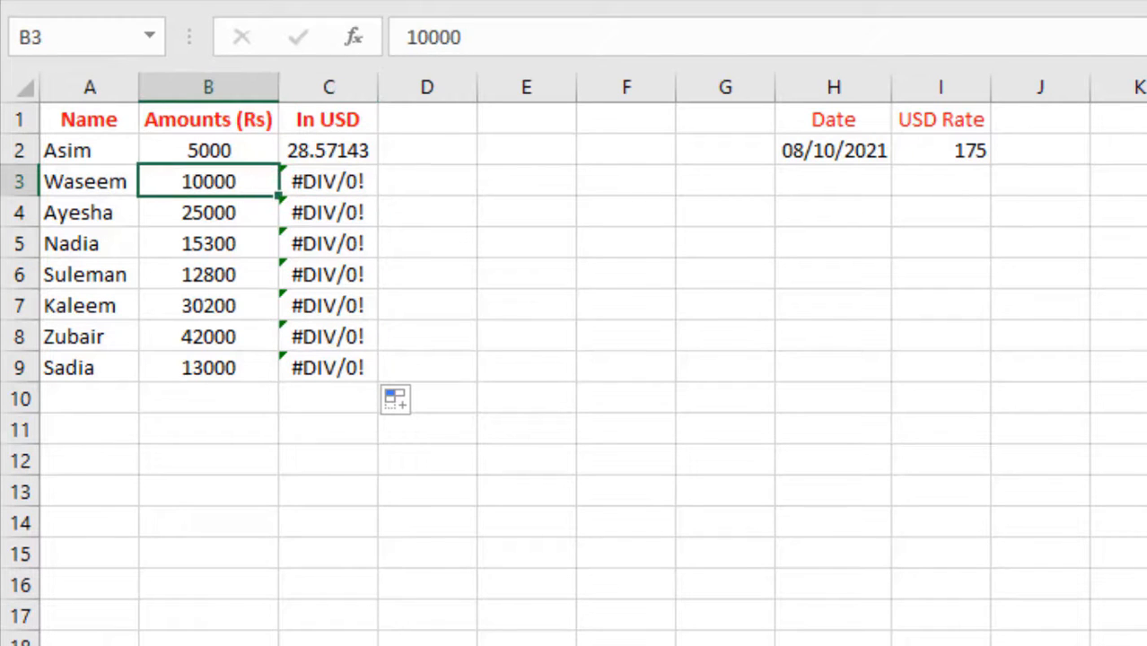
click(969, 181)
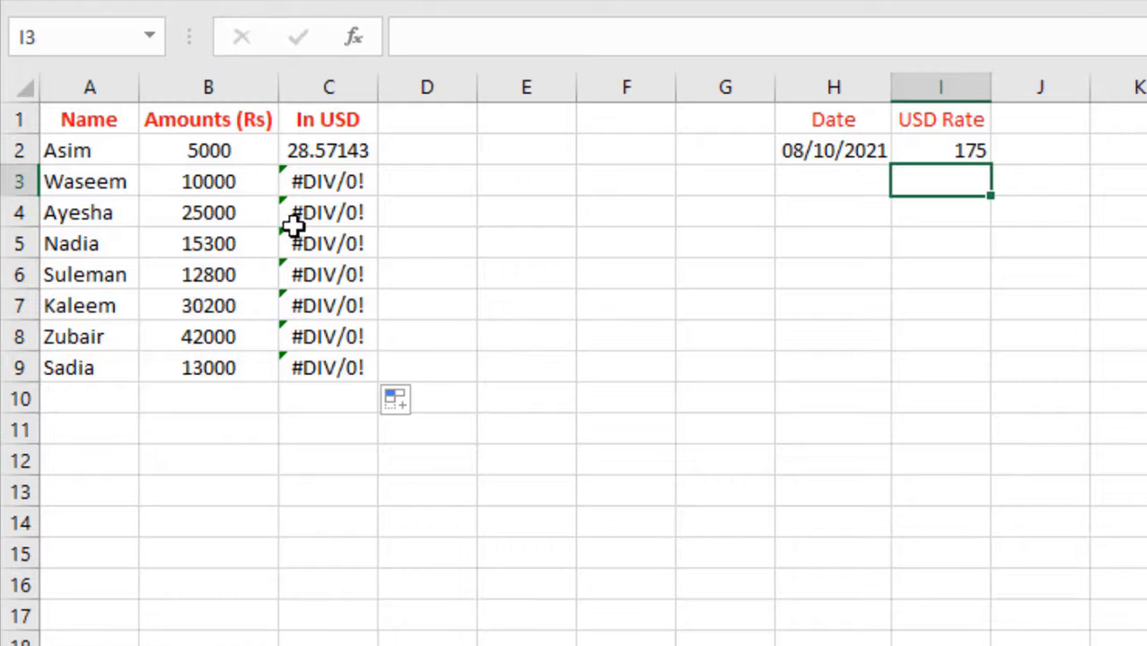
click(236, 218)
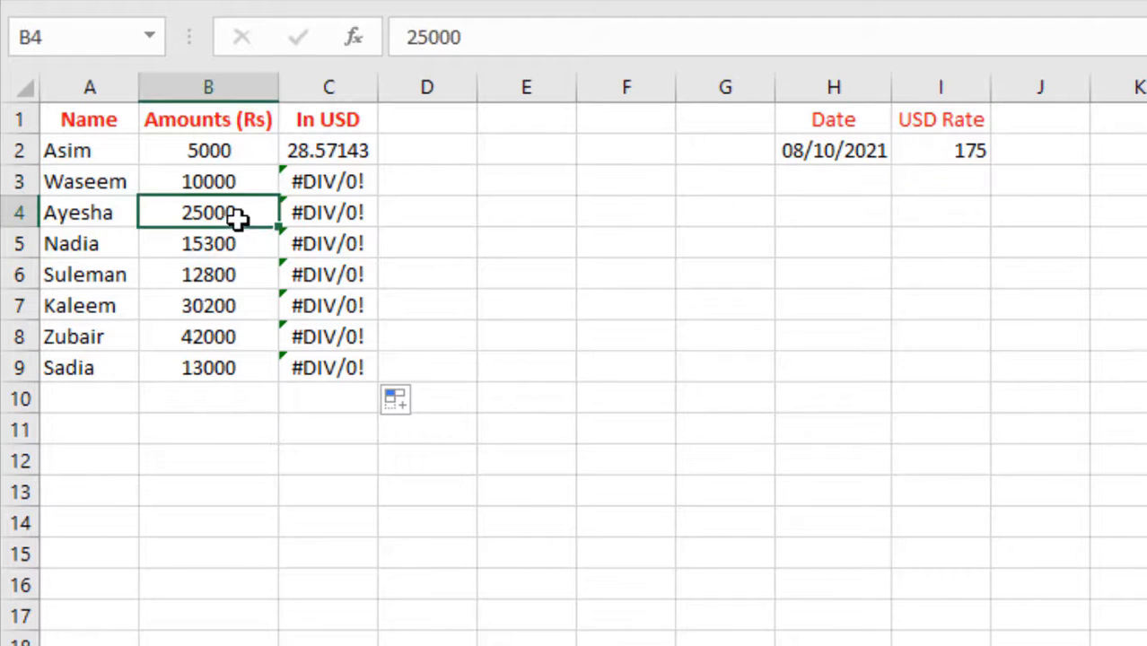
click(943, 224)
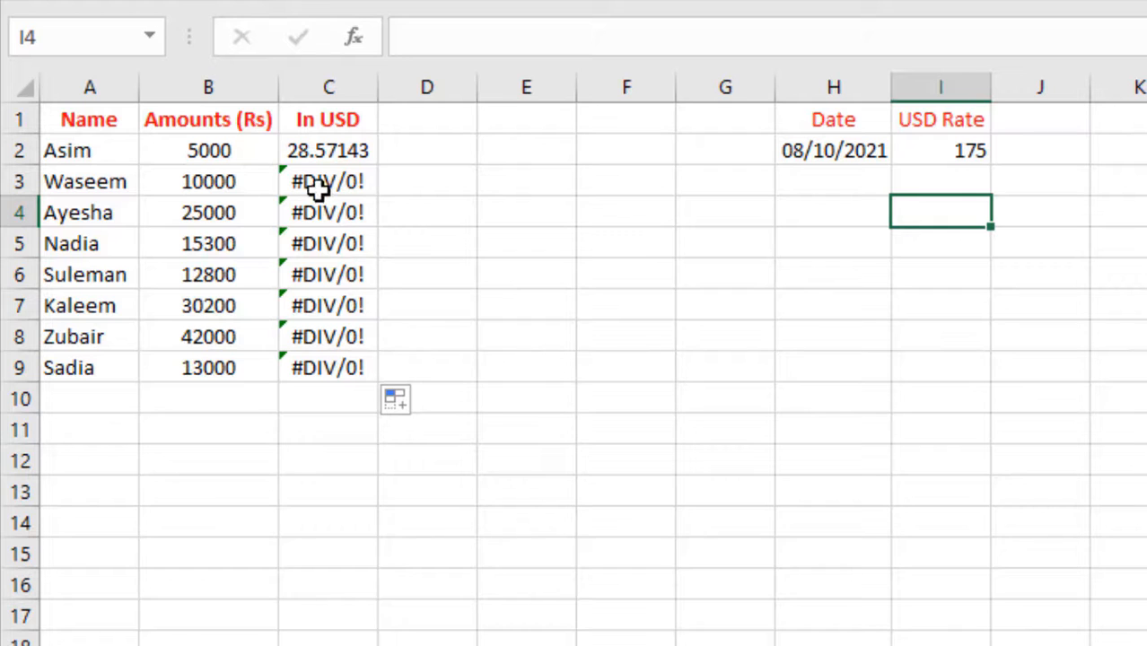
click(963, 154)
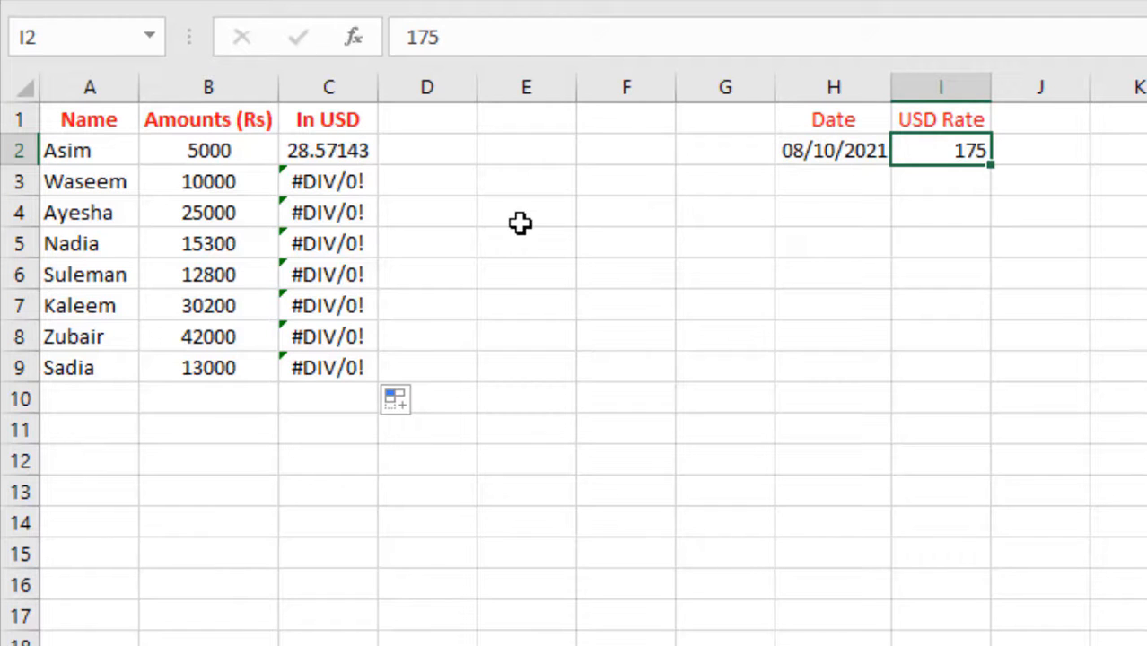
key(ctrl+z)
key(ctrl+z)
key(ctrl+z)
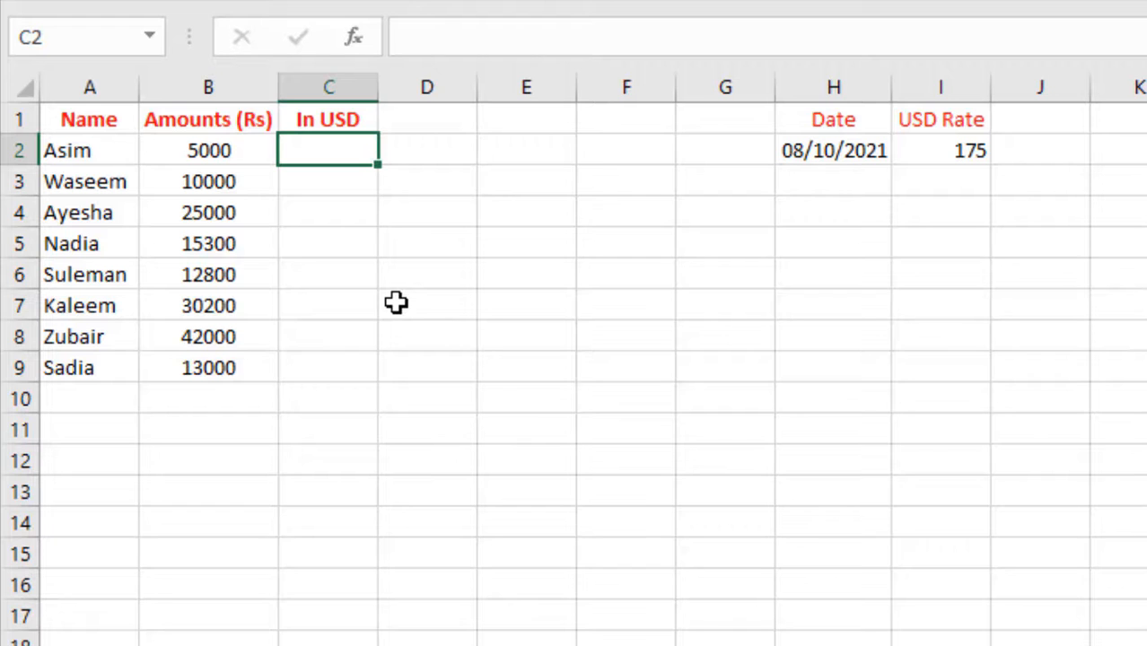
- Enter =B2/$I$2 in C2 with an absolute rate reference, giving 28.57143
text(=)
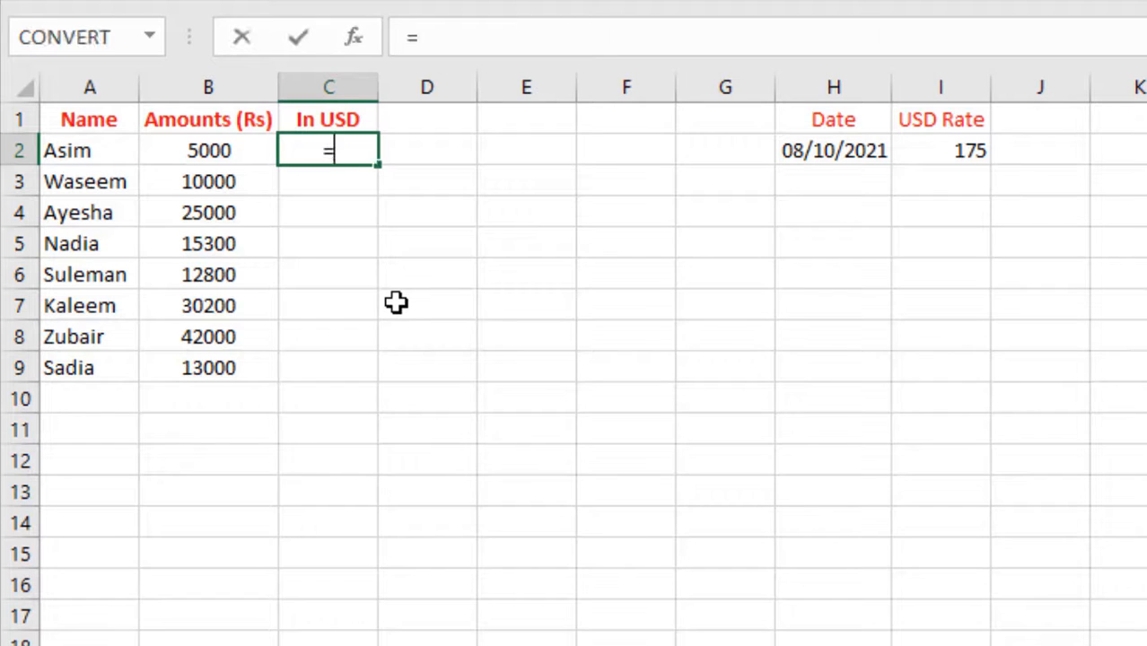
click(198, 153)
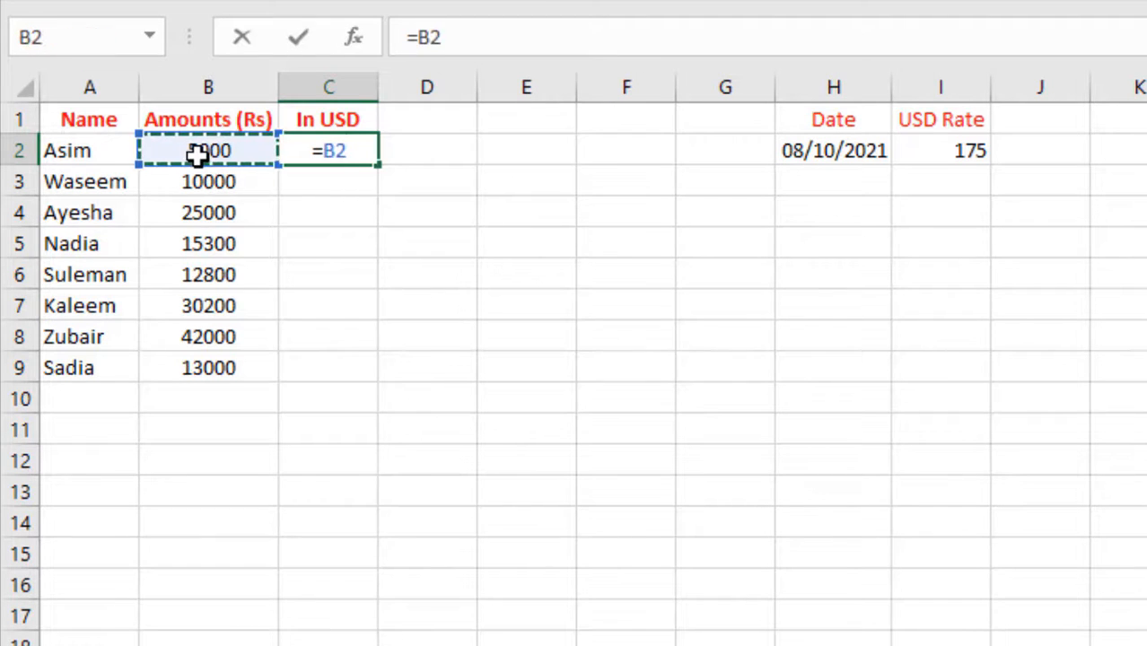
text(/)
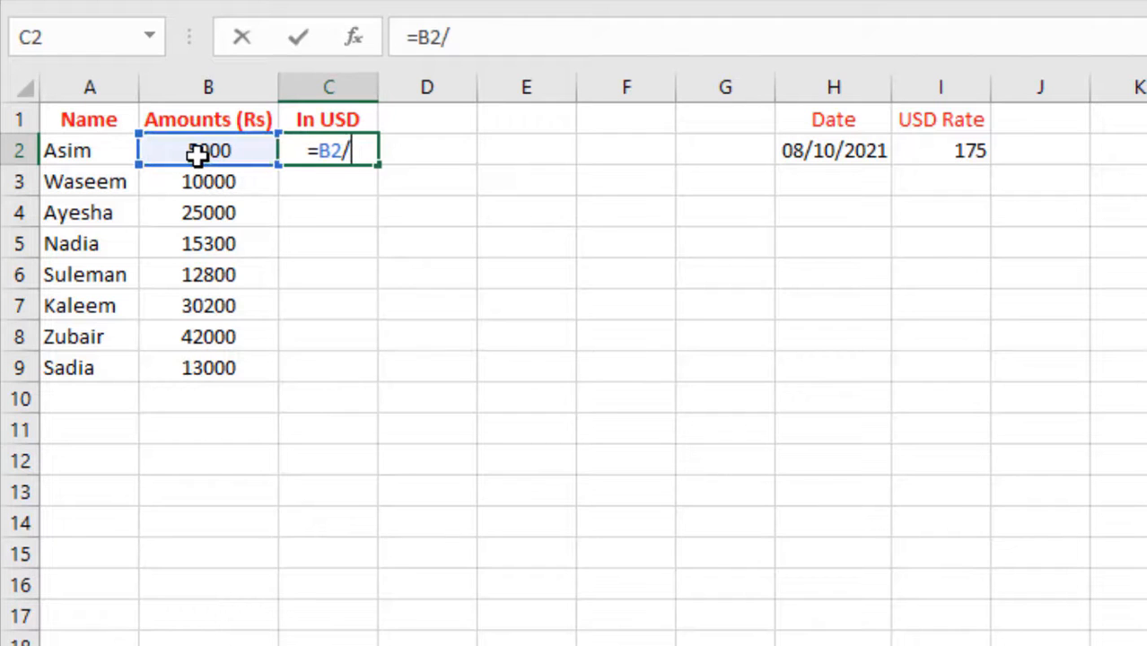
click(934, 150)
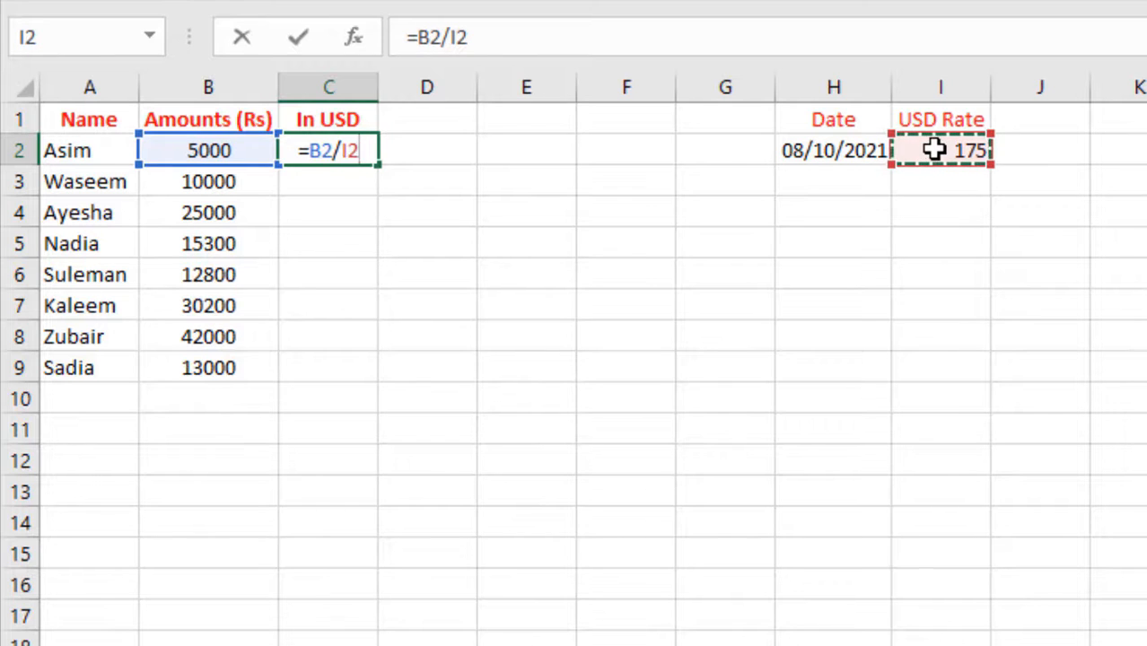
key(F4)
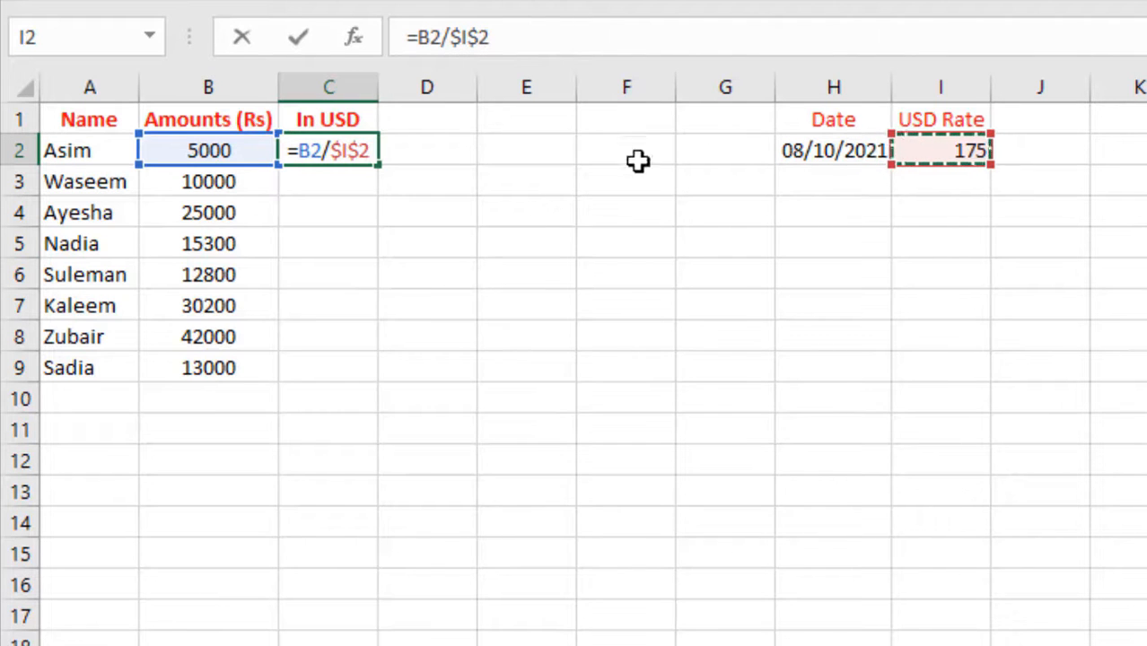
key(Return)
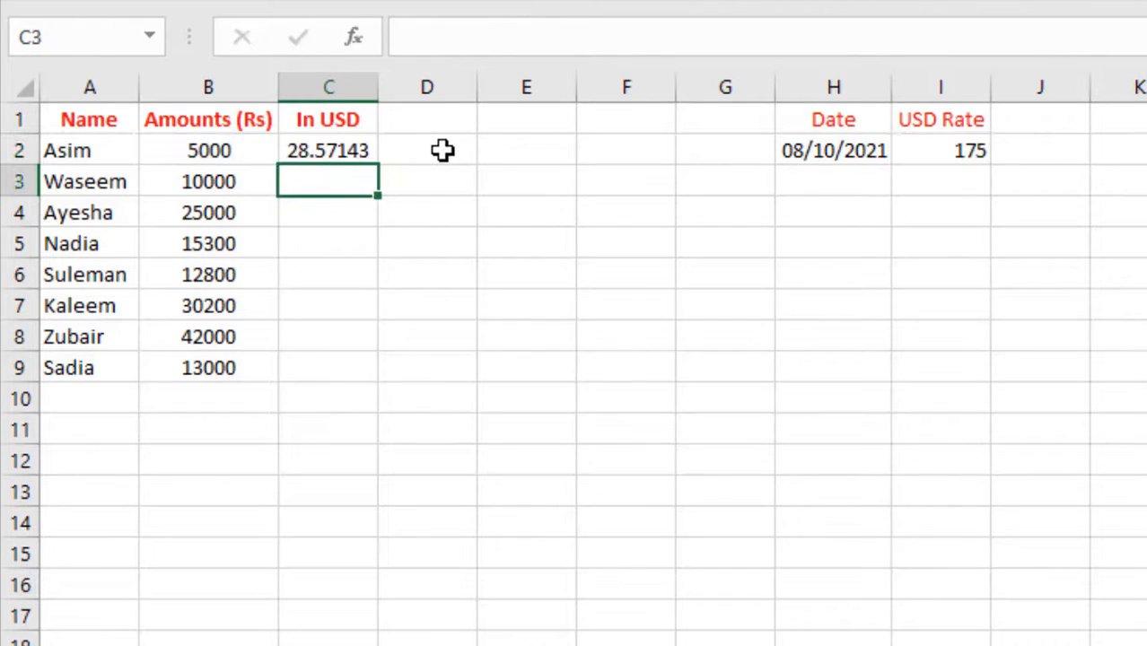
- Fill the =B2/$I$2 formula down to C9 and check that each copy divides by $I$2
click(185, 155)
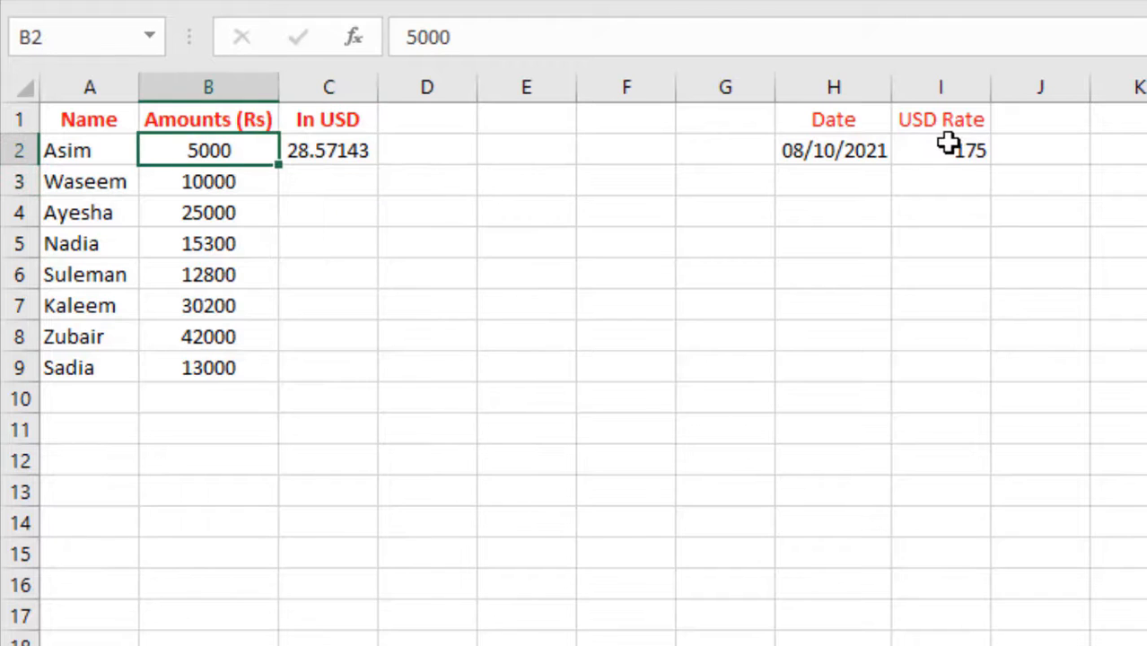
click(948, 145)
click(330, 152)
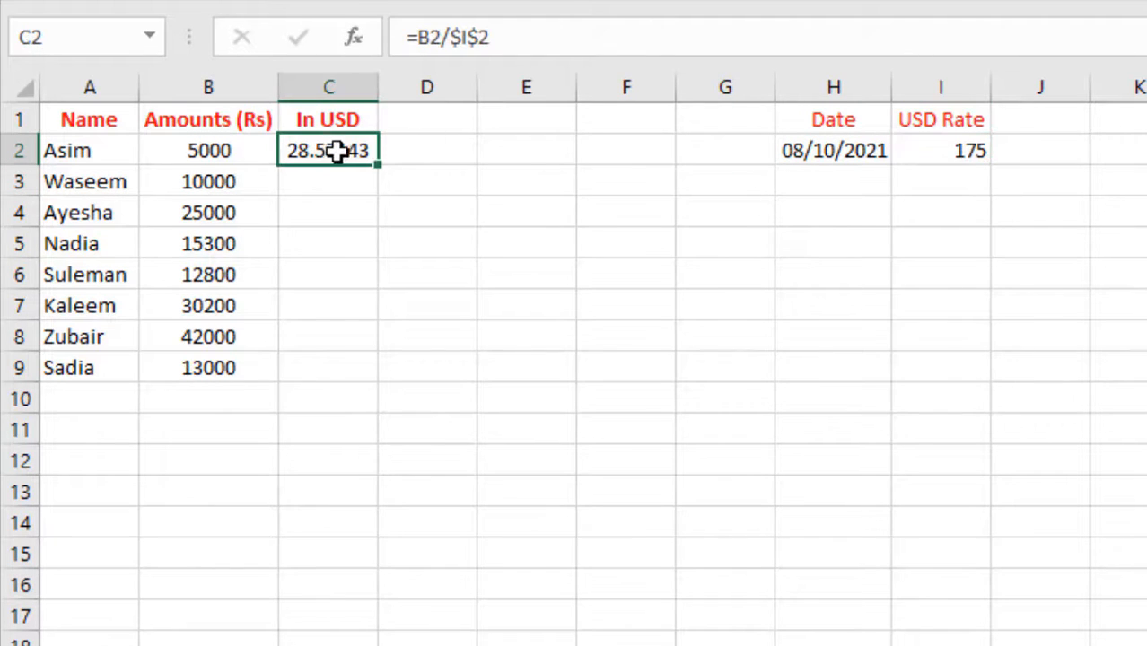
drag(377, 166, 337, 375)
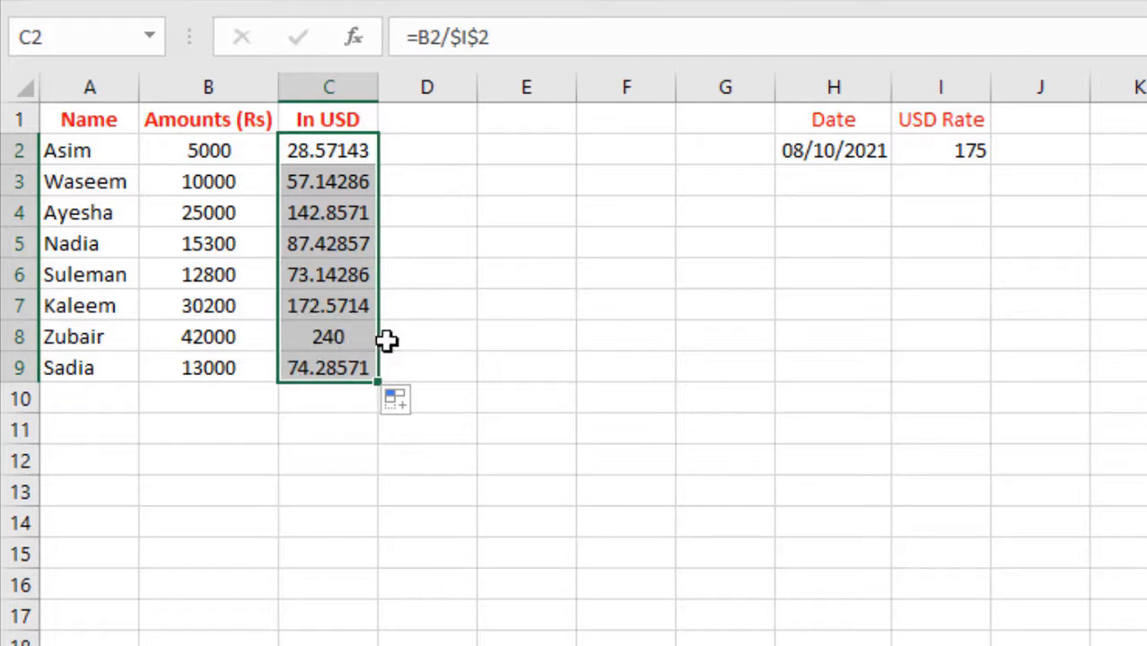
click(320, 279)
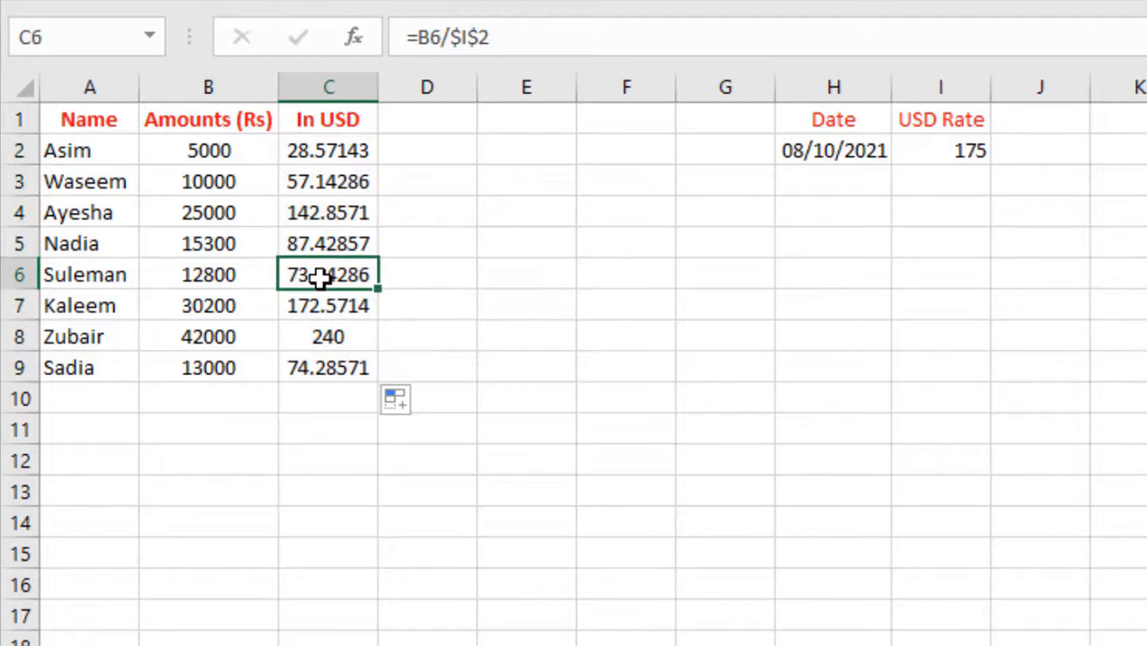
click(209, 278)
click(945, 152)
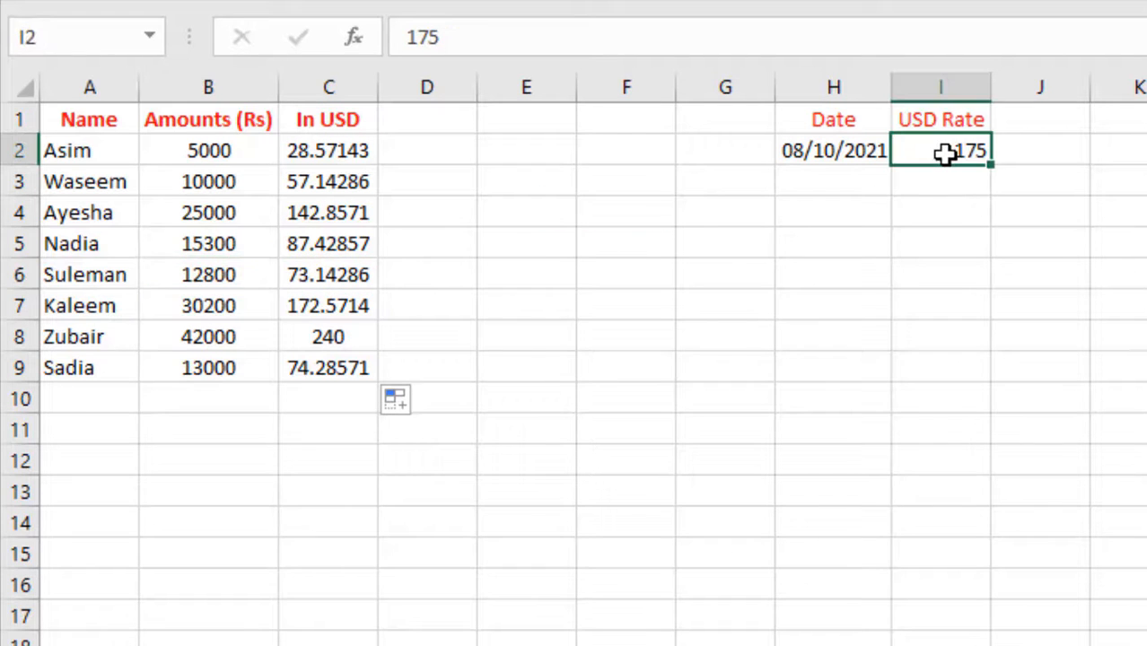
click(333, 304)
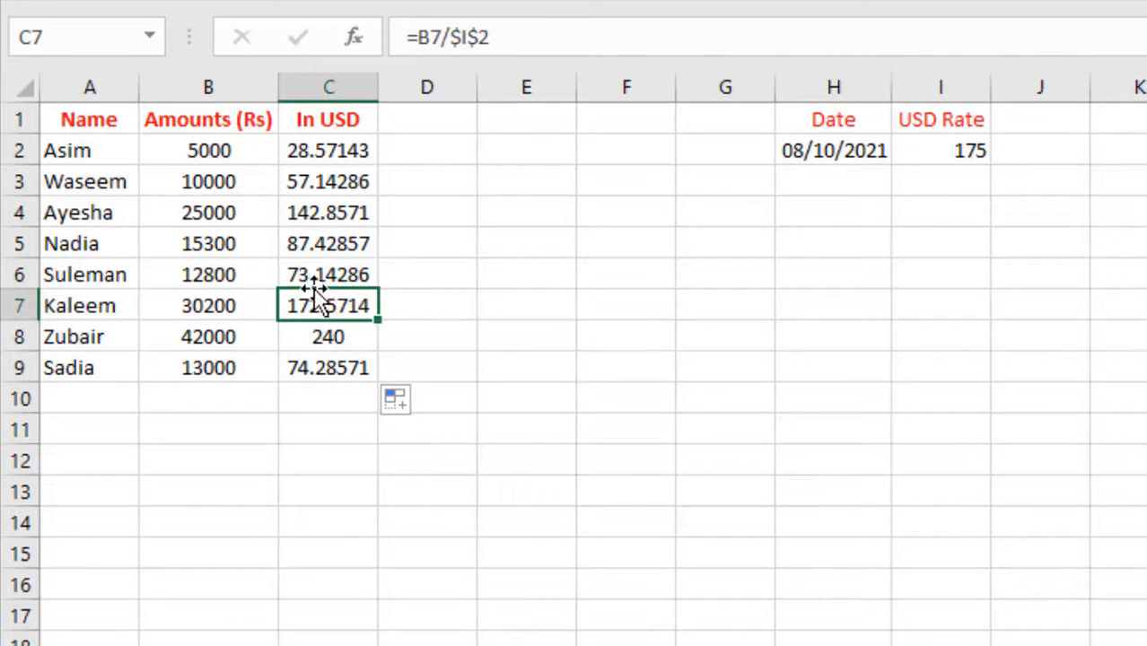
click(307, 275)
click(304, 243)
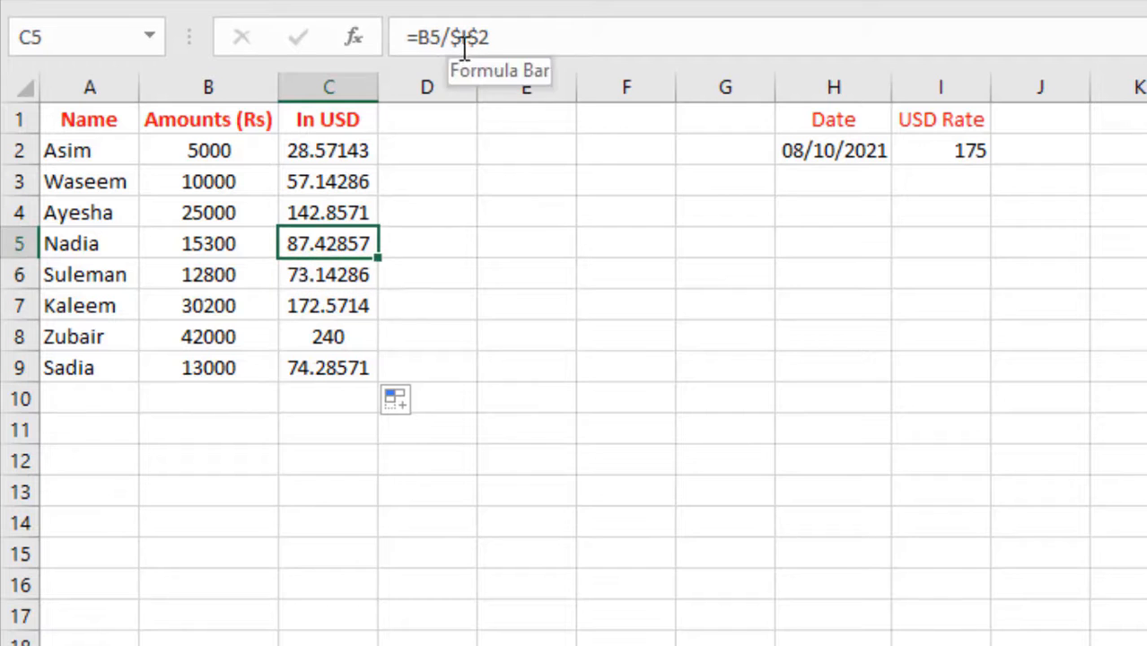
click(303, 211)
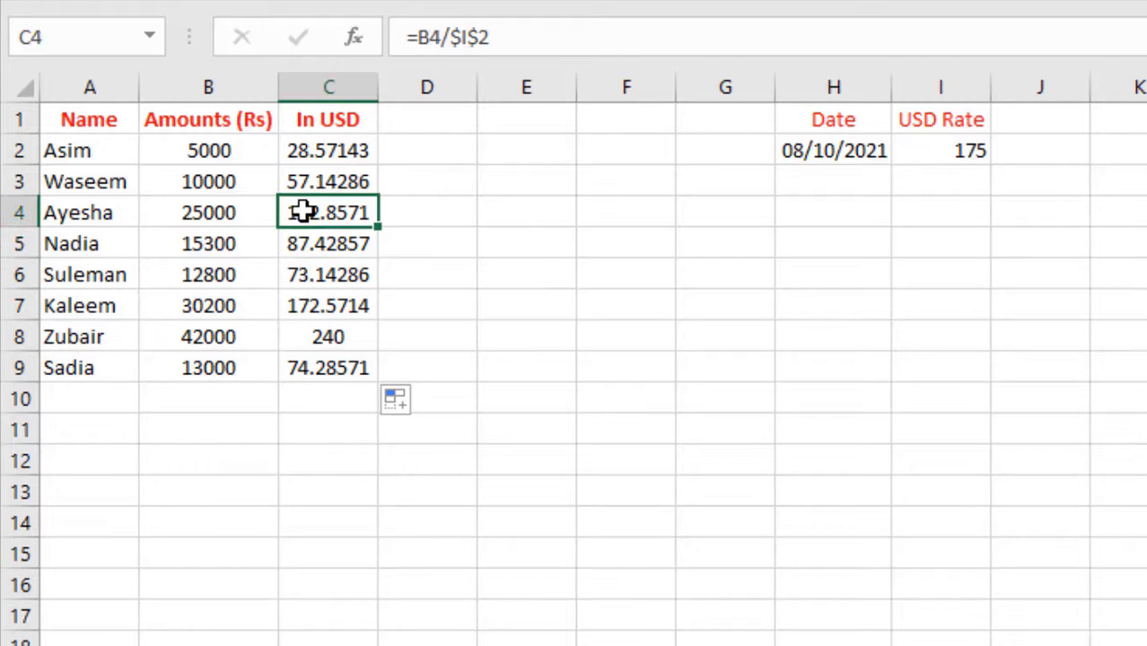
- Change the USD rate in I2 to 150
click(969, 149)
text(150)
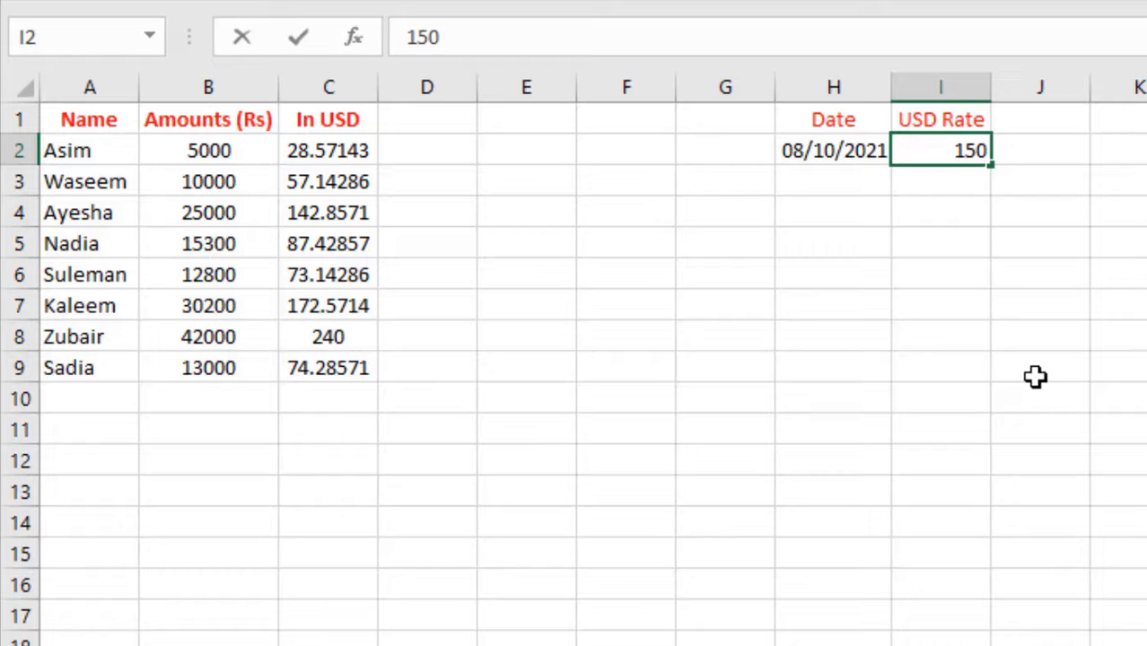
key(Return)
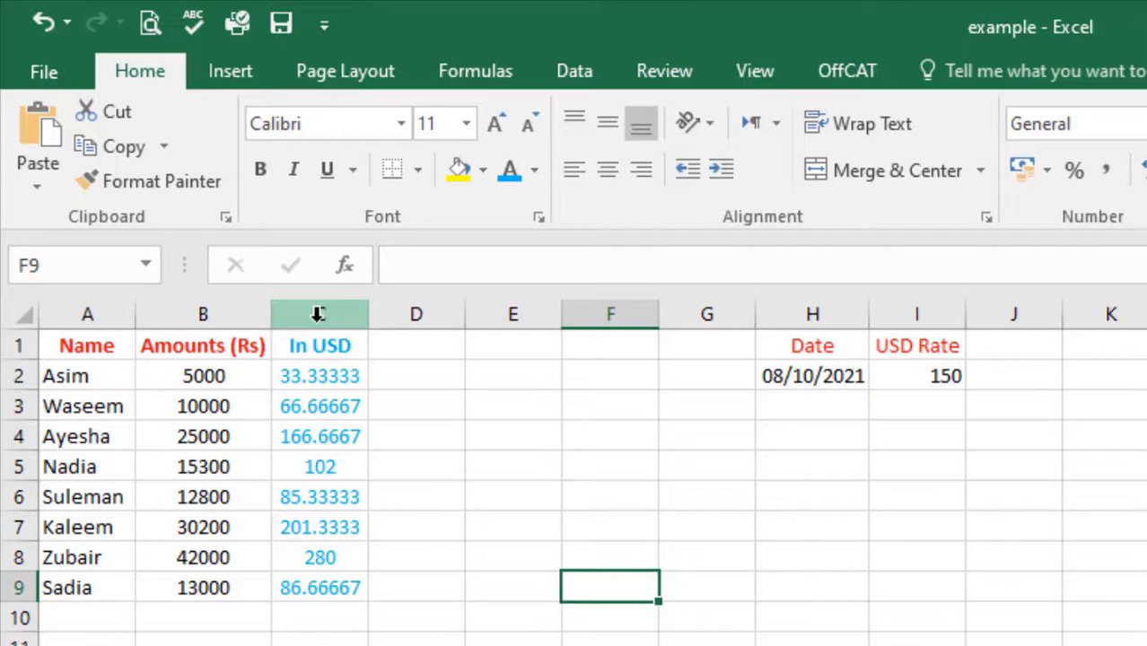
- Copy the In USD column's formatting onto the Amounts (Rs) column with Format Painter
click(317, 313)
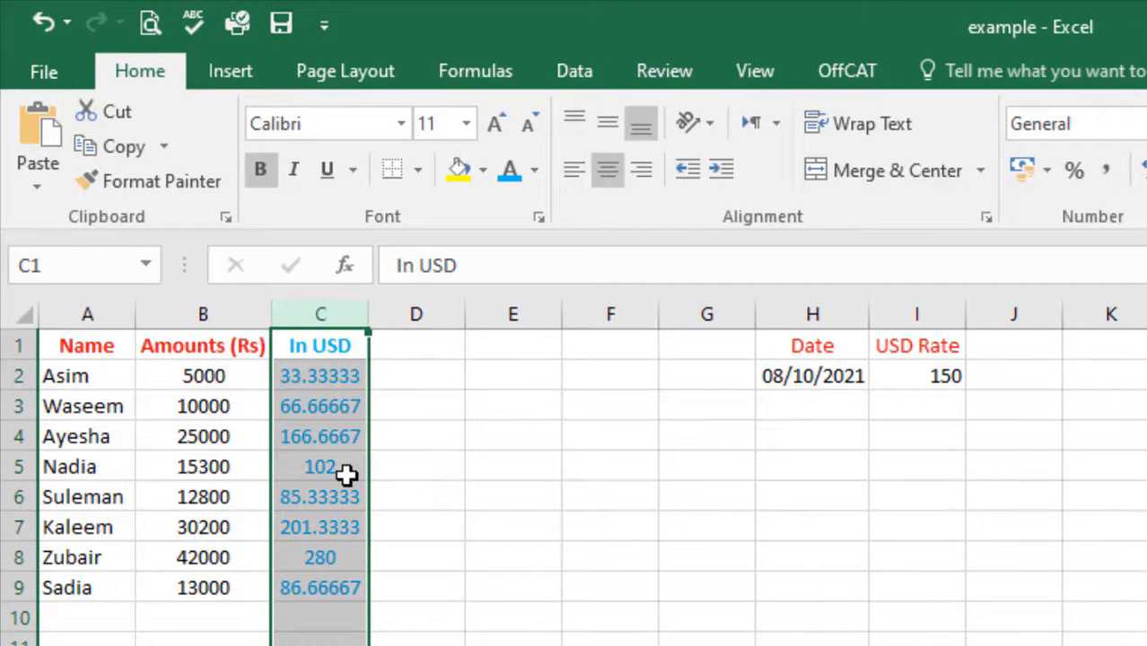
click(184, 313)
click(327, 308)
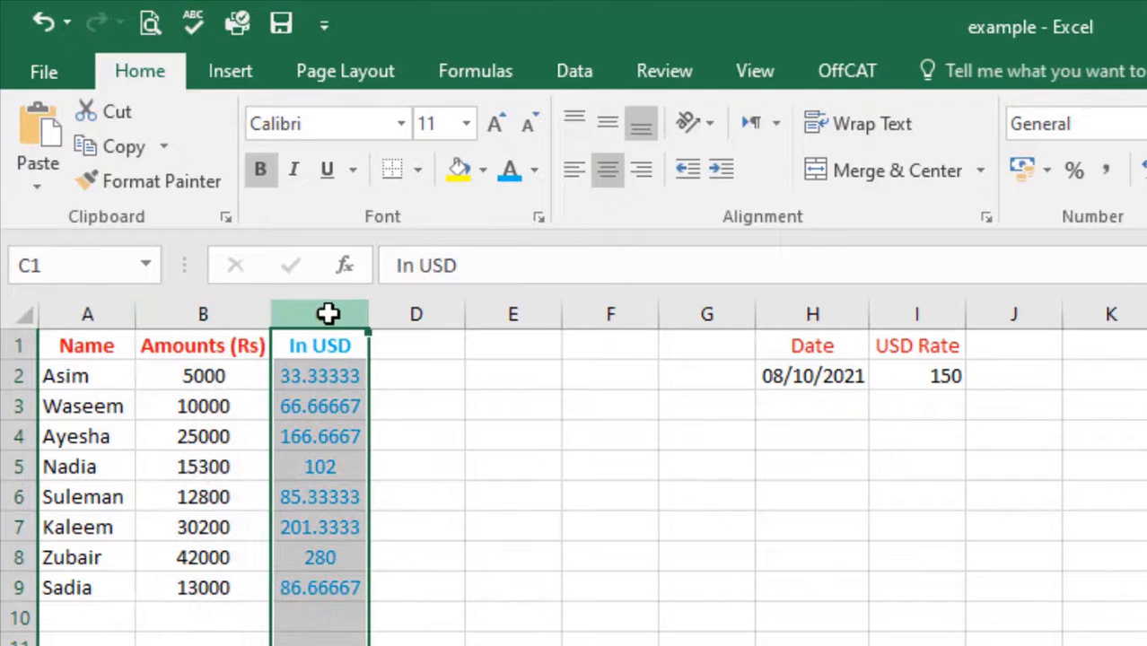
click(151, 183)
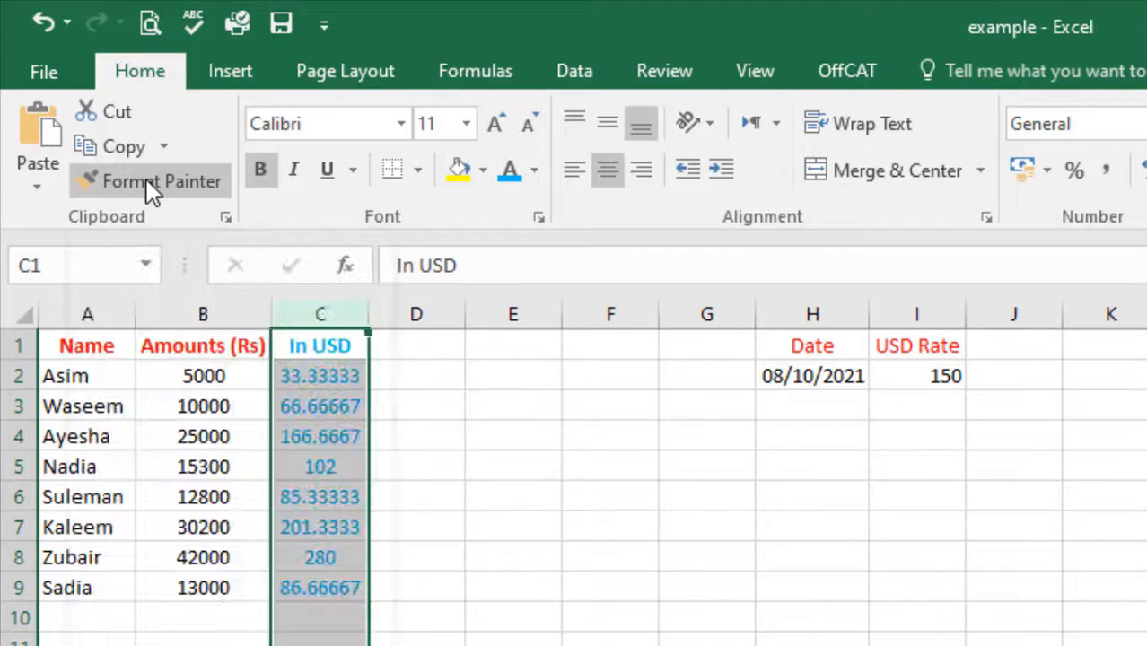
click(192, 314)
click(433, 445)
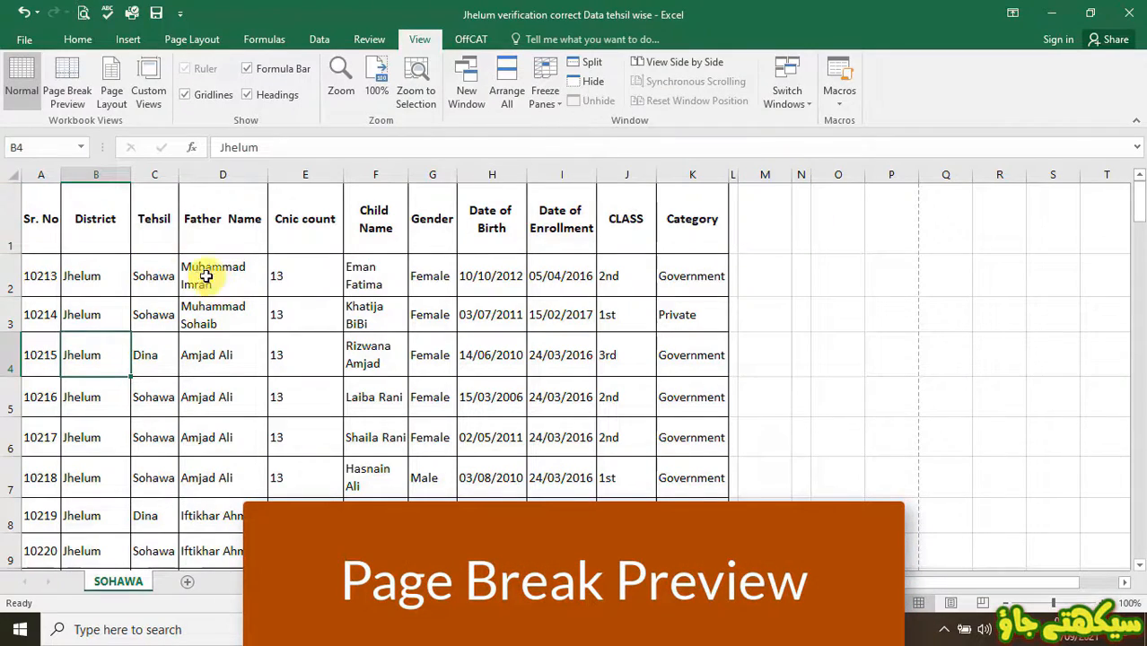
- Switch to Page Break Preview and drag the right page border in to column L
click(71, 69)
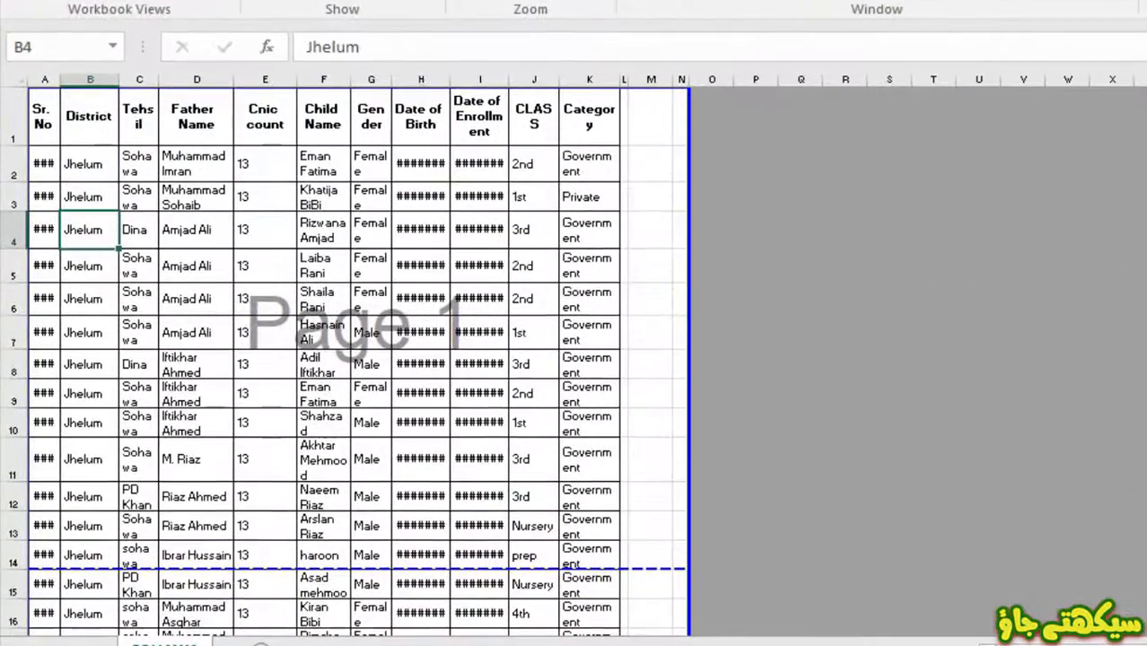
scroll(359, 359, down, 1)
scroll(359, 359, down, 1)
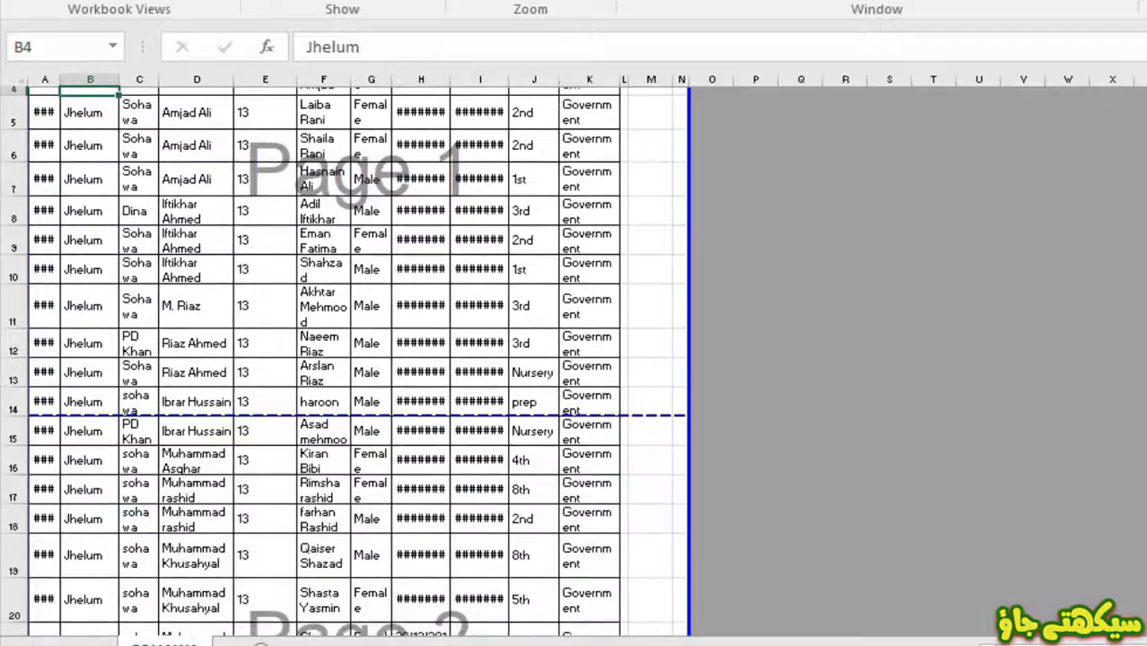
scroll(359, 359, down, 3)
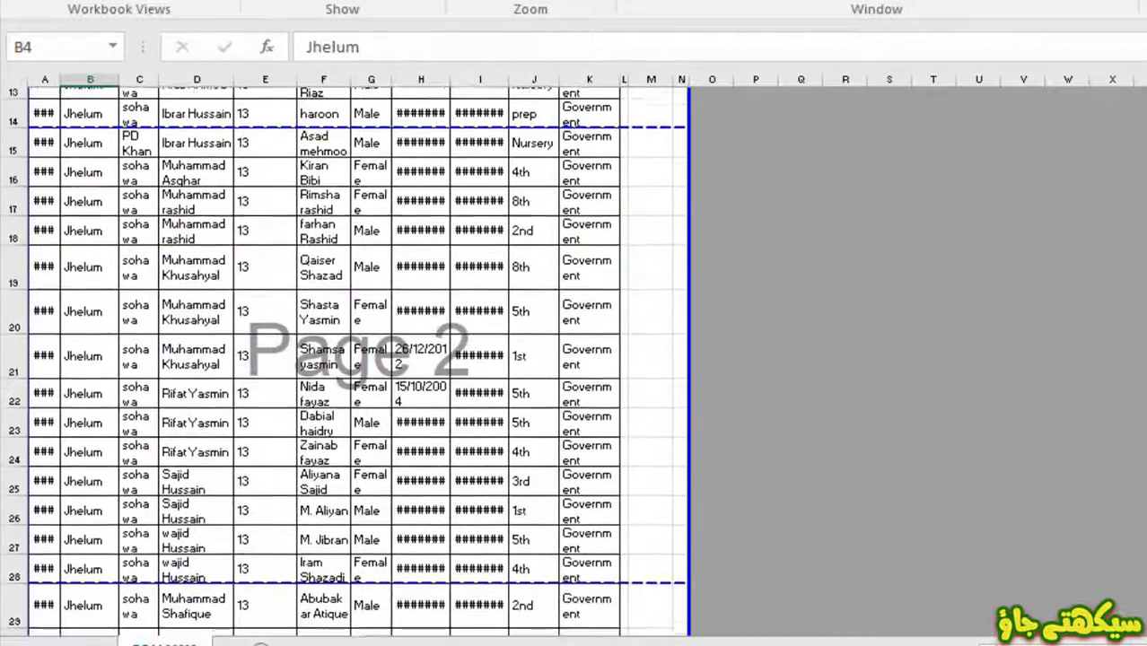
scroll(359, 359, down, 5)
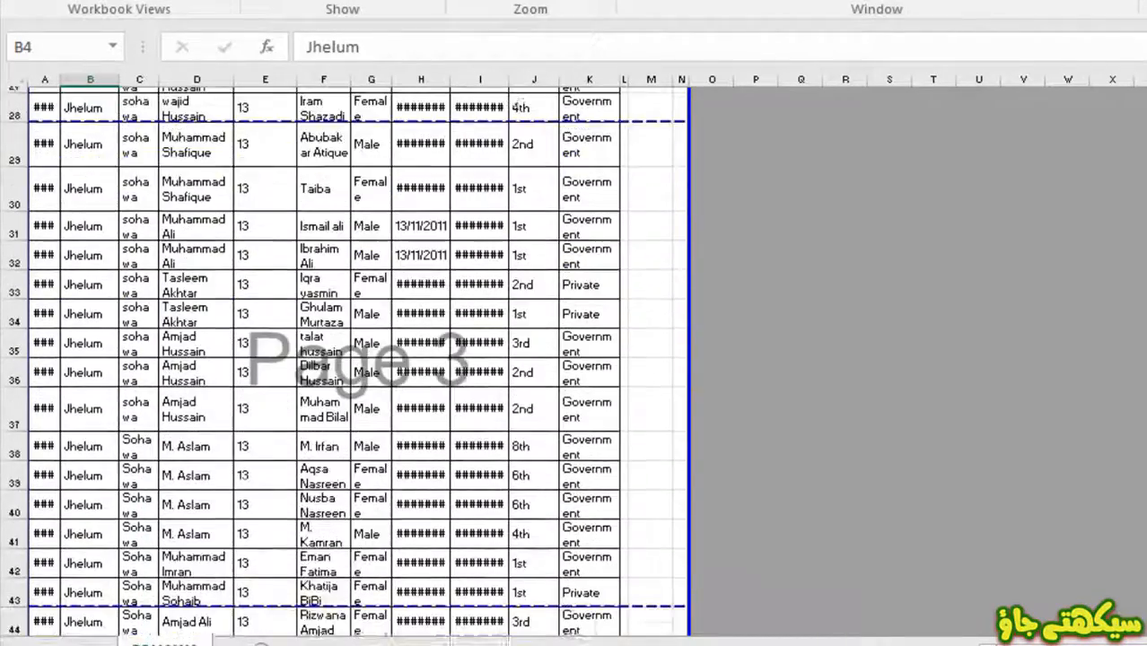
scroll(358, 359, up, 10)
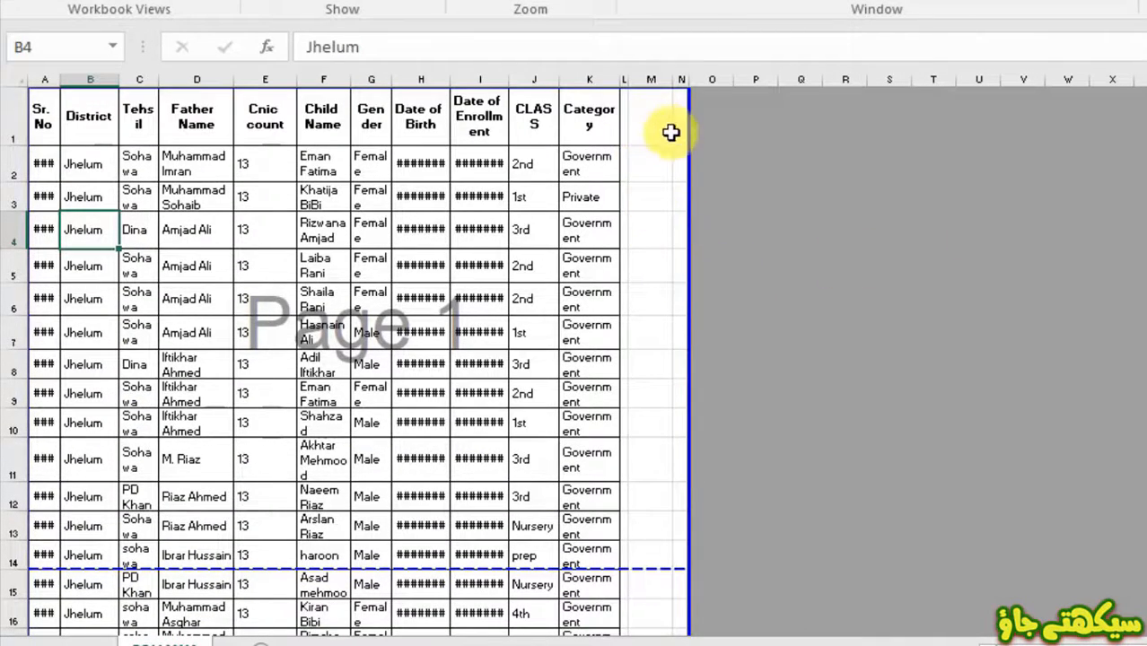
drag(692, 197, 620, 205)
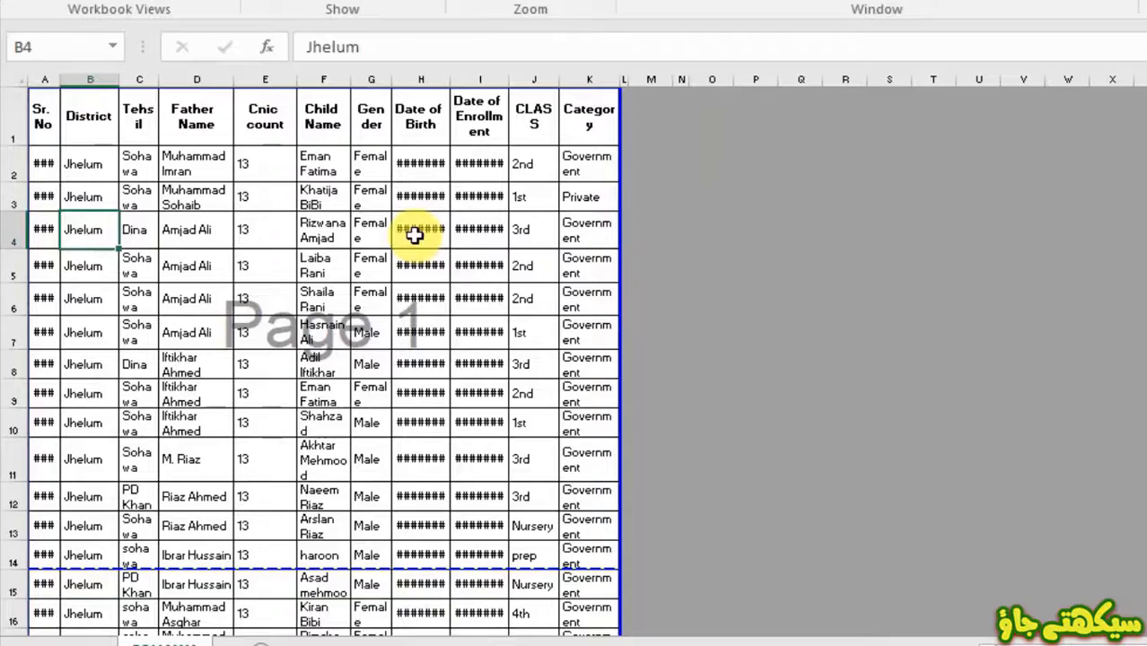
click(730, 303)
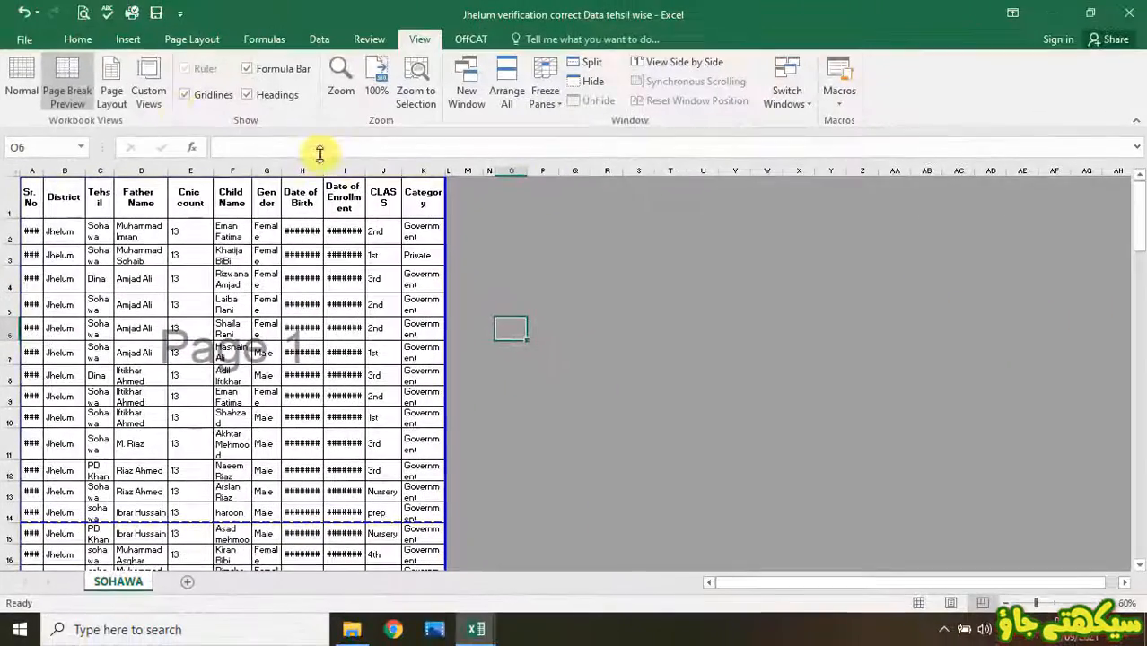
- Return to Normal view, add the centred header 'Result Card', and check it in print preview
click(24, 94)
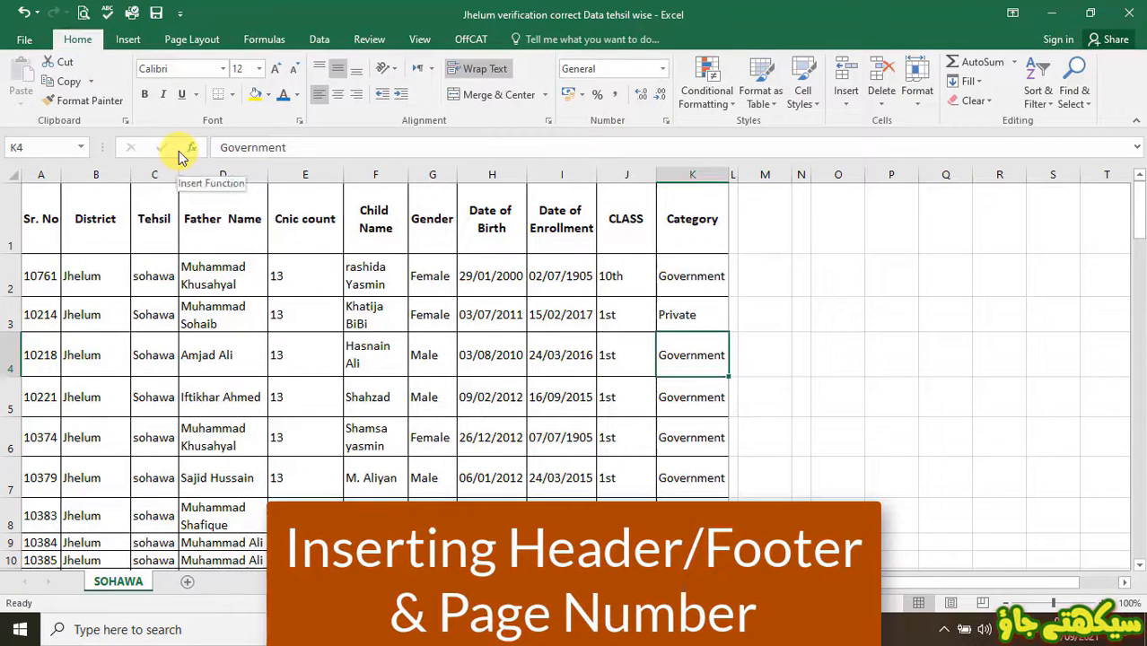
click(127, 41)
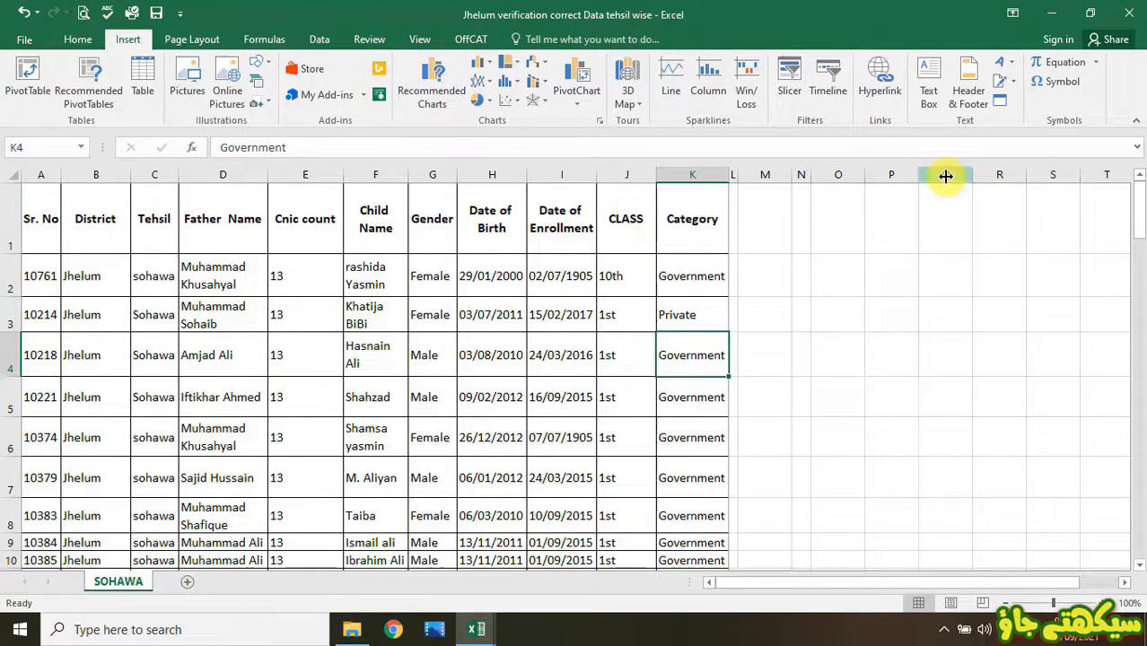
click(986, 96)
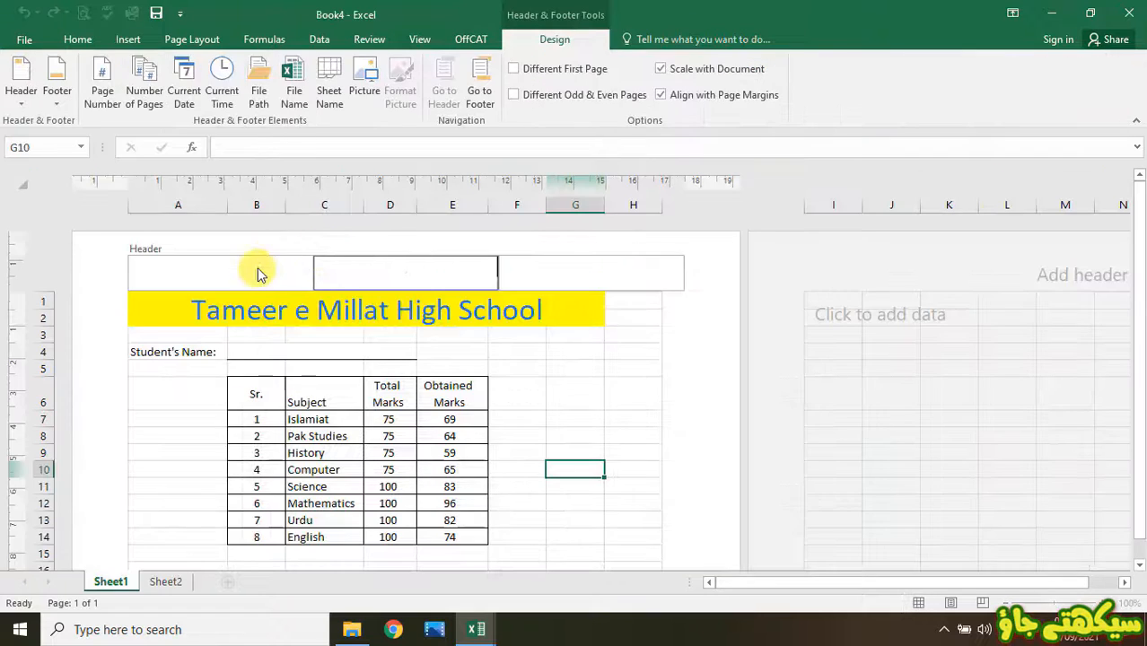
click(257, 268)
click(409, 266)
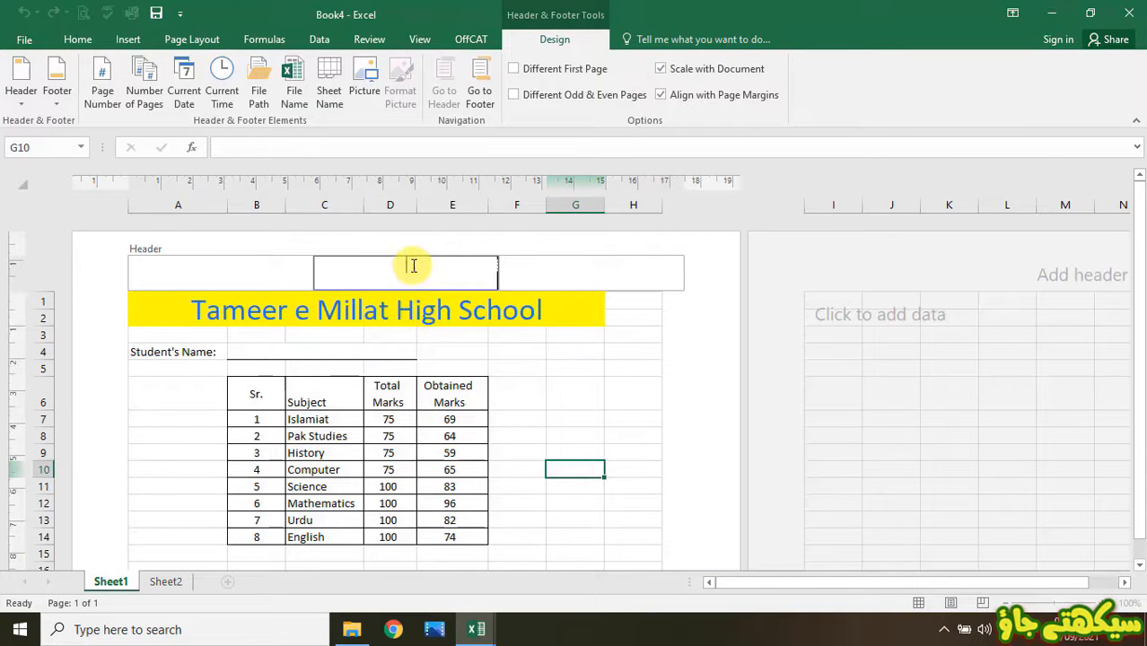
click(575, 253)
click(448, 272)
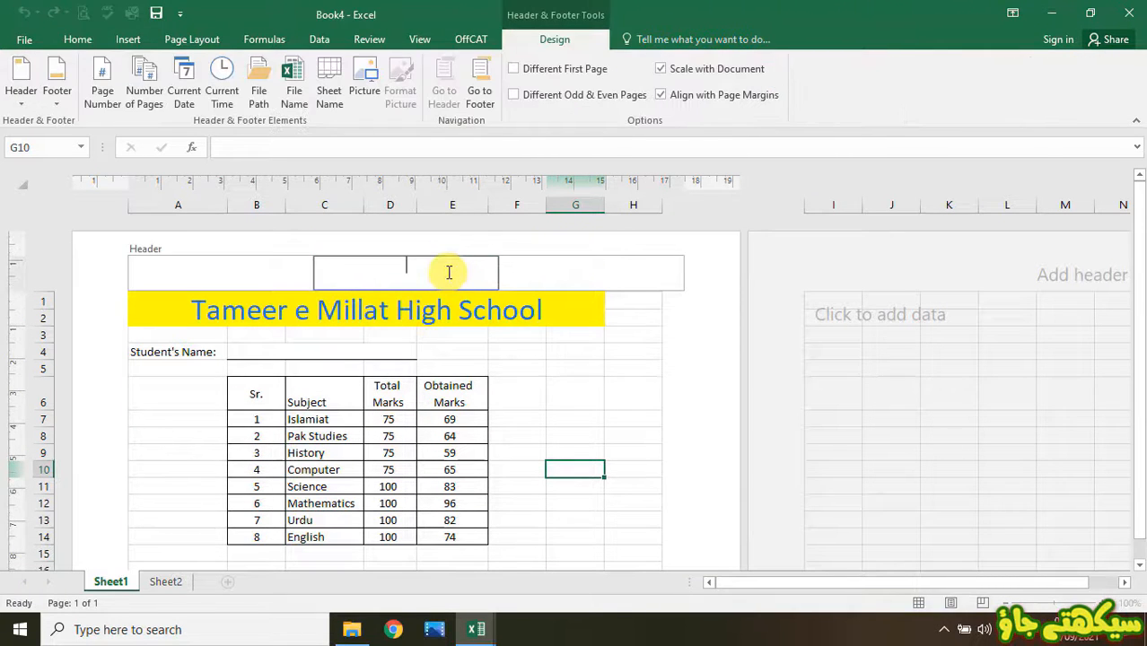
text(Result Card)
key(Return)
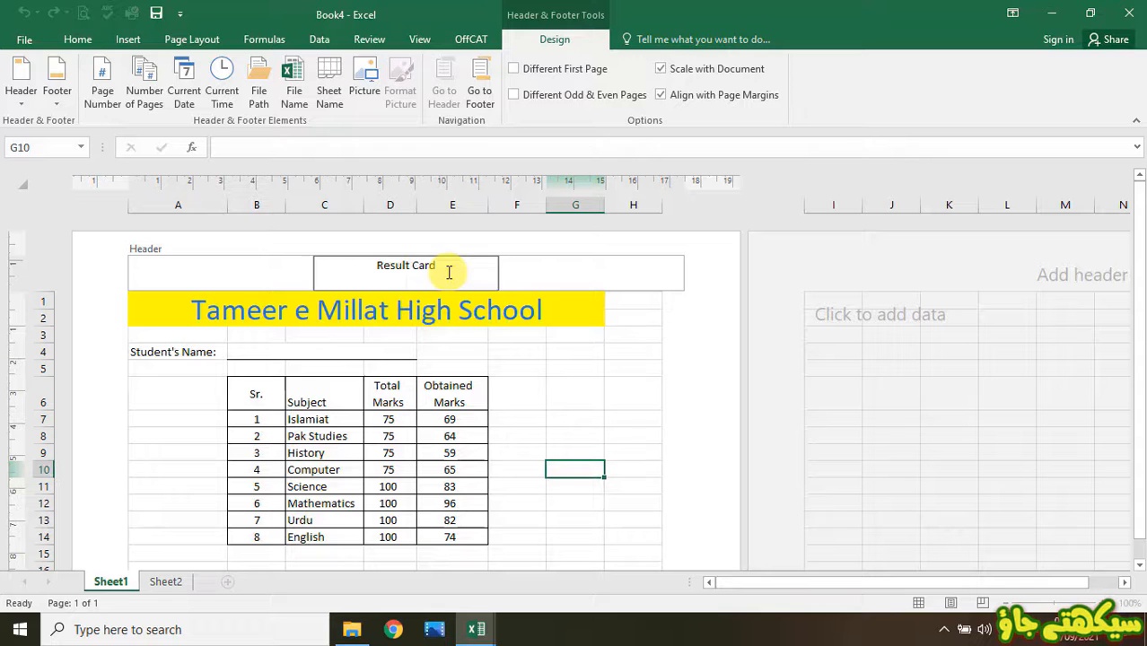
click(550, 366)
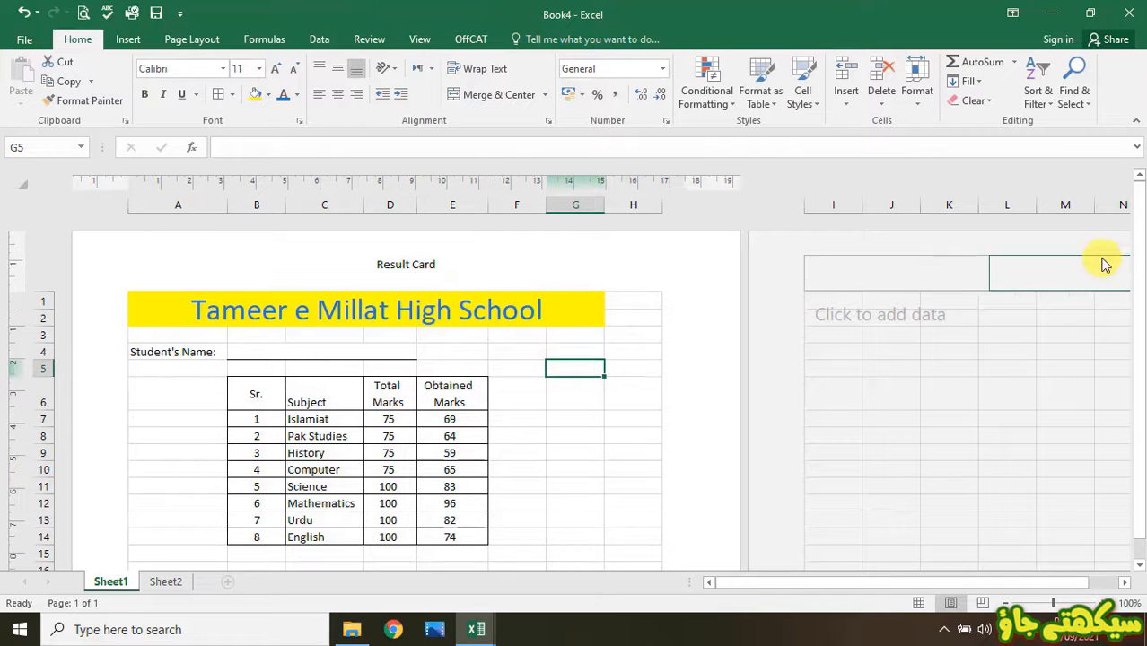
click(81, 13)
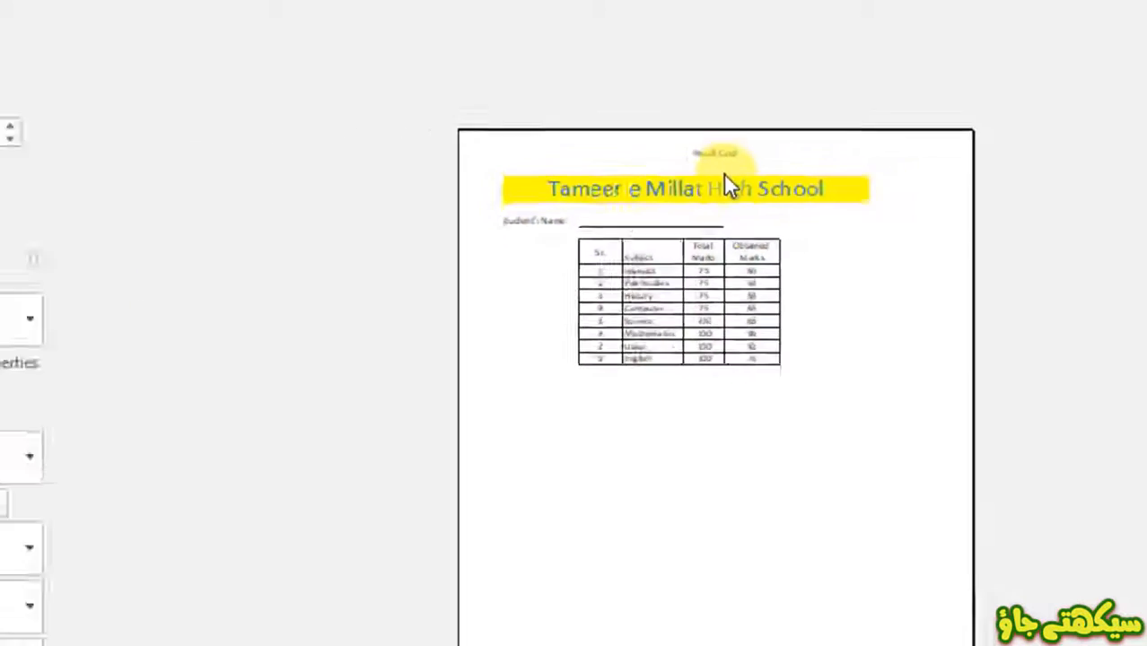
key(Escape)
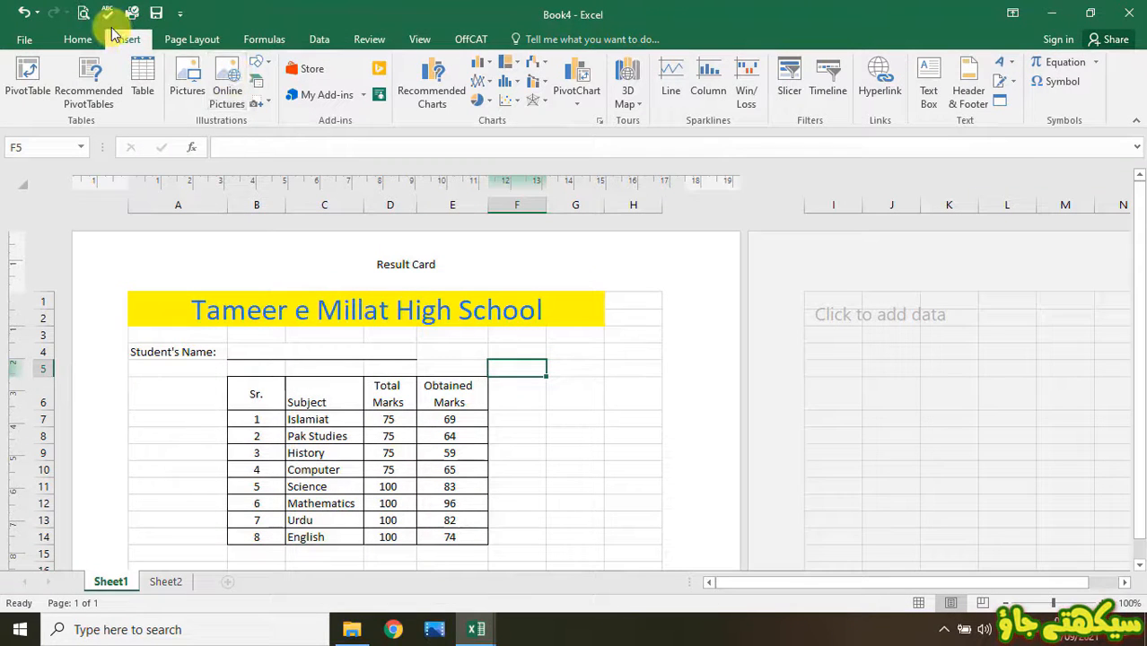
- Insert the Page Number field into the SOHAWA sheet's centre footer, then click a cell to finish editing
click(970, 85)
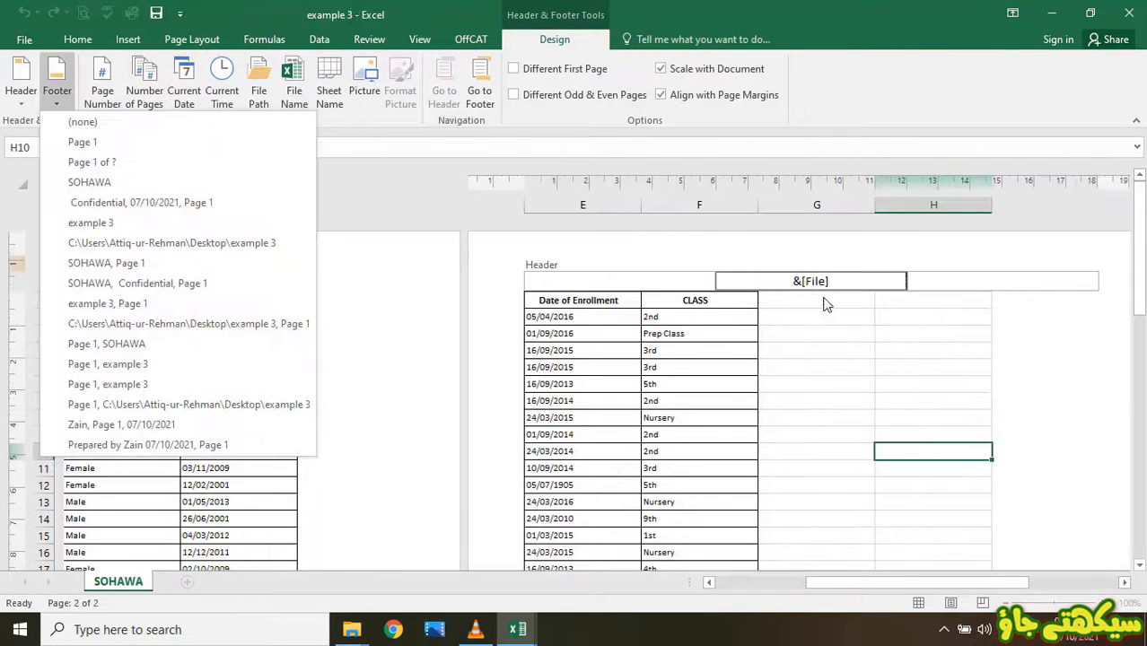
click(857, 279)
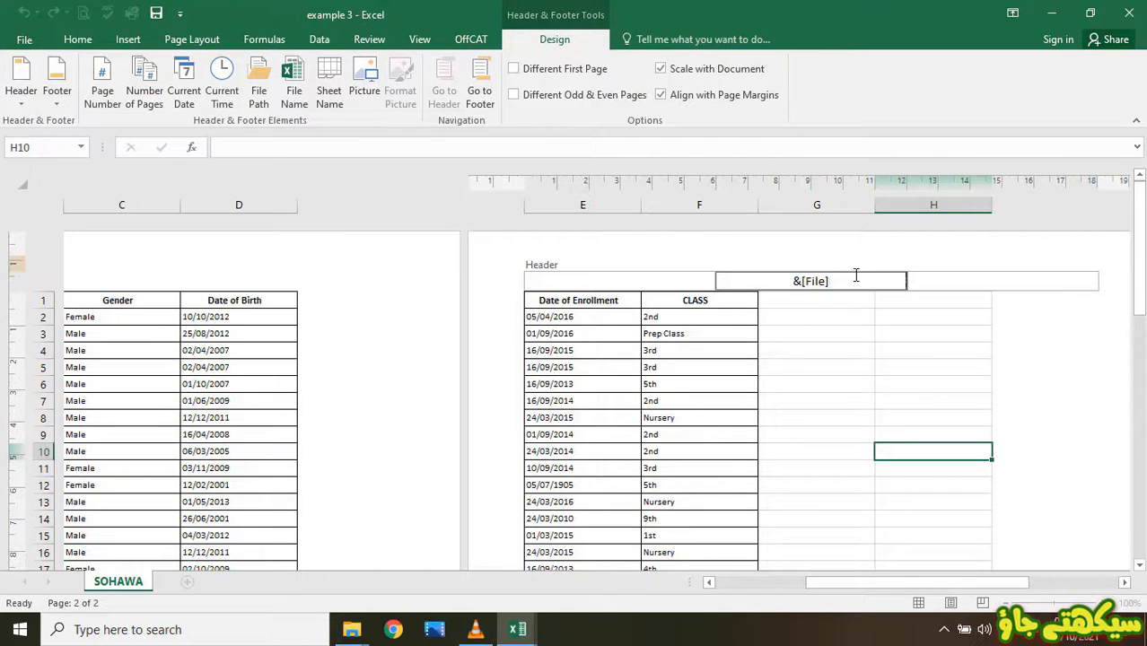
click(481, 90)
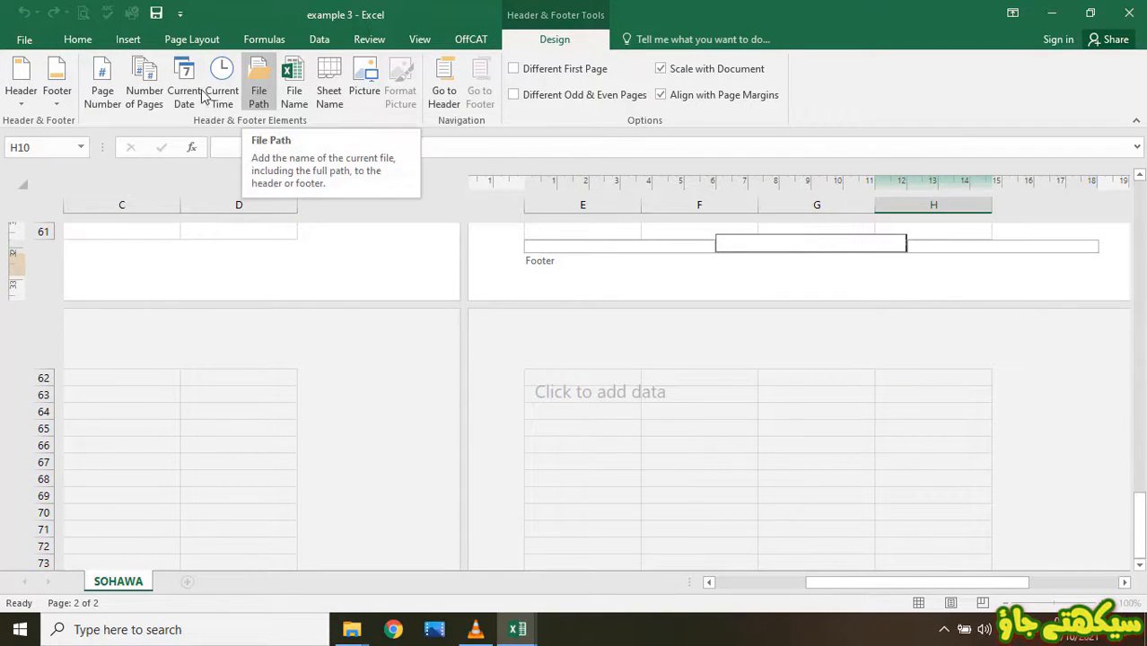
click(108, 94)
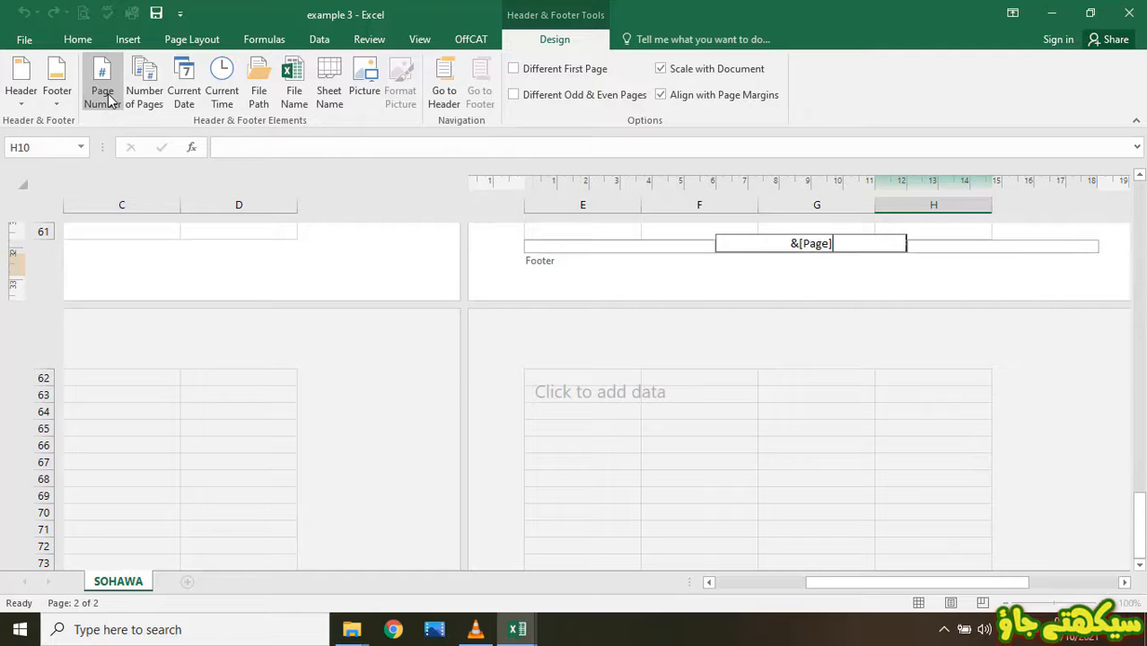
scroll(443, 225, up, 1)
scroll(1140, 511, up, 2)
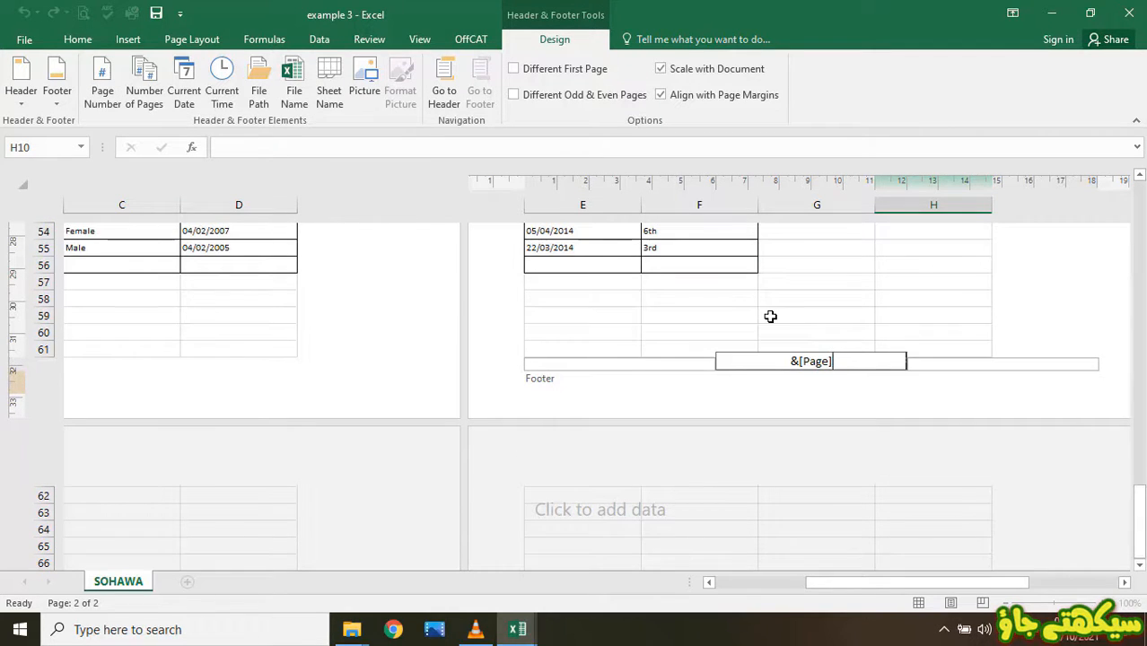
click(770, 316)
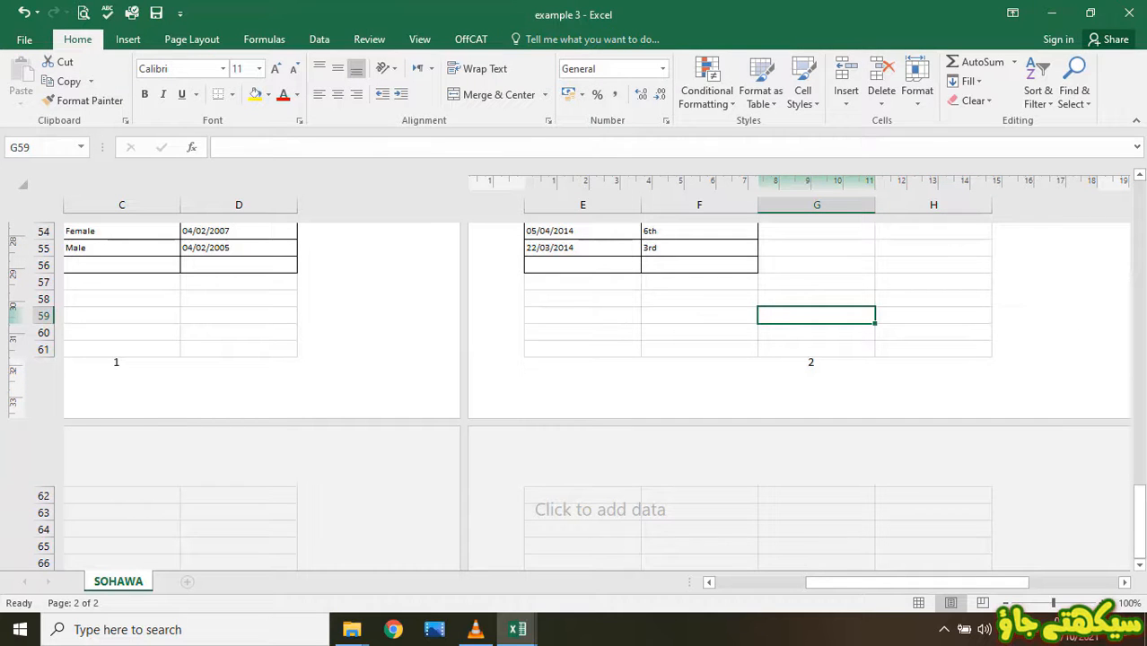
click(83, 13)
drag(1141, 513, 1140, 427)
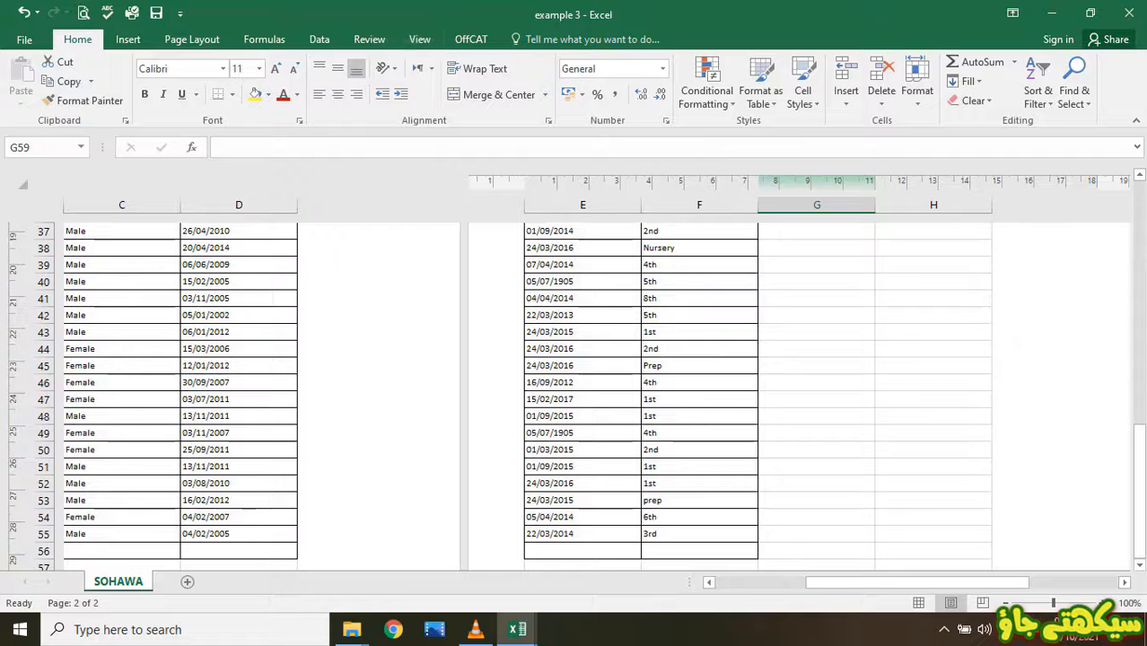
- Switch to Normal view, check the two-page print preview, then select A1:F8
click(419, 39)
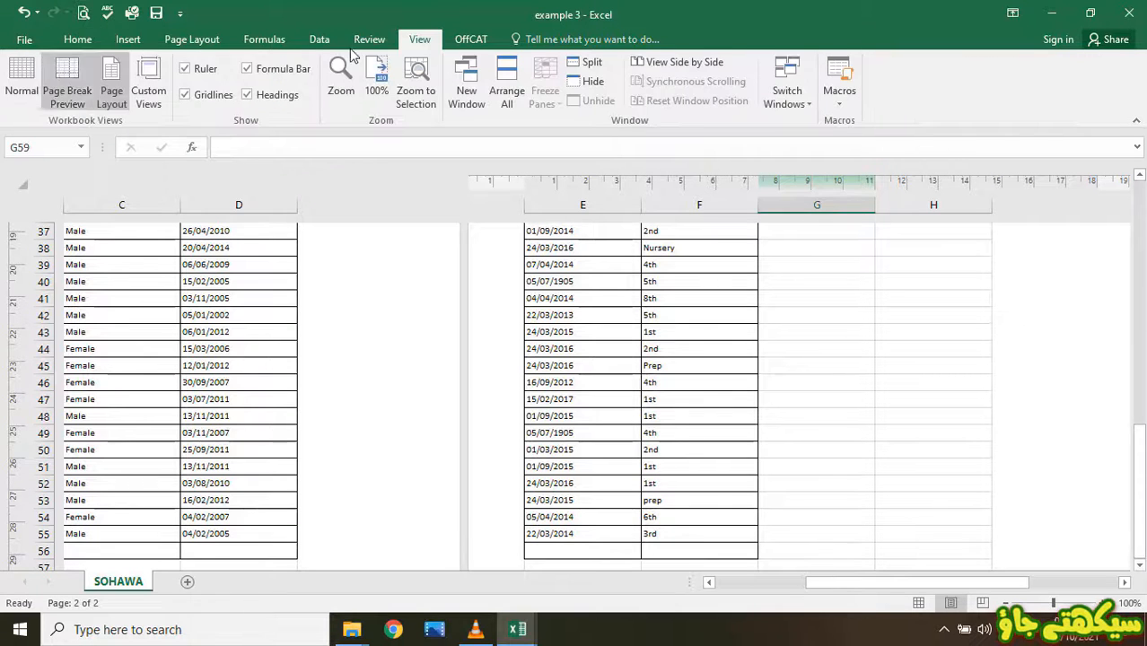
click(22, 79)
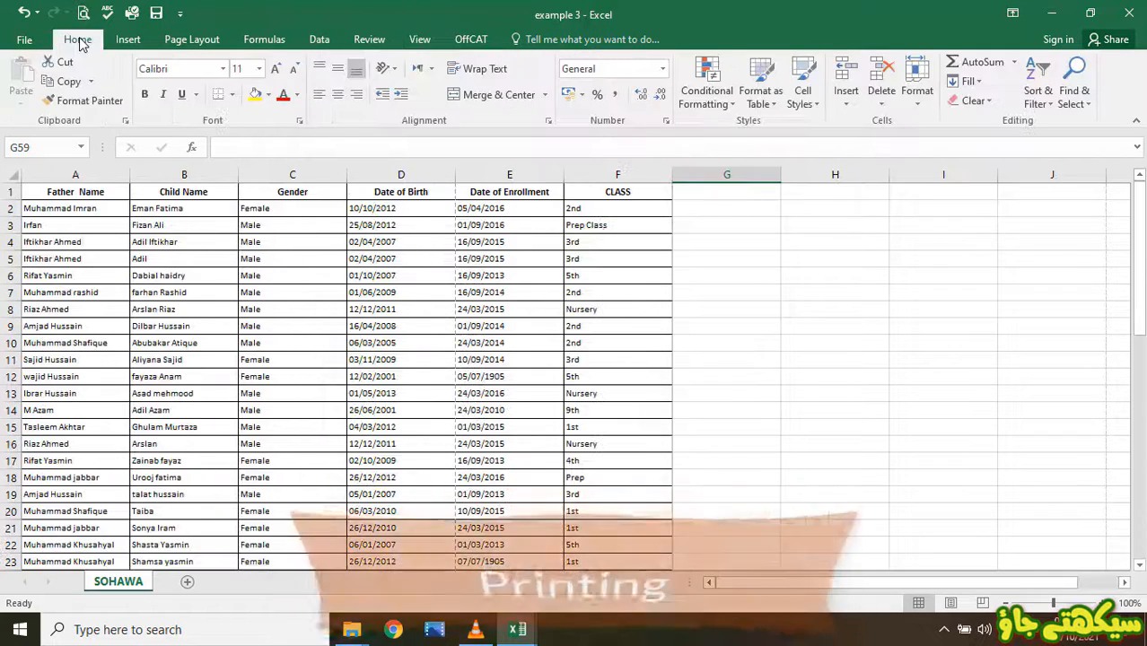
click(24, 40)
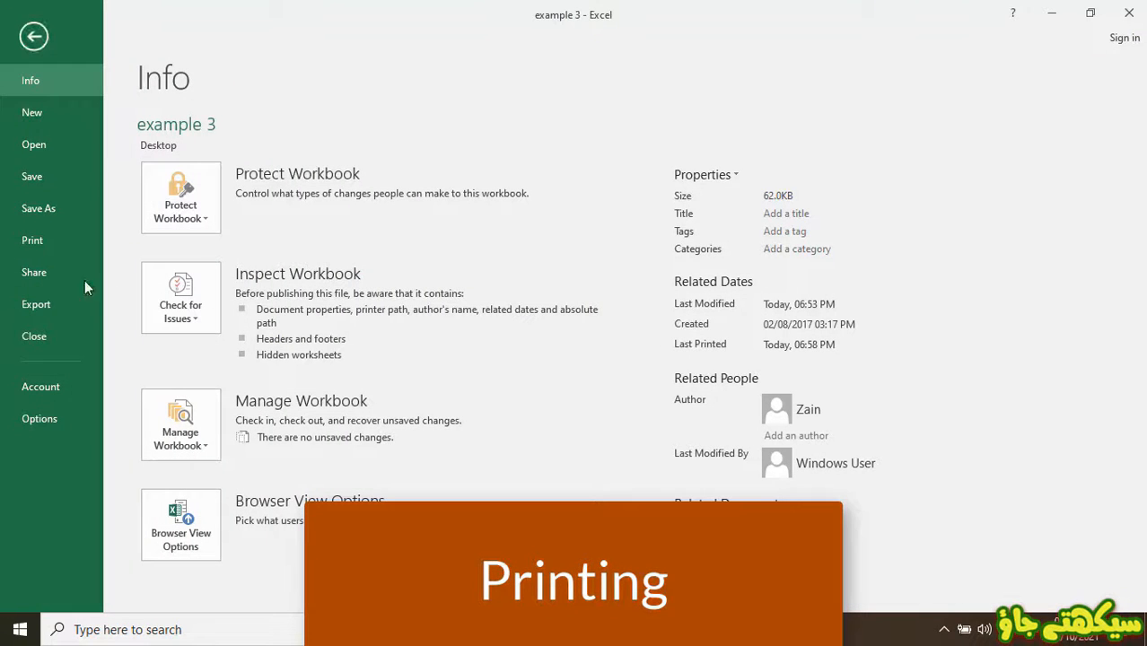
click(40, 237)
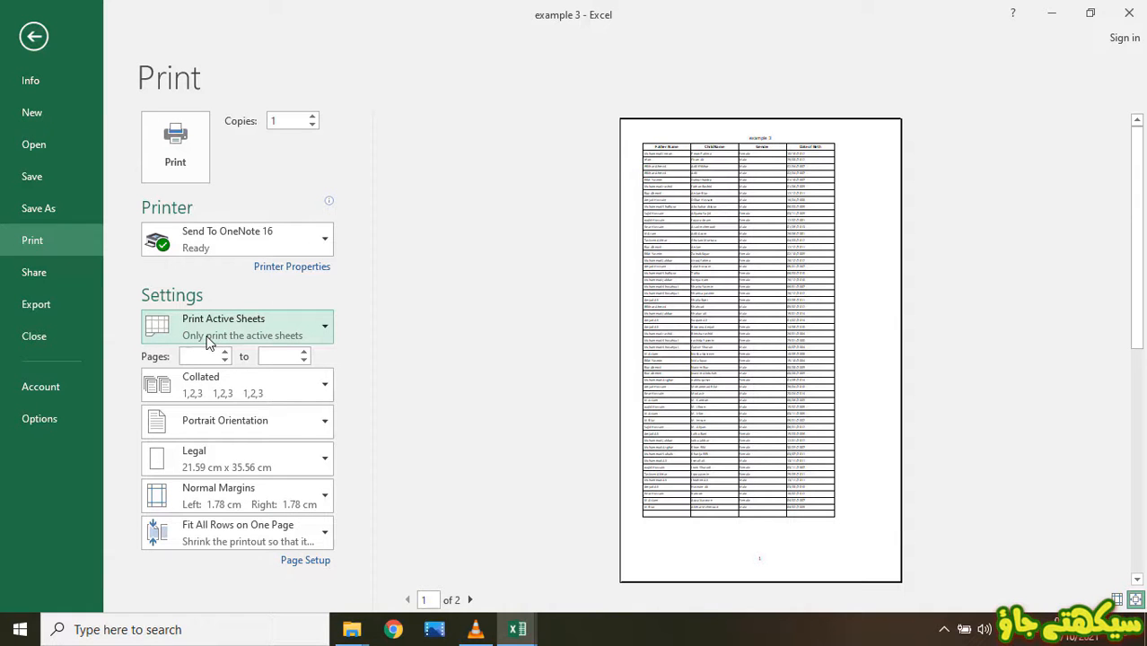
click(41, 38)
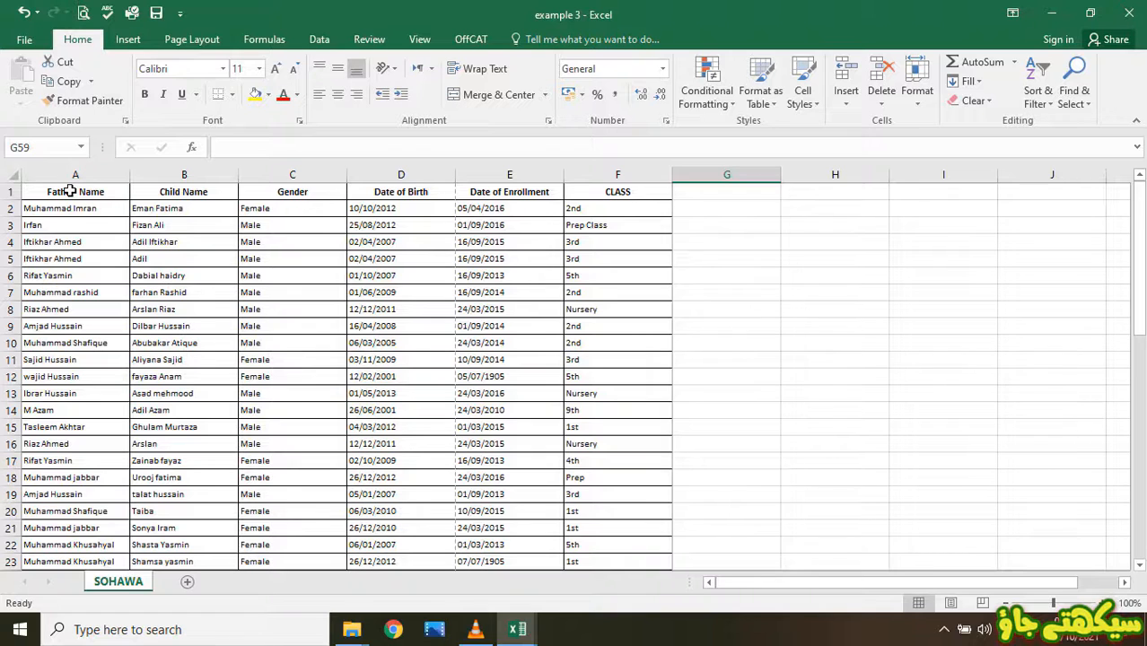
drag(70, 191, 652, 309)
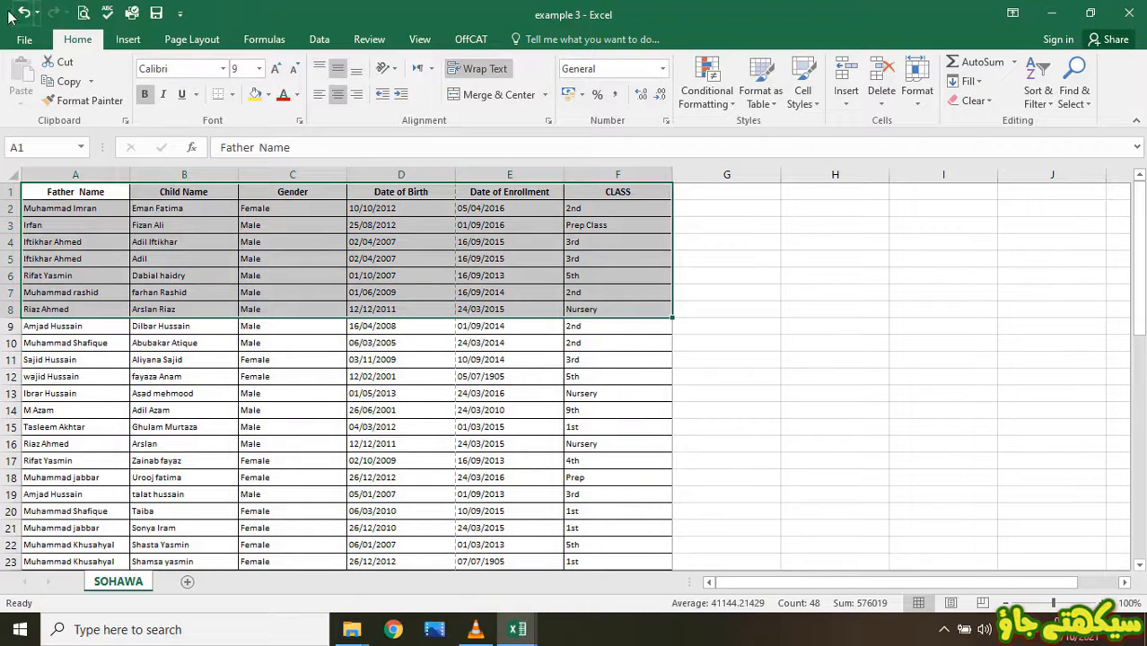
- In print settings, choose Print Selection and Landscape Orientation
click(25, 39)
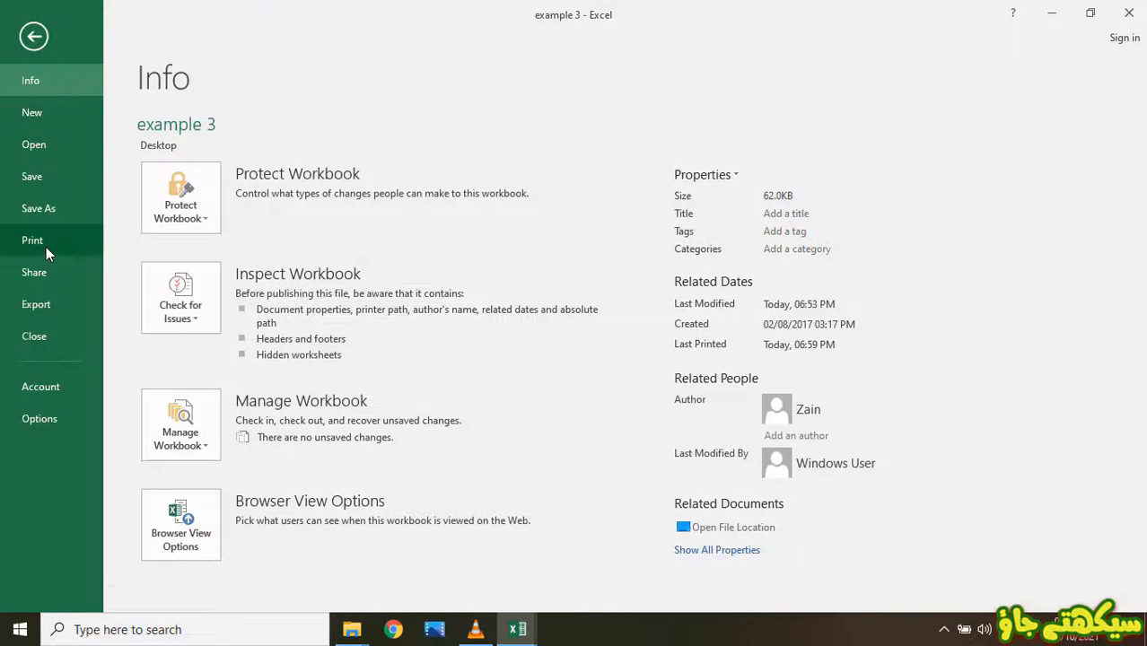
click(46, 247)
click(228, 328)
click(218, 438)
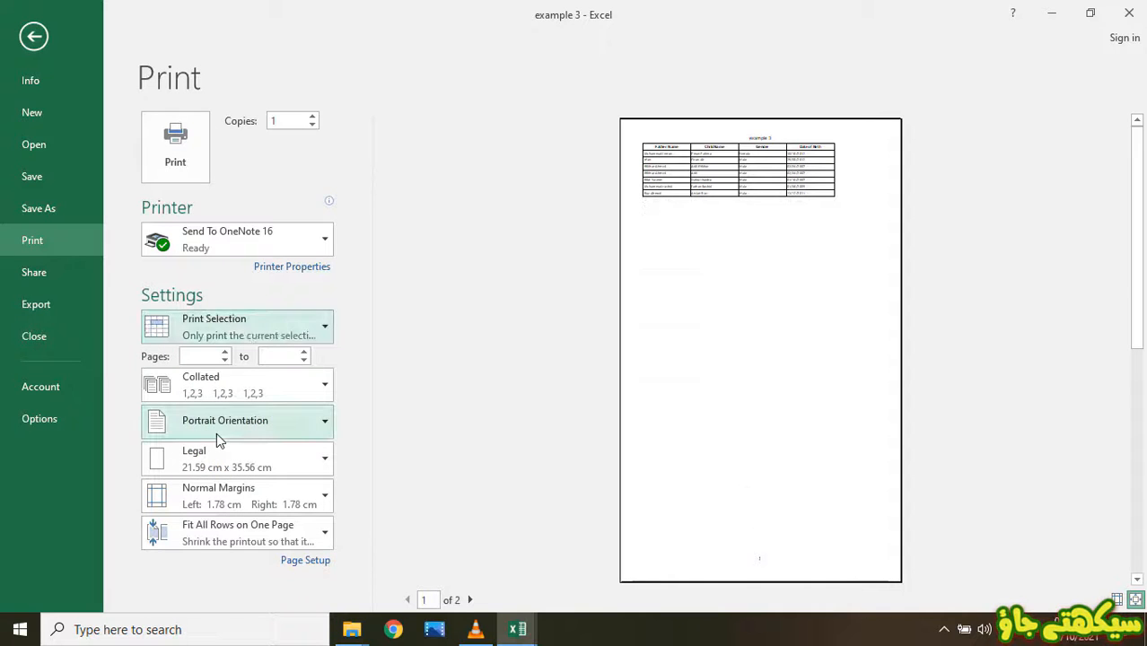
click(296, 428)
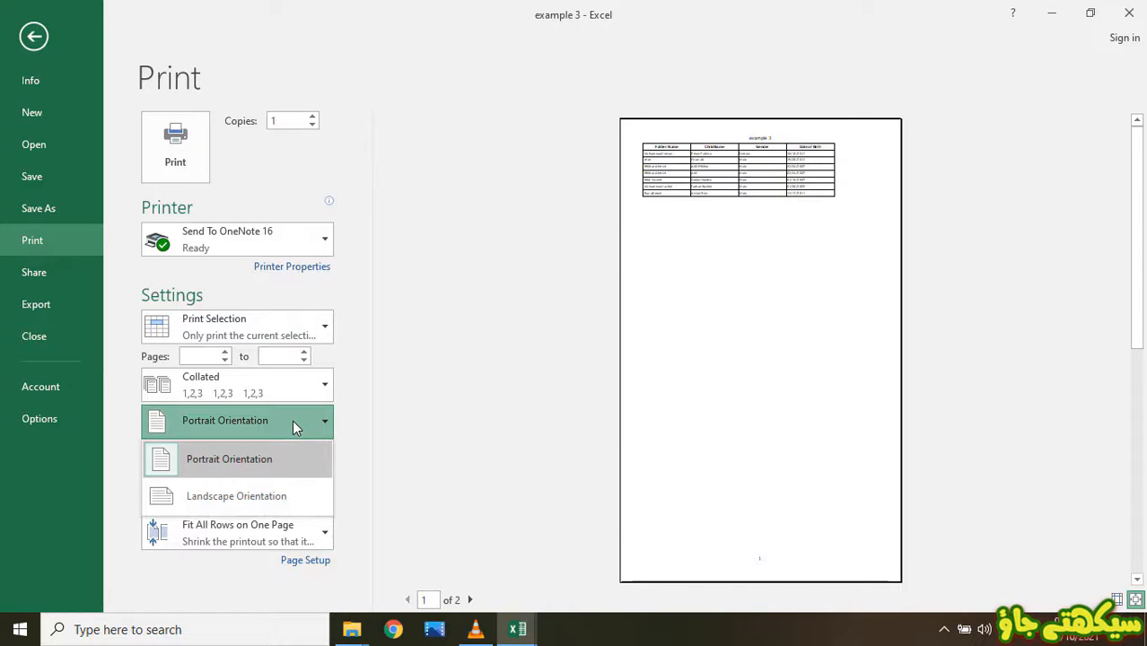
click(219, 494)
- Leave margins and scaling unchanged and switch back to Print Active Sheets
click(254, 503)
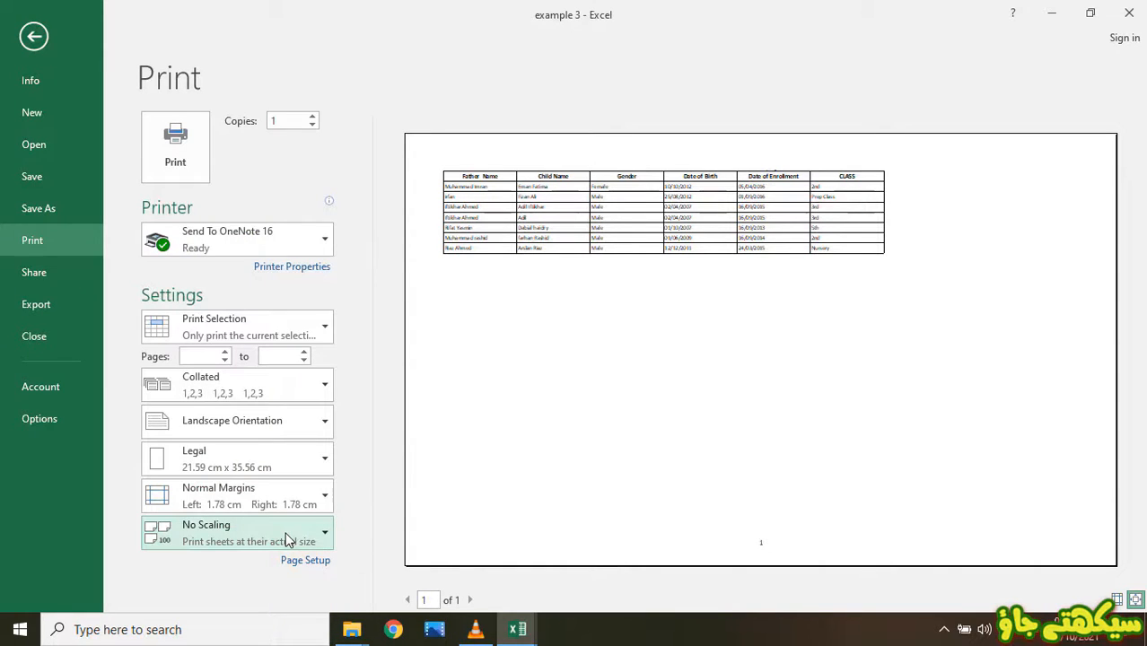
click(288, 538)
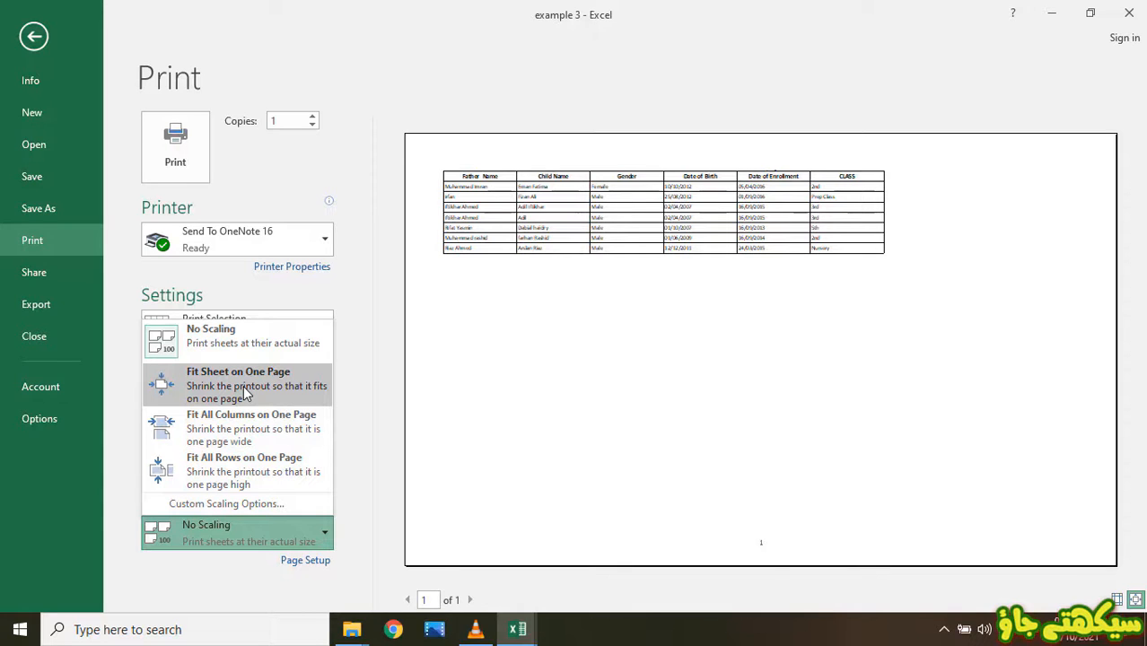
click(359, 360)
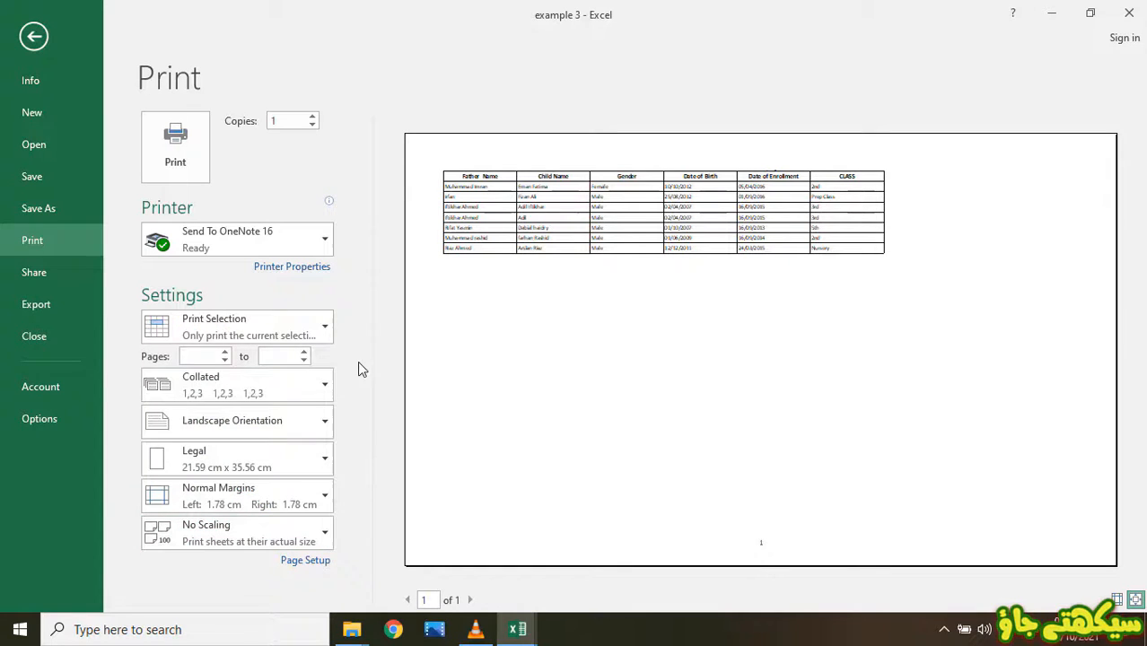
click(204, 322)
click(190, 363)
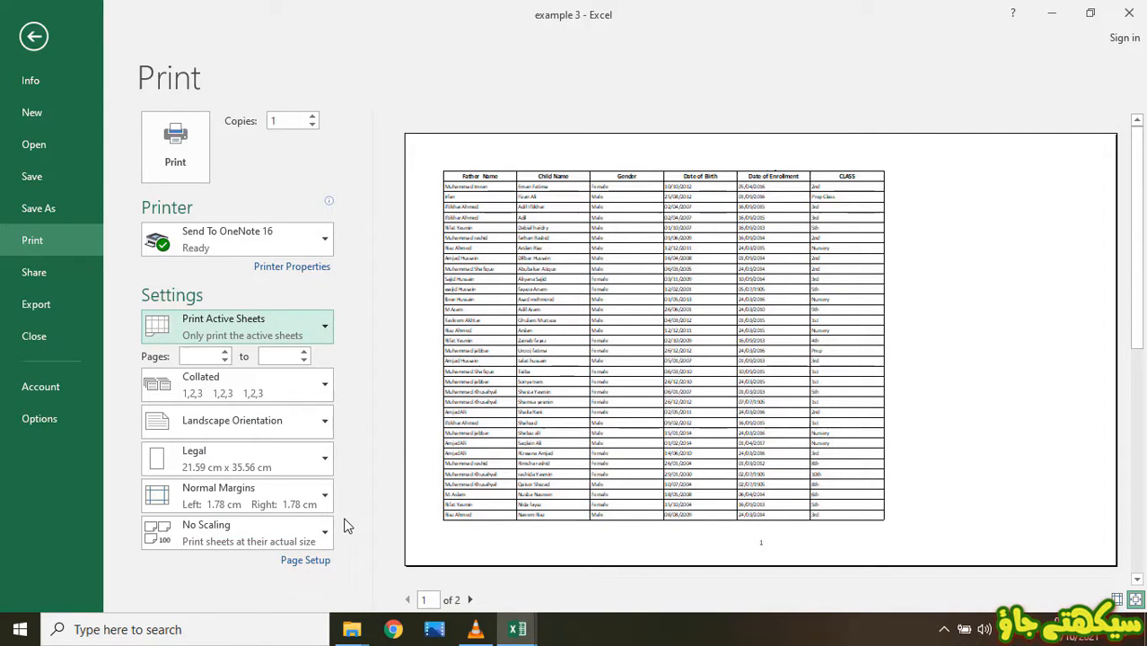
- Set print scaling to Fit Sheet on One Page
click(283, 532)
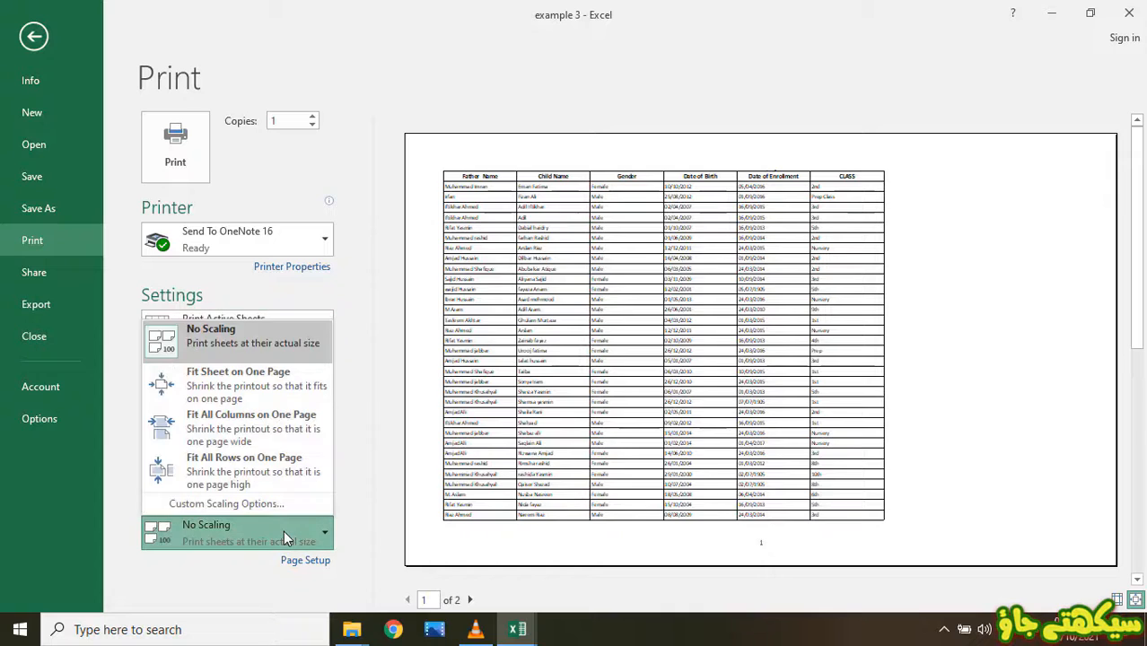
click(220, 387)
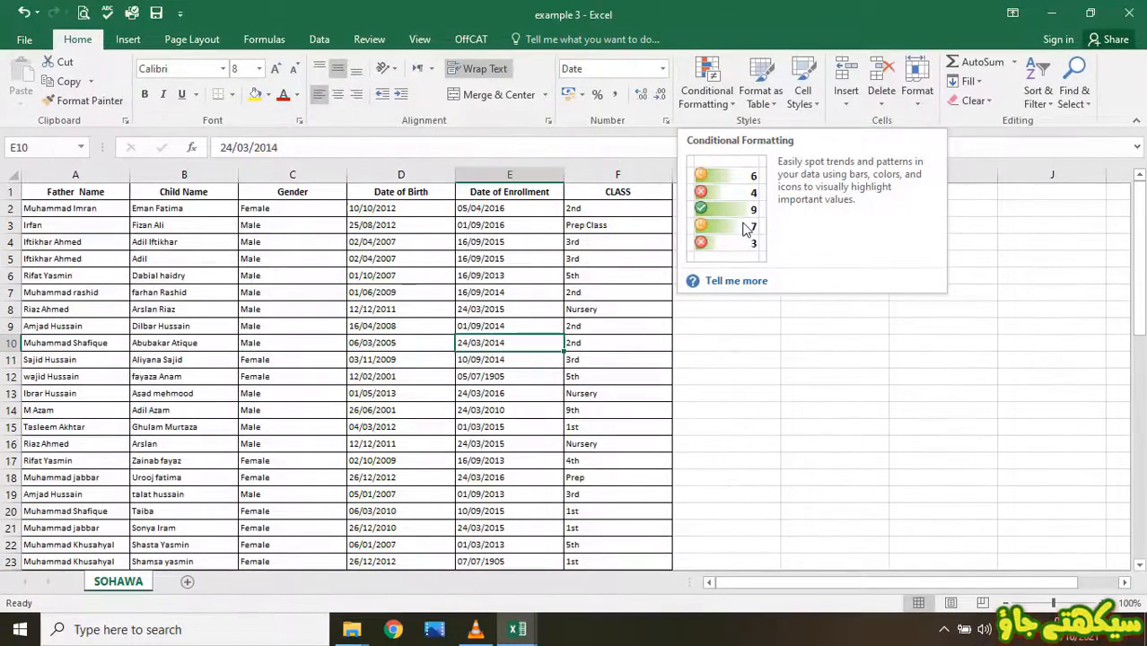
click(722, 282)
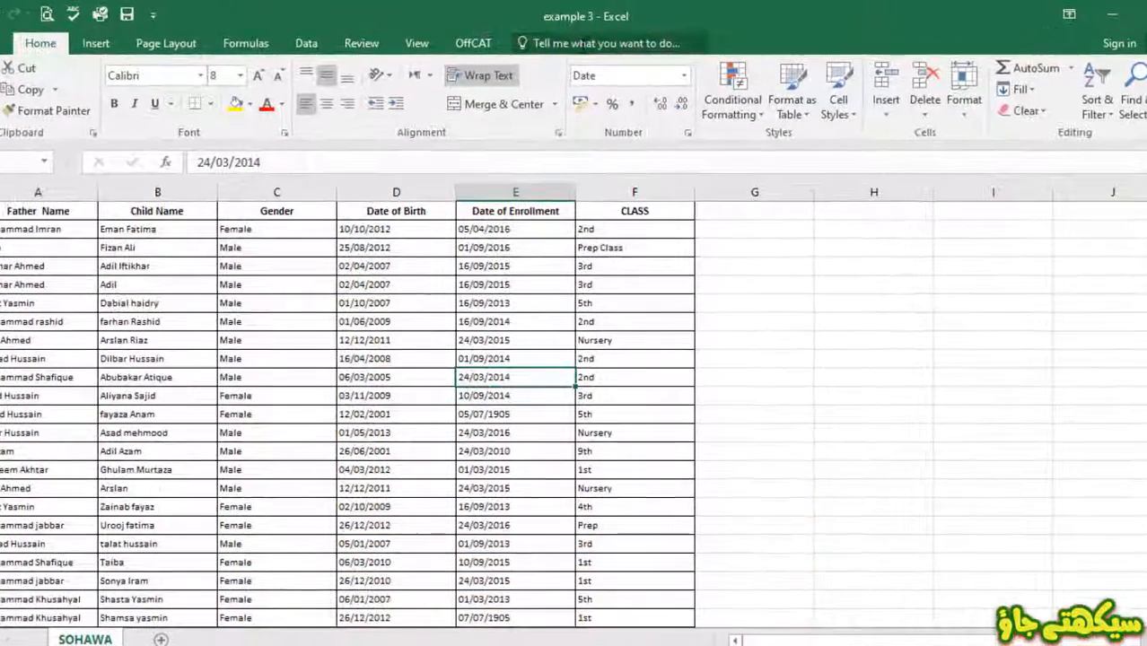
click(574, 43)
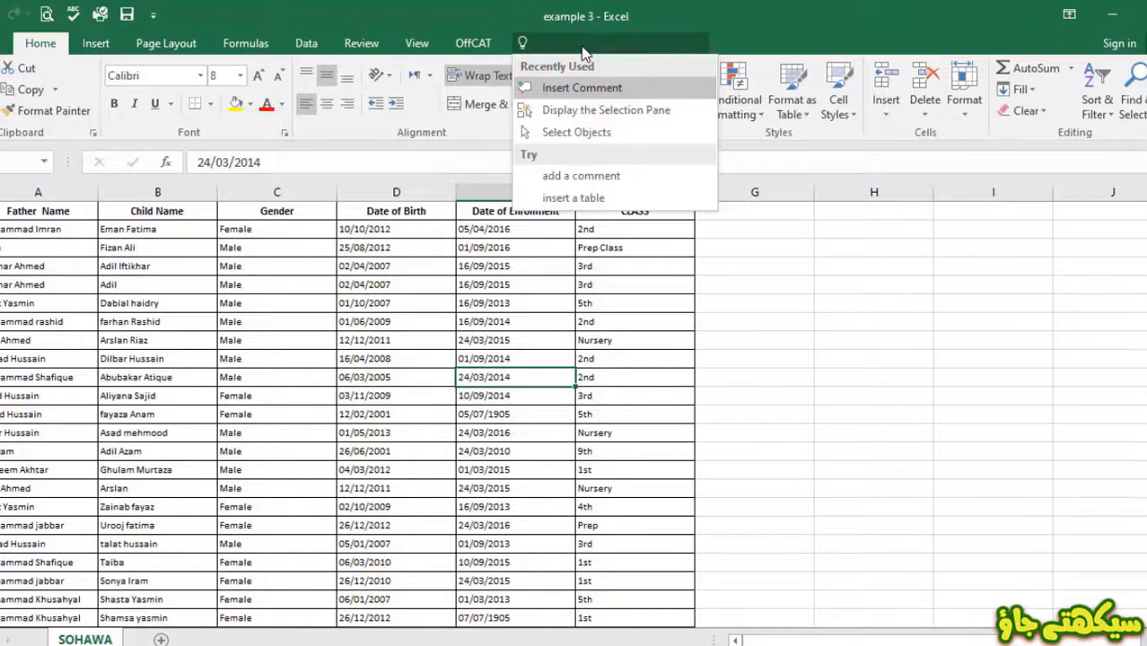
text(graph)
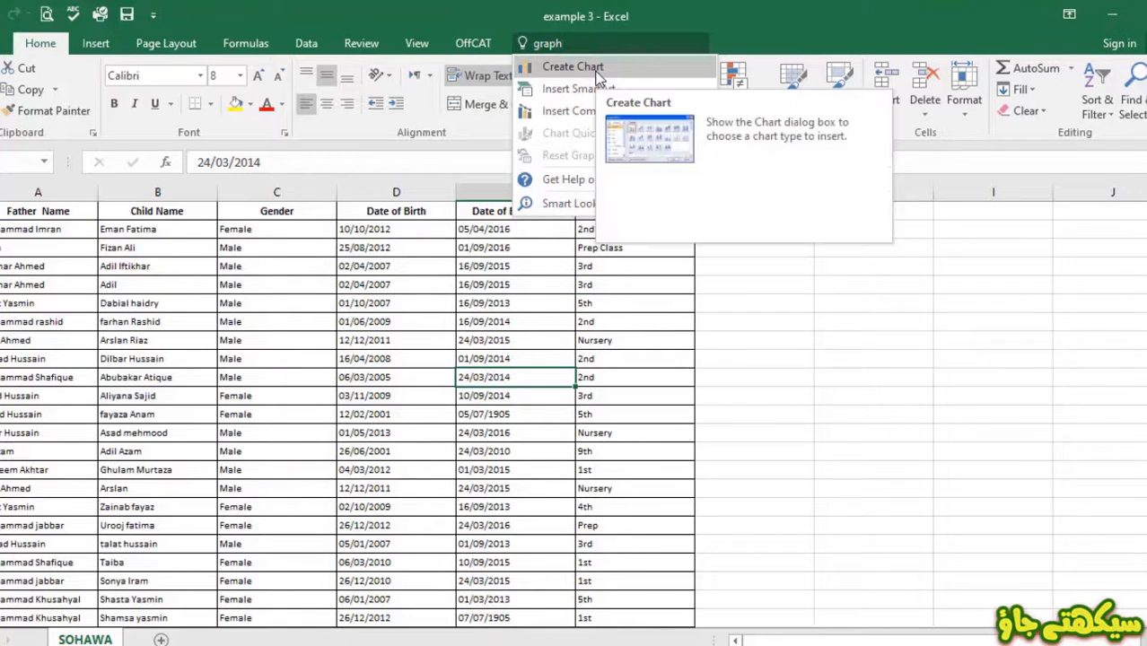
click(597, 70)
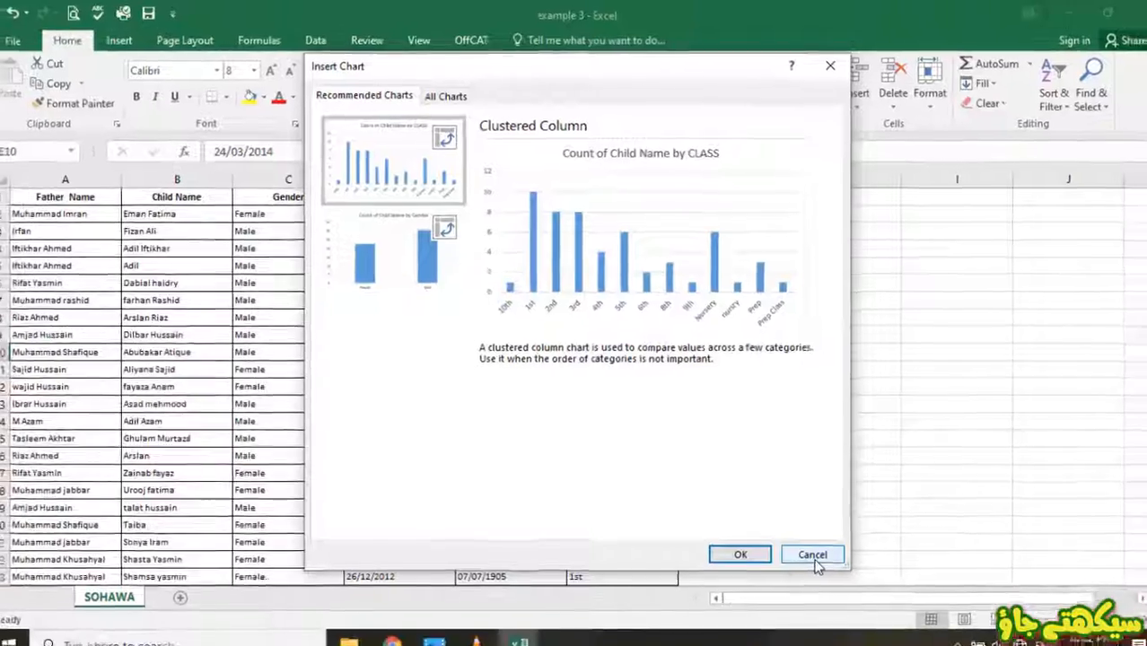
click(840, 596)
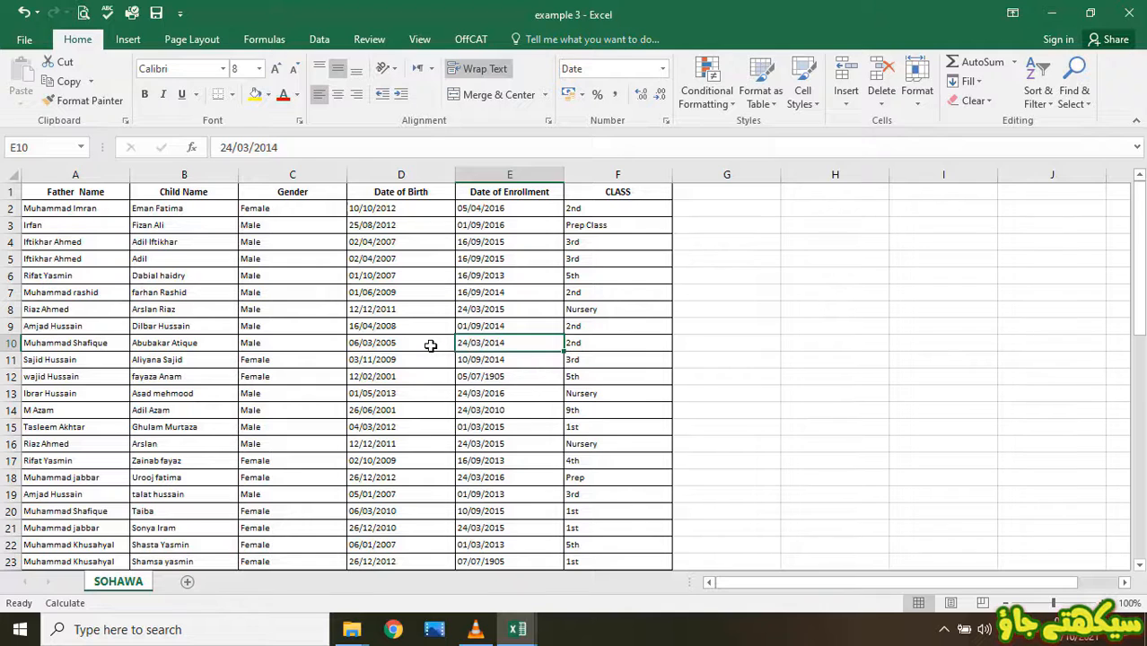
- Cancel the Save As dialog, then close Excel to get the save prompt for example 3.xlsx
click(20, 42)
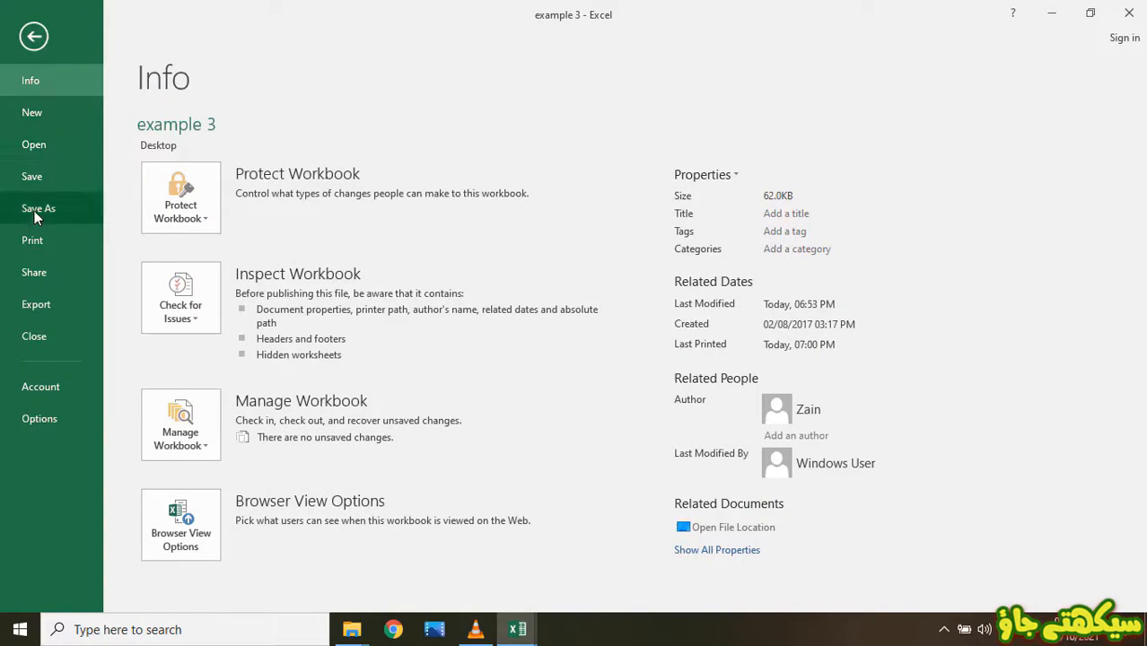
click(34, 211)
click(430, 287)
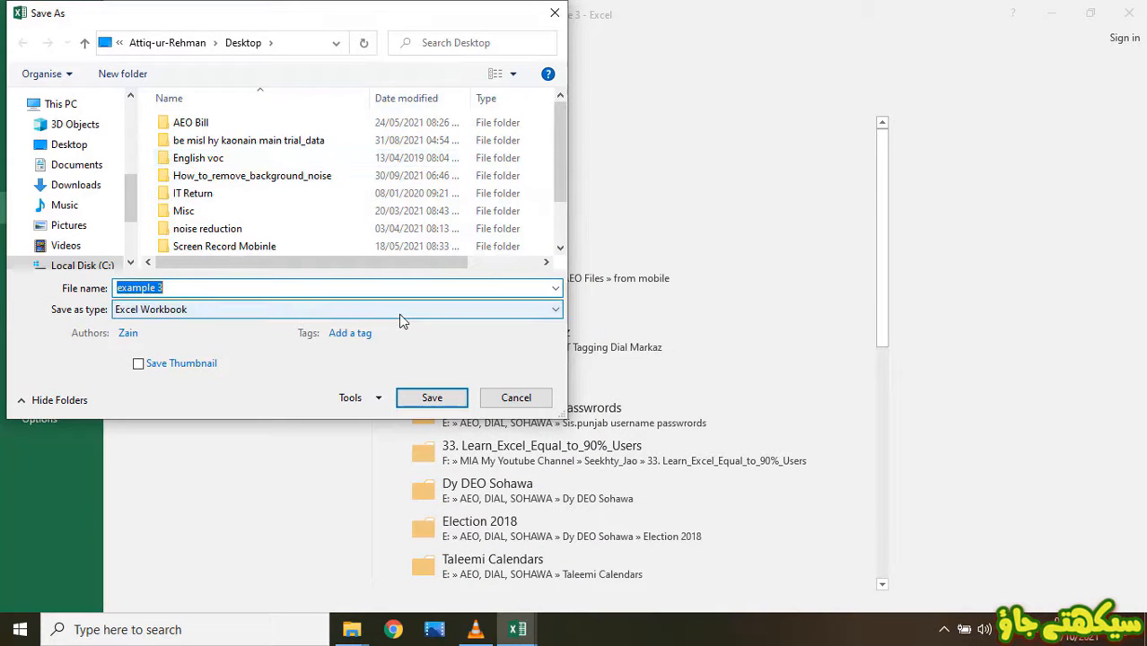
click(516, 397)
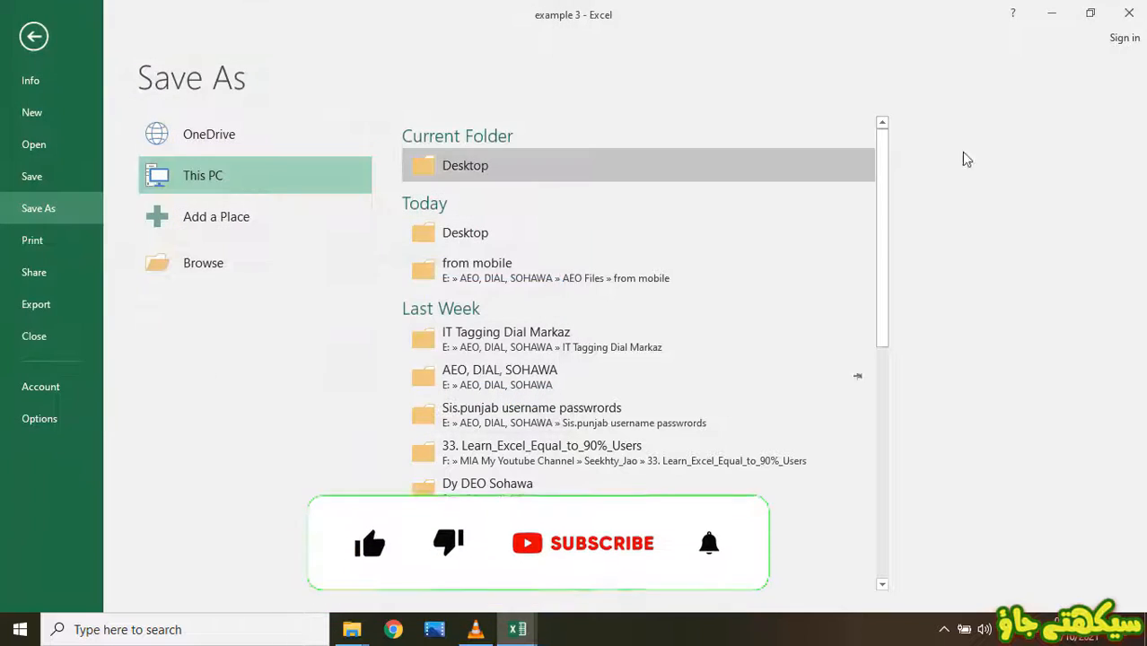
click(1132, 15)
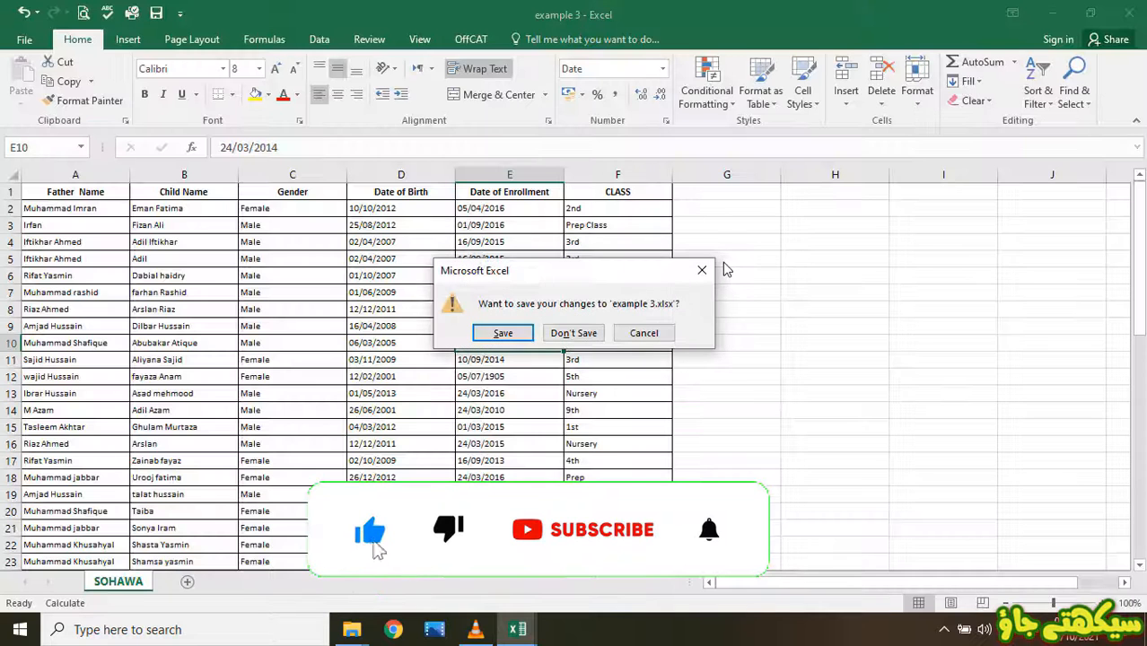